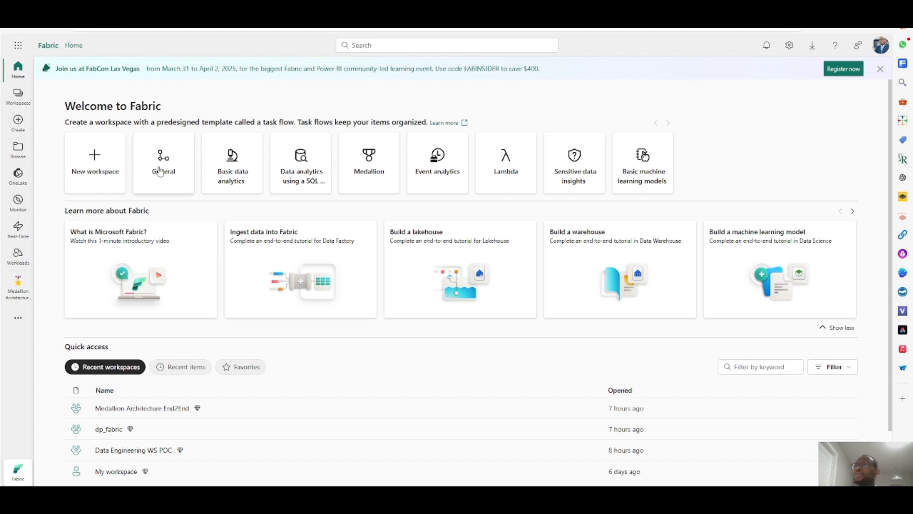
- Start a new workspace named Medallion Architecture Training with the description about an end-to-end report using medallion architecture in Microsoft Fabric
{"action": "left_click", "coordinate": [18, 95]}
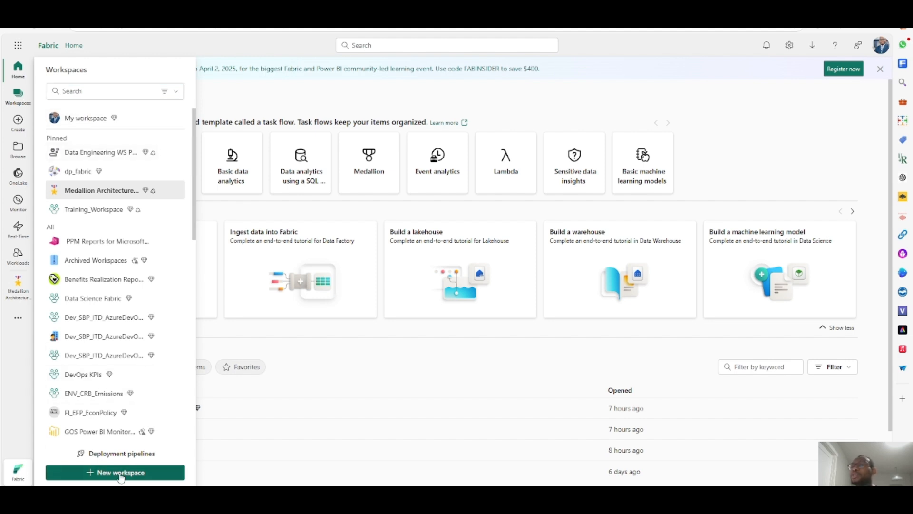
{"action": "left_click", "coordinate": [120, 473]}
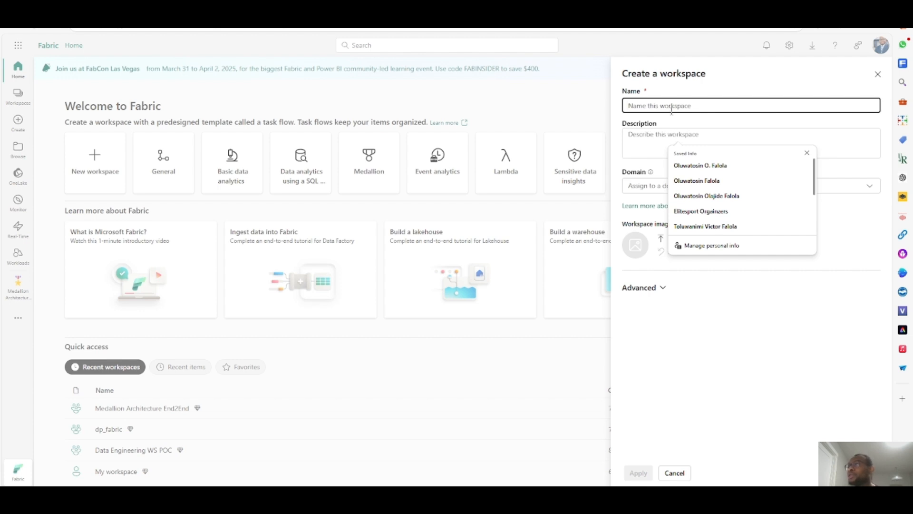
{"action": "left_click", "coordinate": [708, 94]}
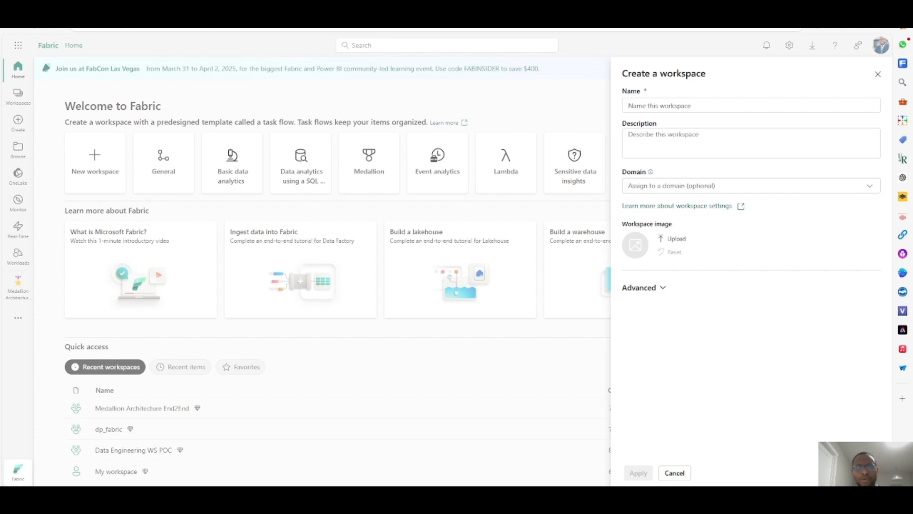
{"action": "left_click", "coordinate": [687, 106]}
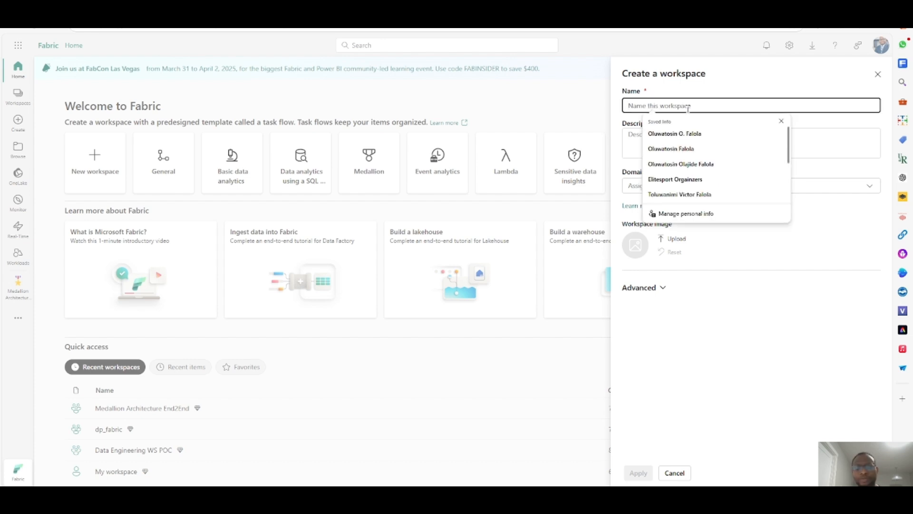
{"action": "type", "text": "Medallion Architecture Training"}
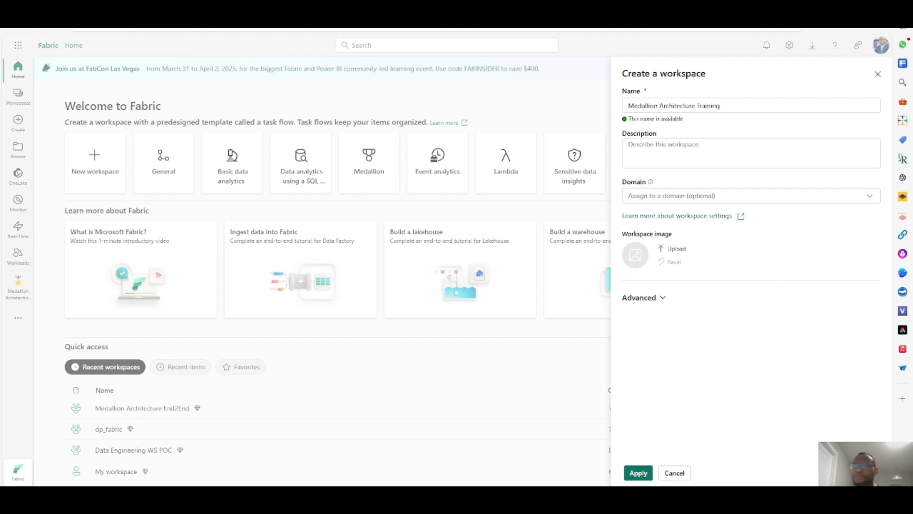
{"action": "left_click", "coordinate": [702, 160]}
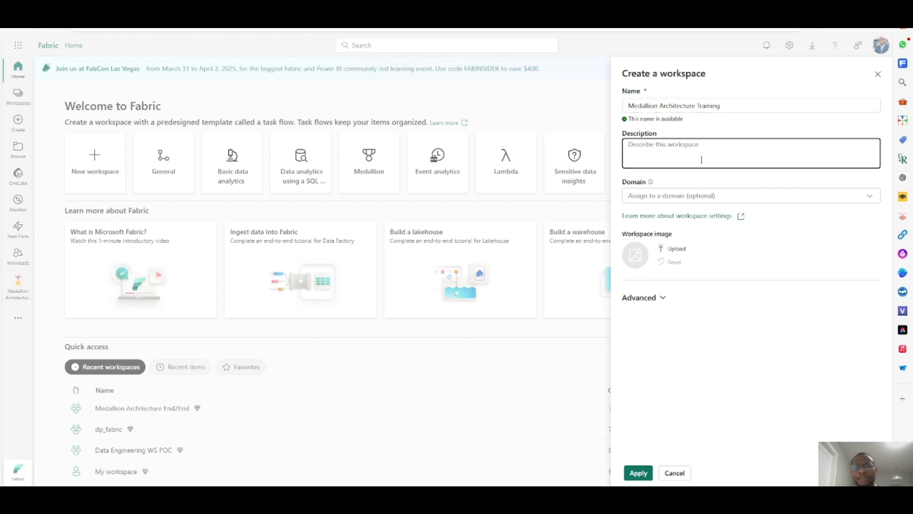
{"action": "type", "text": "Creating an end-to-end report leveraging the medallion architecture in Microsoft Fabric."}
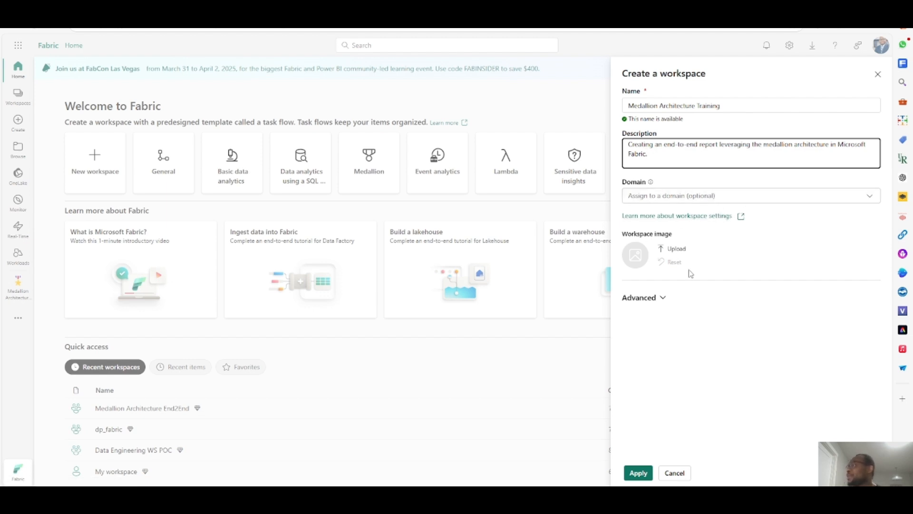
- Upload achieved.png from the Training folder as the workspace image
{"action": "left_click", "coordinate": [675, 254]}
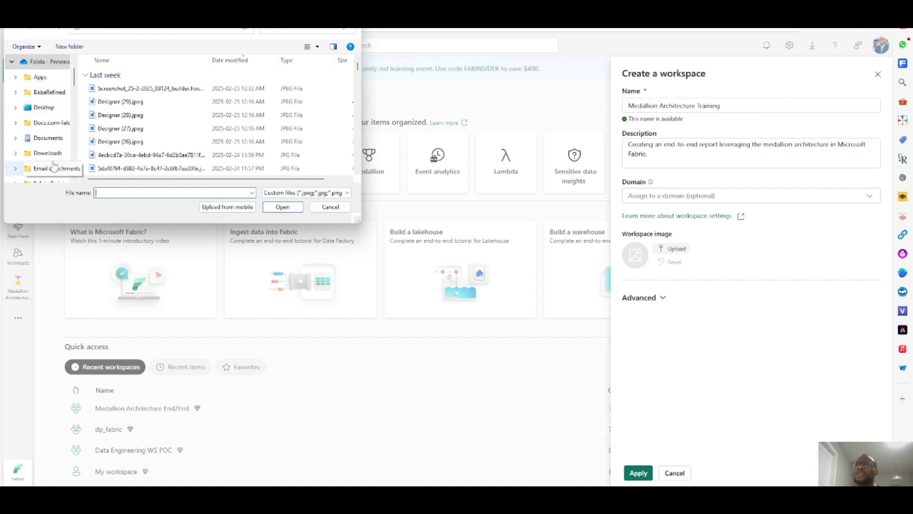
{"action": "scroll", "coordinate": [58, 146], "scroll_direction": "down", "scroll_amount": 2}
{"action": "scroll", "coordinate": [58, 146], "scroll_direction": "up", "scroll_amount": 3}
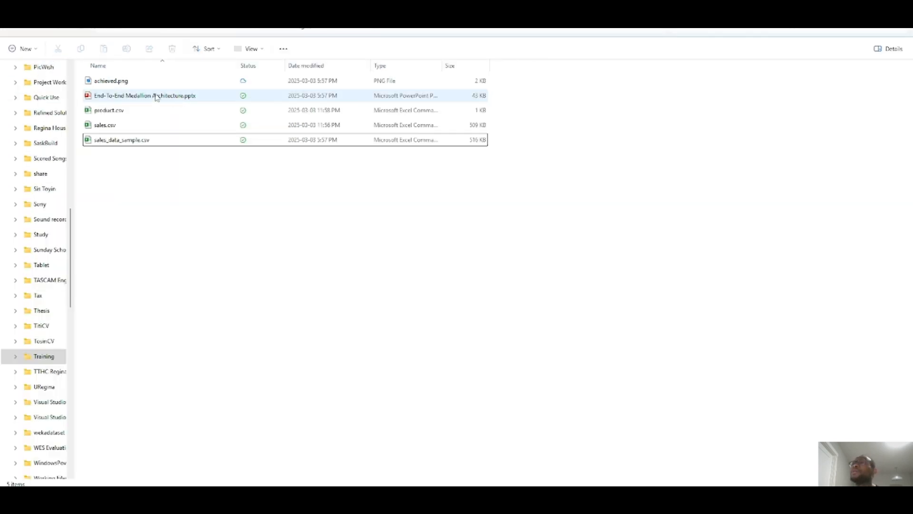
{"action": "left_click", "coordinate": [404, 29]}
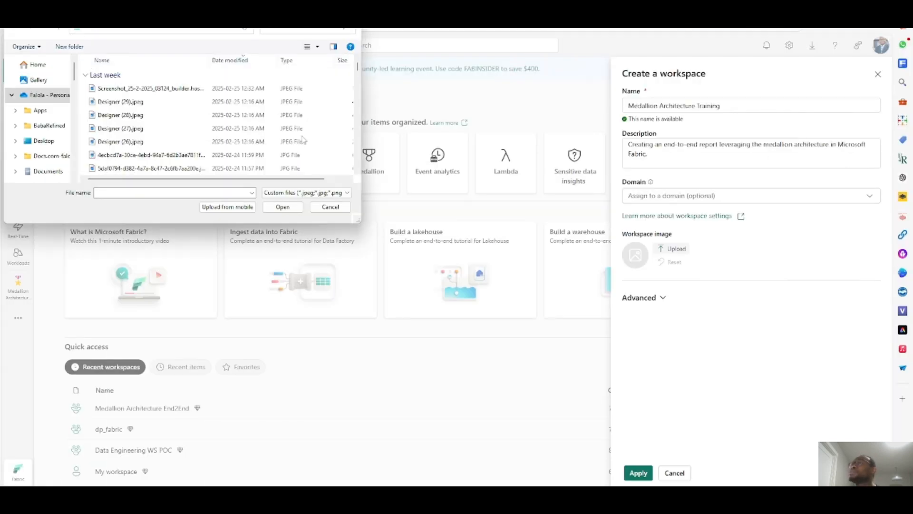
{"action": "left_click", "coordinate": [150, 34]}
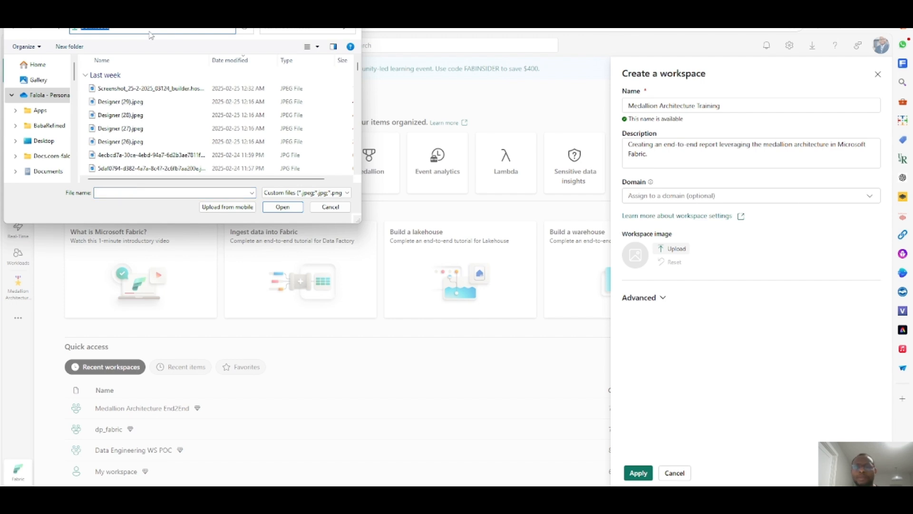
{"action": "key", "text": "ctrl+v"}
{"action": "key", "text": "Return"}
{"action": "left_click", "coordinate": [117, 88]}
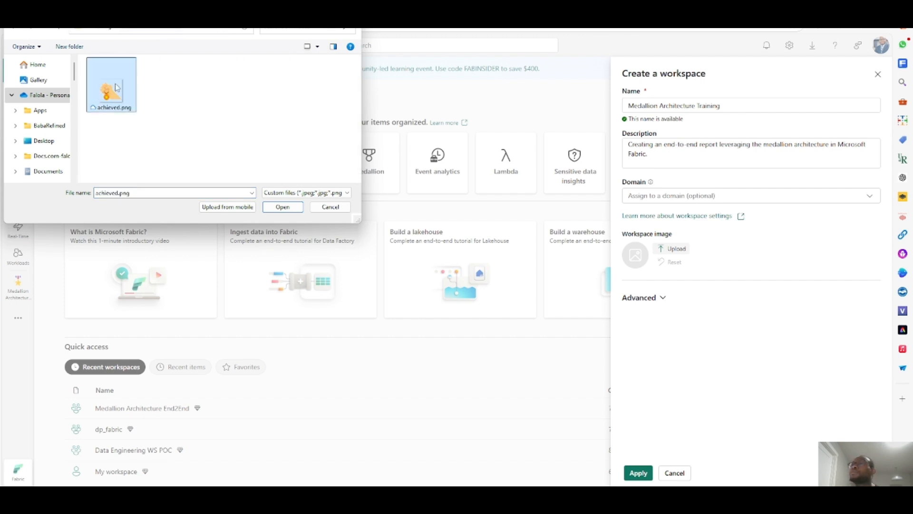
{"action": "double_click", "coordinate": [117, 88]}
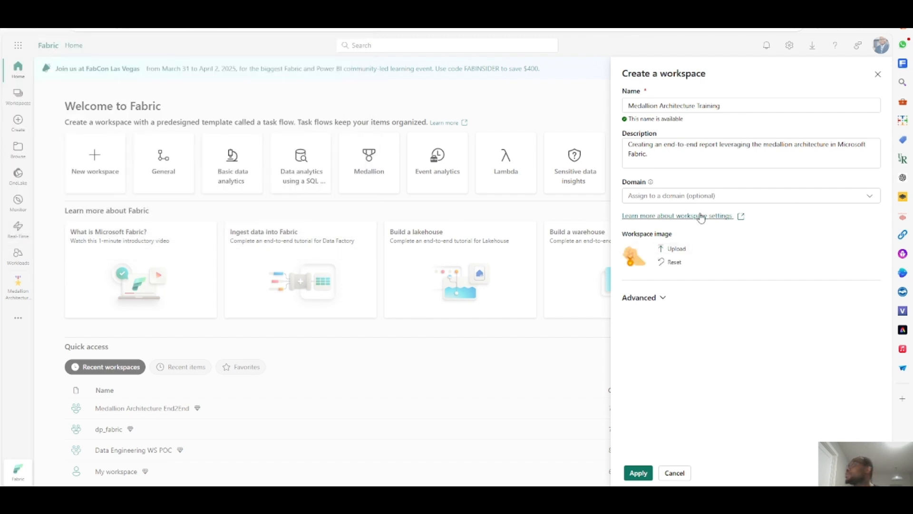
- Review the advanced license mode and capacity options, then apply to create the workspace
{"action": "left_click", "coordinate": [667, 306]}
{"action": "scroll", "coordinate": [723, 314], "scroll_direction": "down", "scroll_amount": 10}
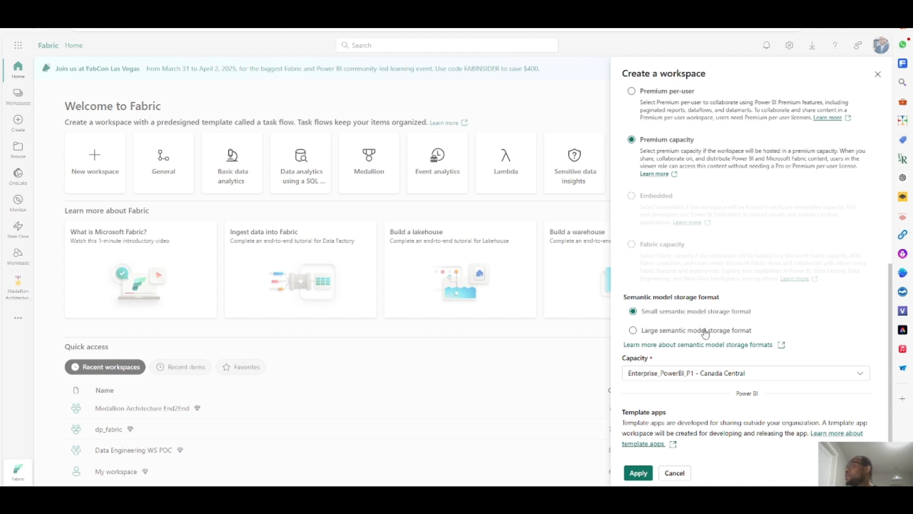
{"action": "scroll", "coordinate": [754, 231], "scroll_direction": "up", "scroll_amount": 5}
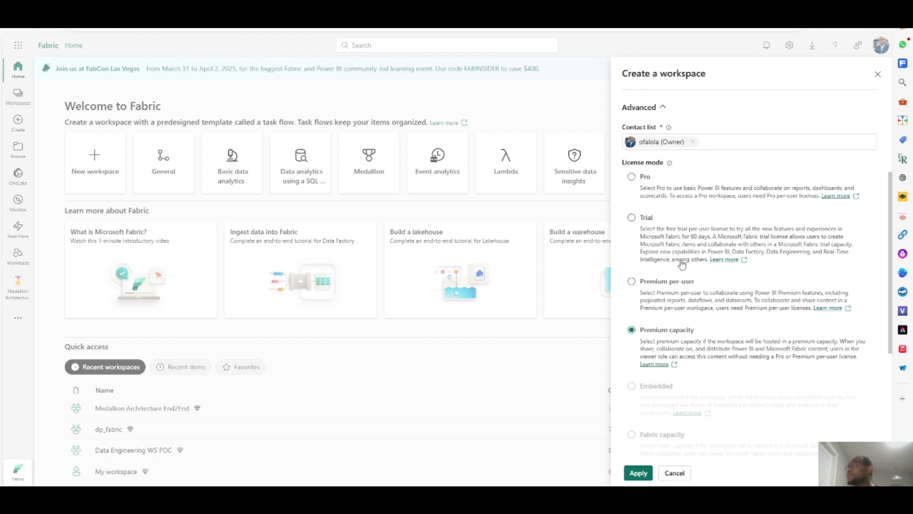
{"action": "scroll", "coordinate": [675, 321], "scroll_direction": "down", "scroll_amount": 2}
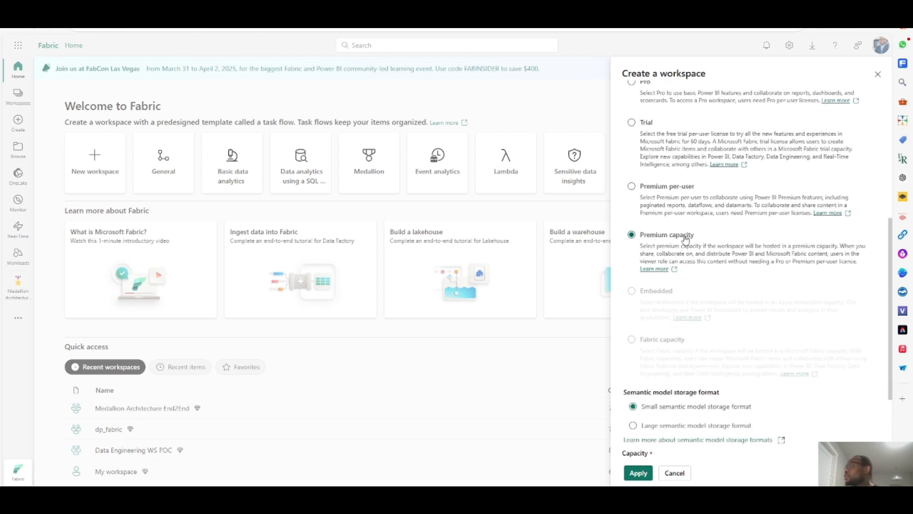
{"action": "scroll", "coordinate": [729, 338], "scroll_direction": "down", "scroll_amount": 3}
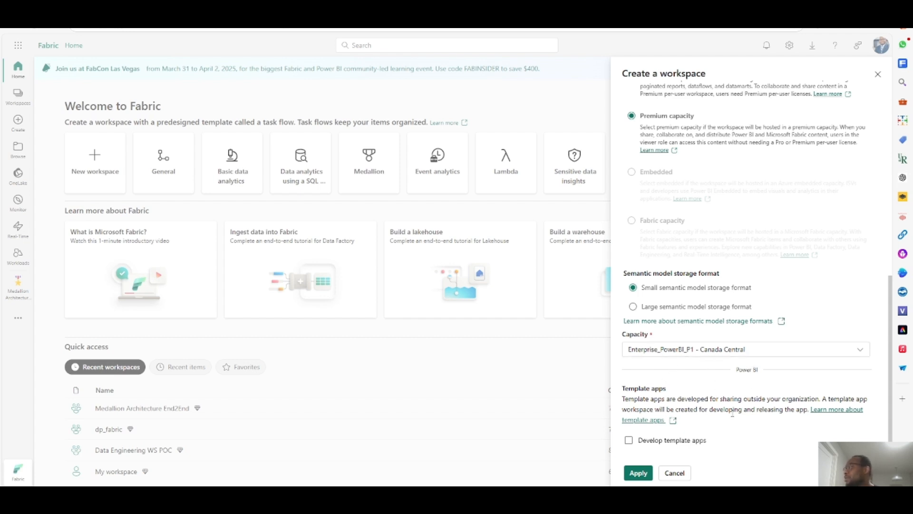
{"action": "left_click", "coordinate": [639, 473]}
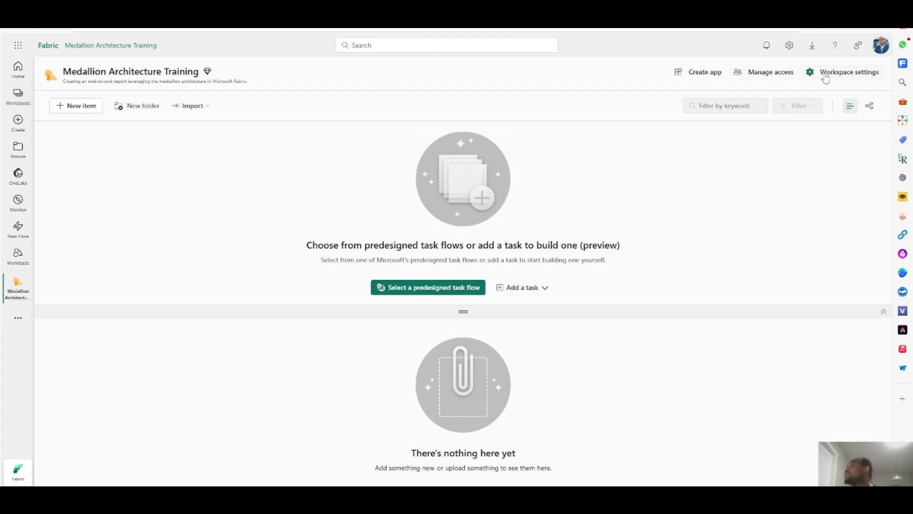
- Open the workspace settings' Git integration and connect Azure DevOps as the Git provider
{"action": "left_click", "coordinate": [840, 76]}
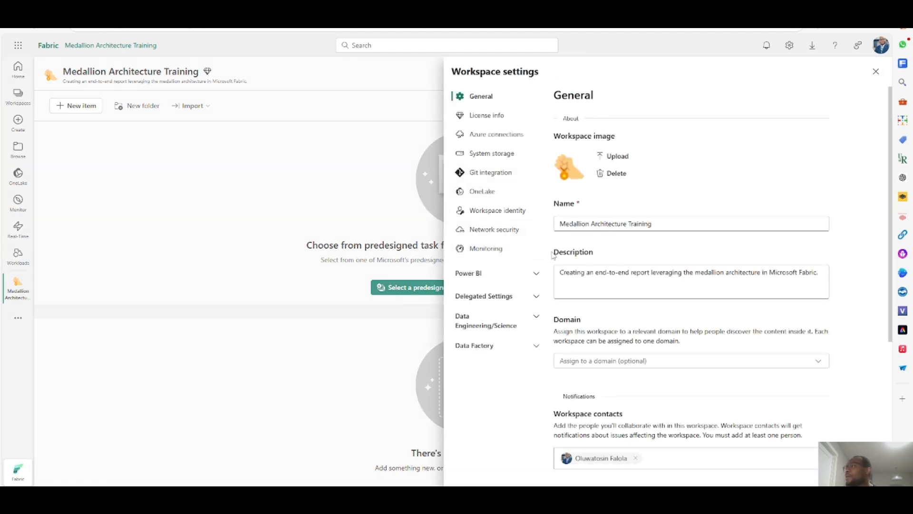
{"action": "left_click", "coordinate": [502, 174]}
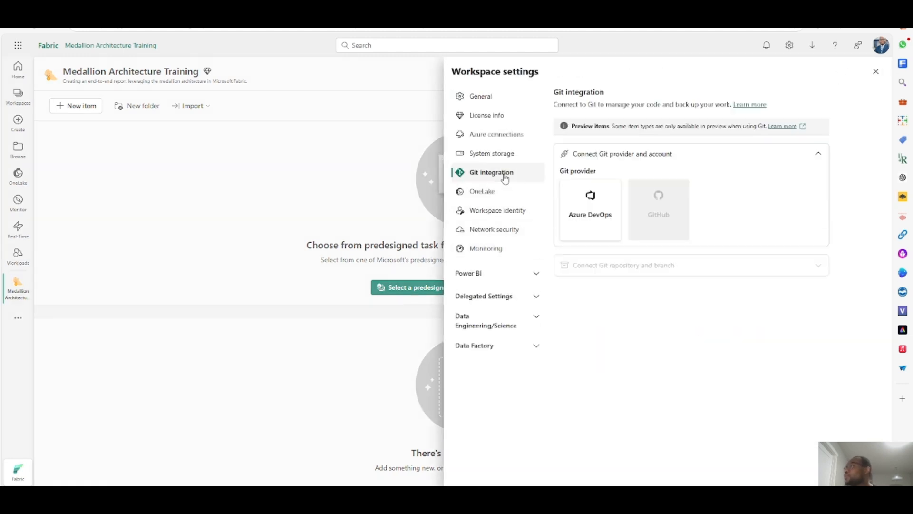
{"action": "left_click", "coordinate": [593, 213]}
{"action": "left_click", "coordinate": [582, 309]}
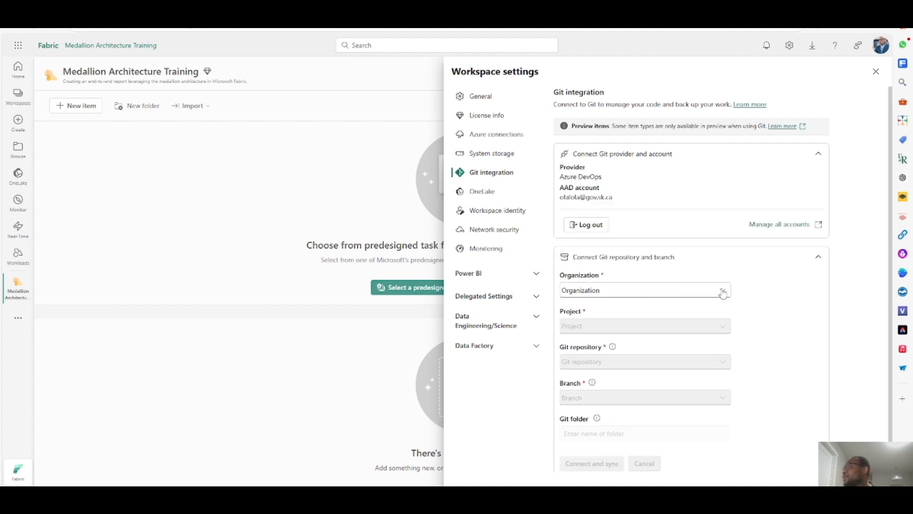
- Select the user's DevOps organization, the Fabric Training project and the Fabric Training repository
{"action": "left_click", "coordinate": [729, 292]}
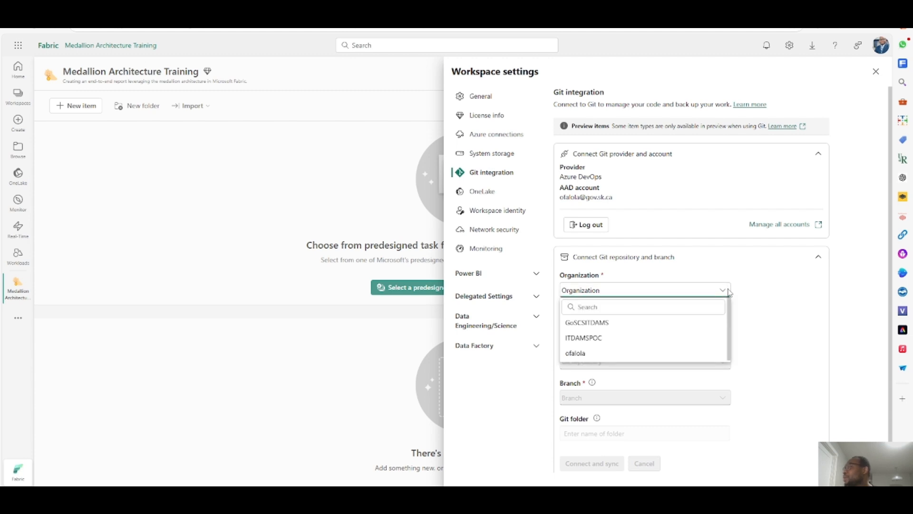
{"action": "left_click", "coordinate": [629, 354]}
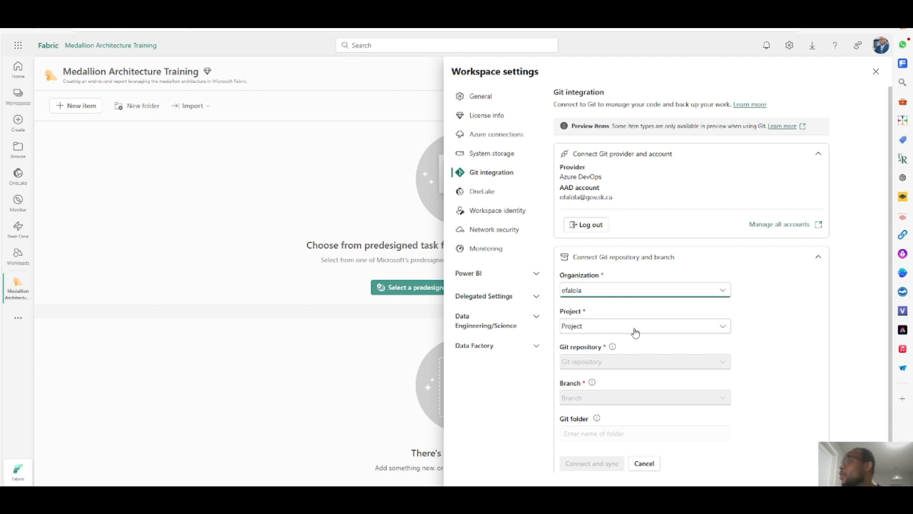
{"action": "left_click", "coordinate": [636, 328]}
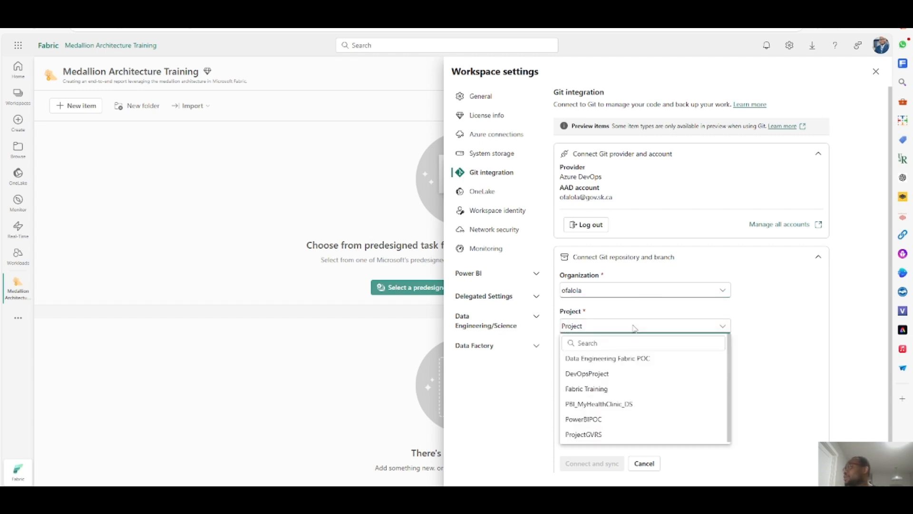
{"action": "left_click", "coordinate": [596, 391]}
{"action": "left_click", "coordinate": [692, 369]}
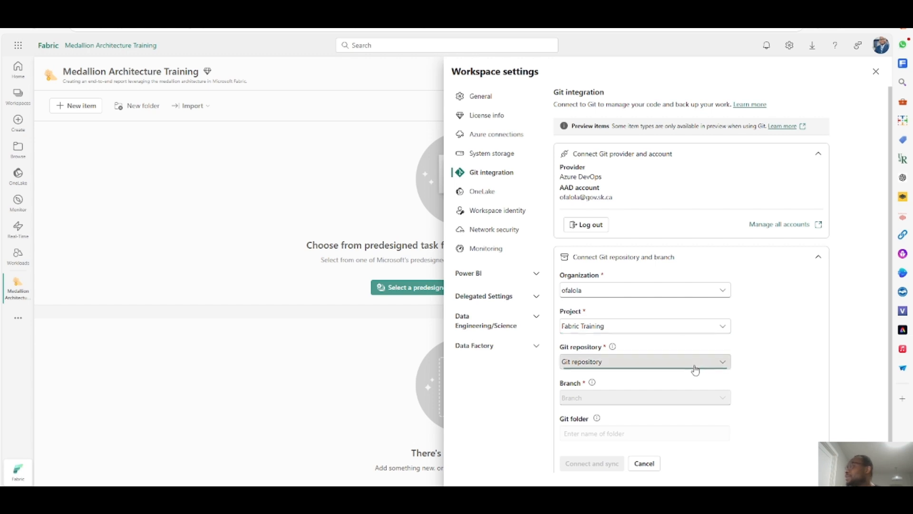
{"action": "left_click", "coordinate": [631, 398]}
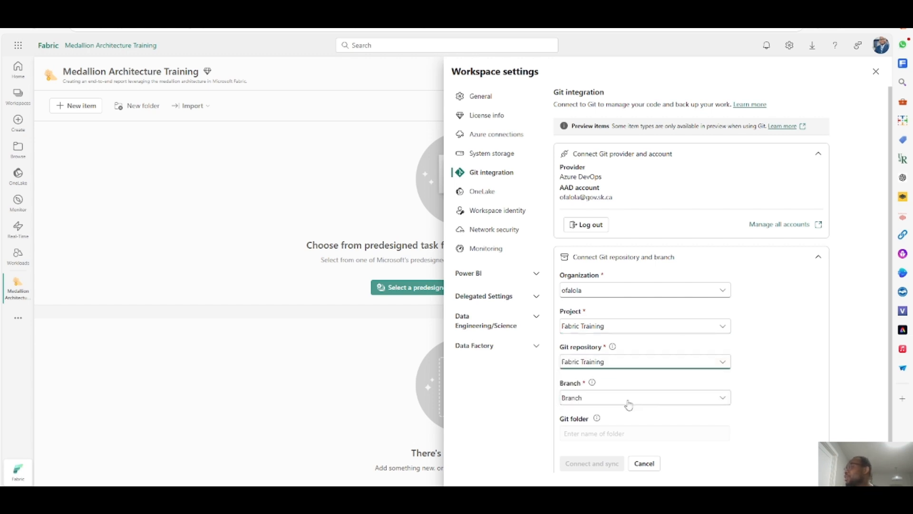
- Create a new branch named Medallion_Training from Medallion_Architecture_End2End
{"action": "left_click", "coordinate": [601, 308]}
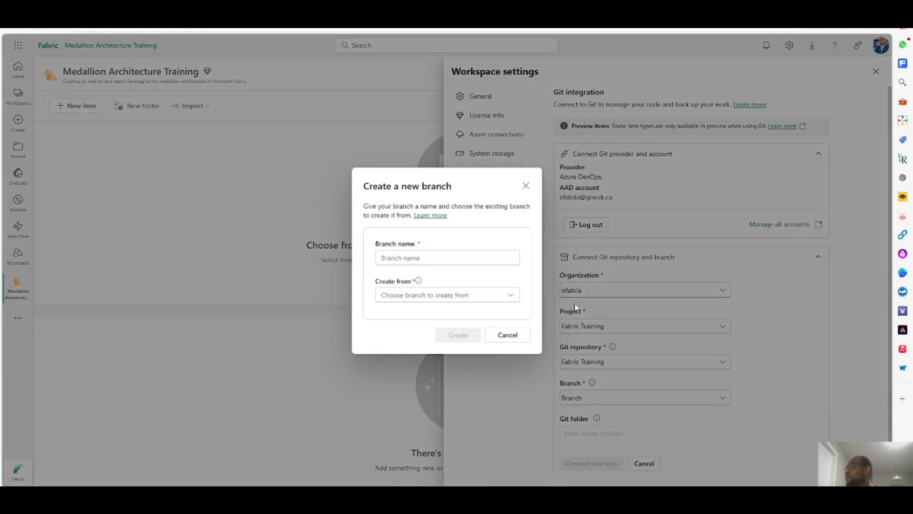
{"action": "left_click", "coordinate": [440, 259]}
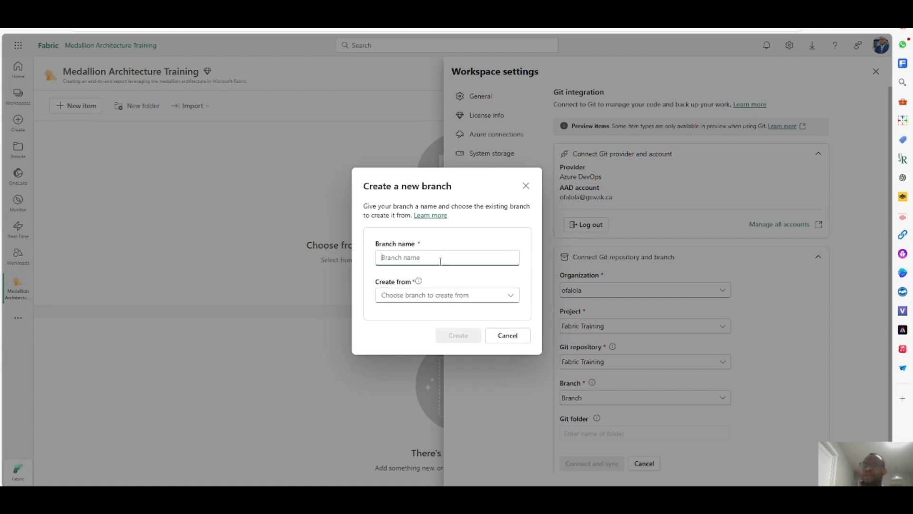
{"action": "type", "text": "Medallion Training"}
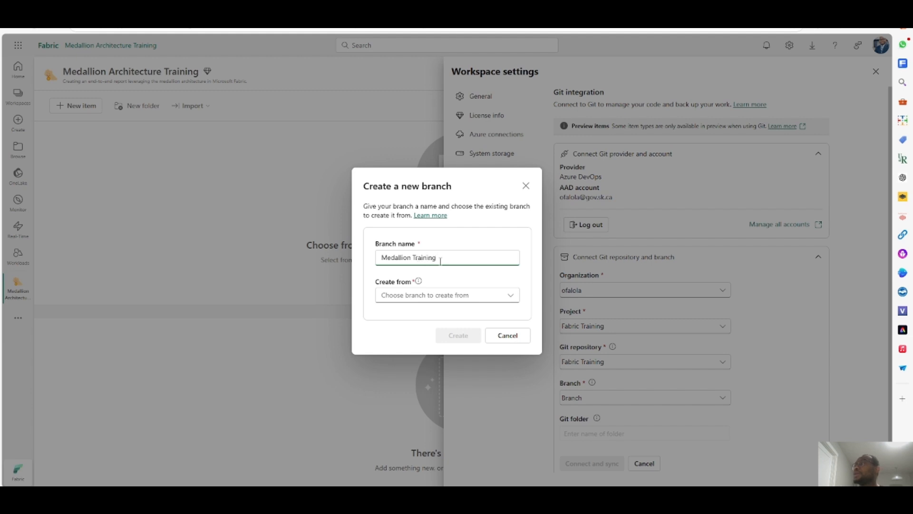
{"action": "left_click", "coordinate": [434, 295]}
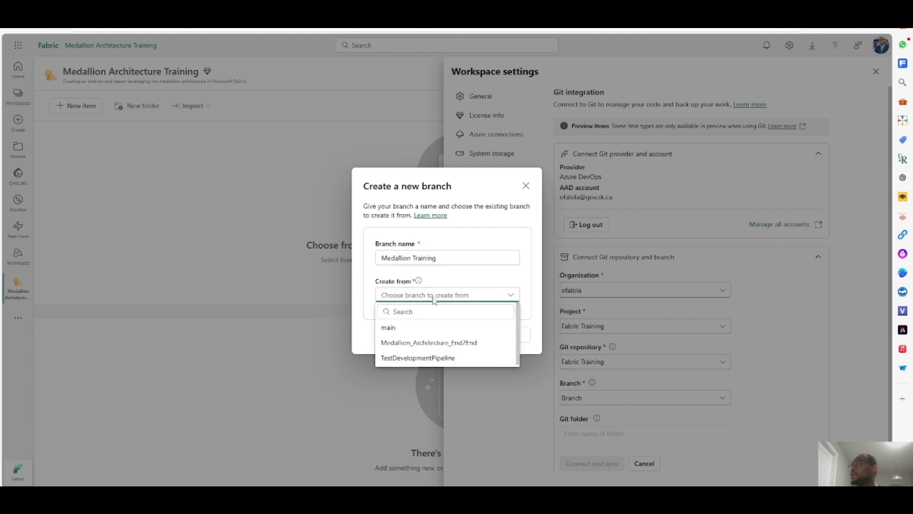
{"action": "left_click", "coordinate": [450, 343]}
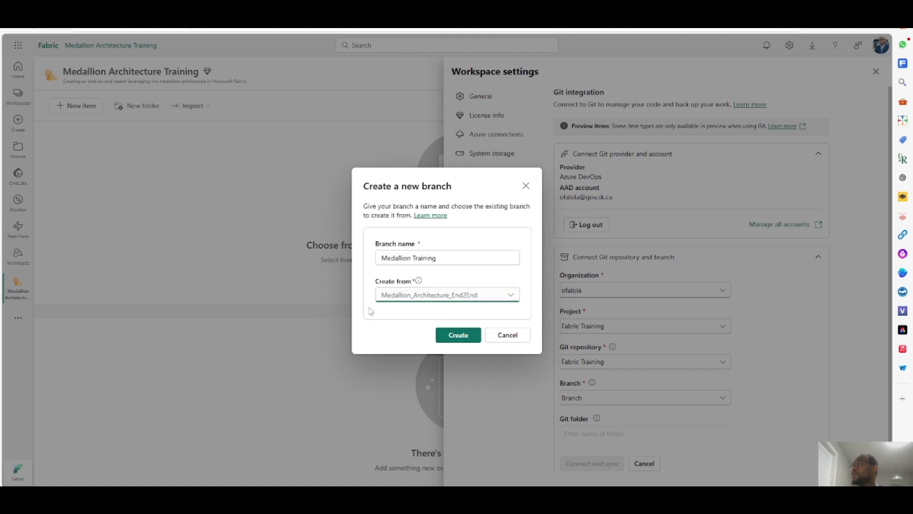
{"action": "left_click", "coordinate": [456, 336]}
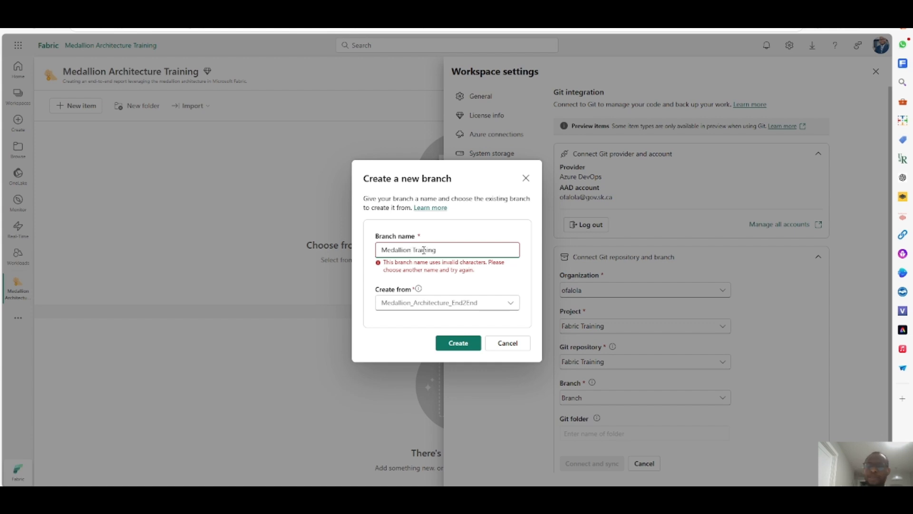
{"action": "type", "text": "_"}
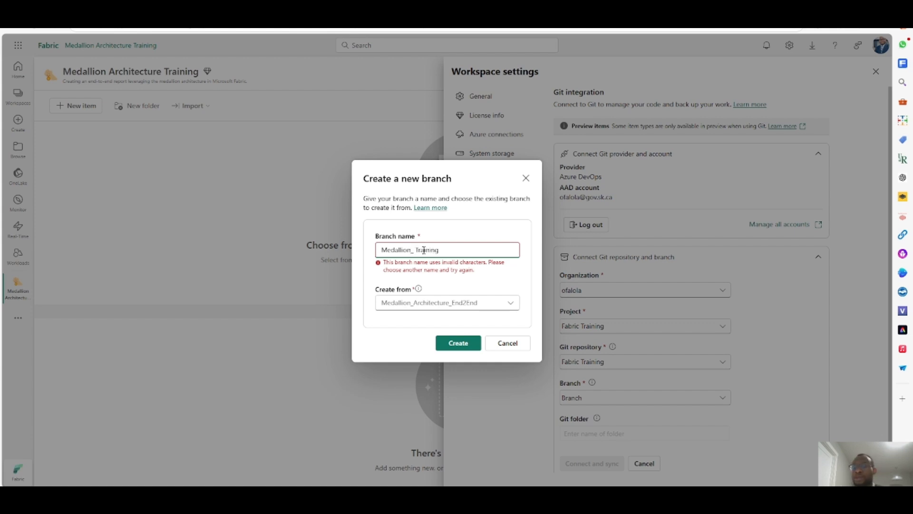
{"action": "key", "text": "Delete"}
{"action": "left_click", "coordinate": [466, 345]}
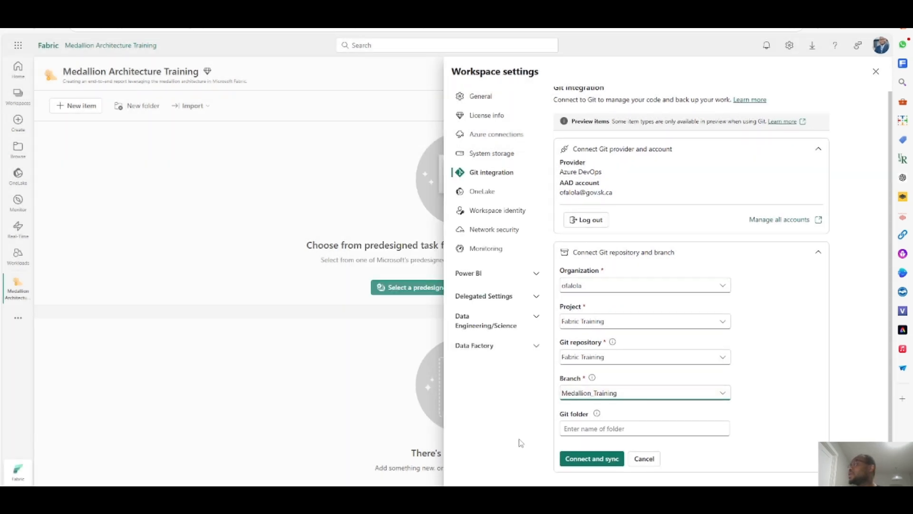
- Set the Git folder to MedallionTraining, then connect and sync, creating the new folder in the repository
{"action": "left_click", "coordinate": [626, 428]}
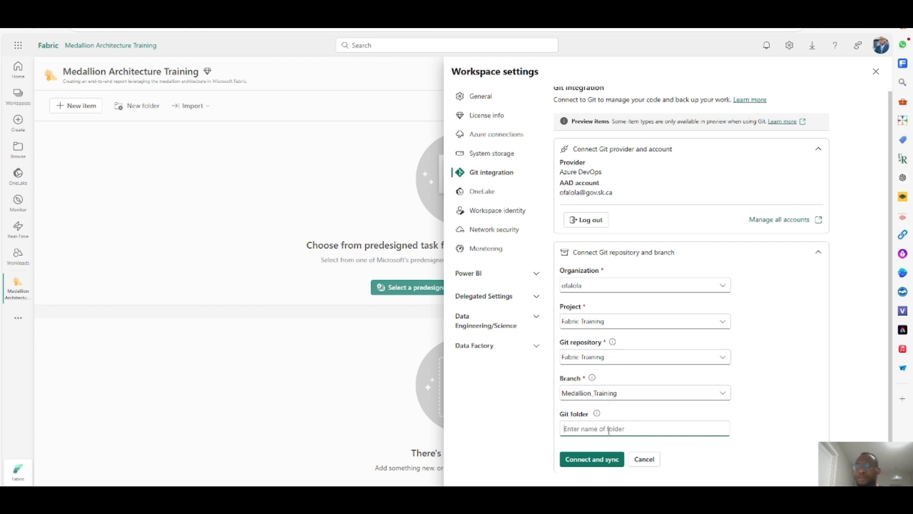
{"action": "type", "text": "Medalli"}
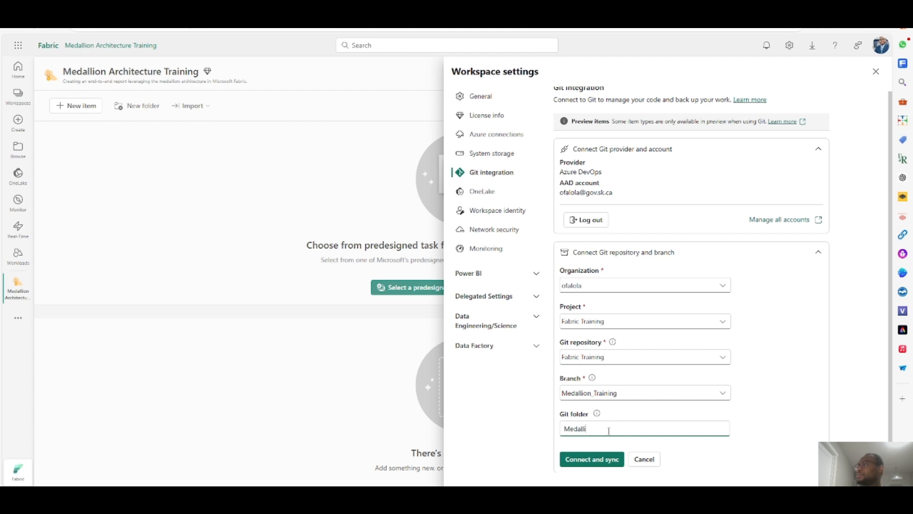
{"action": "type", "text": "on_T"}
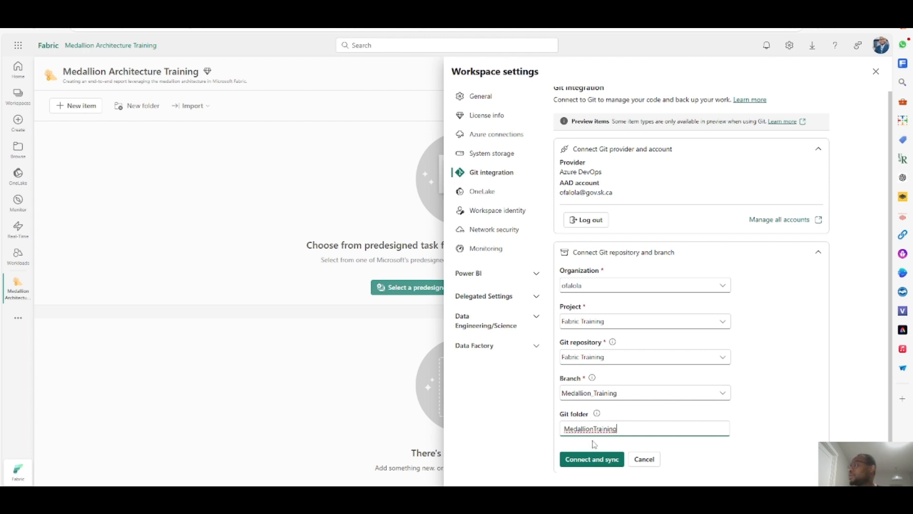
{"action": "left_click", "coordinate": [602, 465]}
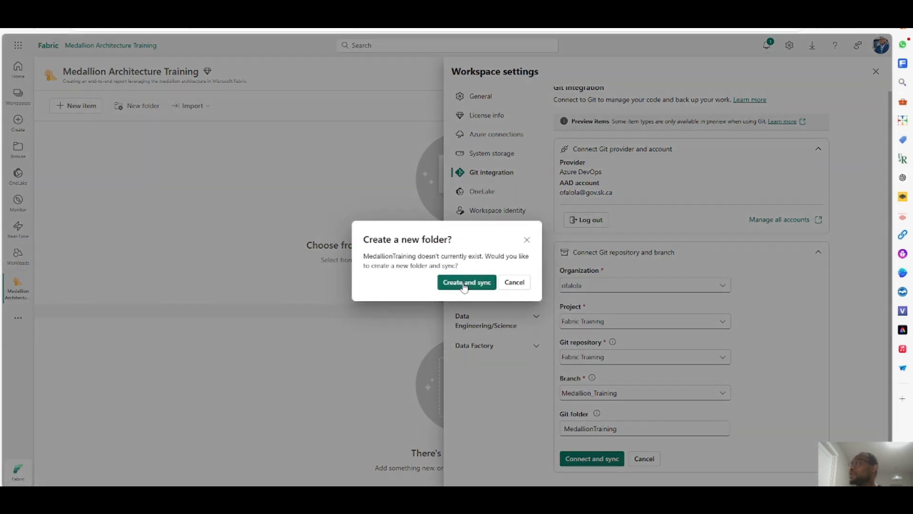
{"action": "left_click", "coordinate": [465, 286]}
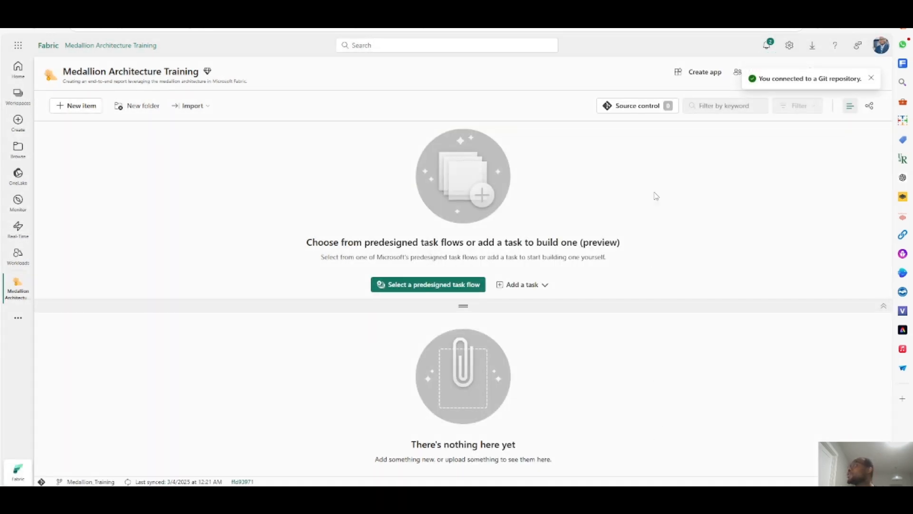
- Open the workspace's Source control pane to review the current branch and changes, then close it
{"action": "left_click", "coordinate": [650, 113]}
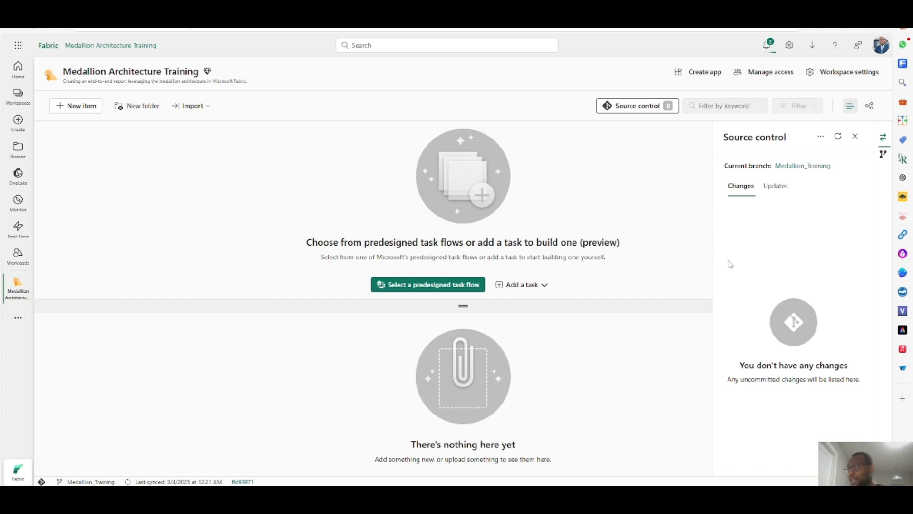
{"action": "left_click", "coordinate": [855, 137]}
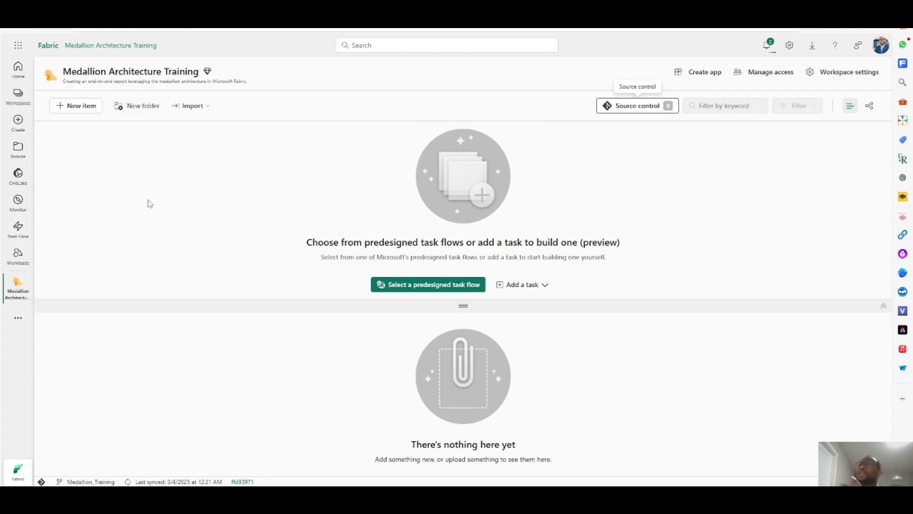
{"action": "left_click_drag", "start_coordinate": [195, 68], "coordinate": [211, 81]}
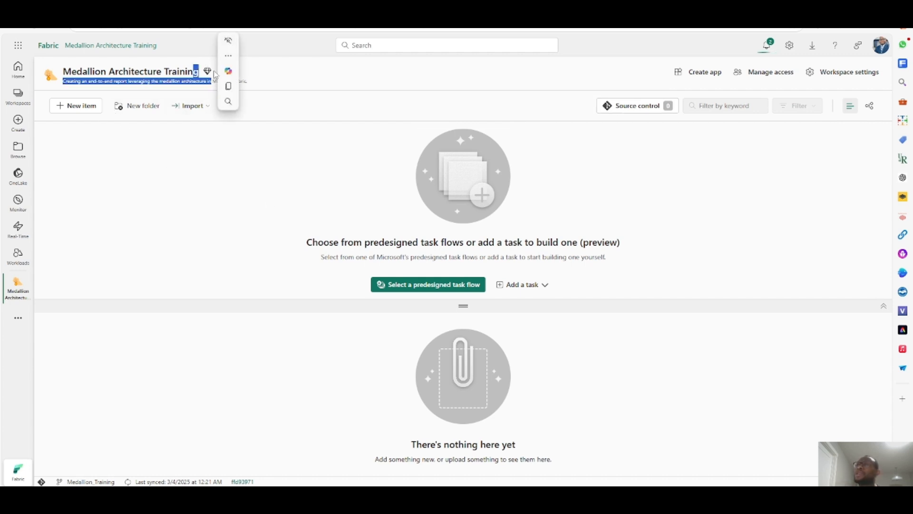
{"action": "left_click", "coordinate": [285, 71]}
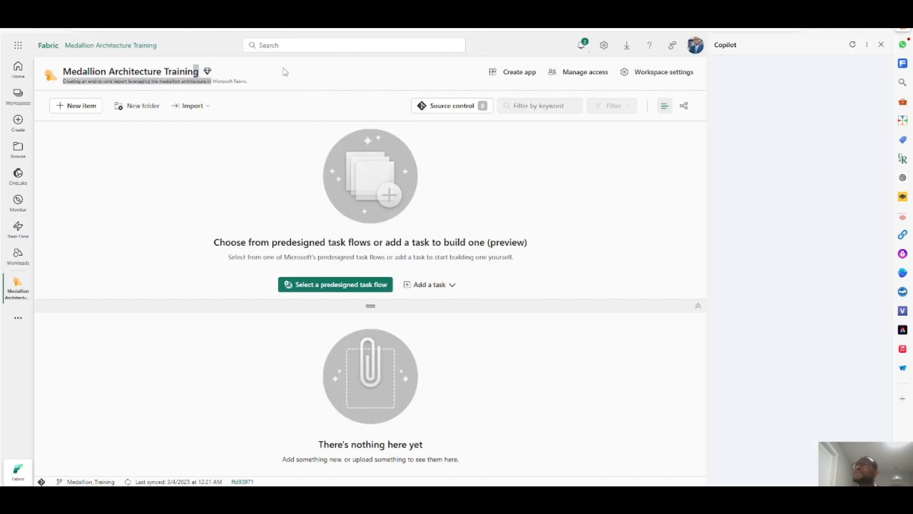
{"action": "left_click", "coordinate": [881, 45]}
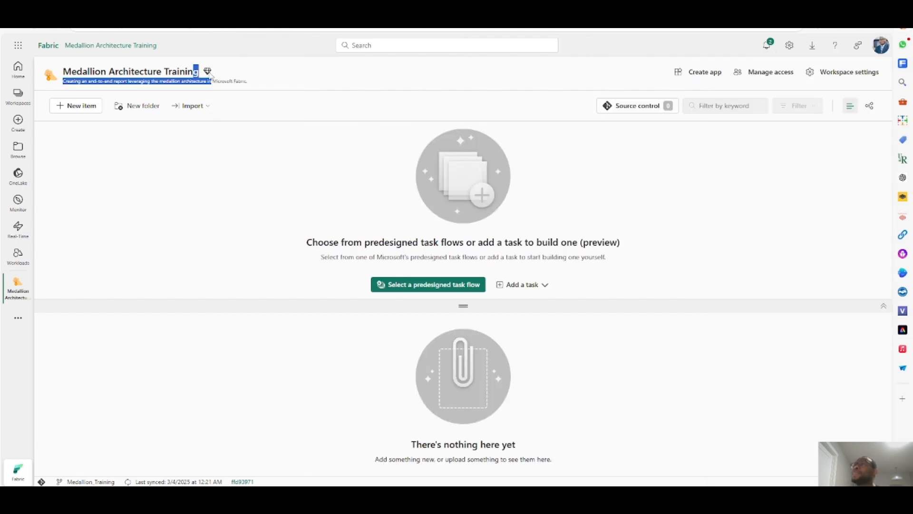
{"action": "left_click", "coordinate": [218, 169]}
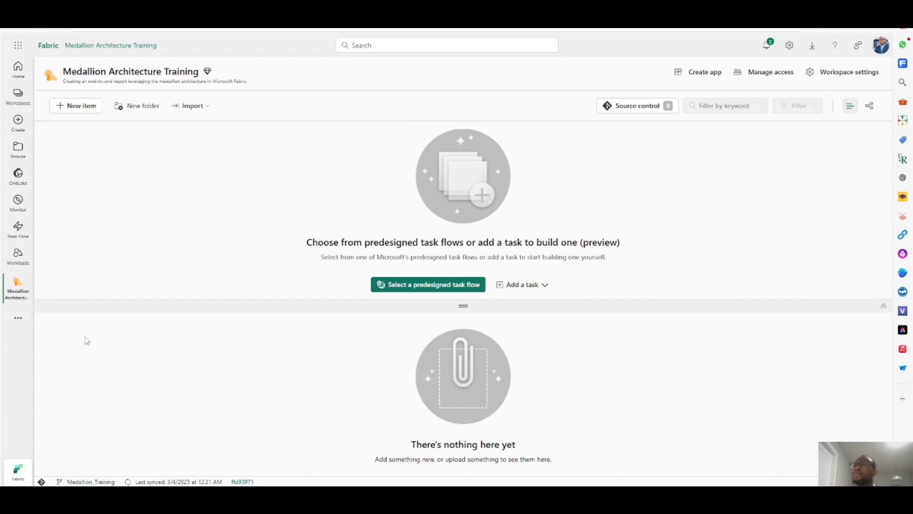
- Switch to the Fabric home view and reopen the Medallion Architecture Training workspace by searching workspaces for Med
{"action": "left_click", "coordinate": [25, 476]}
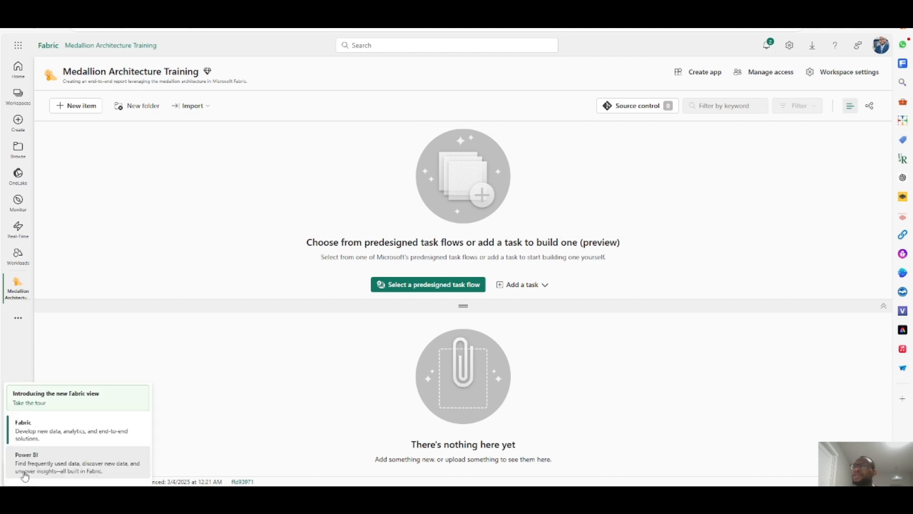
{"action": "left_click", "coordinate": [43, 433]}
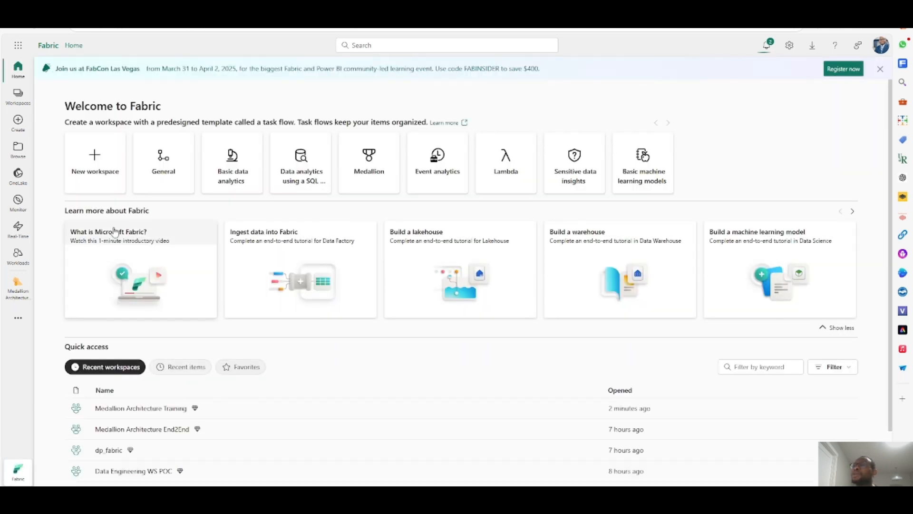
{"action": "left_click", "coordinate": [18, 256]}
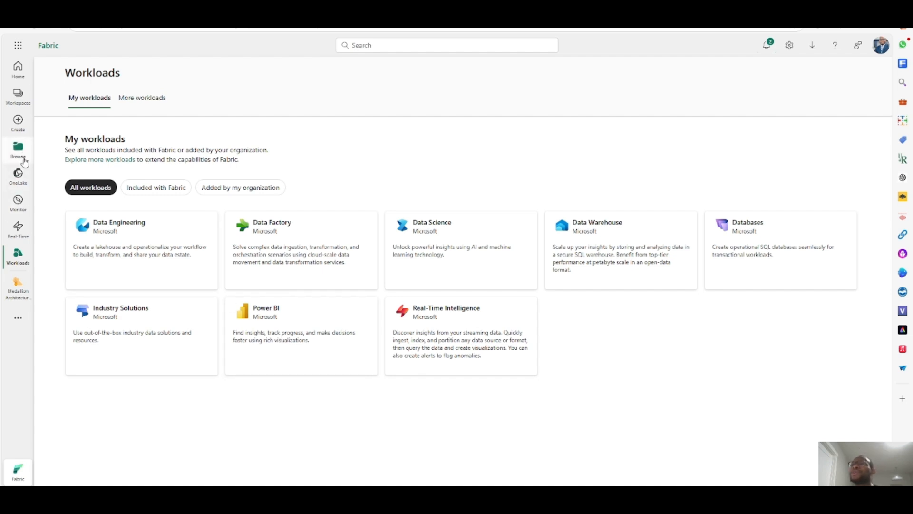
{"action": "left_click", "coordinate": [21, 98]}
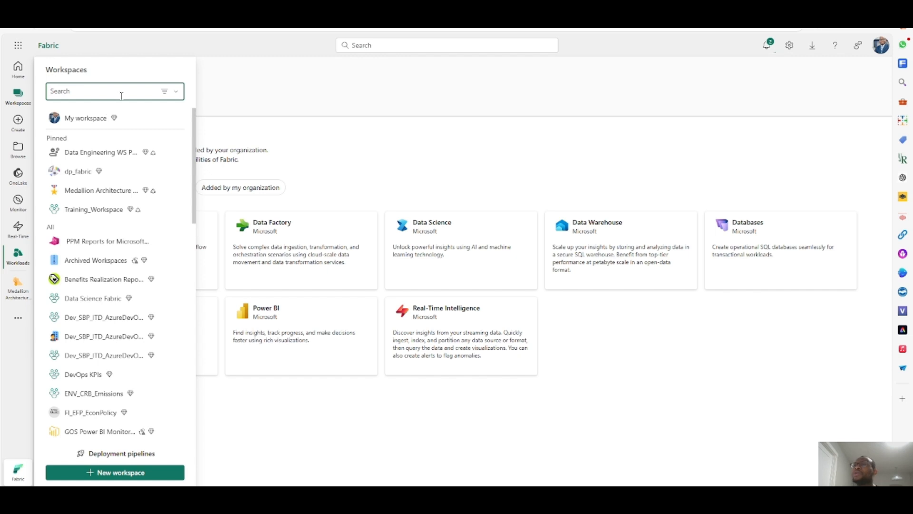
{"action": "type", "text": "Med"}
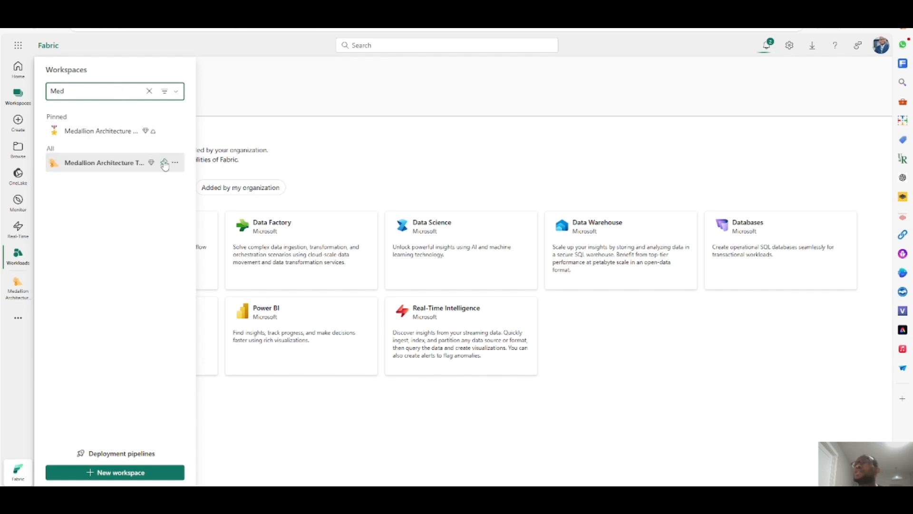
{"action": "left_click", "coordinate": [164, 164]}
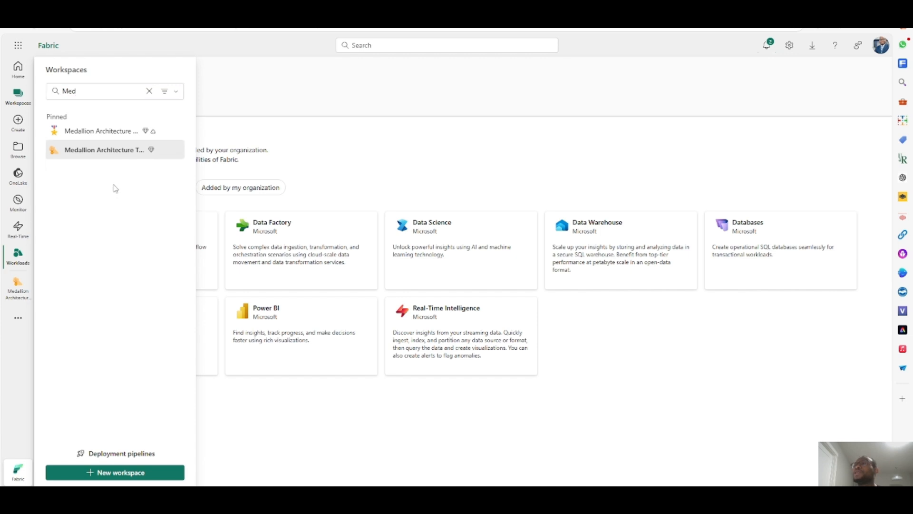
{"action": "left_click", "coordinate": [105, 151]}
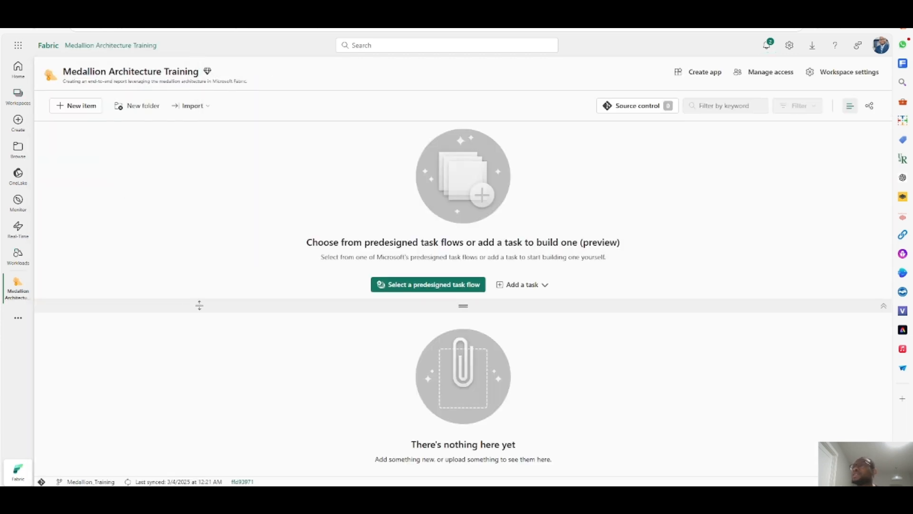
{"action": "left_click_drag", "start_coordinate": [464, 305], "coordinate": [463, 243]}
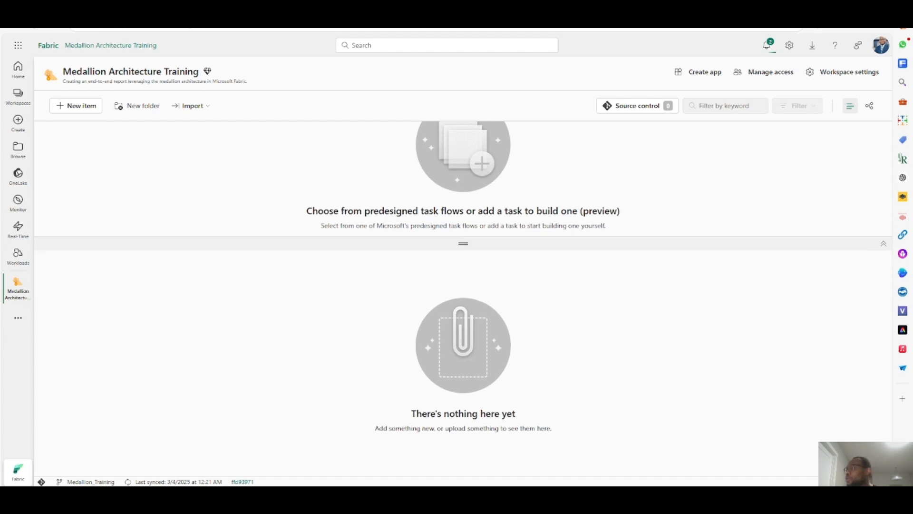
- Switch to PowerPoint and strike through the first two checklist items on the Content slide
{"action": "left_click", "coordinate": [552, 497]}
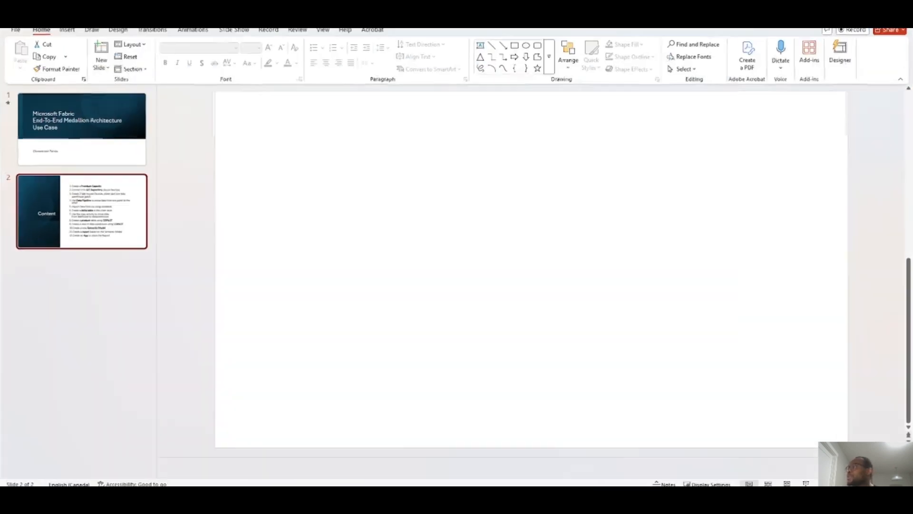
{"action": "left_click_drag", "start_coordinate": [635, 147], "coordinate": [482, 144]}
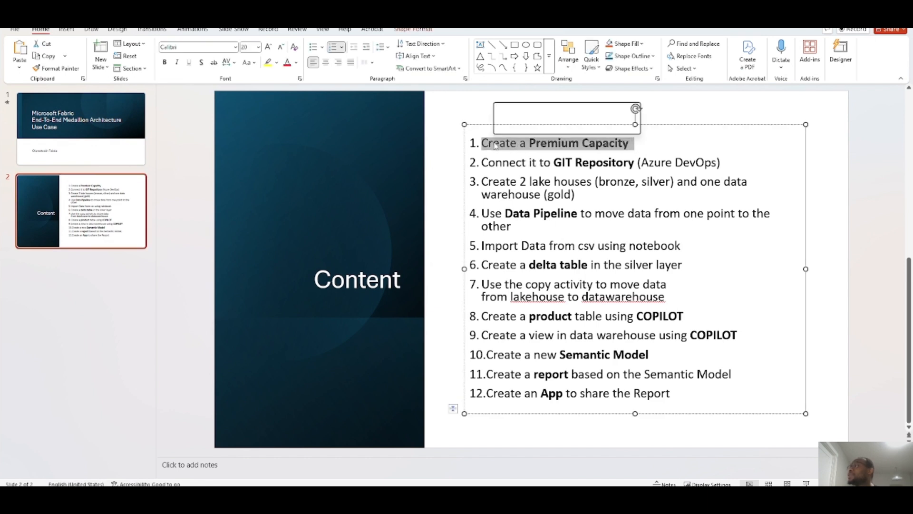
{"action": "left_click", "coordinate": [213, 62]}
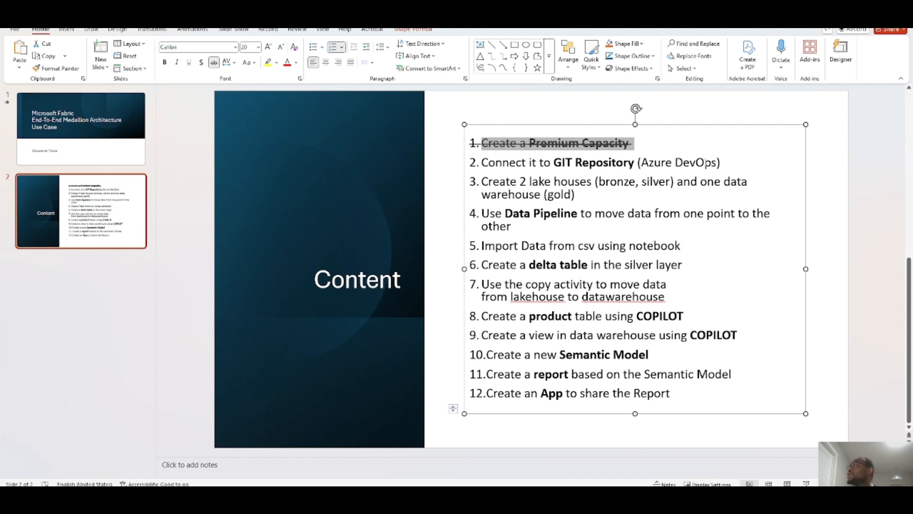
{"action": "left_click_drag", "start_coordinate": [723, 162], "coordinate": [476, 158]}
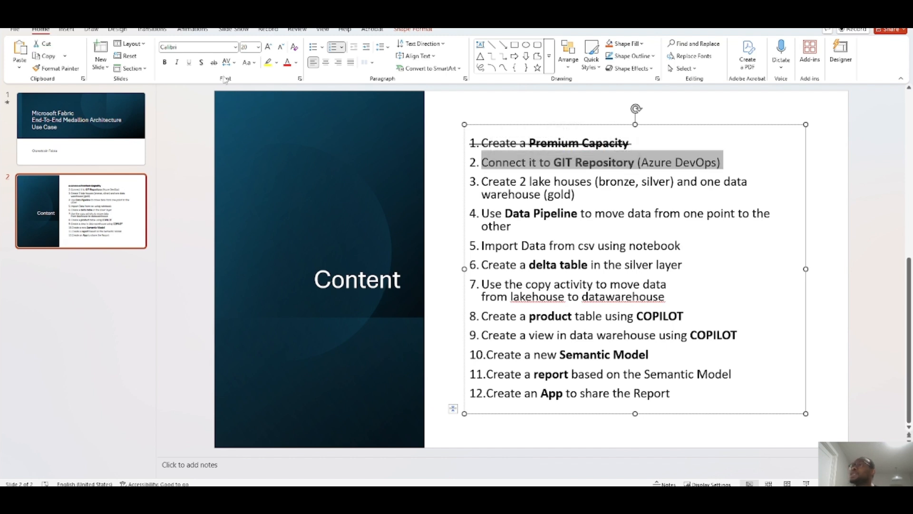
{"action": "left_click", "coordinate": [213, 63]}
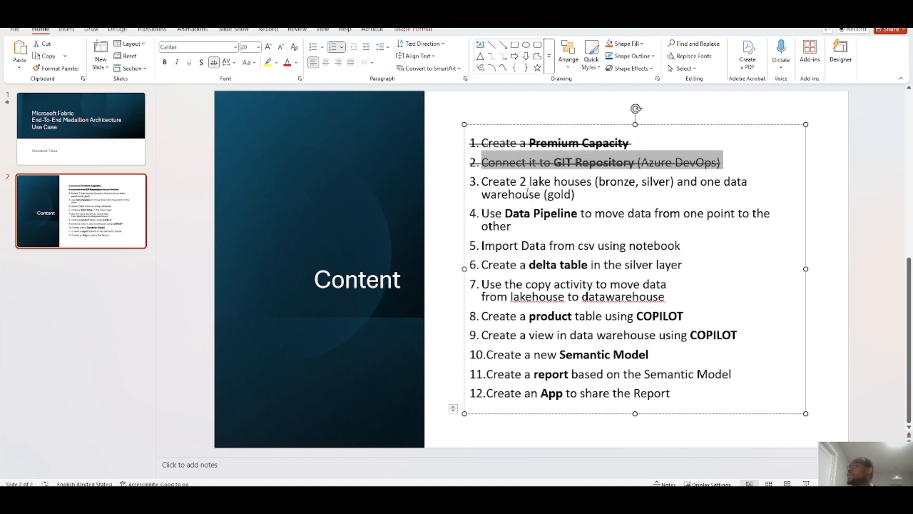
{"action": "left_click_drag", "start_coordinate": [482, 185], "coordinate": [573, 188]}
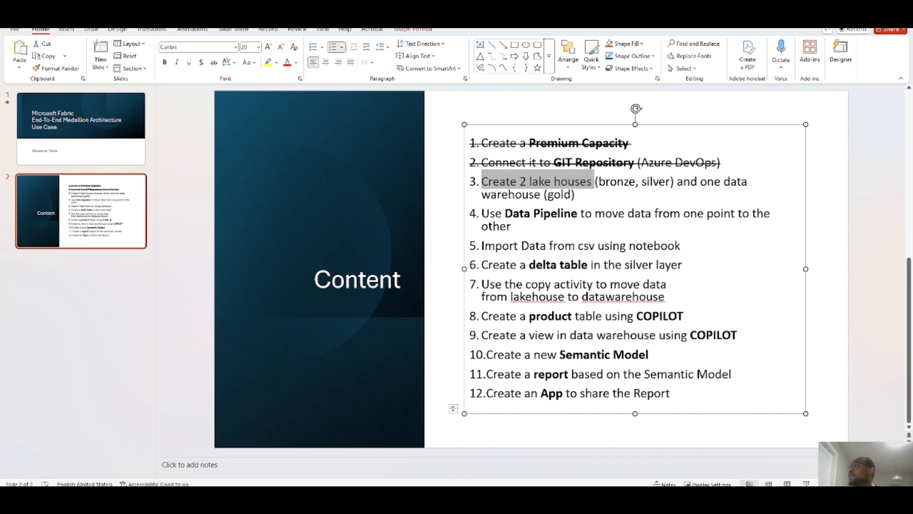
- Back in the workspace, create a new lakehouse named lkh_med_silver with Lakehouse schemas (Public Preview) enabled
{"action": "key", "text": "alt+Tab"}
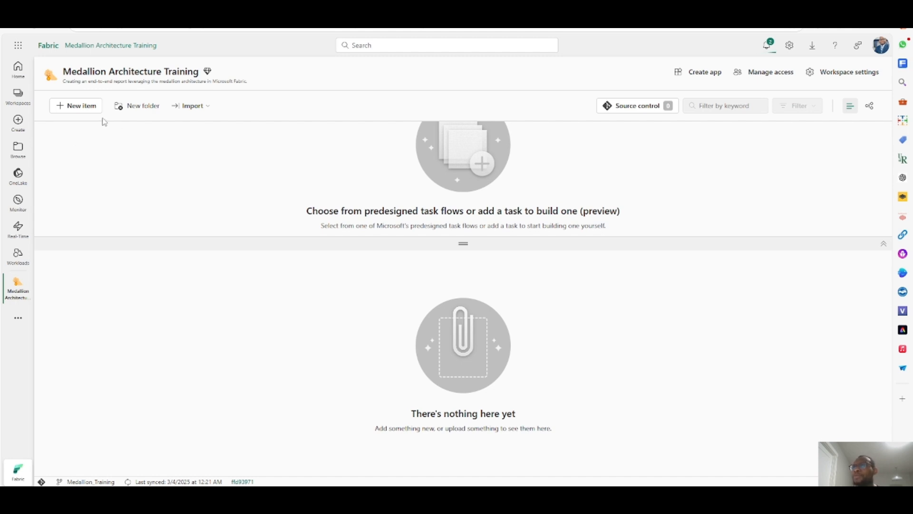
{"action": "left_click", "coordinate": [83, 110]}
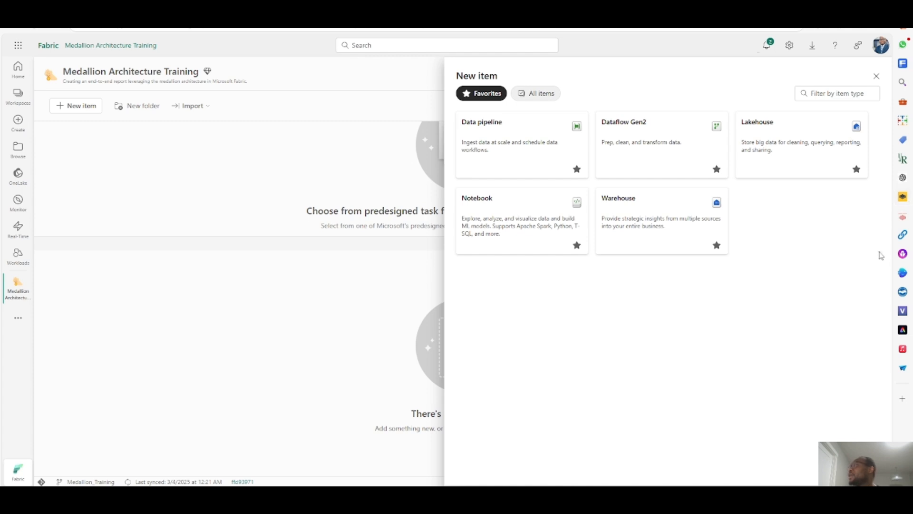
{"action": "left_click", "coordinate": [816, 145]}
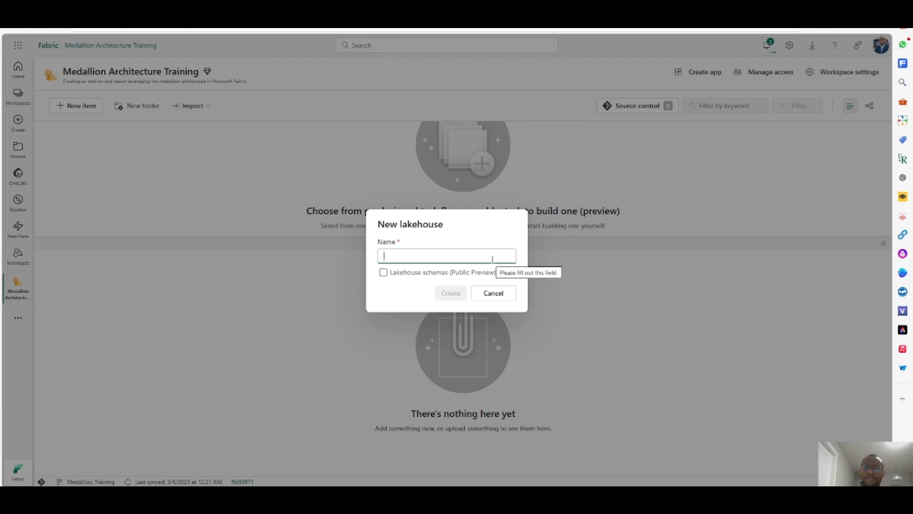
{"action": "type", "text": "lkh_med_"}
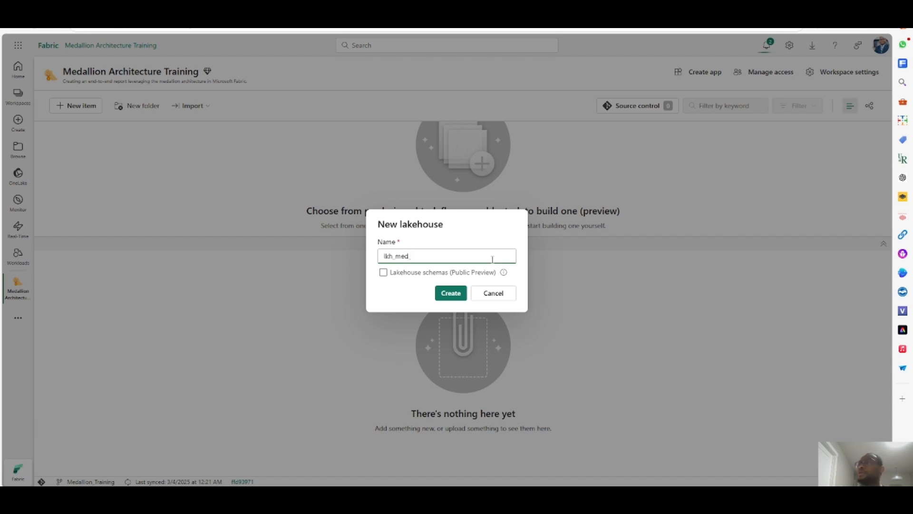
{"action": "type", "text": "silver"}
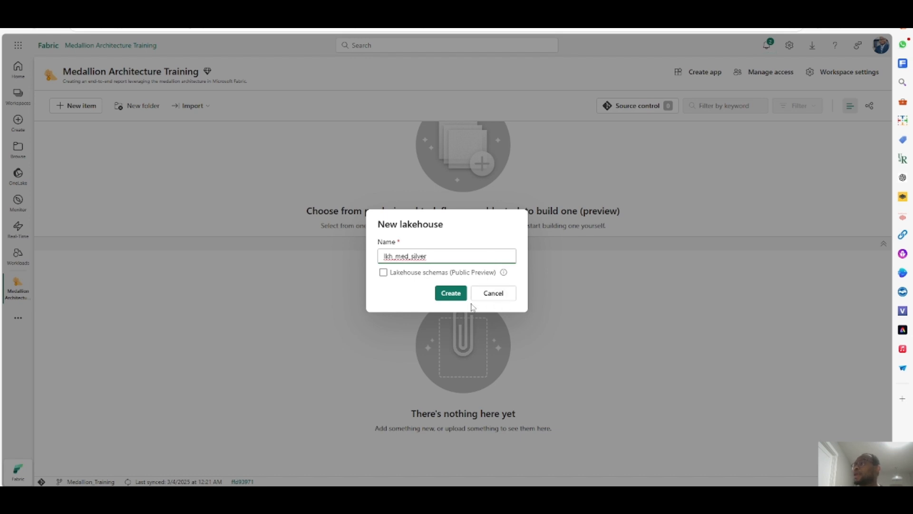
{"action": "left_click", "coordinate": [383, 272]}
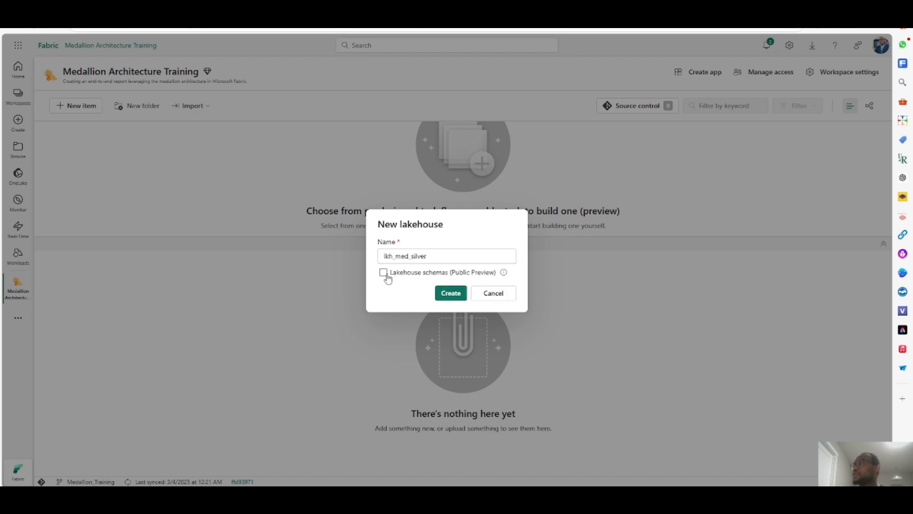
{"action": "left_click", "coordinate": [452, 294]}
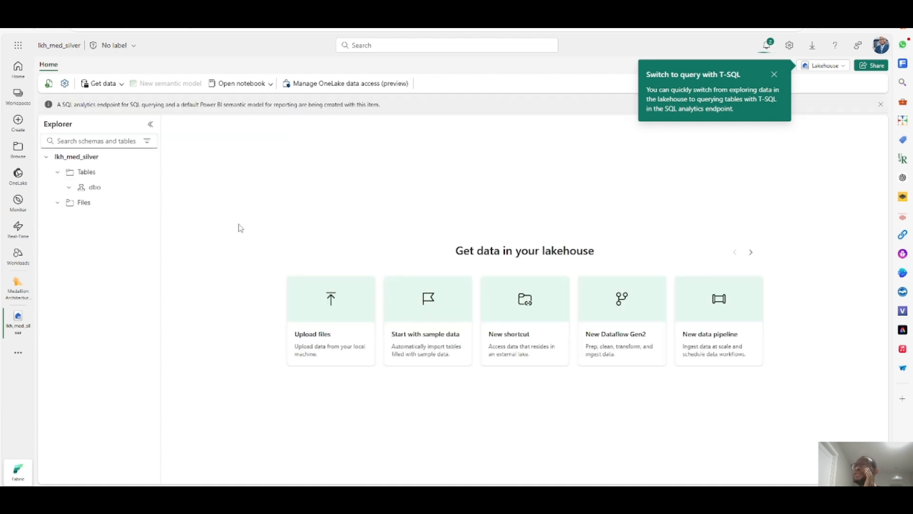
- Return to the workspace item list and open Source control to view the uncommitted lakehouse change
{"action": "left_click", "coordinate": [14, 290]}
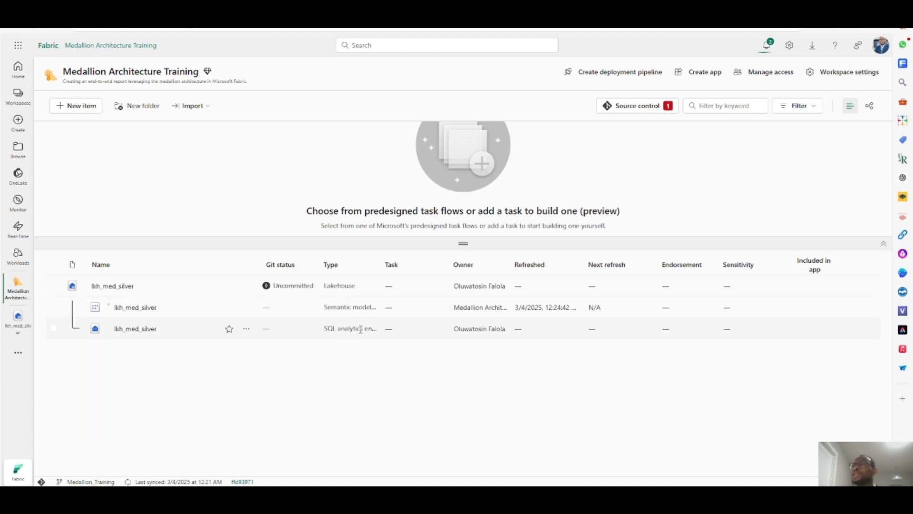
{"action": "left_click_drag", "start_coordinate": [378, 266], "coordinate": [419, 266]}
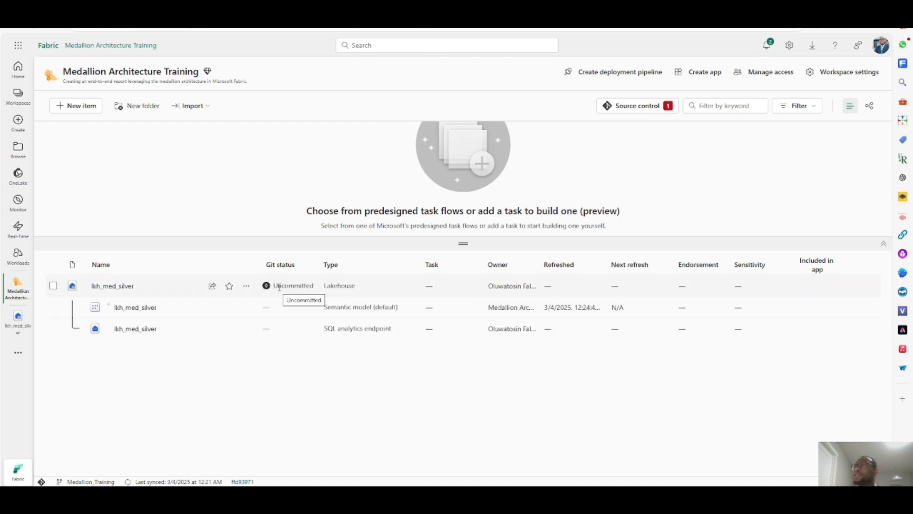
{"action": "left_click", "coordinate": [643, 111]}
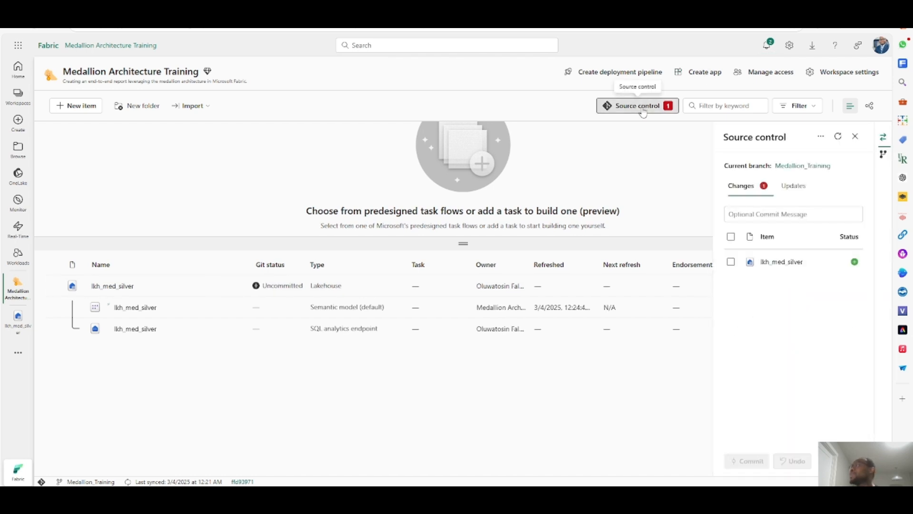
- Commit the lkh_med_silver lakehouse change to the Medallion_Training branch and close Source control
{"action": "left_click", "coordinate": [732, 265]}
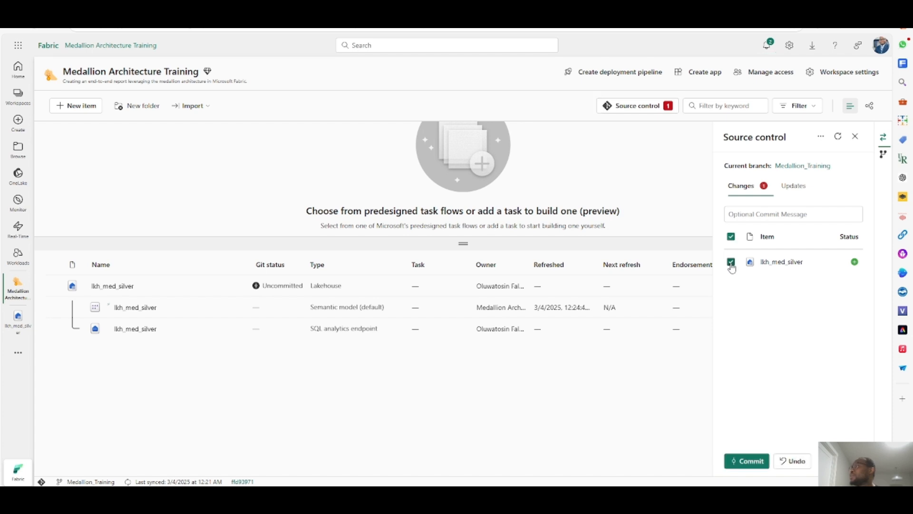
{"action": "left_click", "coordinate": [753, 466]}
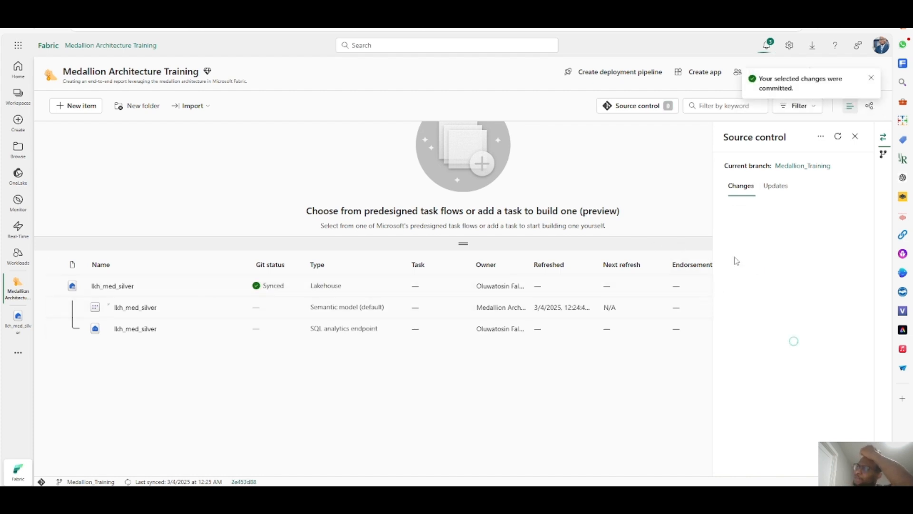
{"action": "left_click", "coordinate": [855, 136]}
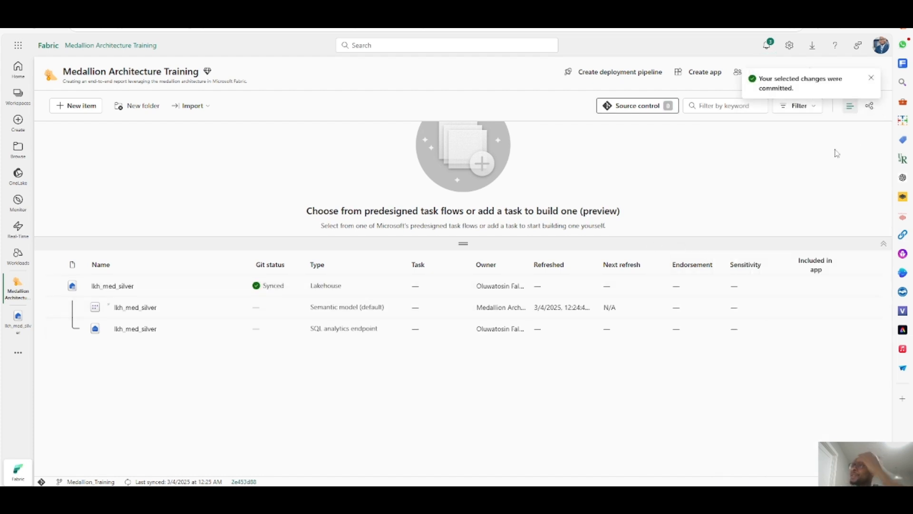
- Create a new lakehouse named lkh_med_bronze with Lakehouse schemas (Public Preview) enabled
{"action": "left_click", "coordinate": [77, 105]}
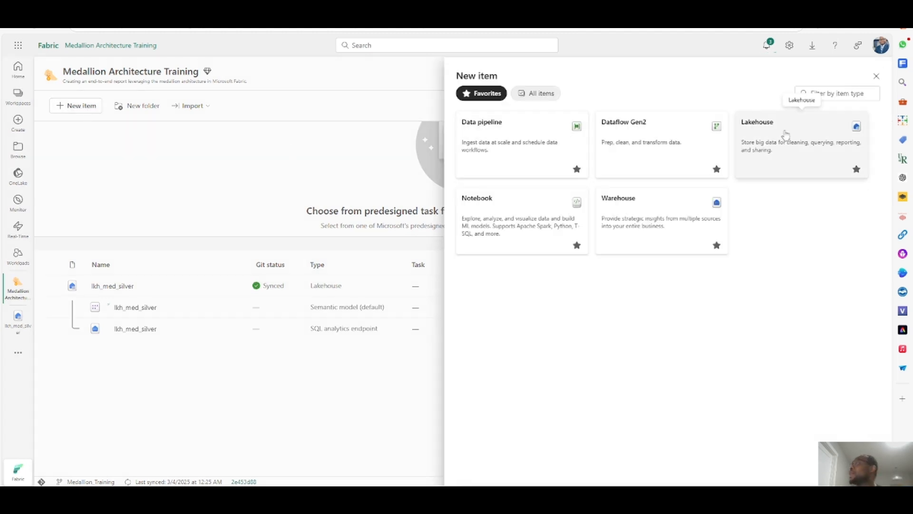
{"action": "left_click", "coordinate": [785, 136]}
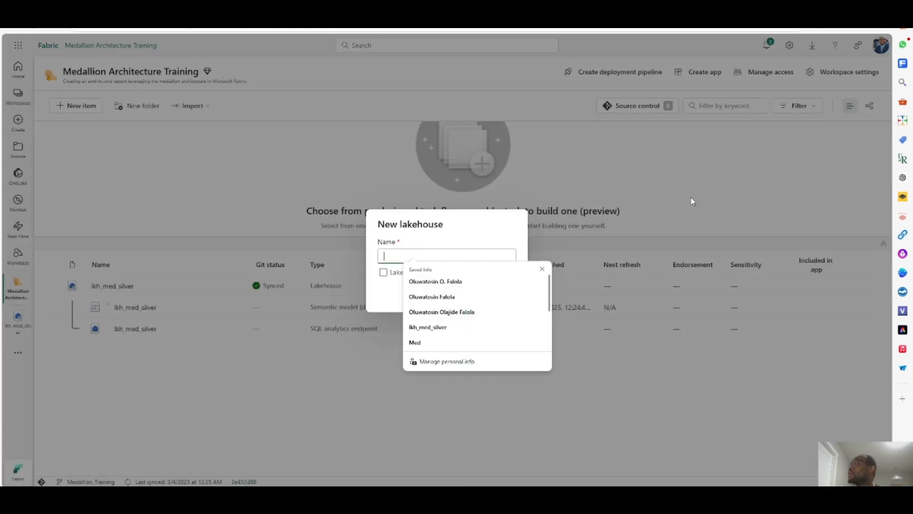
{"action": "left_click", "coordinate": [440, 254]}
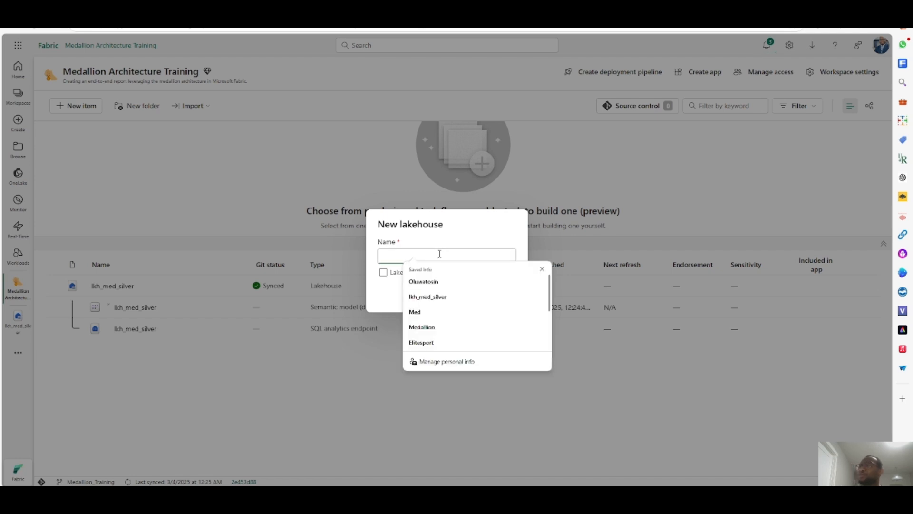
{"action": "left_click", "coordinate": [542, 269]}
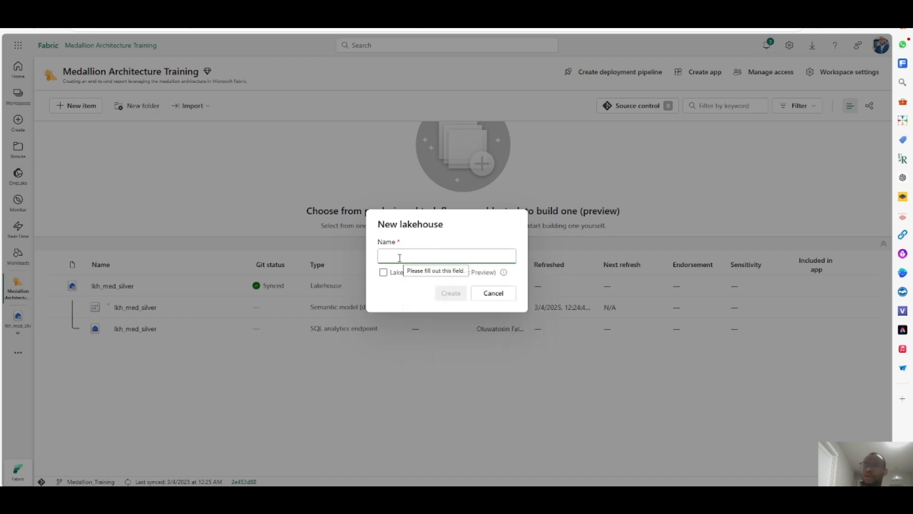
{"action": "type", "text": "lkh"}
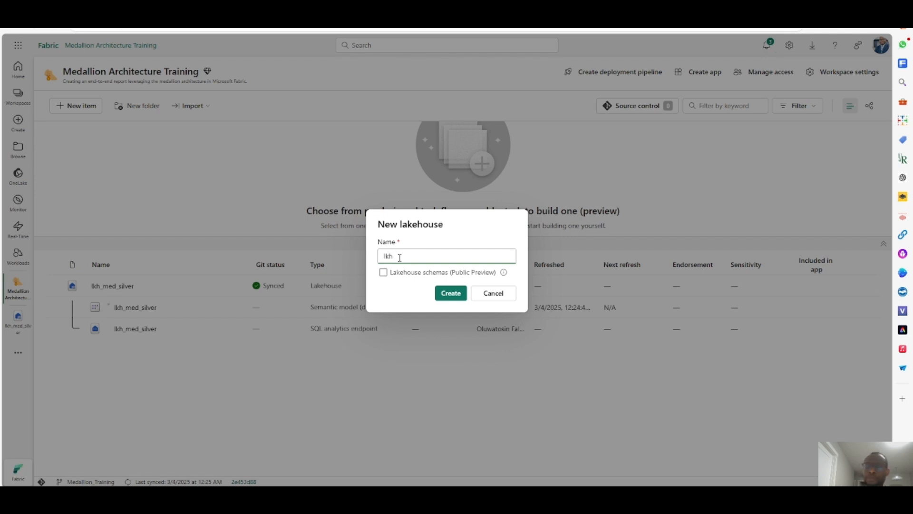
{"action": "type", "text": "_med"}
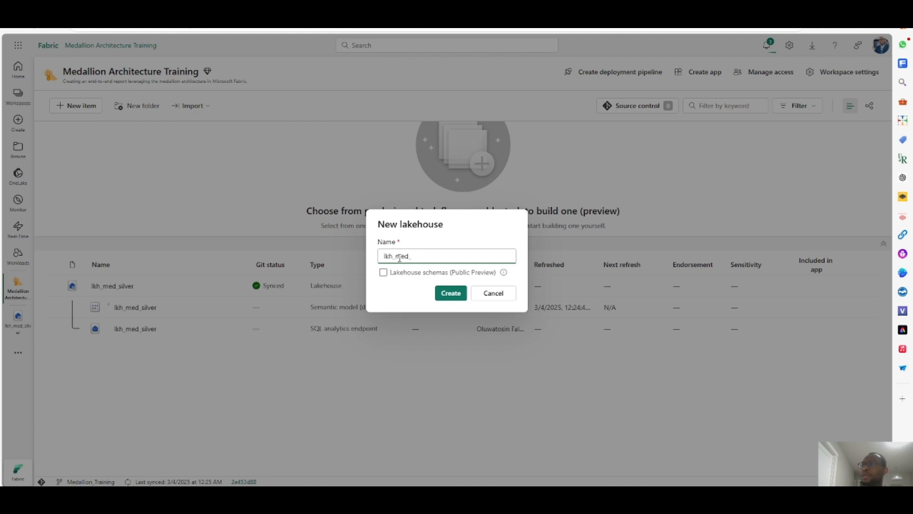
{"action": "type", "text": "_si"}
{"action": "type", "text": "b"}
{"action": "type", "text": "ronze"}
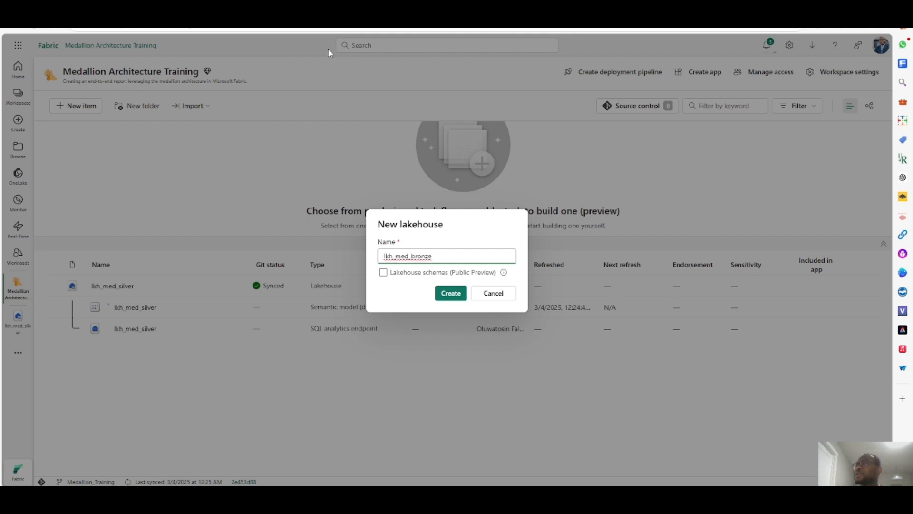
{"action": "left_click", "coordinate": [384, 273]}
{"action": "left_click", "coordinate": [449, 293]}
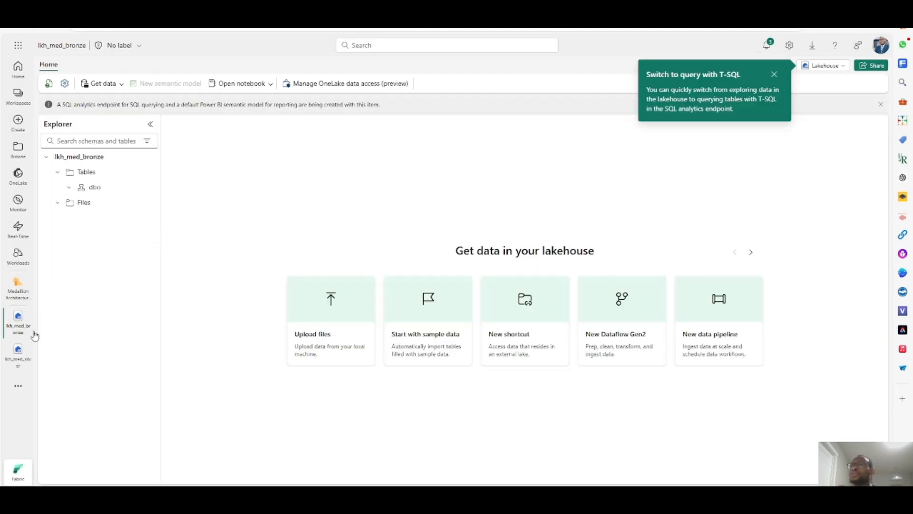
- Back in the workspace, create a new warehouse named whs_med_gold
{"action": "left_click", "coordinate": [29, 290]}
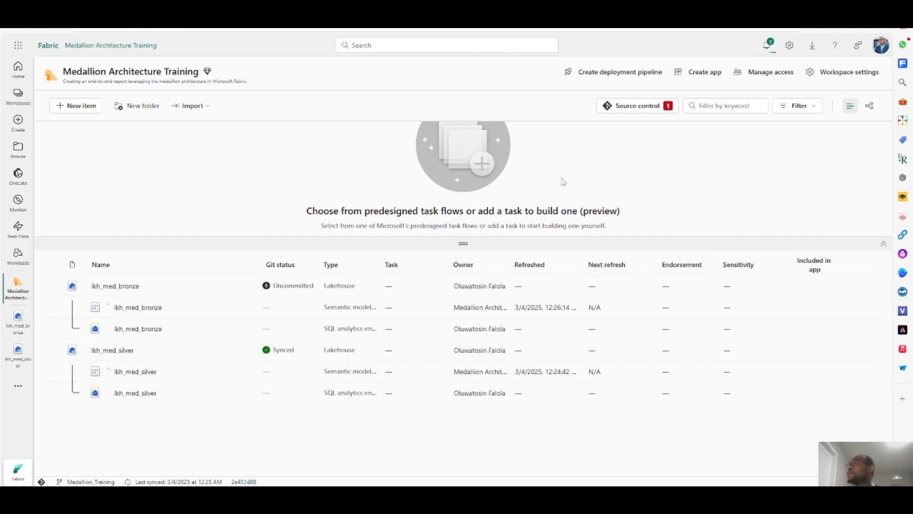
{"action": "left_click", "coordinate": [76, 106]}
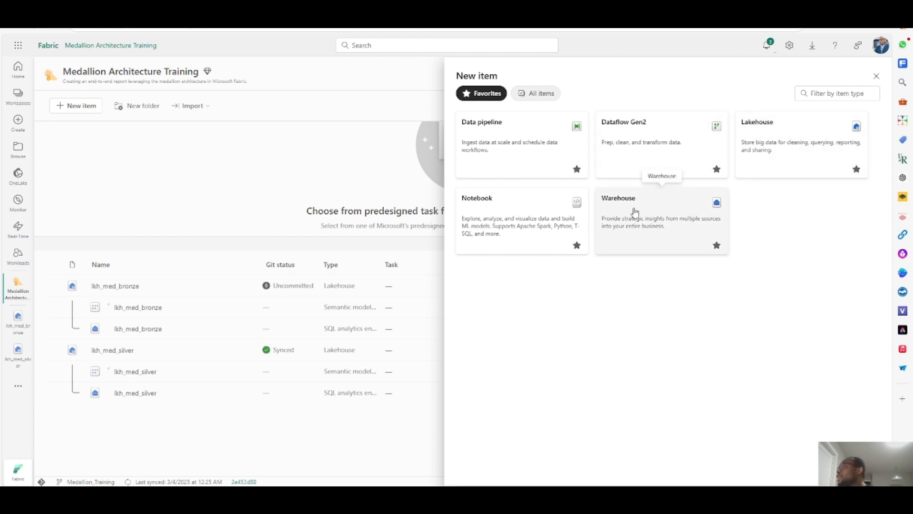
{"action": "key", "text": "Escape"}
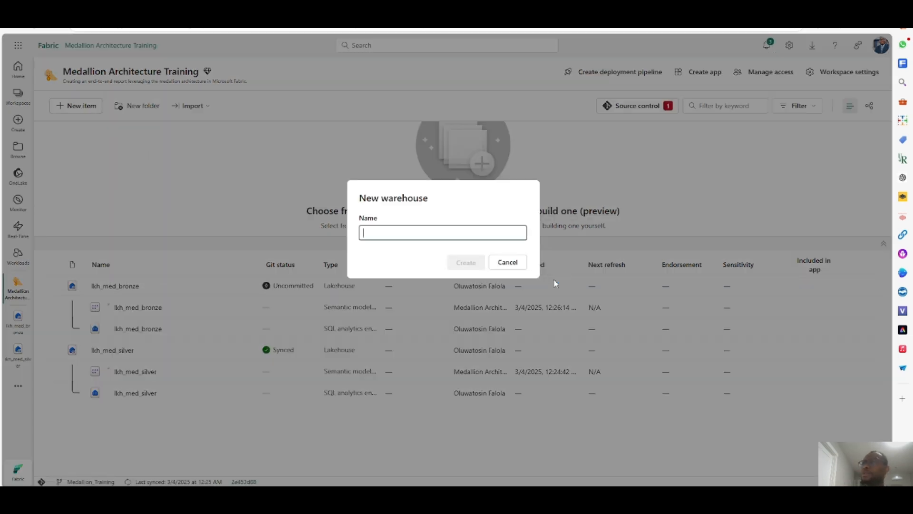
{"action": "type", "text": "wh"}
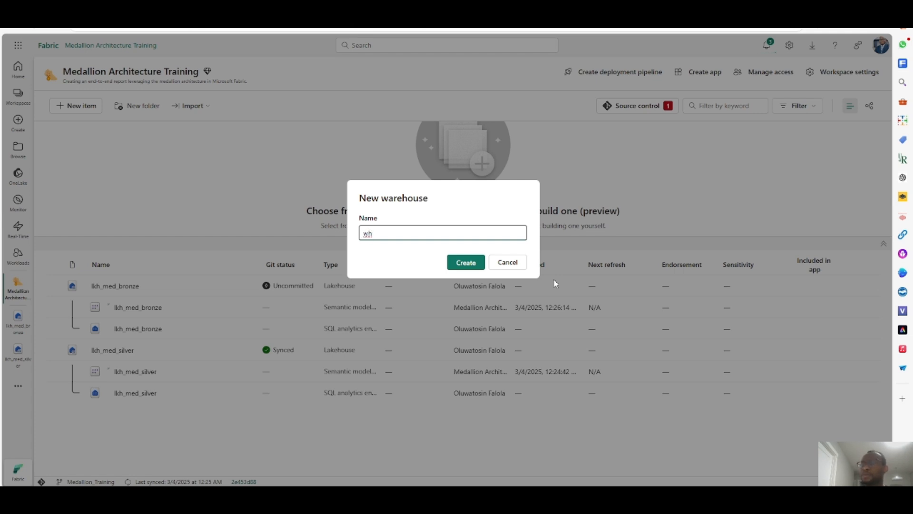
{"action": "type", "text": "s_med_gold"}
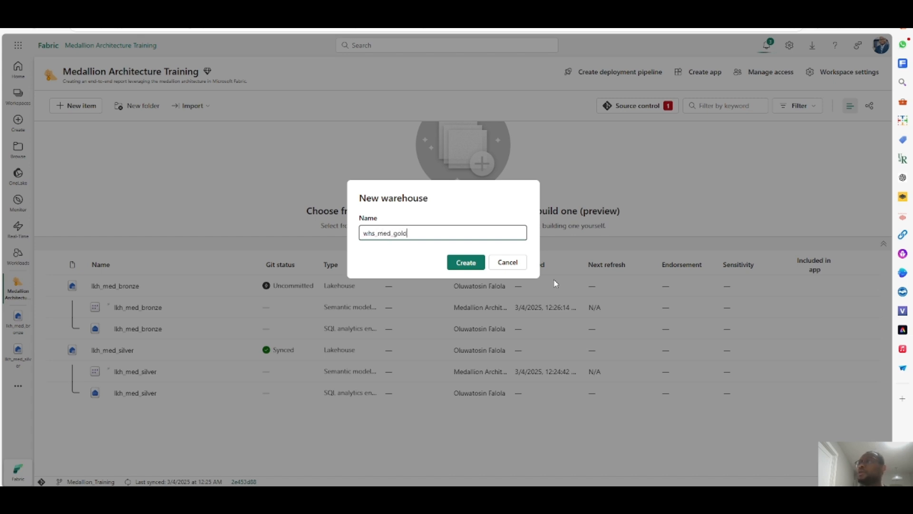
{"action": "left_click", "coordinate": [473, 264]}
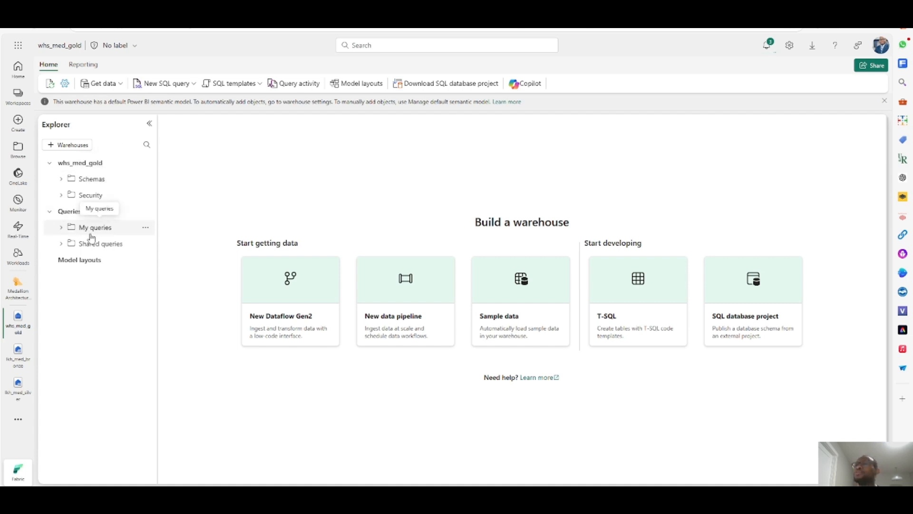
- Return to the workspace and examine the item list and Git status of the bronze, silver and gold items
{"action": "left_click", "coordinate": [18, 285]}
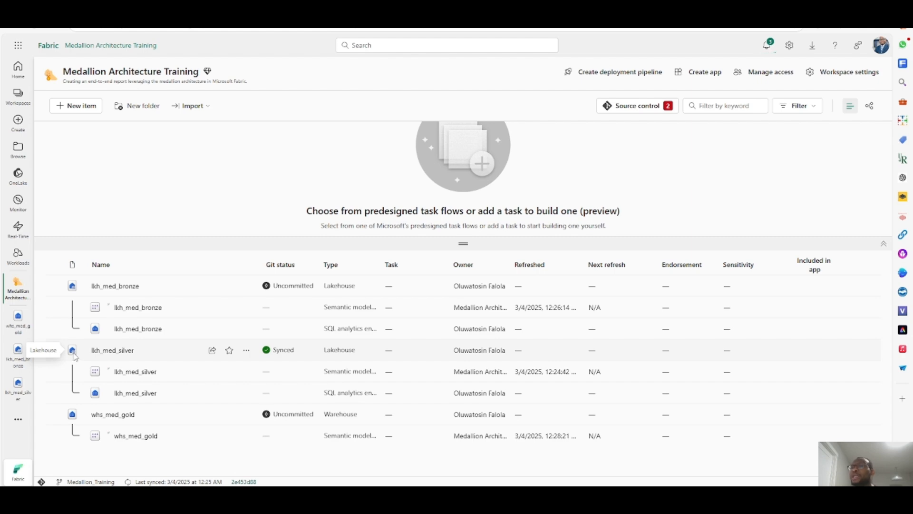
{"action": "key", "text": "ctrl+plus"}
{"action": "key", "text": "ctrl+plus"}
{"action": "key", "text": "ctrl+plus"}
{"action": "key", "text": "ctrl+plus"}
{"action": "key", "text": "ctrl+plus"}
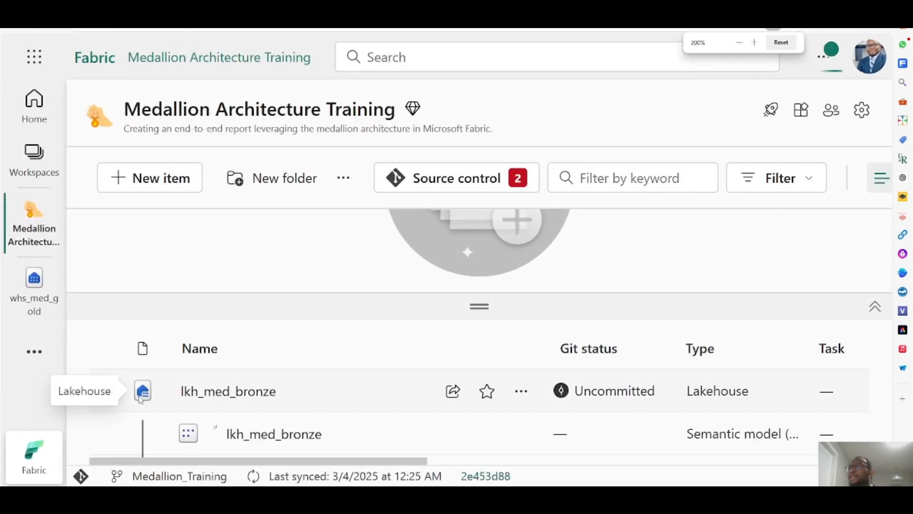
{"action": "key", "text": "ctrl+minus"}
{"action": "key", "text": "ctrl+minus"}
{"action": "key", "text": "ctrl+minus"}
{"action": "key", "text": "ctrl+minus"}
{"action": "key", "text": "ctrl+minus"}
{"action": "key", "text": "ctrl+minus"}
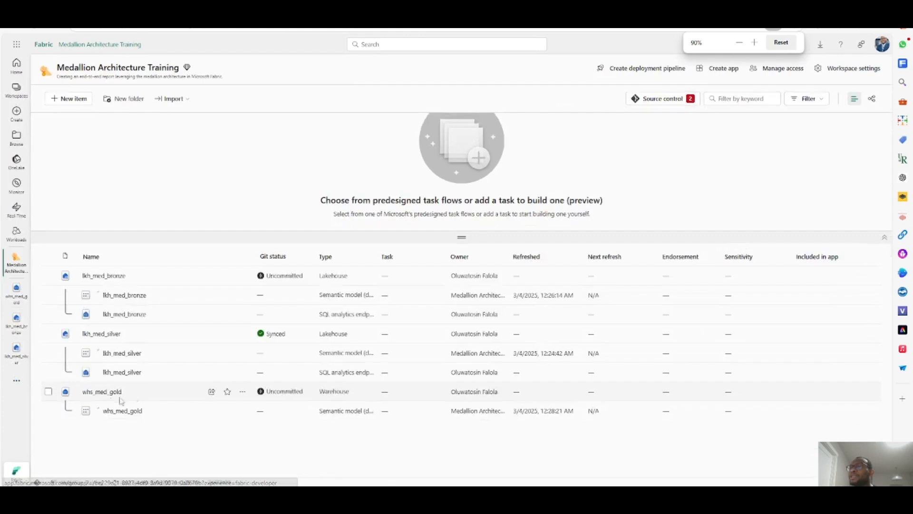
{"action": "key", "text": "ctrl+plus"}
{"action": "key", "text": "ctrl+plus"}
{"action": "key", "text": "ctrl+plus"}
{"action": "key", "text": "ctrl+plus"}
{"action": "scroll", "coordinate": [80, 407], "scroll_direction": "down", "scroll_amount": 2}
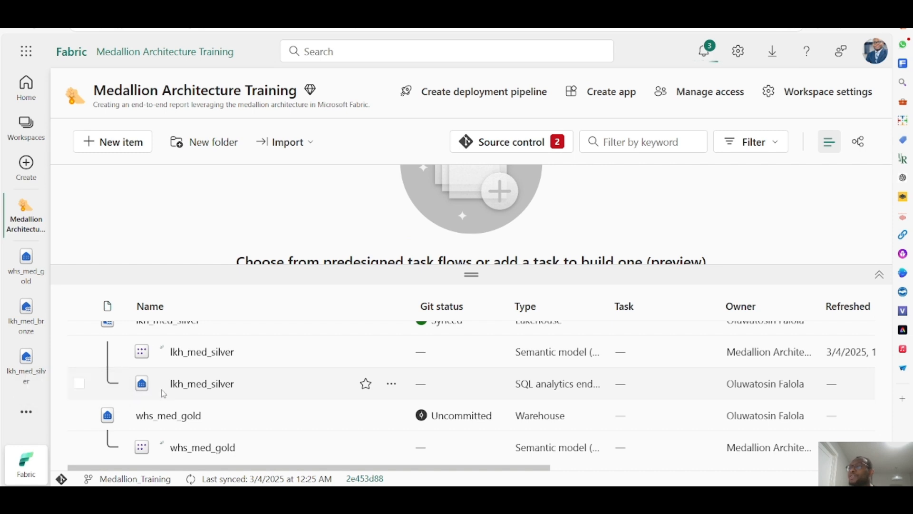
{"action": "scroll", "coordinate": [150, 390], "scroll_direction": "up", "scroll_amount": 1}
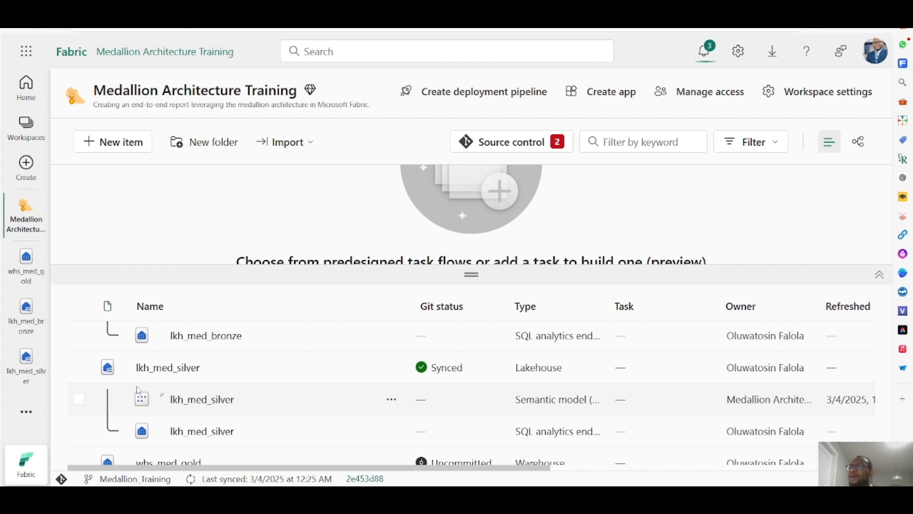
{"action": "scroll", "coordinate": [148, 390], "scroll_direction": "down", "scroll_amount": 1}
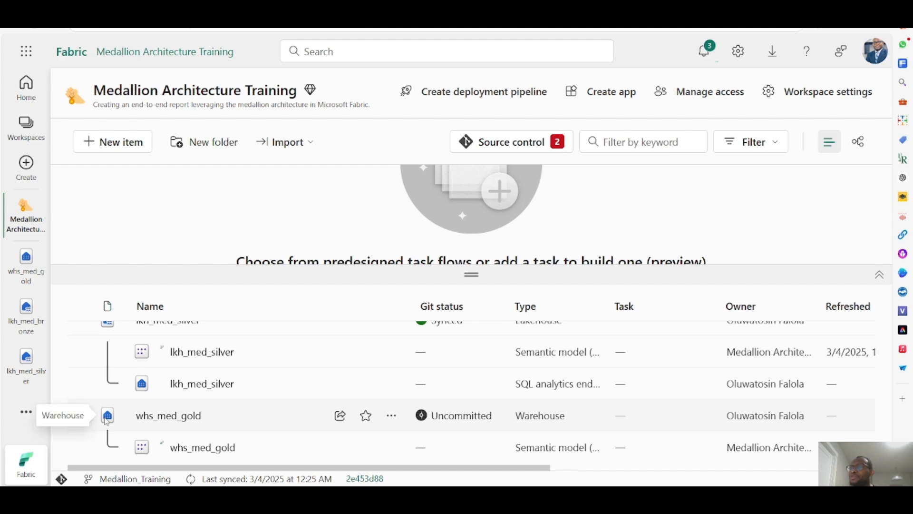
{"action": "key", "text": "ctrl+minus"}
{"action": "key", "text": "ctrl+minus"}
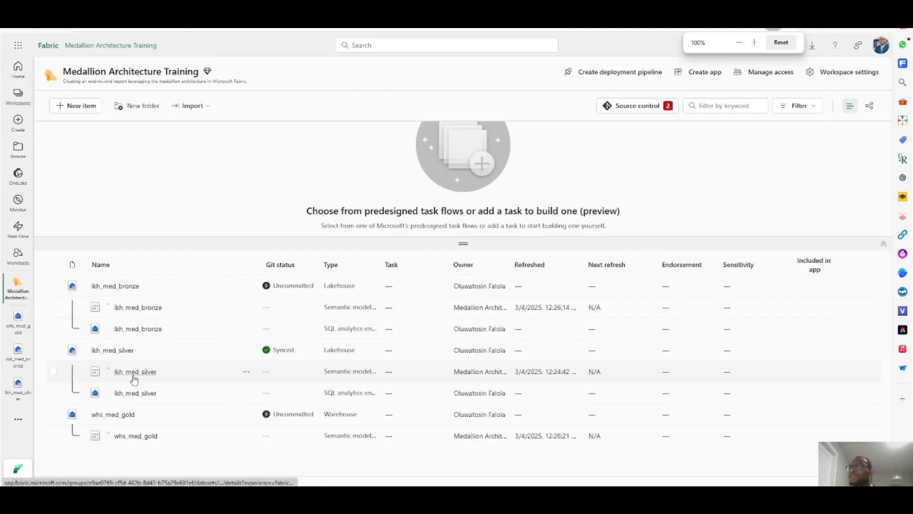
{"action": "key", "text": "ctrl+0"}
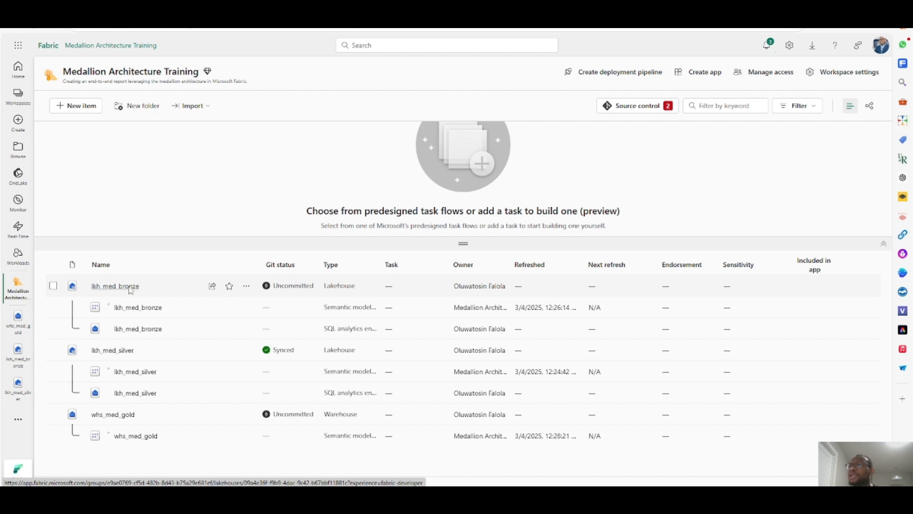
- Open lkh_med_bronze and create a subfolder named csv under Files
{"action": "left_click", "coordinate": [131, 290]}
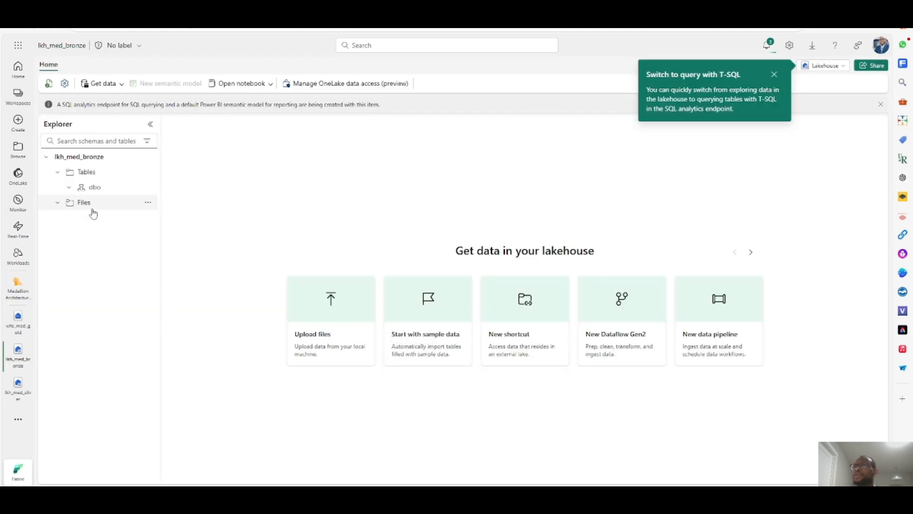
{"action": "left_click", "coordinate": [58, 203]}
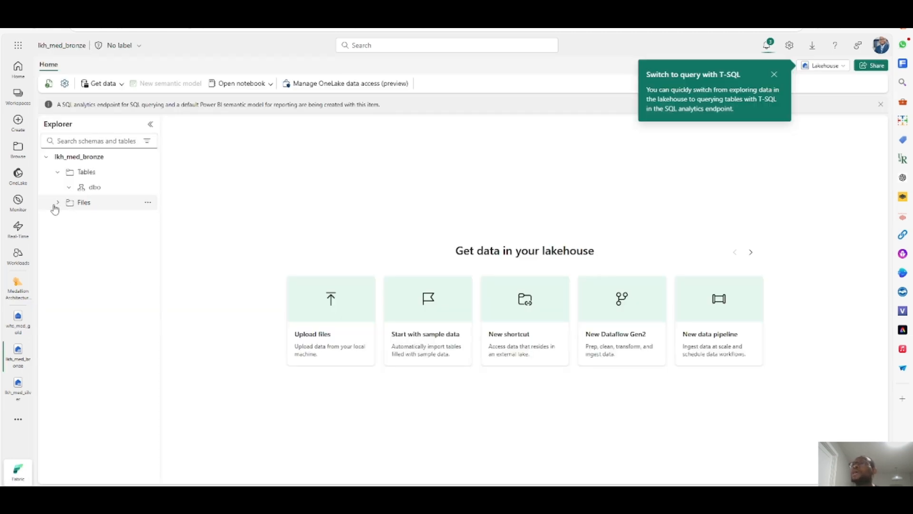
{"action": "left_click", "coordinate": [148, 203]}
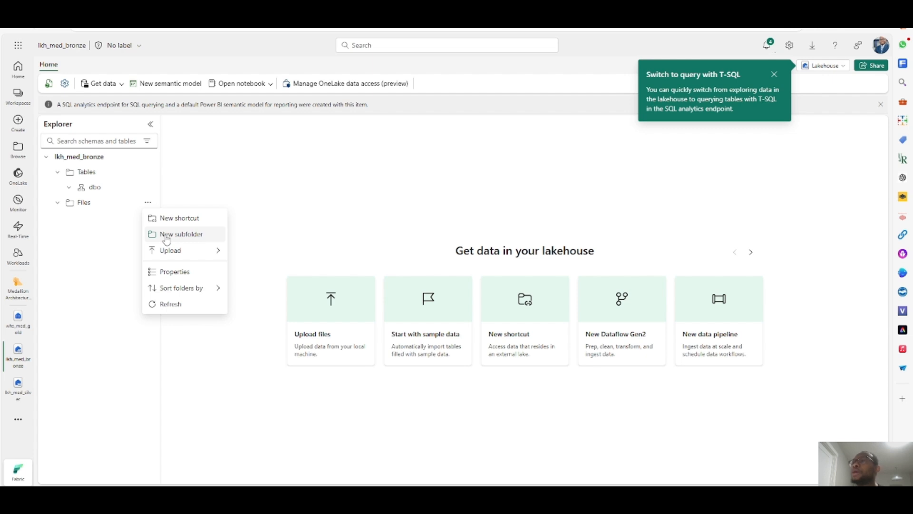
{"action": "left_click", "coordinate": [166, 235]}
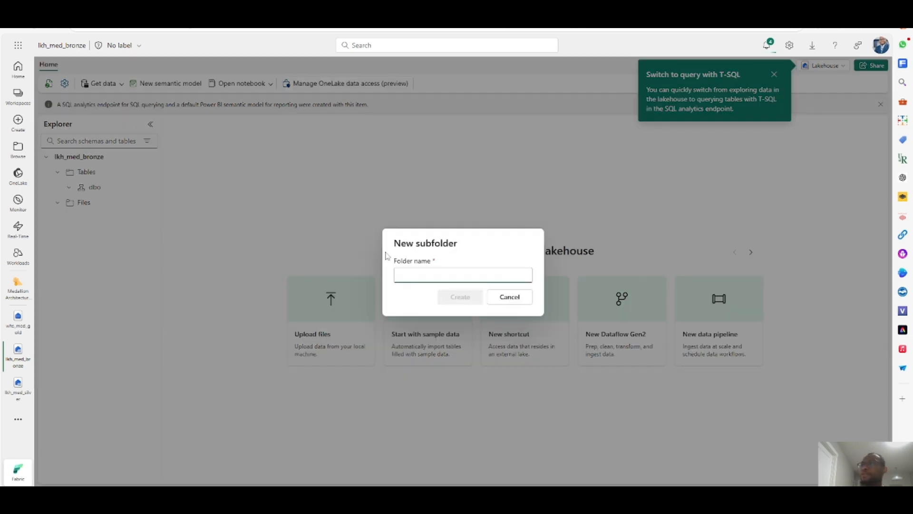
{"action": "type", "text": "csv"}
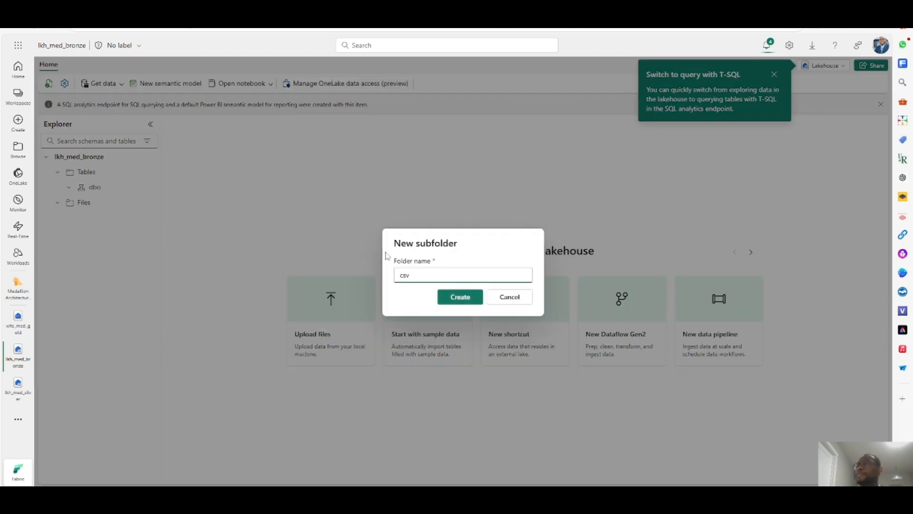
{"action": "left_click", "coordinate": [464, 297]}
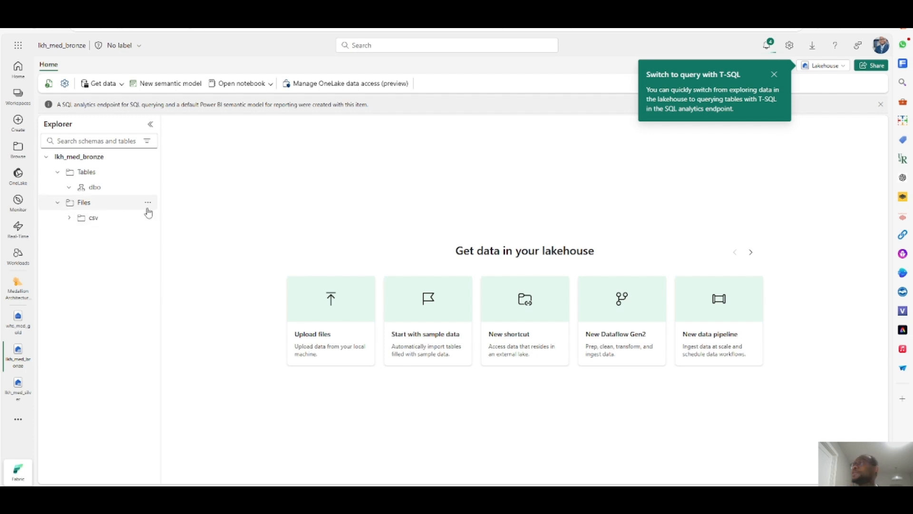
- Upload sales.csv from the local Documents folder into the csv folder, with overwriting of existing files enabled
{"action": "left_click", "coordinate": [97, 219]}
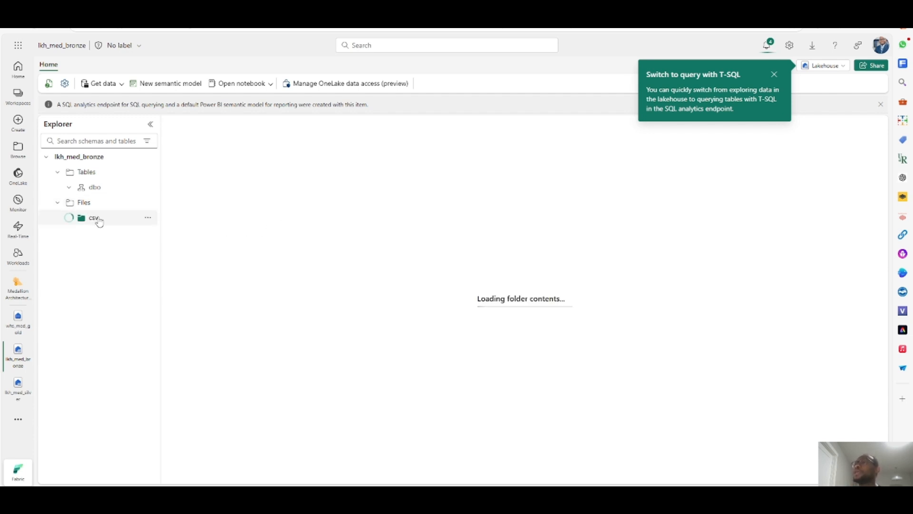
{"action": "left_click", "coordinate": [148, 217]}
{"action": "mouse_move", "coordinate": [186, 288]}
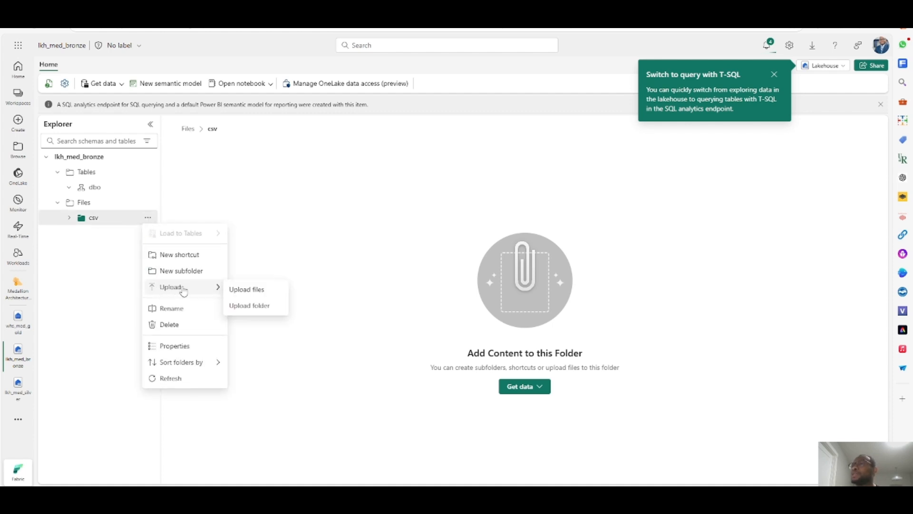
{"action": "left_click", "coordinate": [242, 290]}
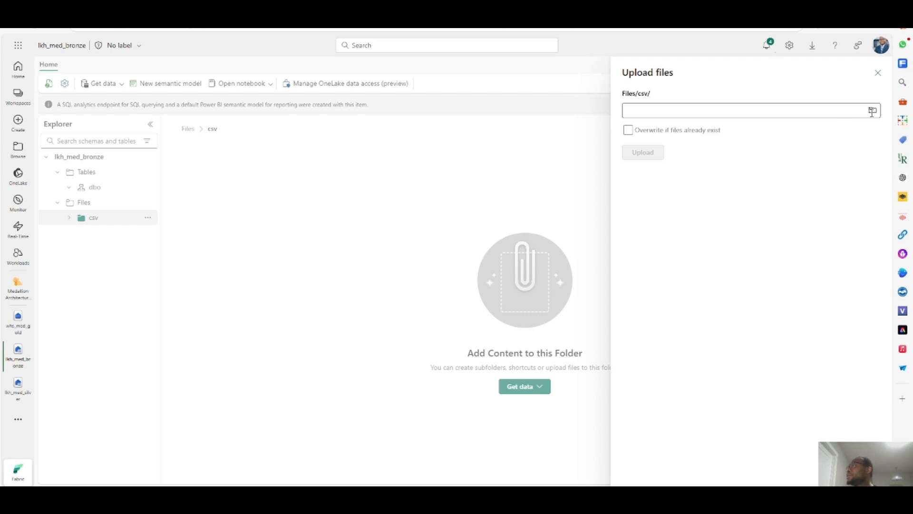
{"action": "left_click", "coordinate": [628, 130]}
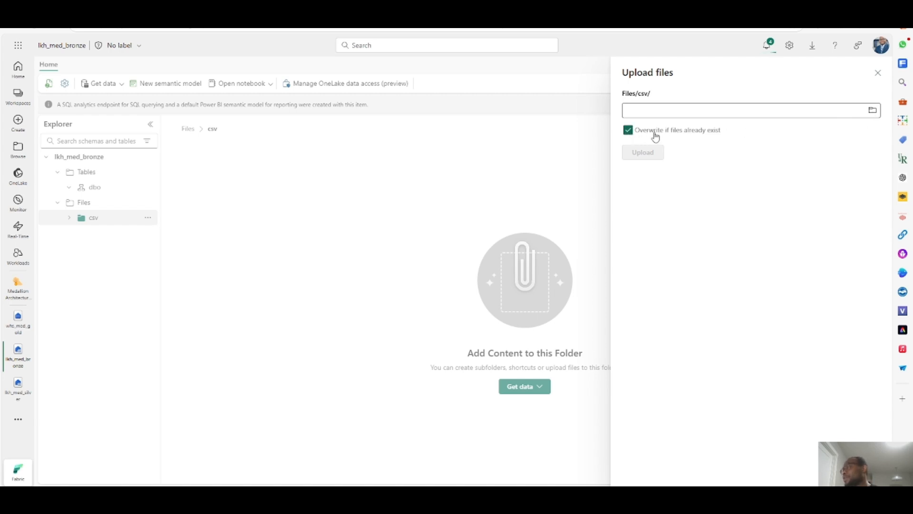
{"action": "left_click", "coordinate": [872, 112]}
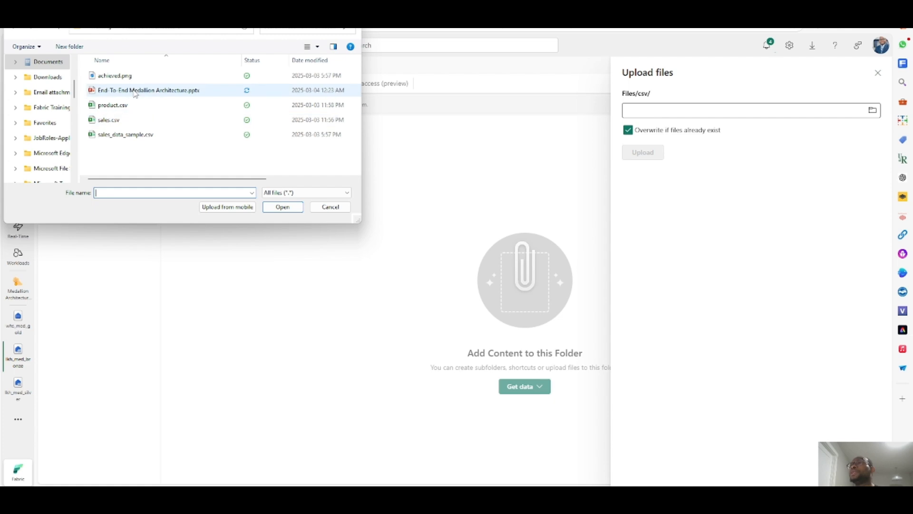
{"action": "left_click", "coordinate": [111, 123]}
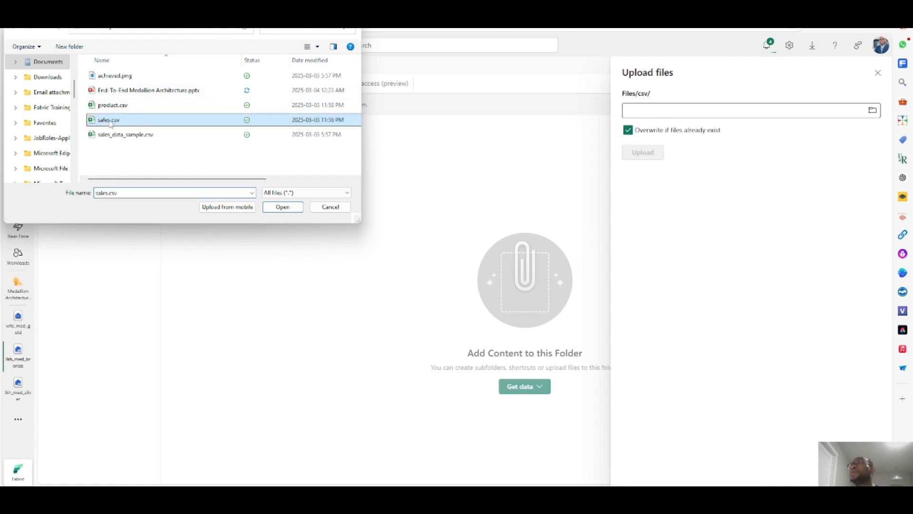
{"action": "left_click", "coordinate": [288, 213]}
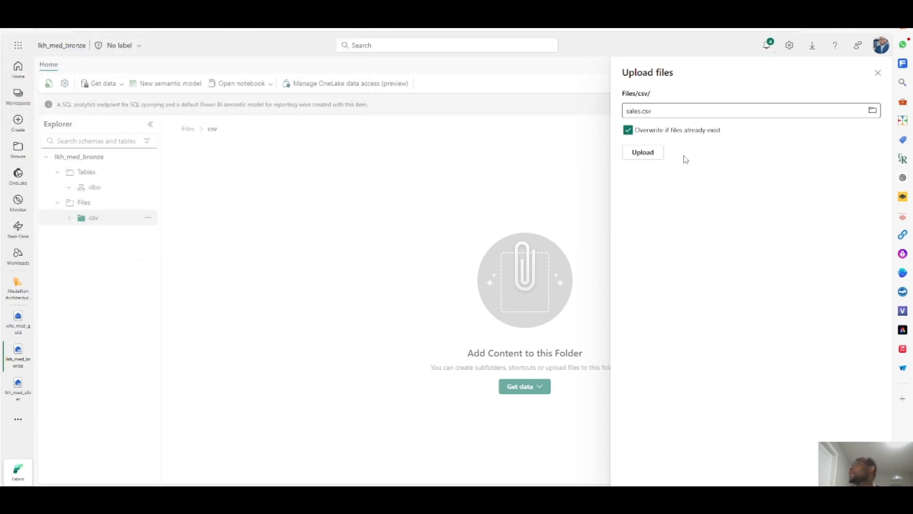
{"action": "left_click", "coordinate": [645, 154]}
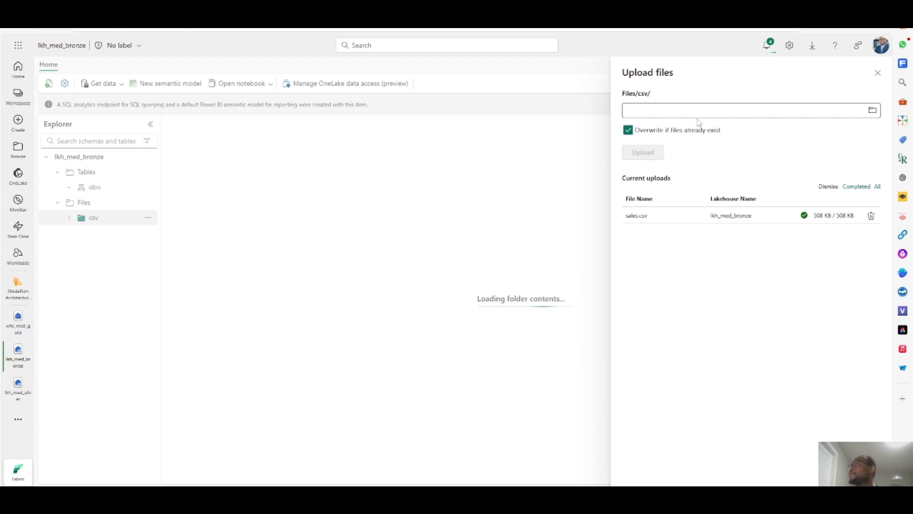
{"action": "left_click", "coordinate": [878, 74]}
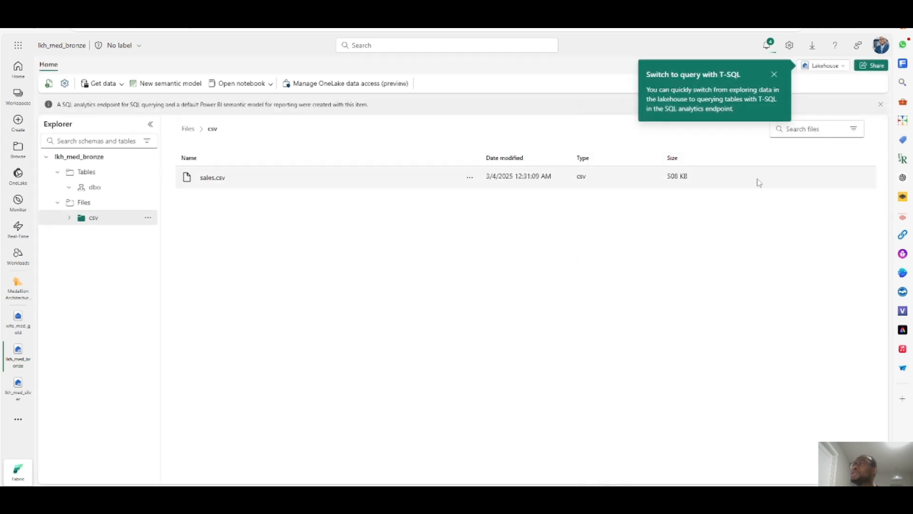
- Preview the contents of sales.csv, then return to the csv folder listing
{"action": "left_click", "coordinate": [212, 180]}
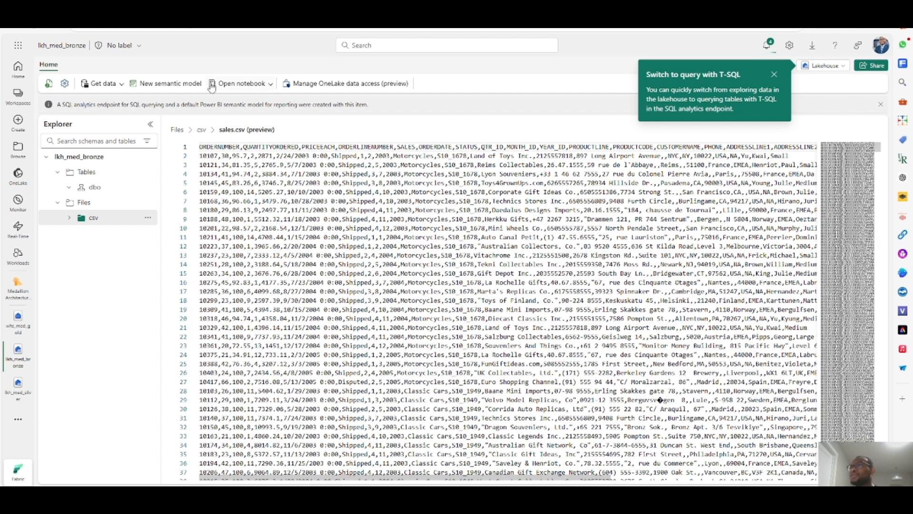
{"action": "left_click", "coordinate": [202, 130]}
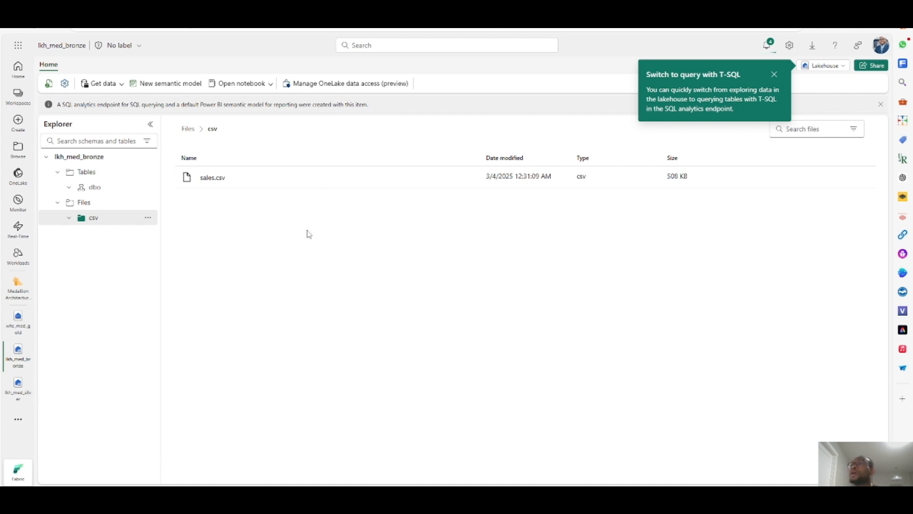
{"action": "left_click", "coordinate": [775, 76]}
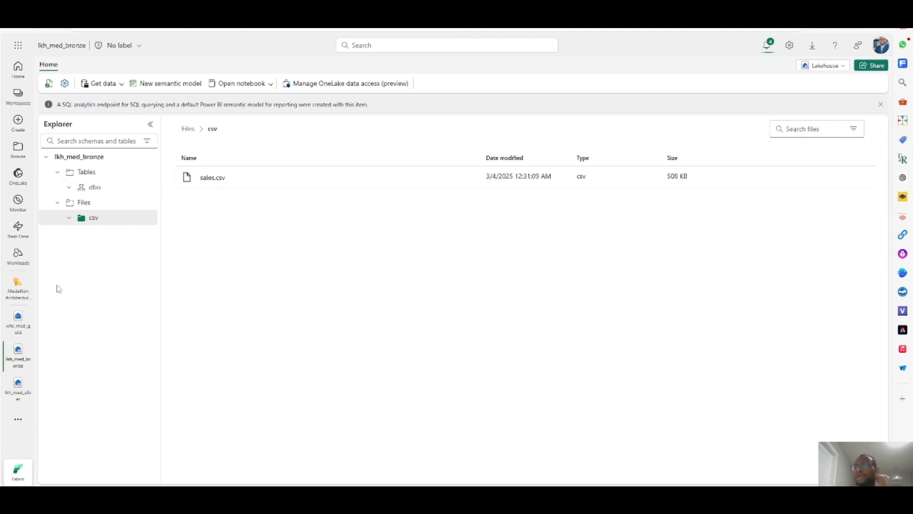
- From the Medallion Architecture Training workspace, create a new Notebook item and skip the introductory tour
{"action": "left_click", "coordinate": [13, 288]}
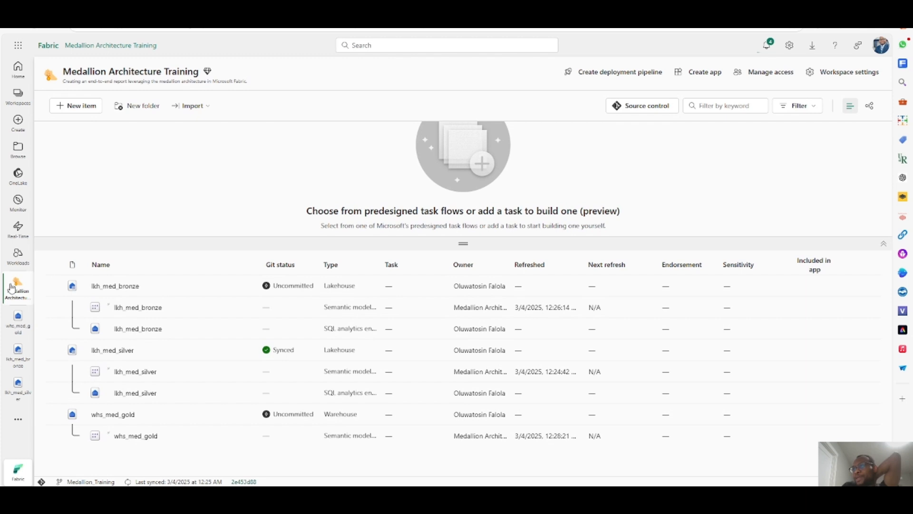
{"action": "left_click", "coordinate": [71, 106]}
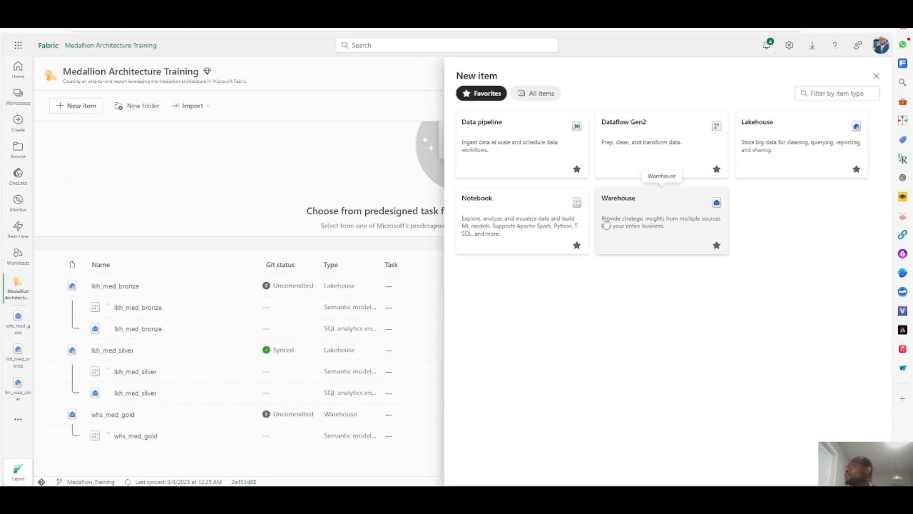
{"action": "left_click", "coordinate": [512, 220]}
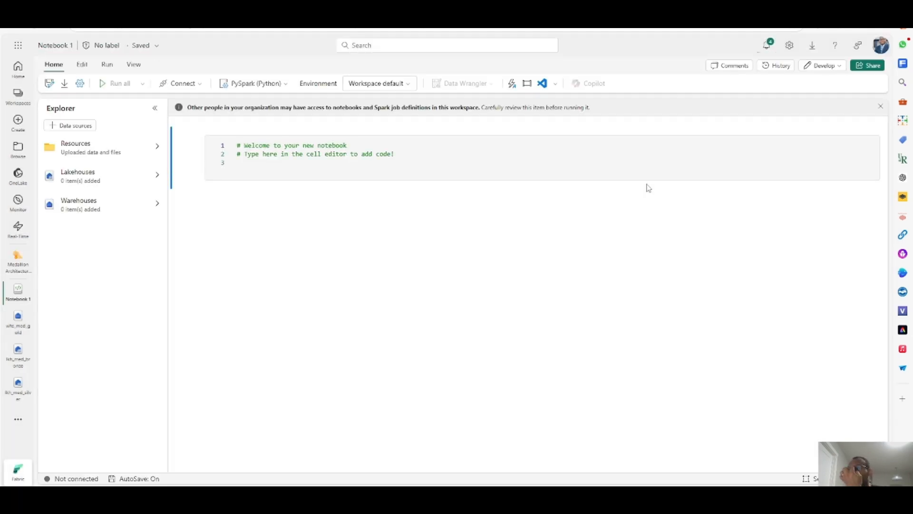
{"action": "left_click", "coordinate": [69, 46]}
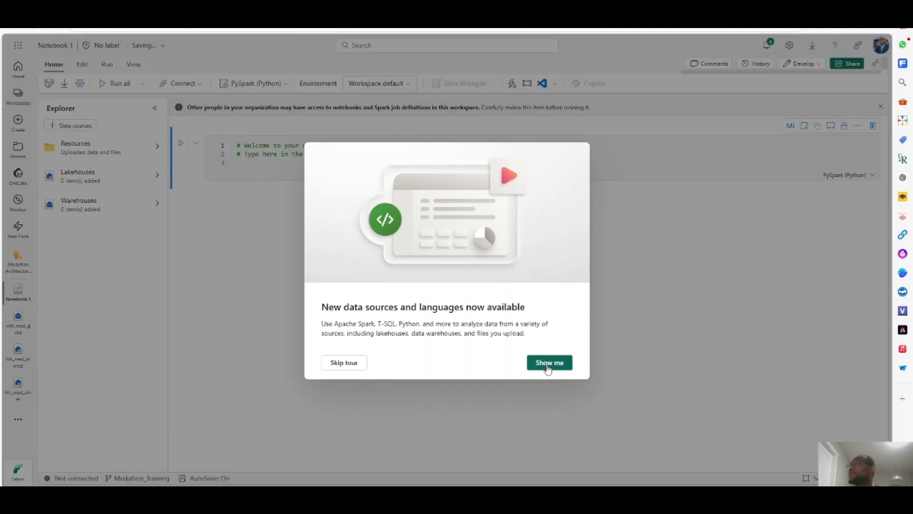
{"action": "left_click", "coordinate": [360, 367]}
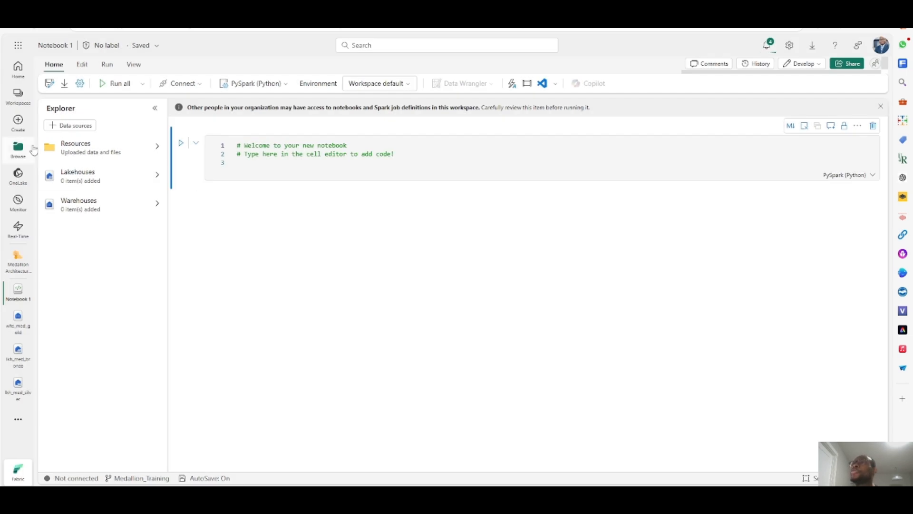
- Rename the notebook as ntb_data
{"action": "left_click", "coordinate": [62, 50]}
{"action": "left_click_drag", "start_coordinate": [81, 83], "coordinate": [41, 91]}
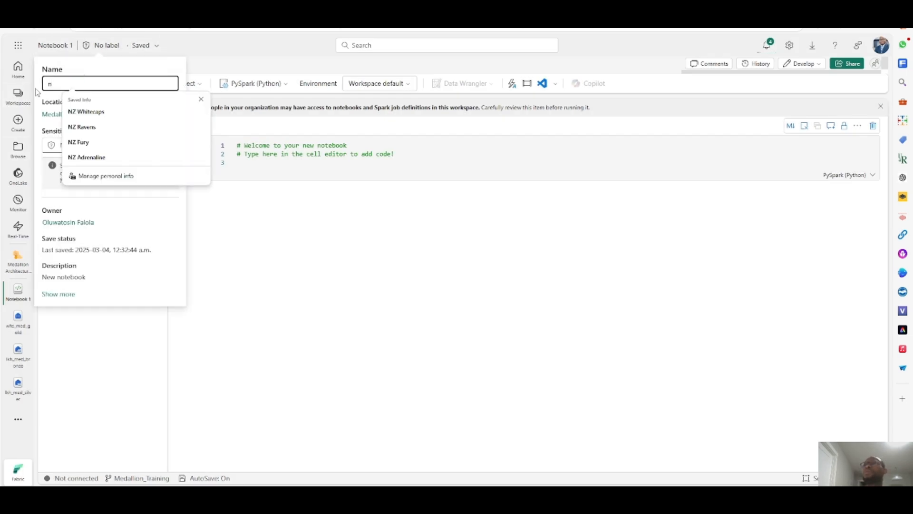
{"action": "type", "text": "tb_"}
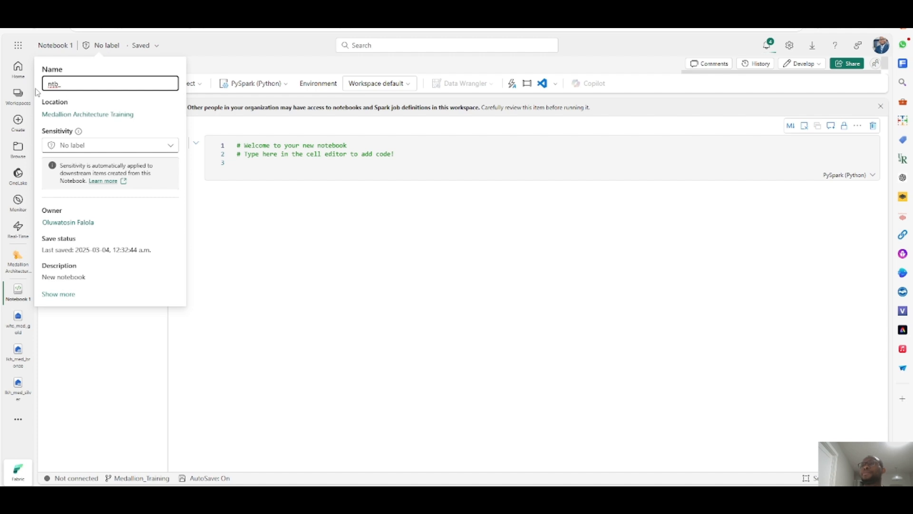
{"action": "type", "text": "gold_"}
{"action": "key", "text": "BackSpace"}
{"action": "key", "text": "BackSpace"}
{"action": "key", "text": "BackSpace"}
{"action": "key", "text": "BackSpace"}
{"action": "key", "text": "BackSpace"}
{"action": "type", "text": "data"}
{"action": "key", "text": "Return"}
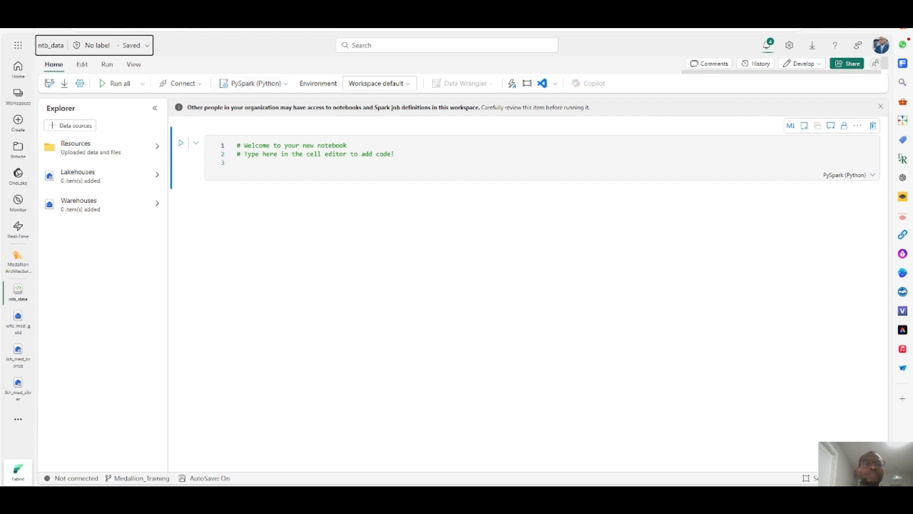
- In the first code cell, add the comment #Declare Varaible and begin the line bronze_csv_path =
{"action": "left_click", "coordinate": [260, 164]}
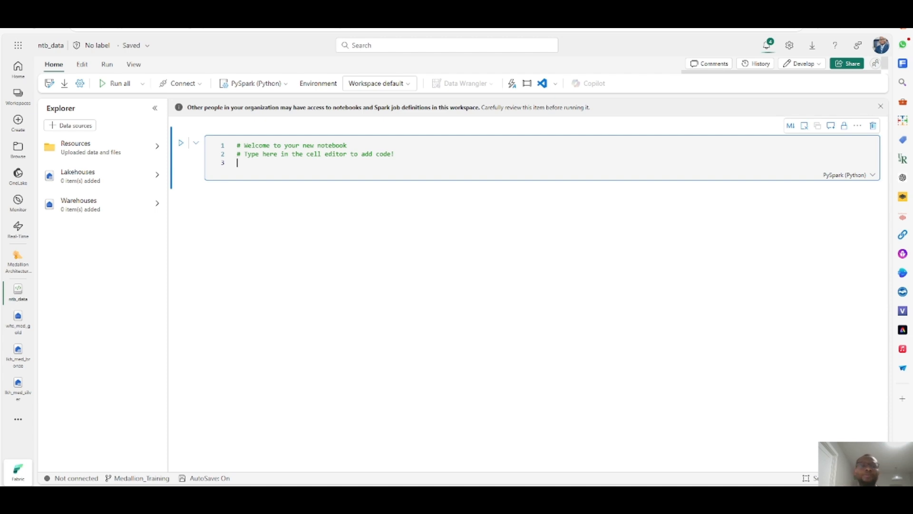
{"action": "key", "text": "Escape"}
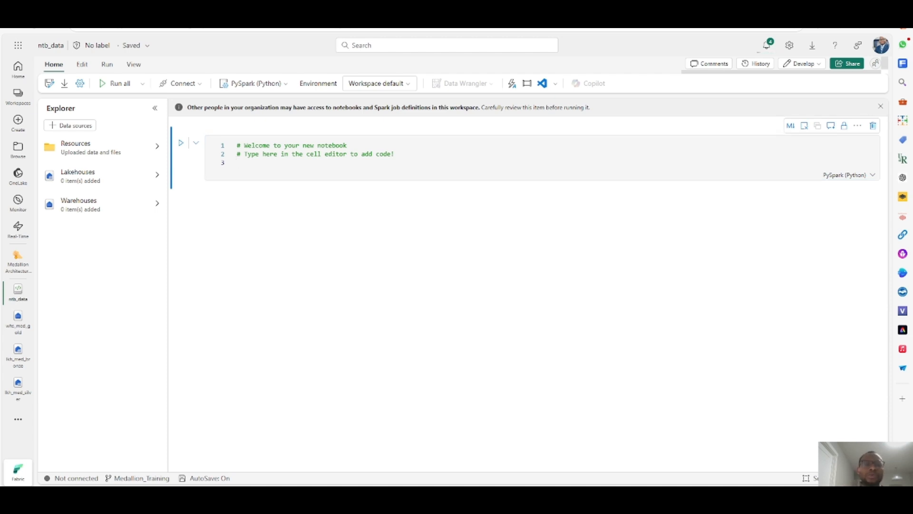
{"action": "left_click", "coordinate": [245, 163]}
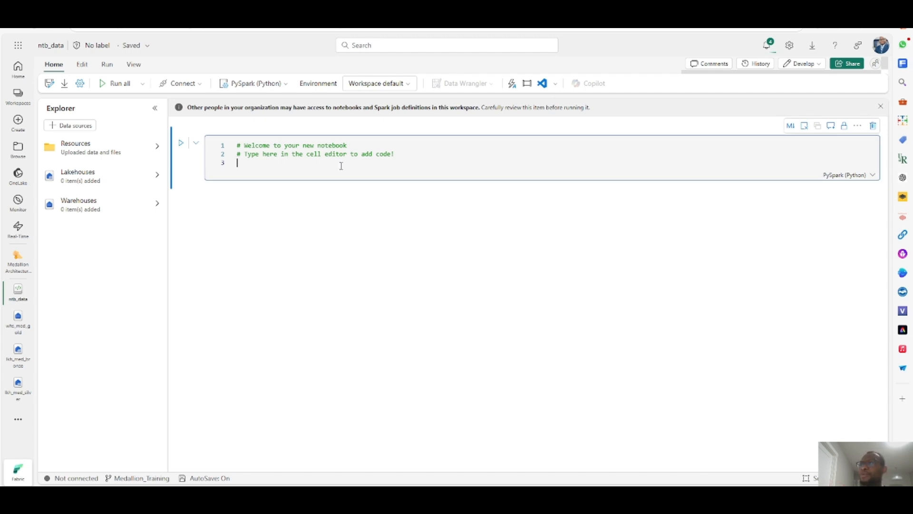
{"action": "type", "text": "#Declare Varaible"}
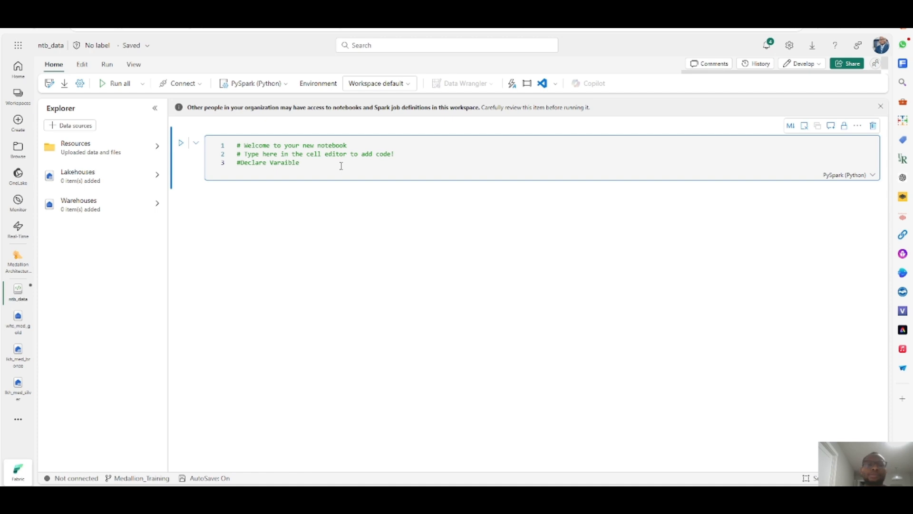
{"action": "key", "text": "Return"}
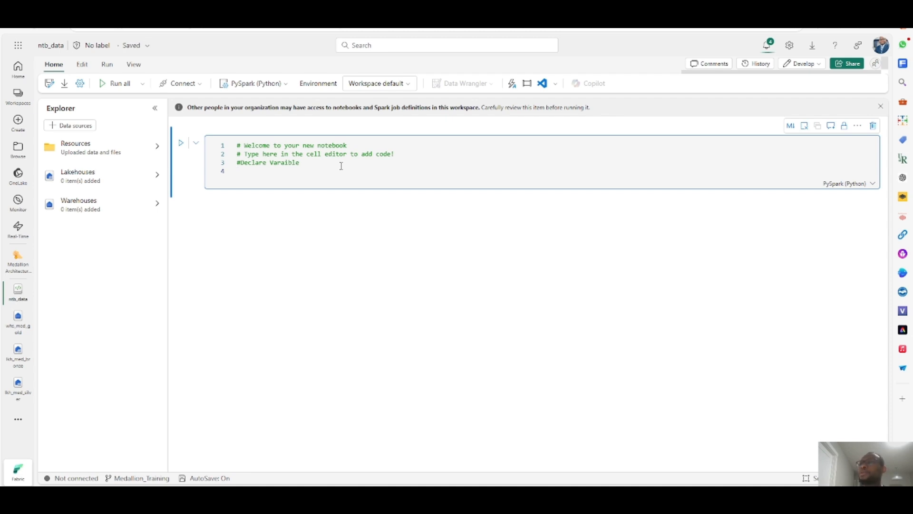
{"action": "type", "text": "bronze"}
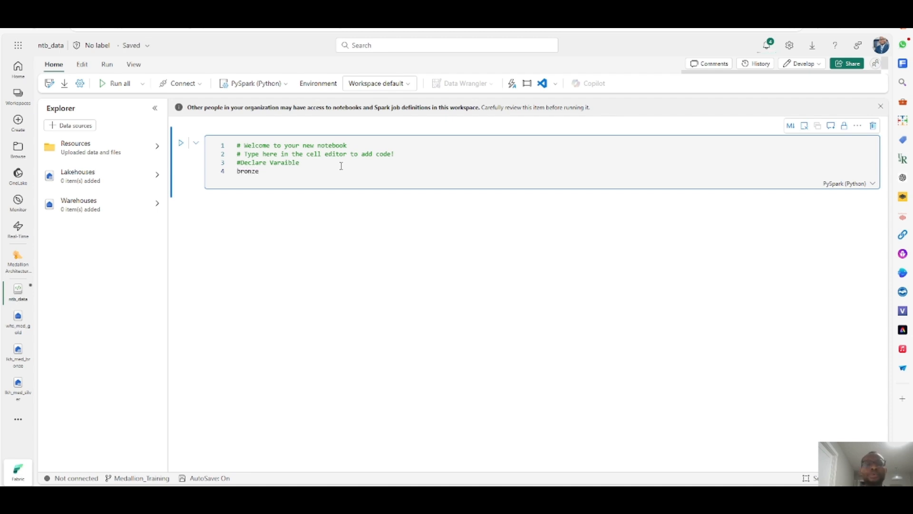
{"action": "type", "text": "_csv_path="}
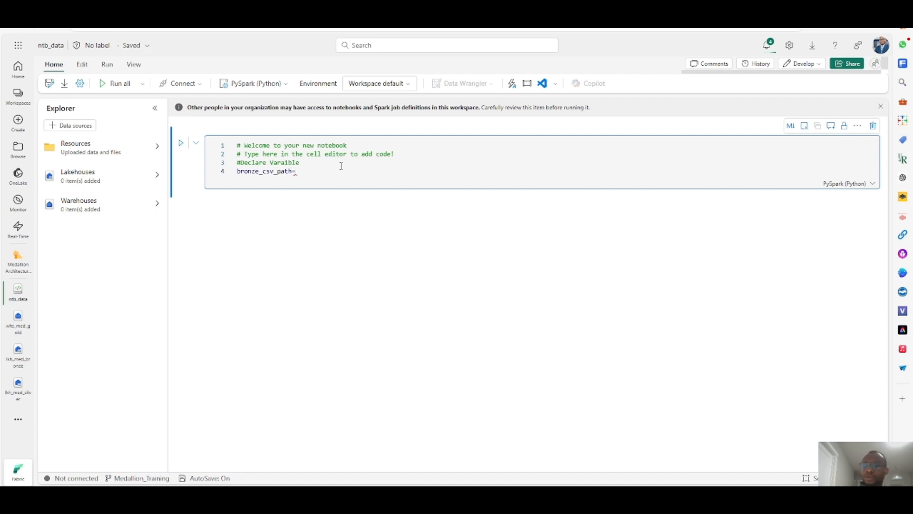
{"action": "key", "text": "BackSpace"}
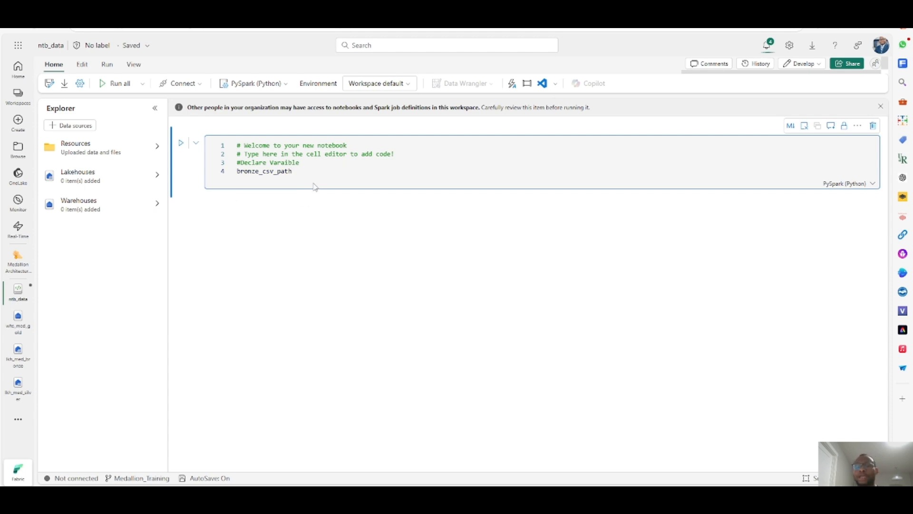
{"action": "type", "text": "="}
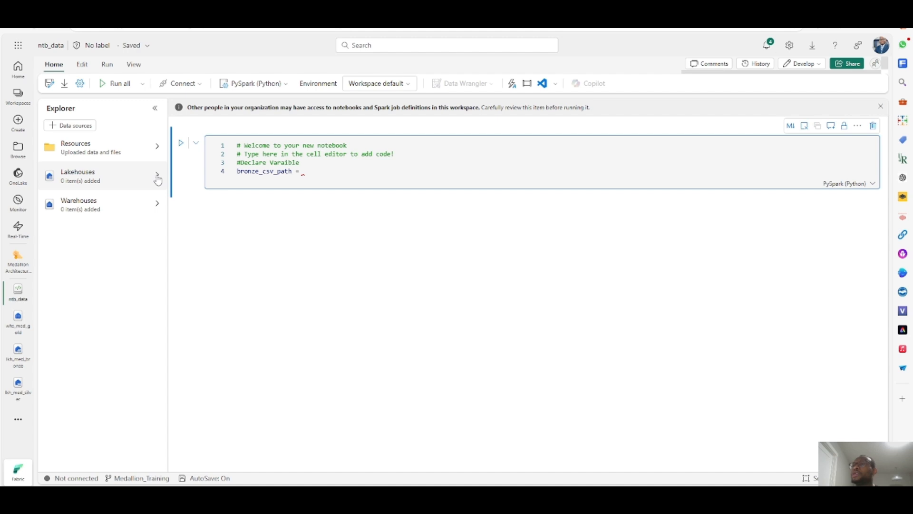
- Attach the existing schema-enabled lakehouse lkh_med_bronze to the notebook as a data source
{"action": "left_click", "coordinate": [91, 177]}
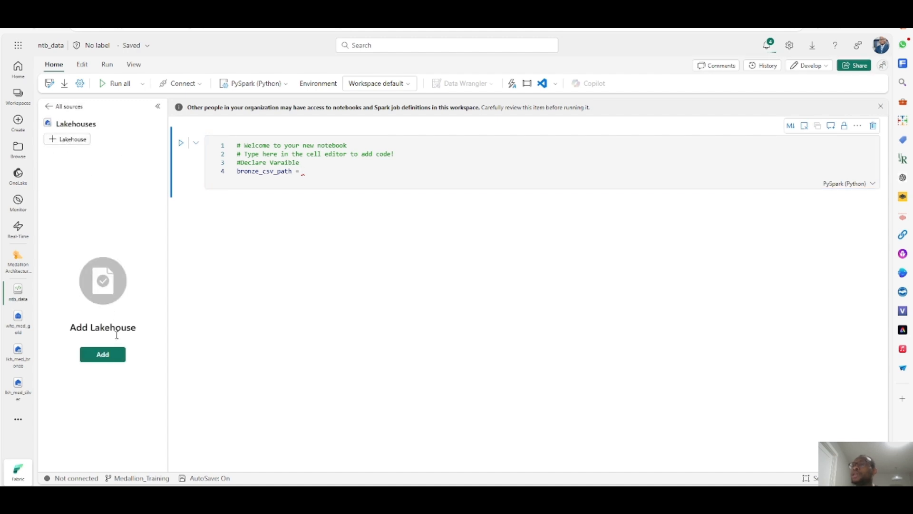
{"action": "left_click", "coordinate": [110, 354]}
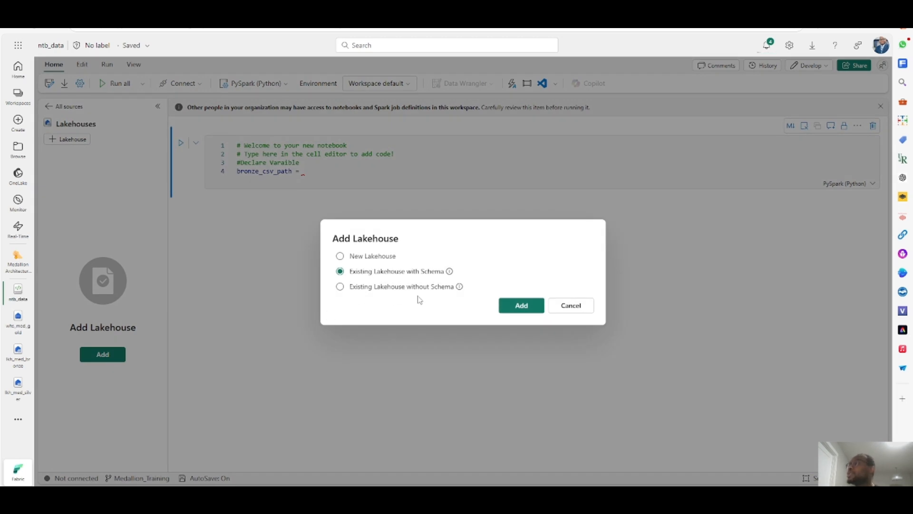
{"action": "left_click", "coordinate": [521, 307]}
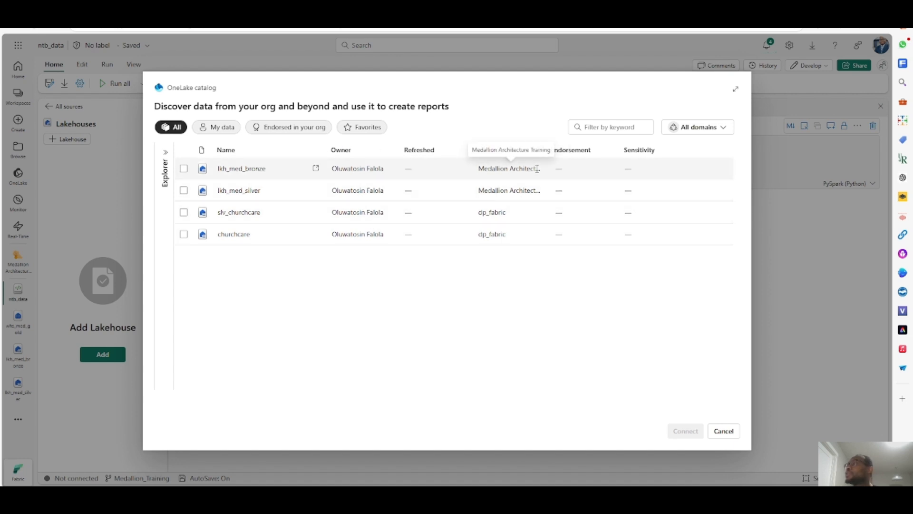
{"action": "left_click", "coordinate": [184, 169]}
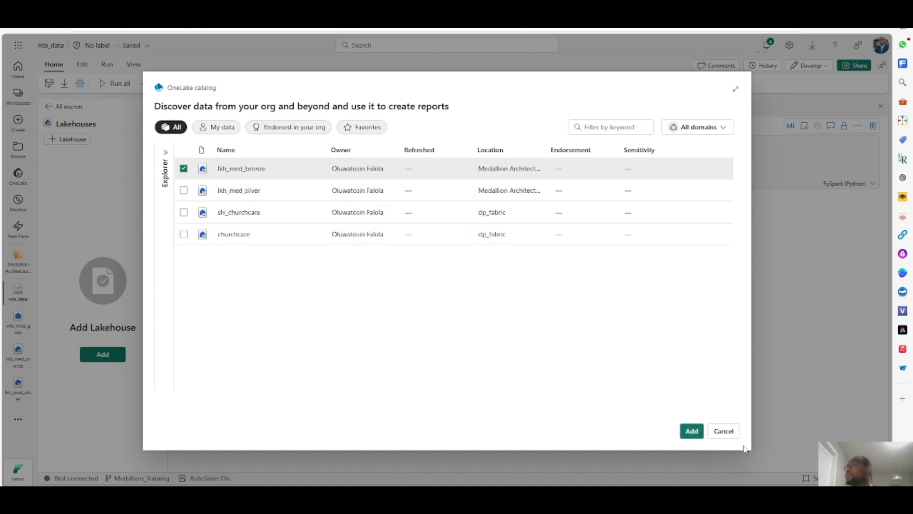
{"action": "left_click", "coordinate": [692, 431]}
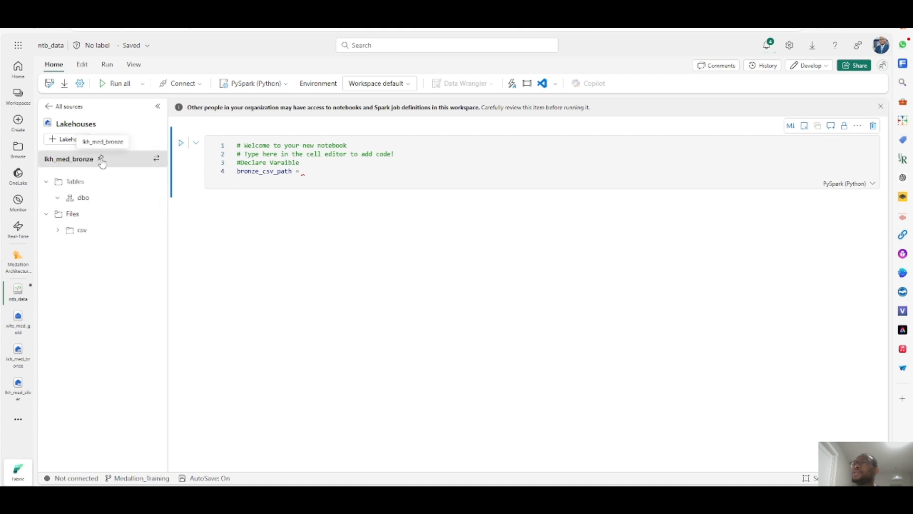
{"action": "left_click", "coordinate": [101, 160]}
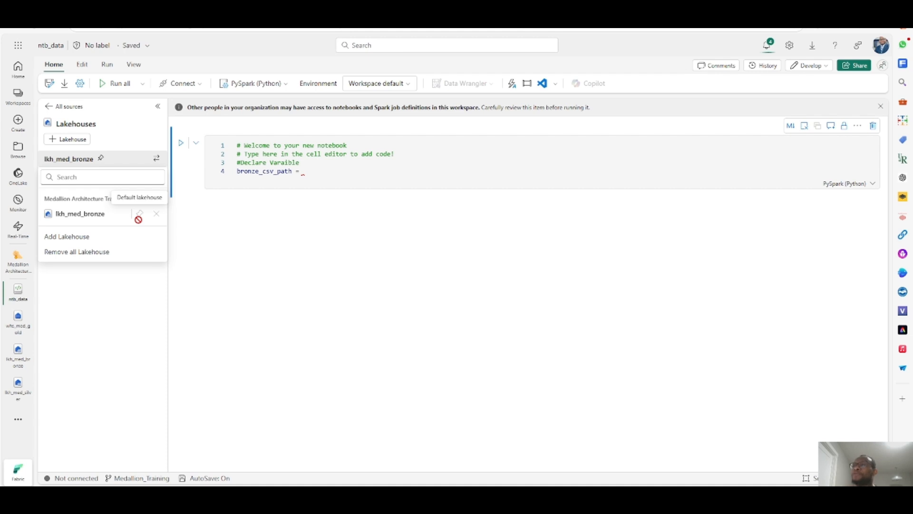
- Set bronze_csv_path to "Files/csv/product.csv" using the copied relative Spark path of the bronze lakehouse's csv folder
{"action": "left_click", "coordinate": [133, 293]}
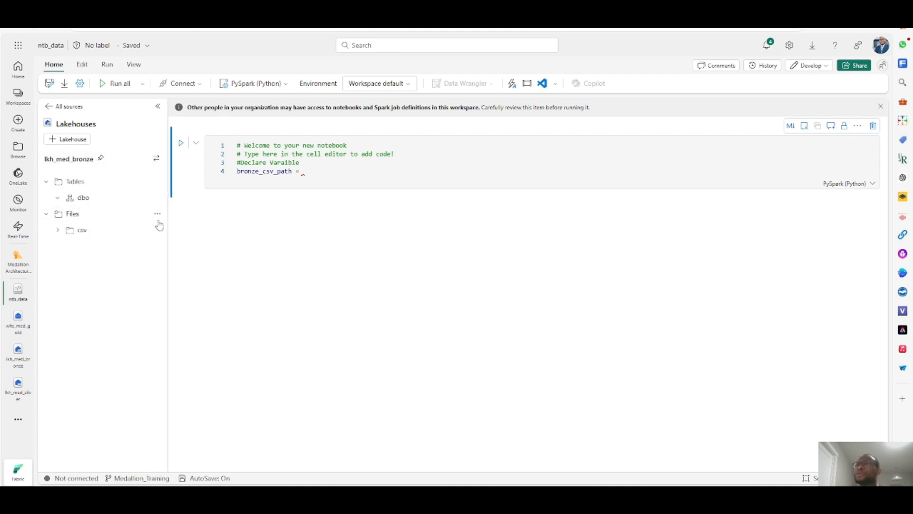
{"action": "left_click", "coordinate": [58, 231]}
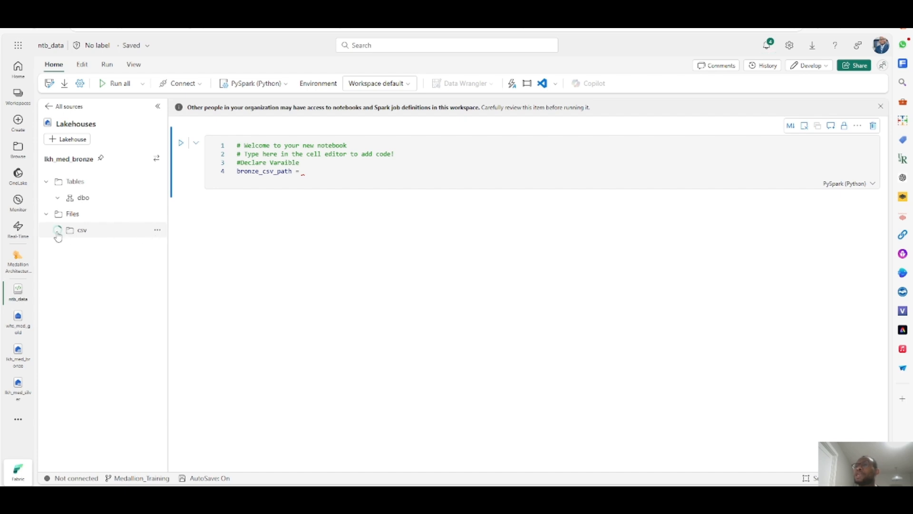
{"action": "left_click", "coordinate": [158, 231]}
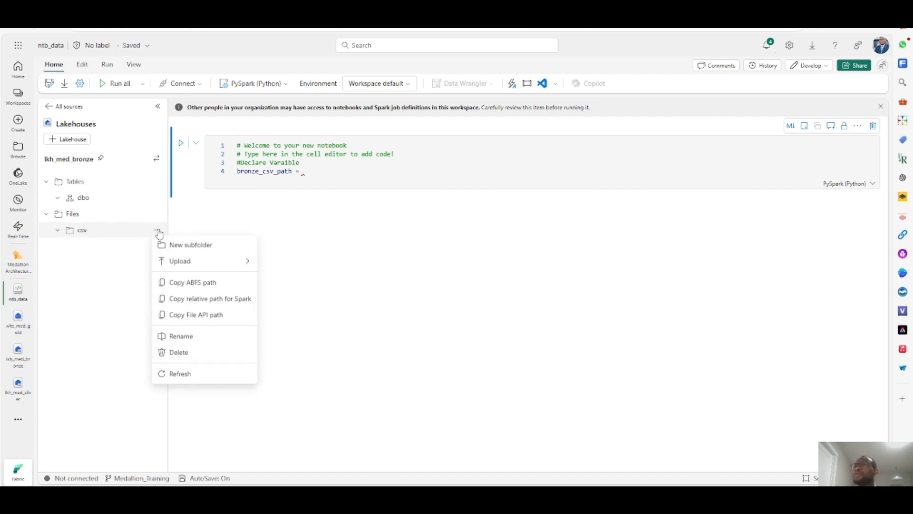
{"action": "left_click", "coordinate": [199, 304]}
{"action": "left_click", "coordinate": [312, 175]}
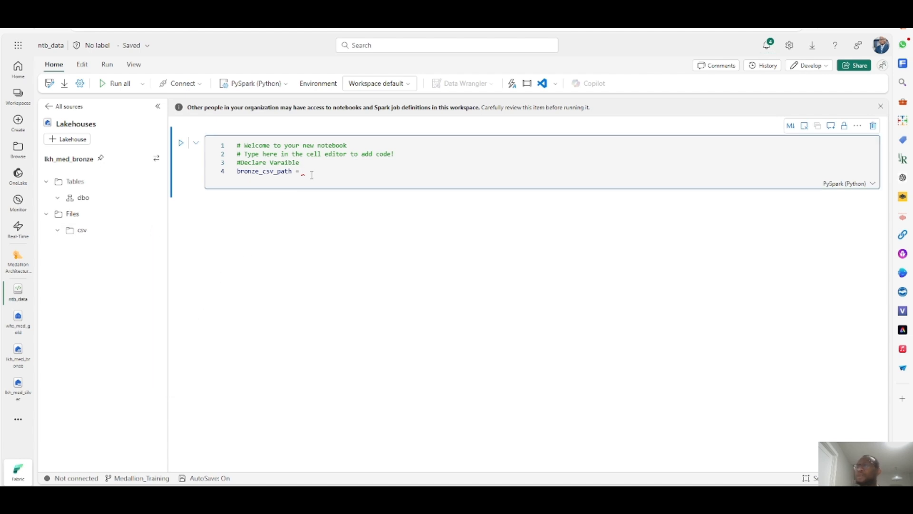
{"action": "key", "text": "ctrl+v"}
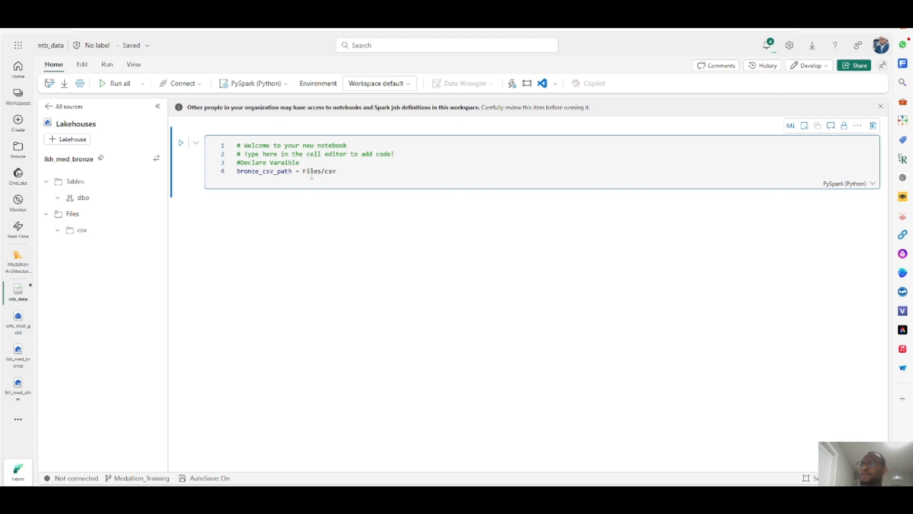
{"action": "type", "text": "\""}
{"action": "left_click", "coordinate": [303, 171]}
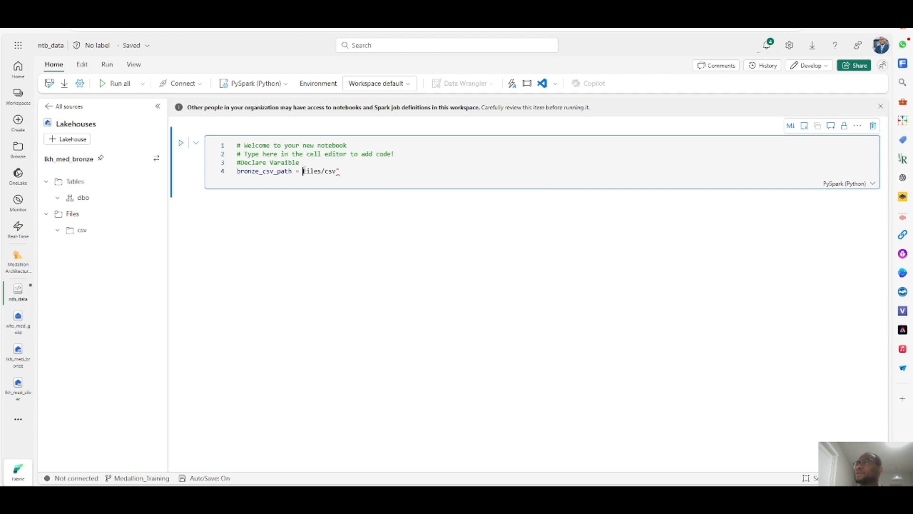
{"action": "type", "text": "\""}
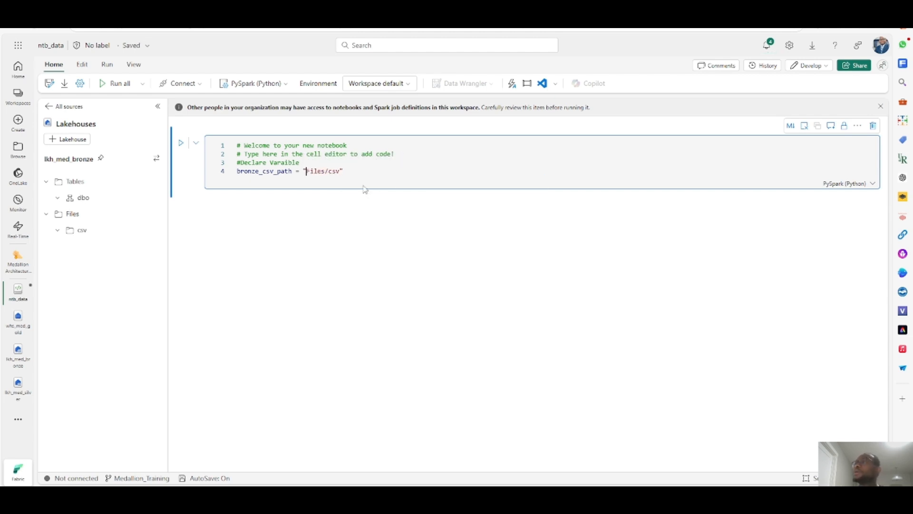
{"action": "left_click", "coordinate": [343, 173]}
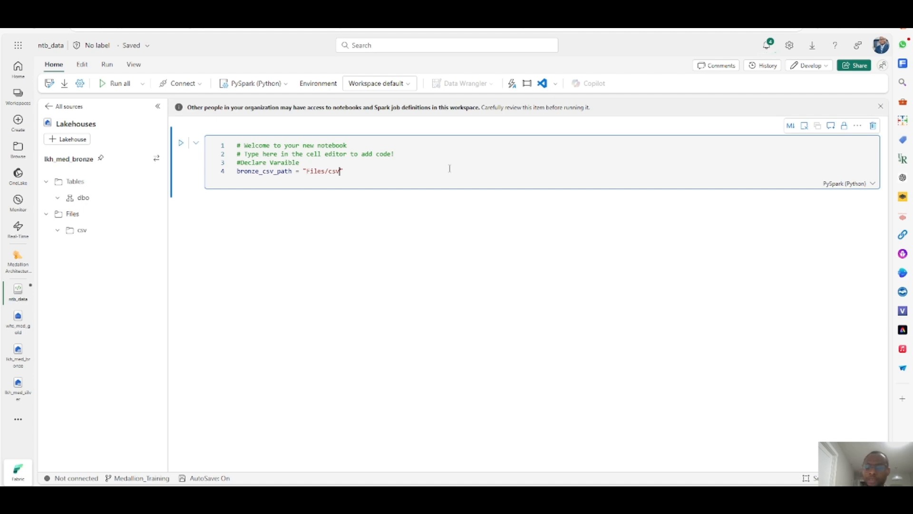
{"action": "type", "text": "/"}
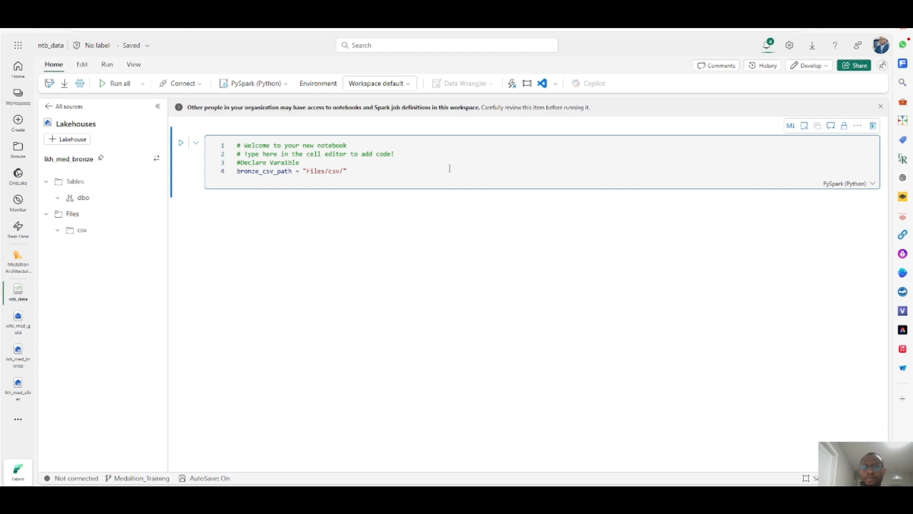
{"action": "type", "text": "product"}
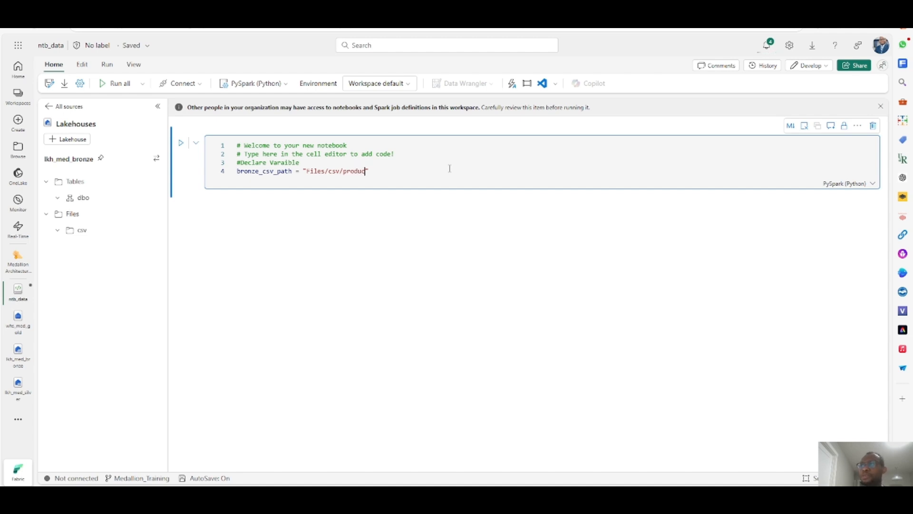
{"action": "type", "text": ".csv"}
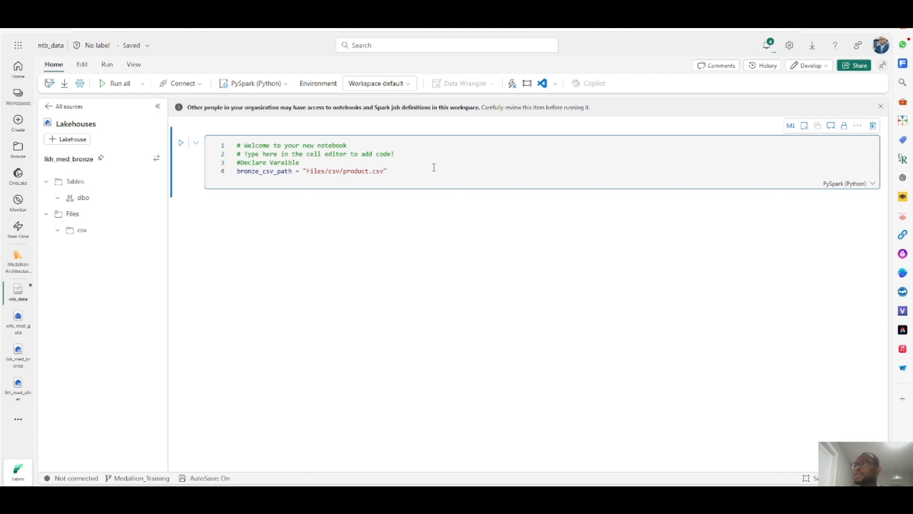
- Add the comment about loading a dataframe and the line df=spark.read.format("csv").option("header","true").load(bronze_csv_path)
{"action": "left_click", "coordinate": [431, 175]}
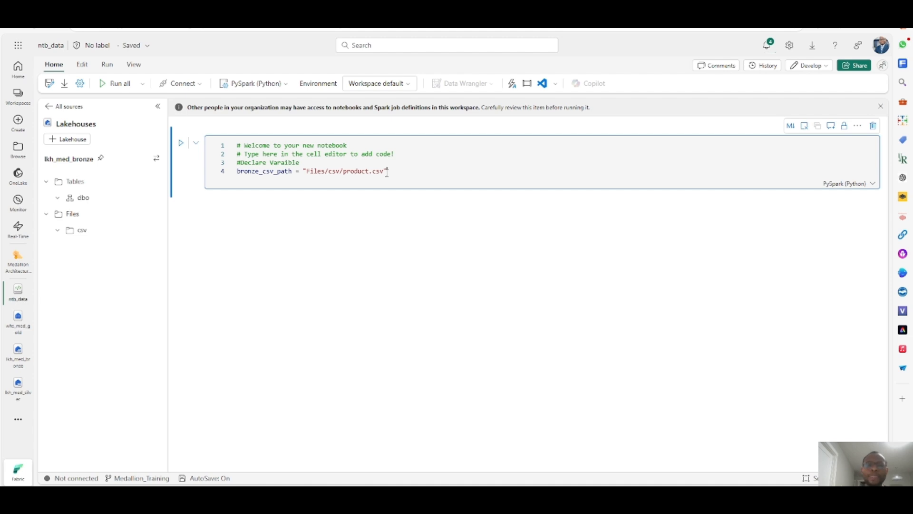
{"action": "key", "text": "Return"}
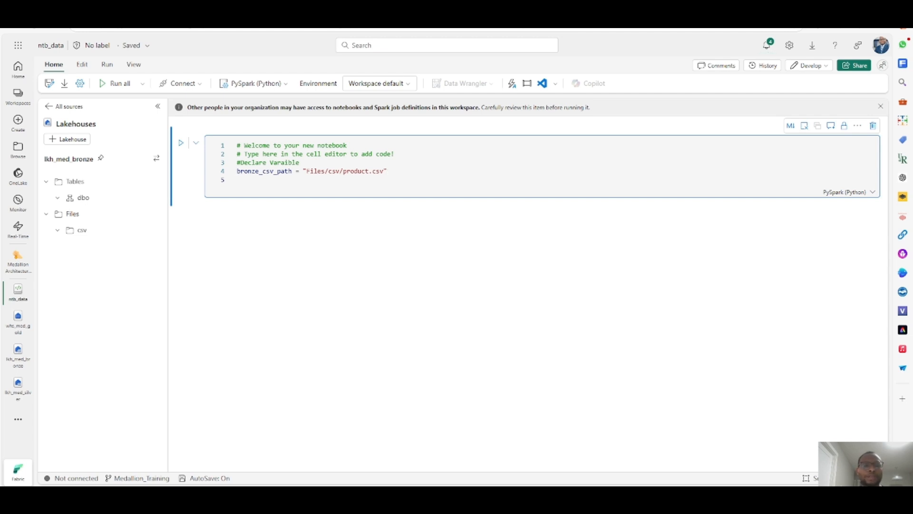
{"action": "left_click", "coordinate": [766, 46]}
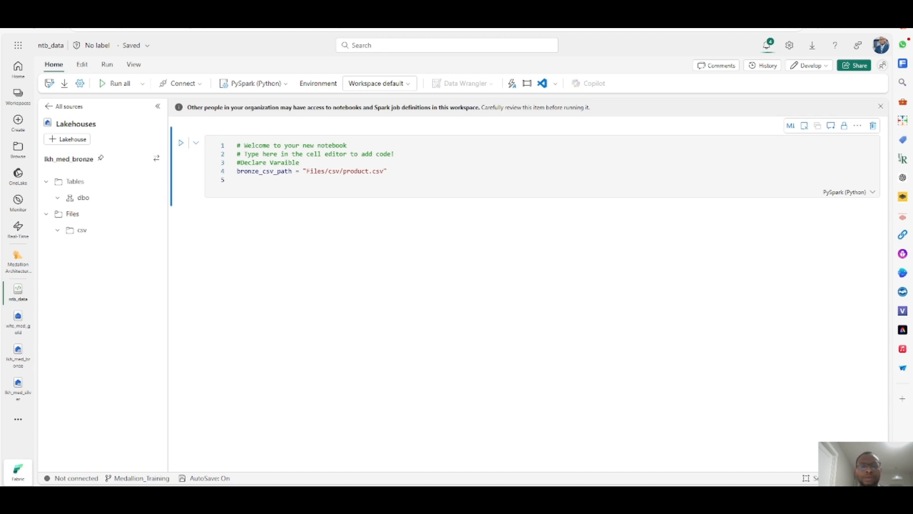
{"action": "left_click", "coordinate": [303, 189]}
{"action": "type", "text": "#load the data to a dataframe called df and display 2 rows of data df=spark.read.format(\"csv\").option(\"header\",\"true\").load(bronze_csv_path)"}
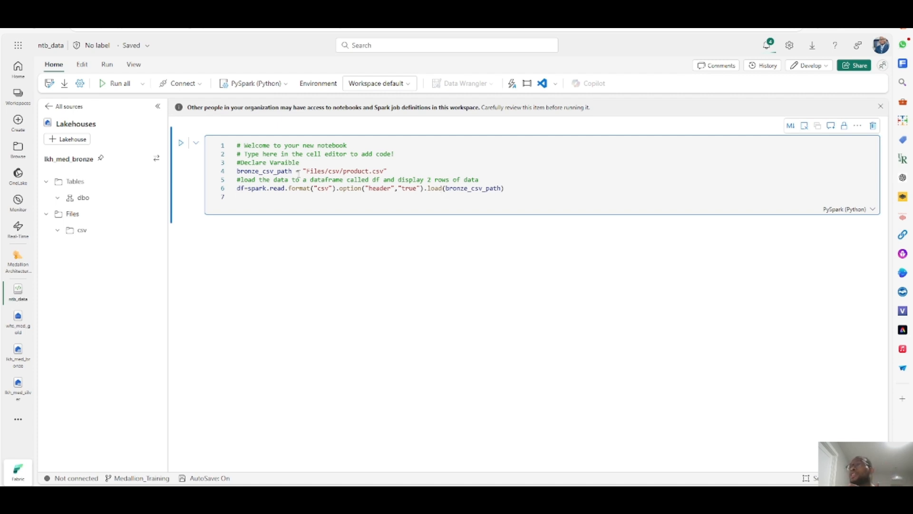
- Add a new line display(df.limit(5)) at the end of the cell
{"action": "left_click_drag", "start_coordinate": [306, 171], "coordinate": [381, 171]}
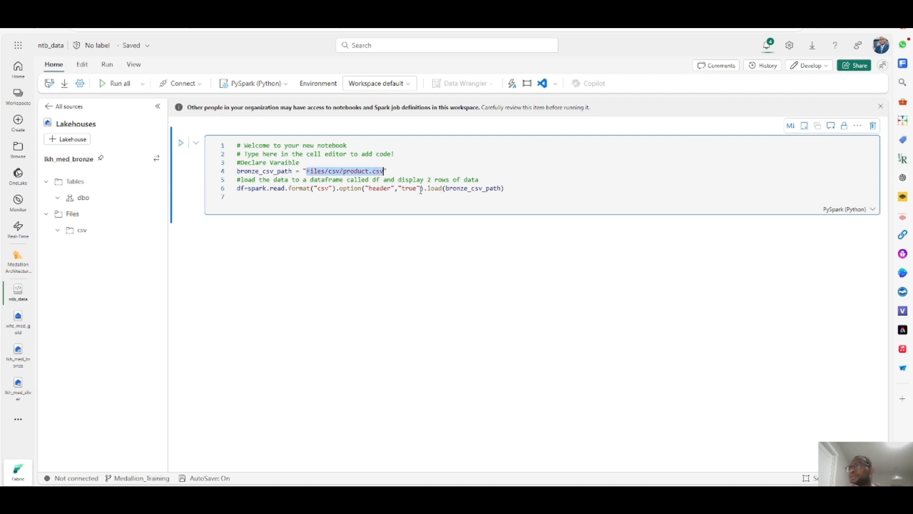
{"action": "left_click", "coordinate": [524, 190]}
{"action": "key", "text": "Return"}
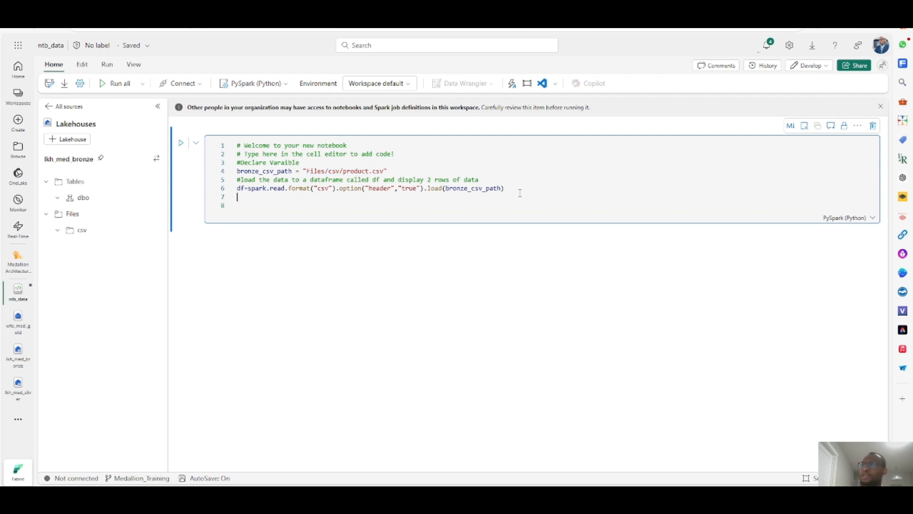
{"action": "key", "text": "BackSpace"}
{"action": "type", "text": "di"}
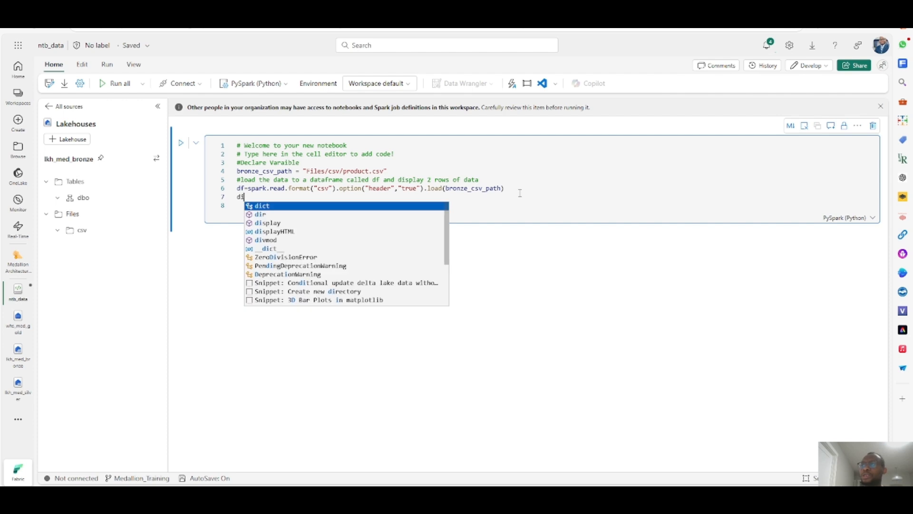
{"action": "type", "text": "splay"}
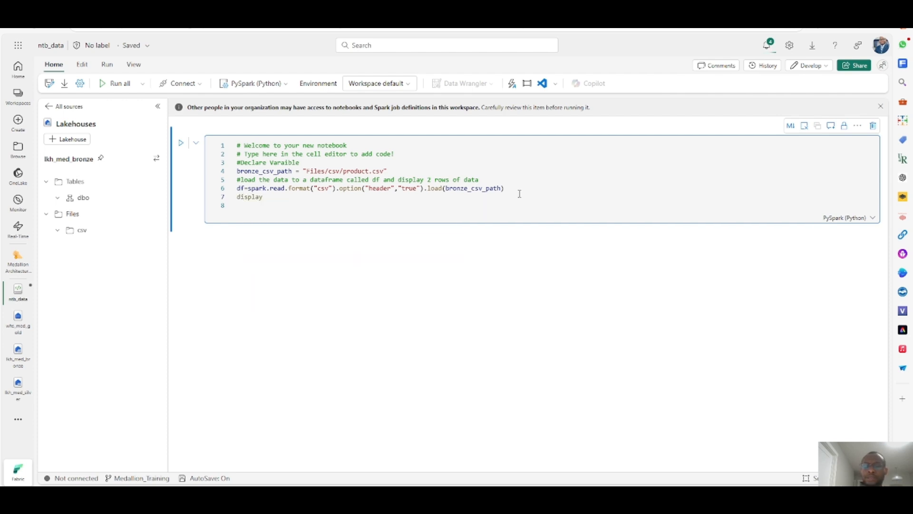
{"action": "type", "text": "(d"}
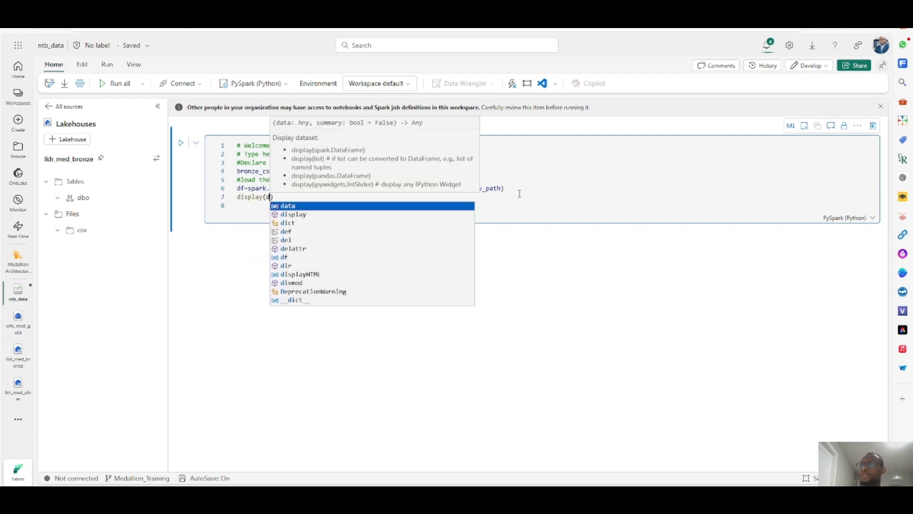
{"action": "type", "text": "f"}
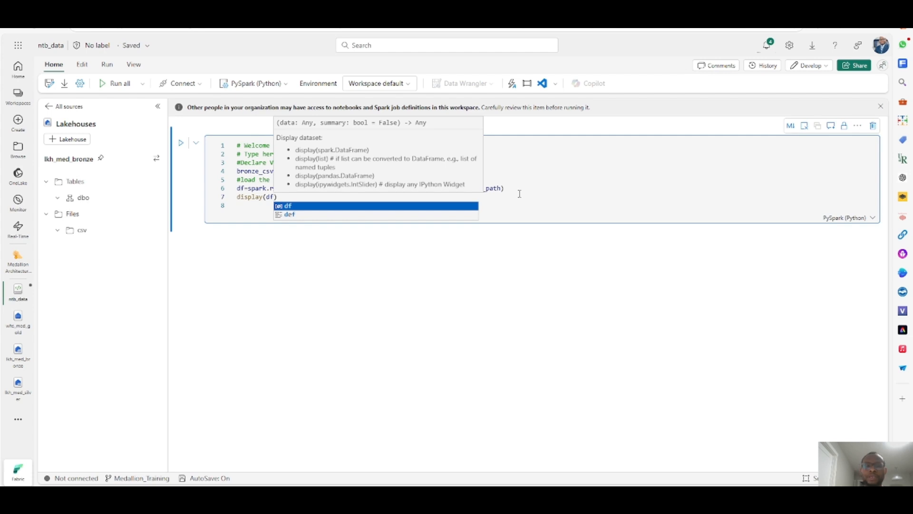
{"action": "type", "text": ".limit"}
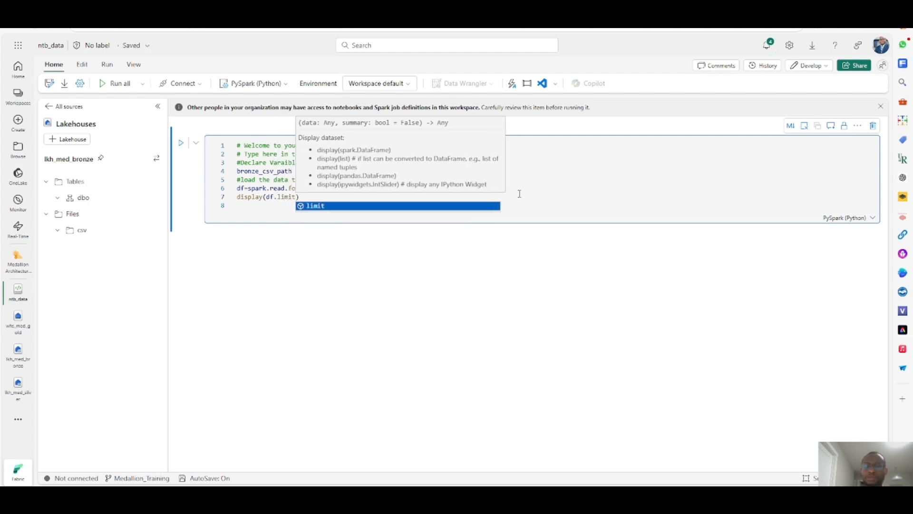
{"action": "type", "text": "(5"}
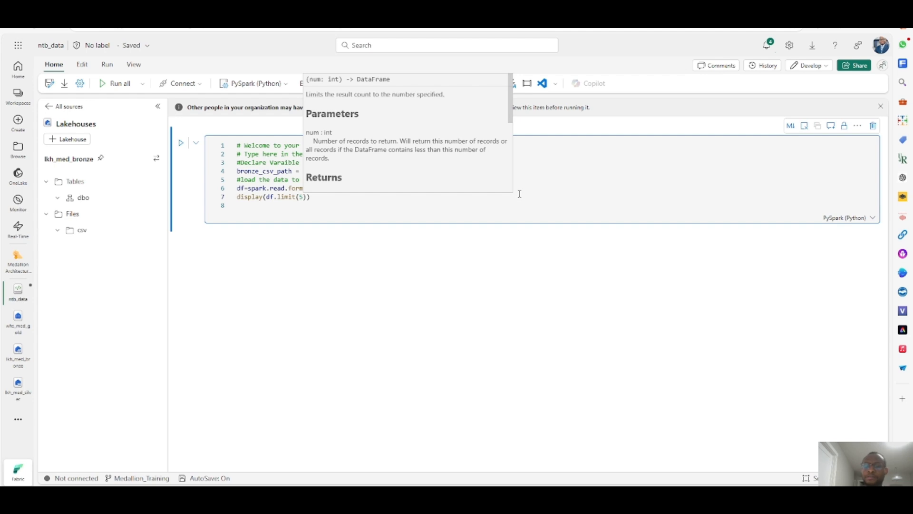
{"action": "left_click", "coordinate": [429, 204]}
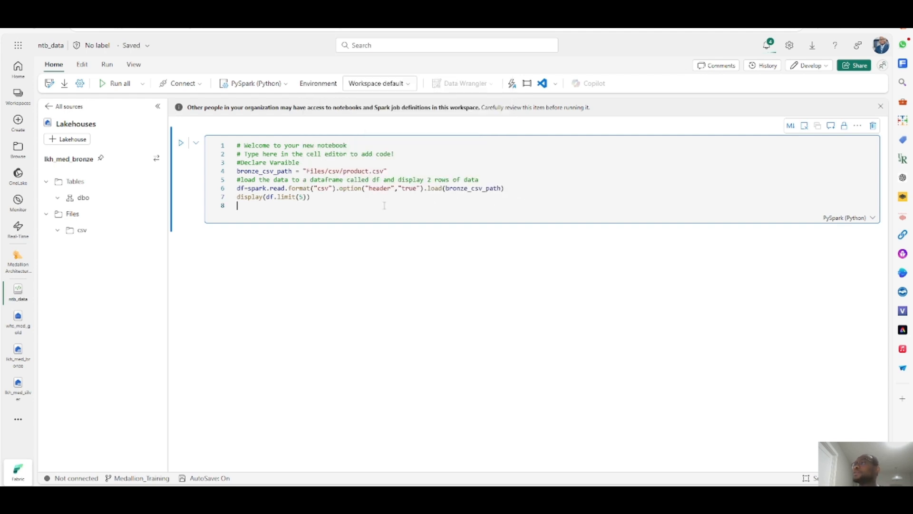
- Run the cell and examine the error traceback in its output
{"action": "left_click", "coordinate": [181, 144]}
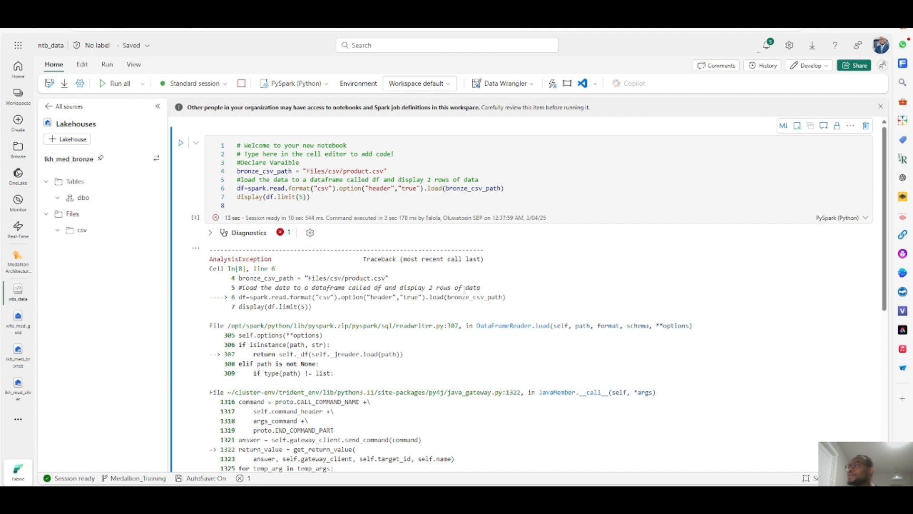
{"action": "scroll", "coordinate": [409, 324], "scroll_direction": "down", "scroll_amount": 2}
{"action": "scroll", "coordinate": [408, 324], "scroll_direction": "up", "scroll_amount": 2}
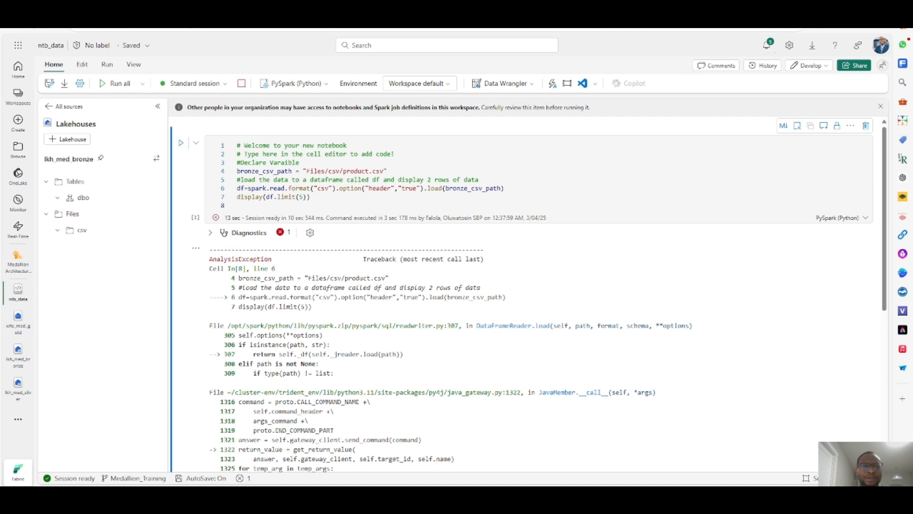
{"action": "double_click", "coordinate": [483, 188]}
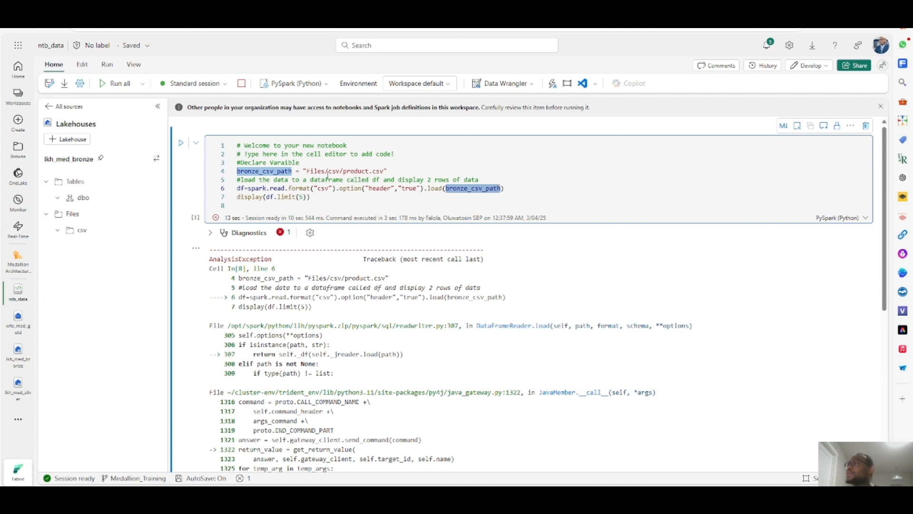
{"action": "left_click", "coordinate": [492, 178]}
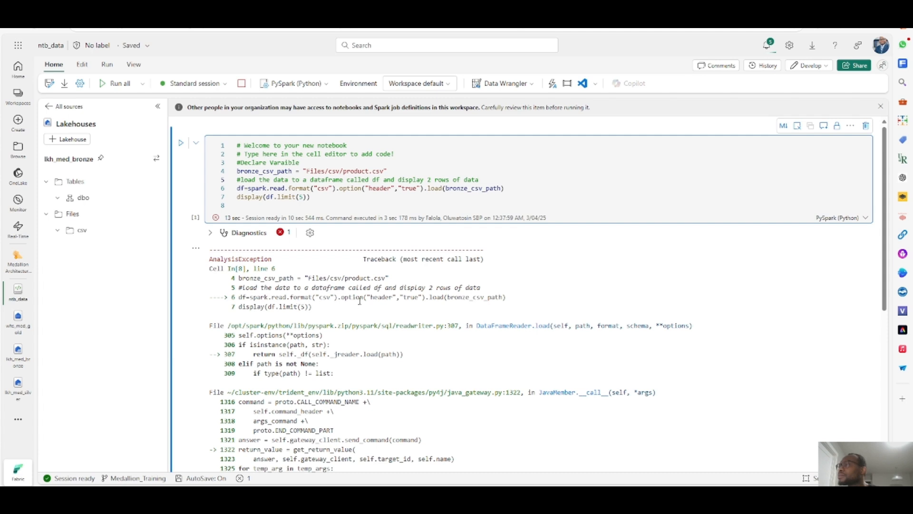
{"action": "scroll", "coordinate": [526, 327], "scroll_direction": "down", "scroll_amount": 2}
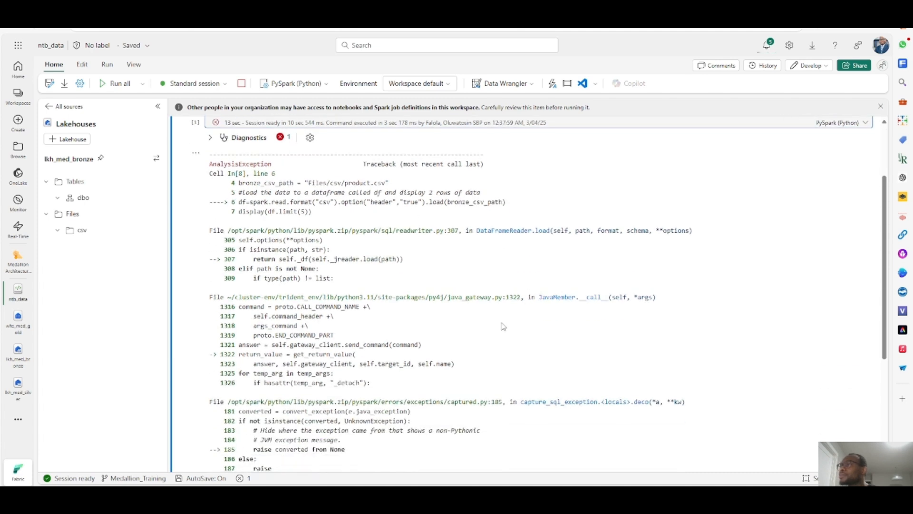
{"action": "scroll", "coordinate": [340, 284], "scroll_direction": "down", "scroll_amount": 1}
{"action": "scroll", "coordinate": [340, 285], "scroll_direction": "down", "scroll_amount": 3}
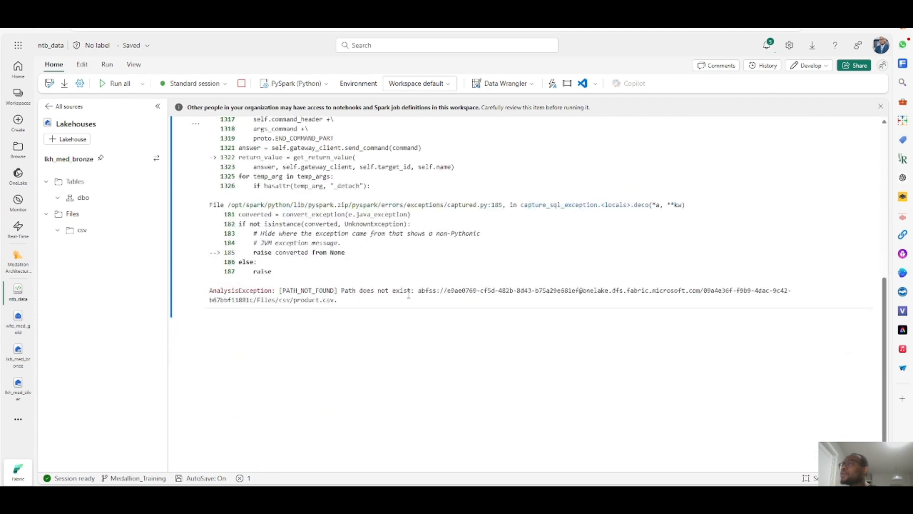
{"action": "scroll", "coordinate": [335, 289], "scroll_direction": "up", "scroll_amount": 5}
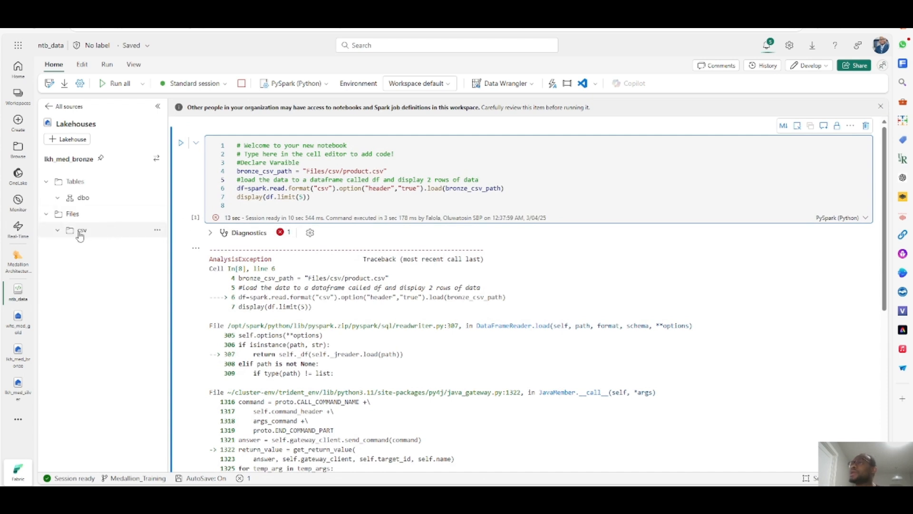
- Try replacing the path's Files/csv prefix with the csv folder's copied ABFS path and rerun the cell
{"action": "left_click", "coordinate": [59, 232]}
{"action": "left_click", "coordinate": [72, 230]}
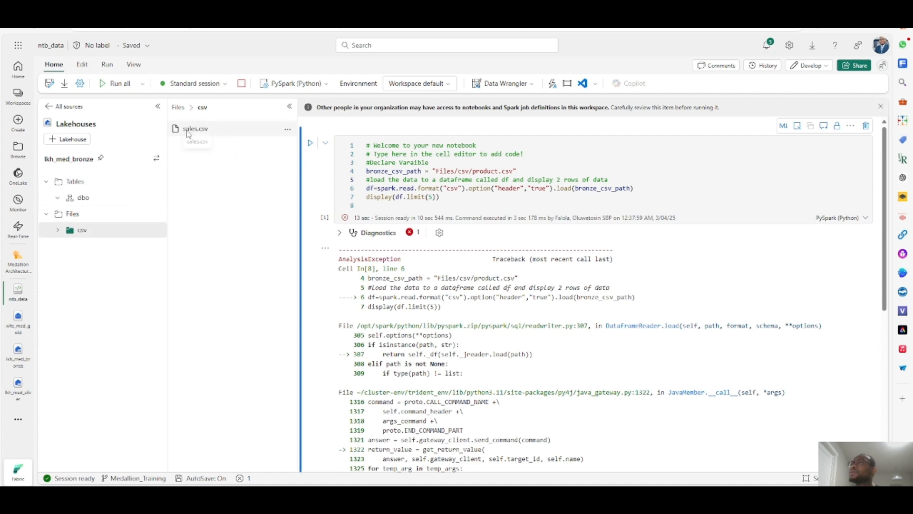
{"action": "left_click", "coordinate": [158, 231]}
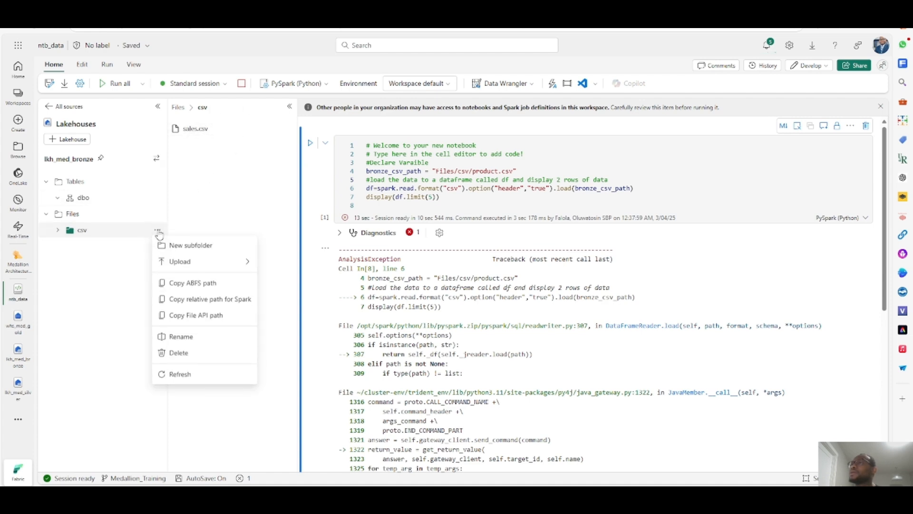
{"action": "left_click", "coordinate": [199, 286]}
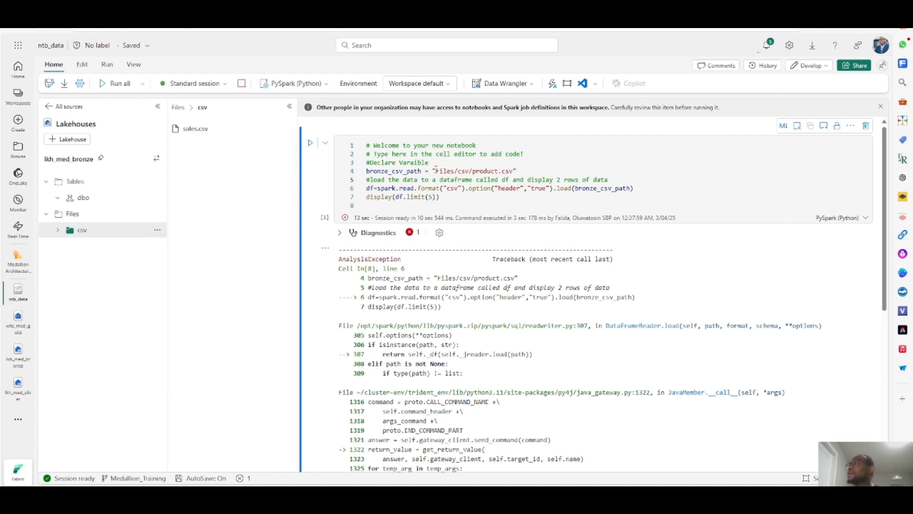
{"action": "left_click_drag", "start_coordinate": [434, 171], "coordinate": [470, 170]}
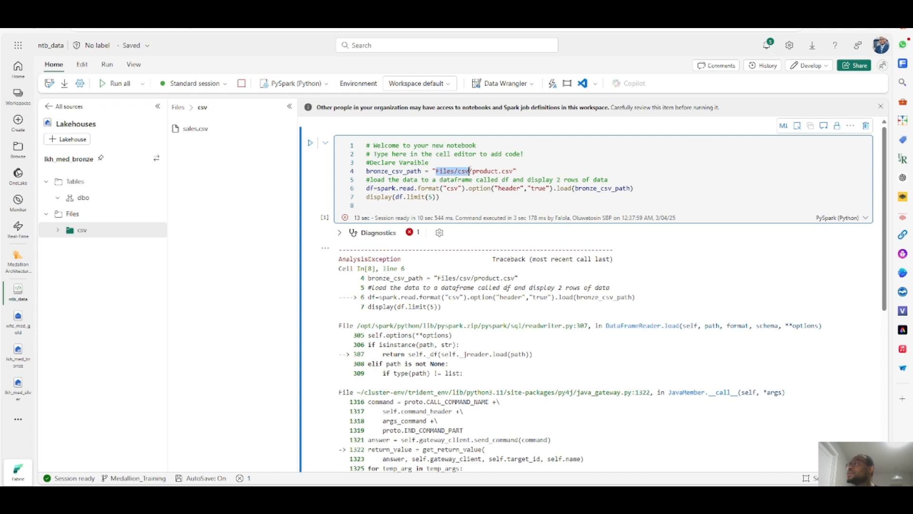
{"action": "key", "text": "ctrl+v"}
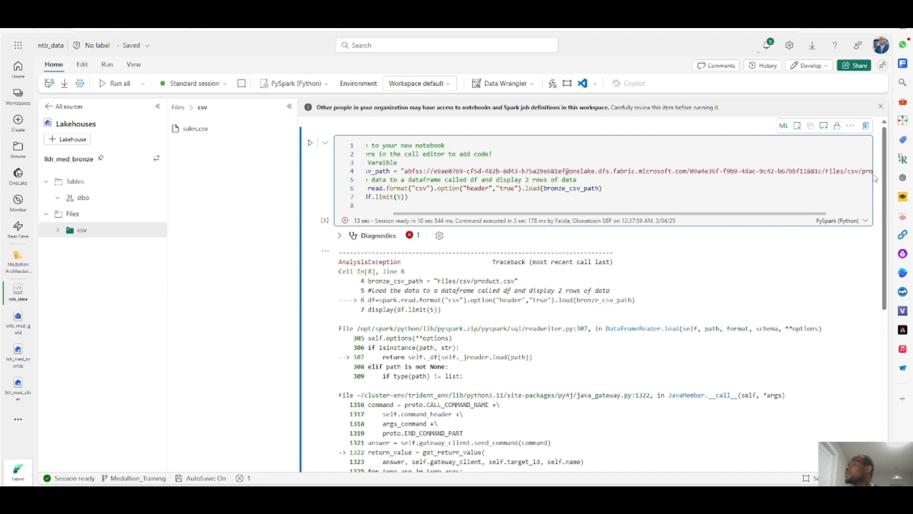
{"action": "left_click", "coordinate": [310, 143]}
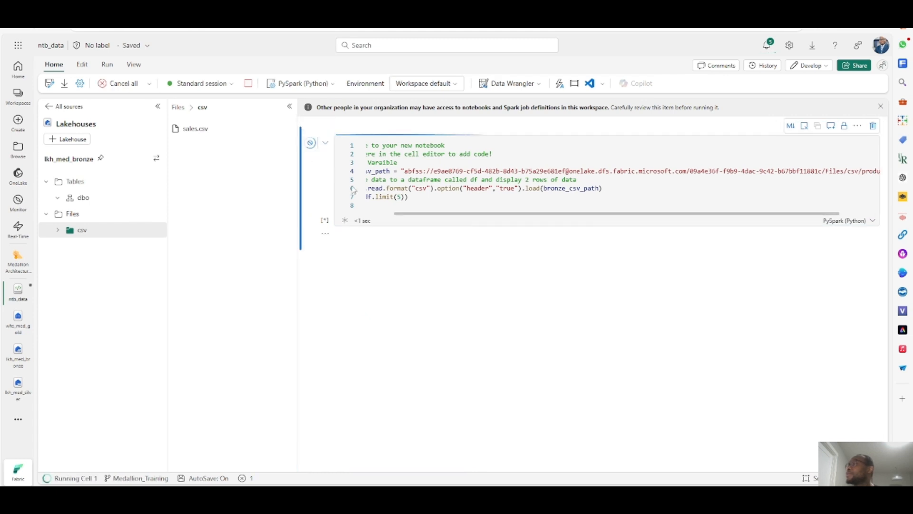
- Undo the ABFS path replacement to restore the relative path "Files/csv/product.csv"
{"action": "left_click", "coordinate": [415, 166]}
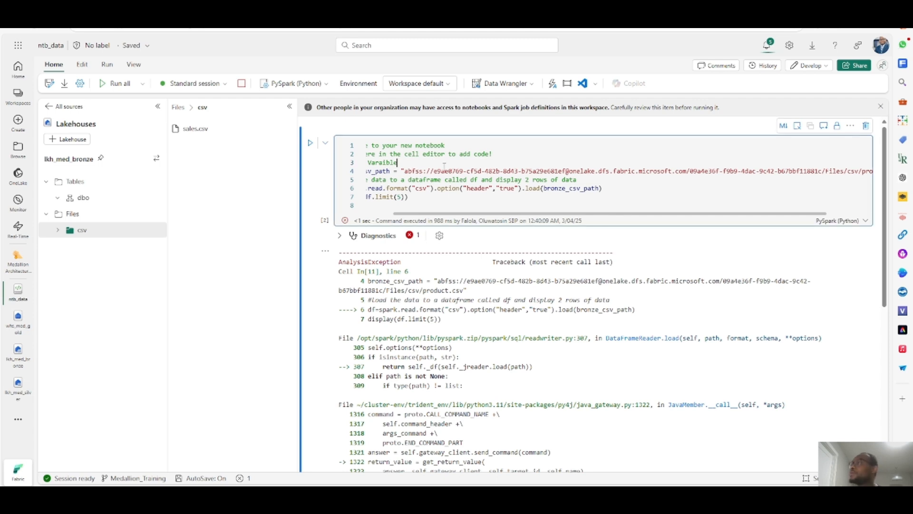
{"action": "key", "text": "ctrl+z"}
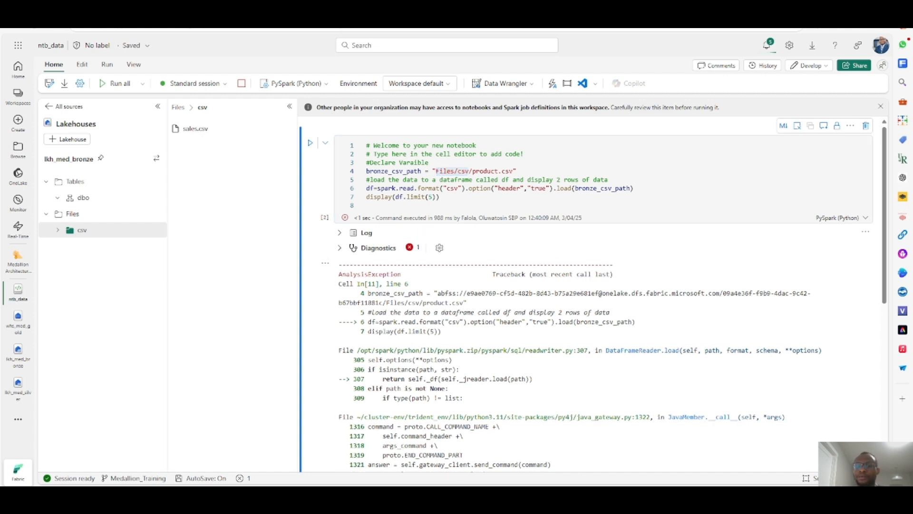
{"action": "left_click", "coordinate": [520, 172]}
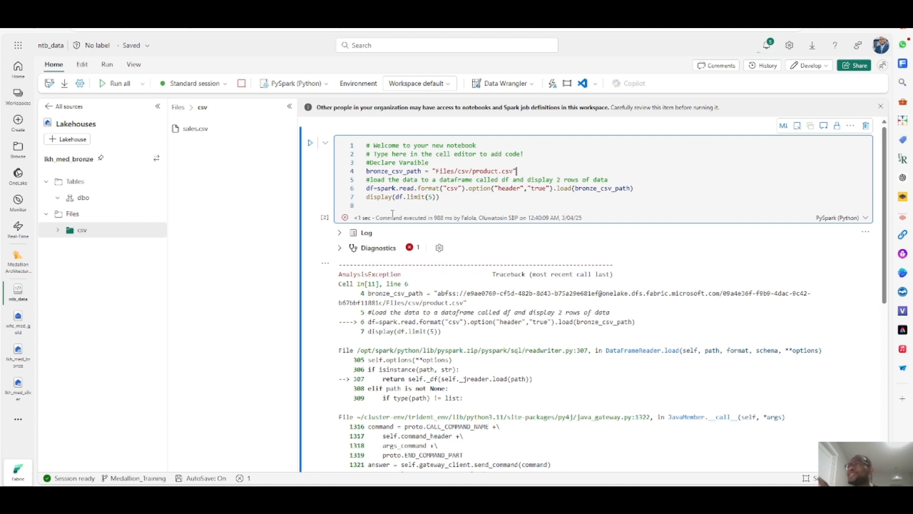
- Upload product.csv into the bronze lakehouse's csv folder with overwriting of existing files enabled
{"action": "mouse_move", "coordinate": [471, 190]}
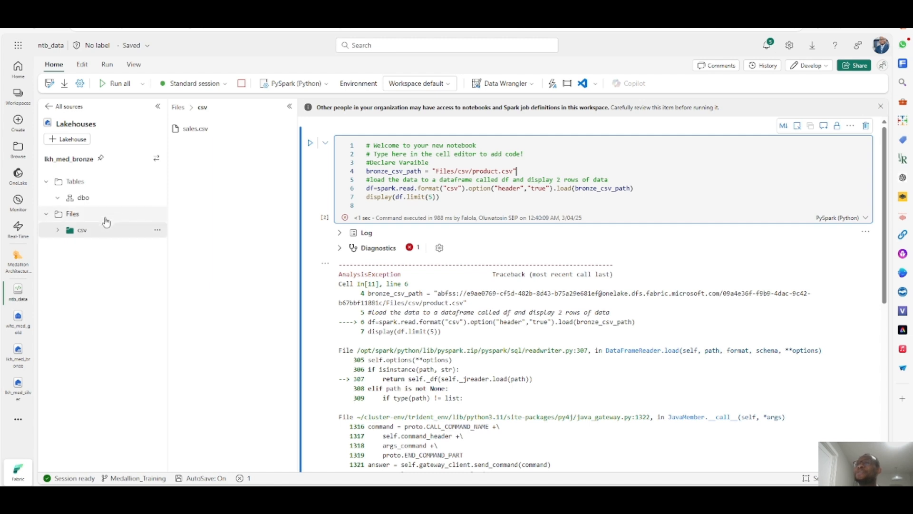
{"action": "left_click", "coordinate": [159, 231]}
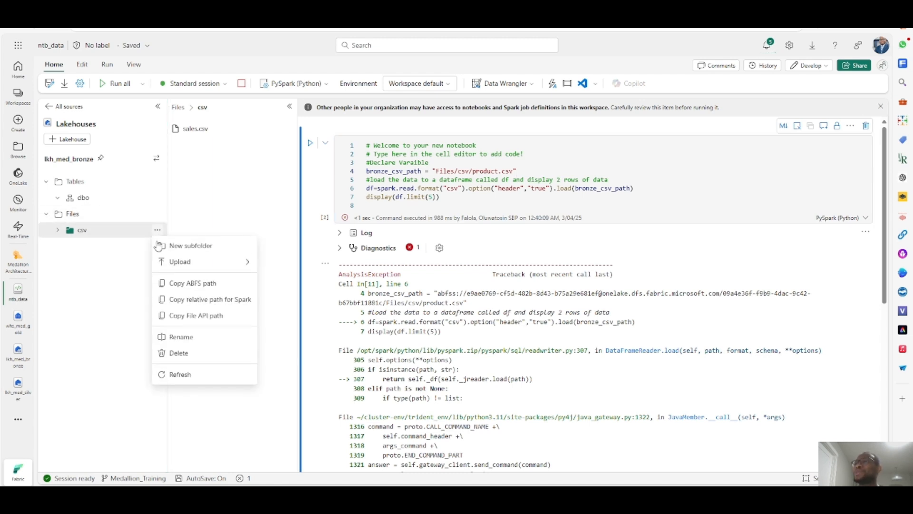
{"action": "mouse_move", "coordinate": [242, 262]}
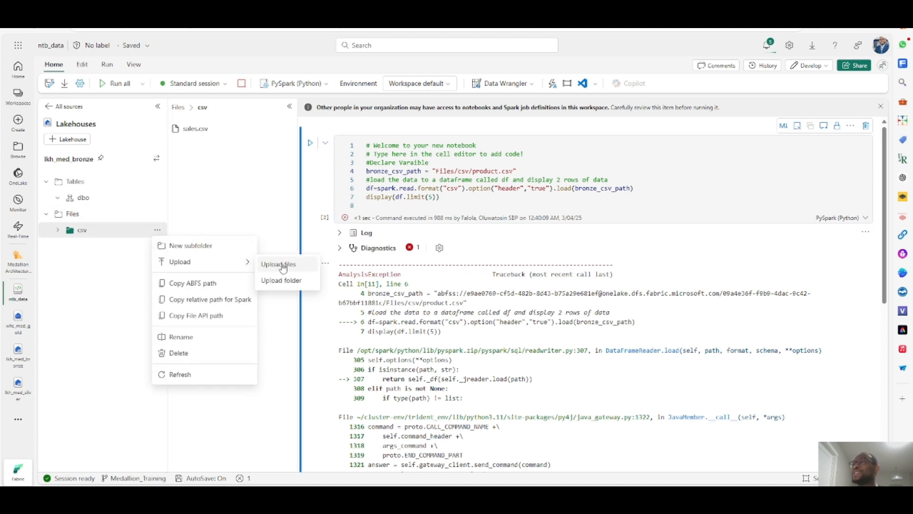
{"action": "left_click", "coordinate": [281, 265]}
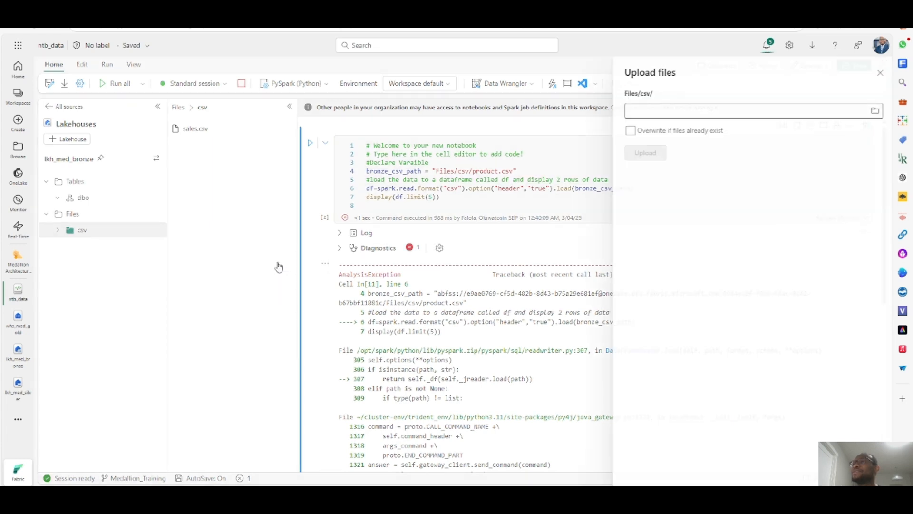
{"action": "left_click", "coordinate": [873, 111]}
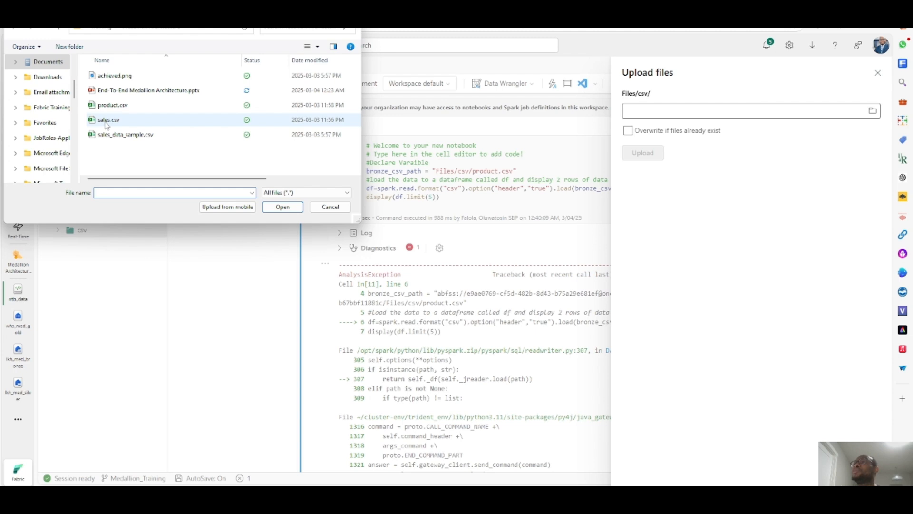
{"action": "left_click", "coordinate": [109, 105]}
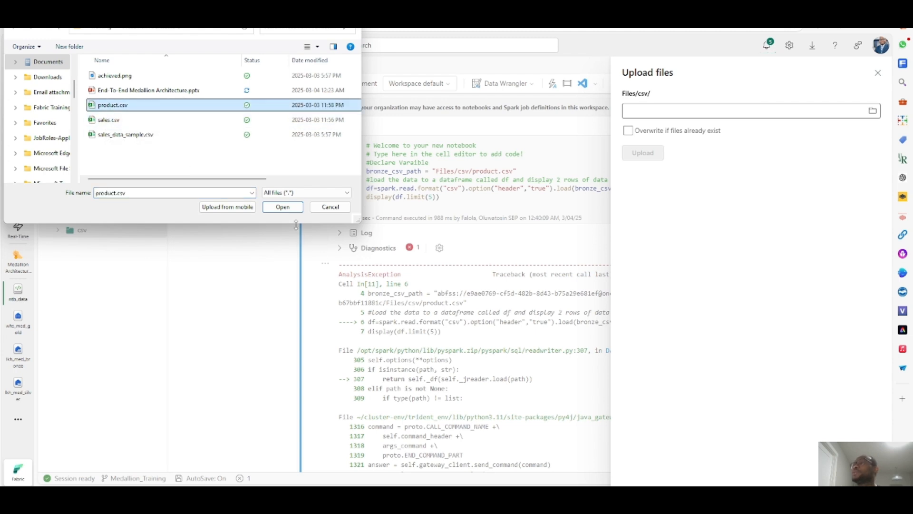
{"action": "left_click", "coordinate": [285, 207]}
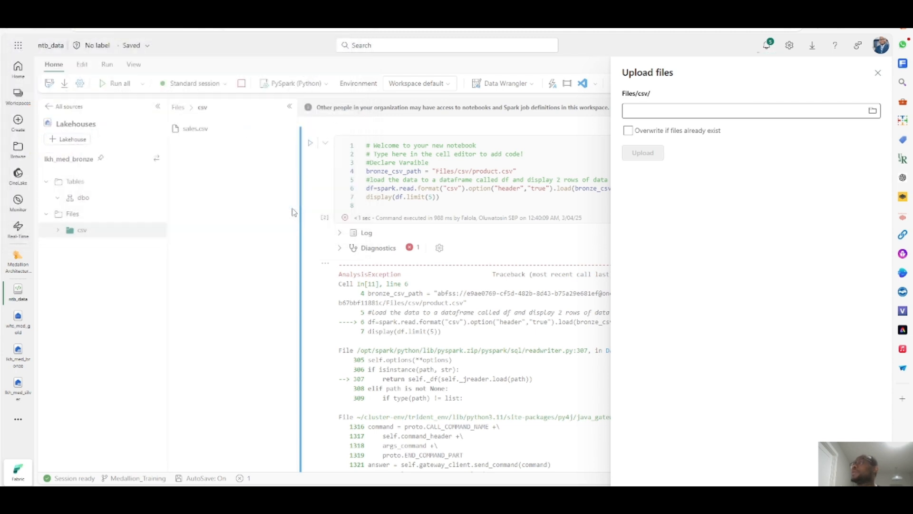
{"action": "left_click", "coordinate": [628, 130]}
{"action": "left_click", "coordinate": [639, 156]}
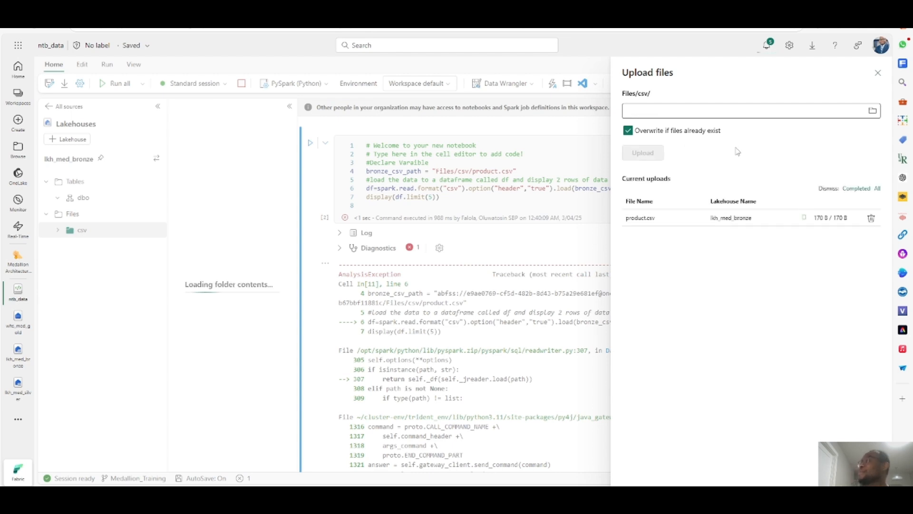
{"action": "left_click", "coordinate": [878, 74]}
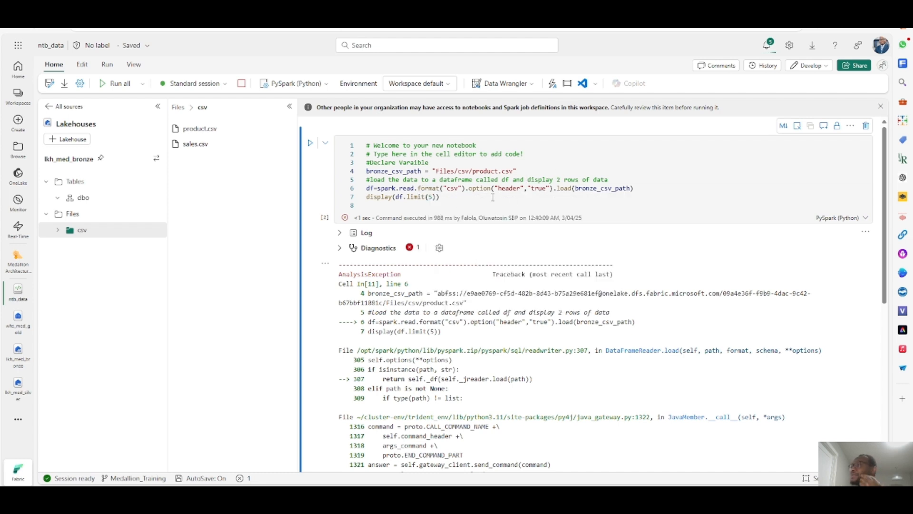
- Rerun the cell to load product.csv into the dataframe and display five rows
{"action": "left_click_drag", "start_coordinate": [395, 188], "coordinate": [635, 188]}
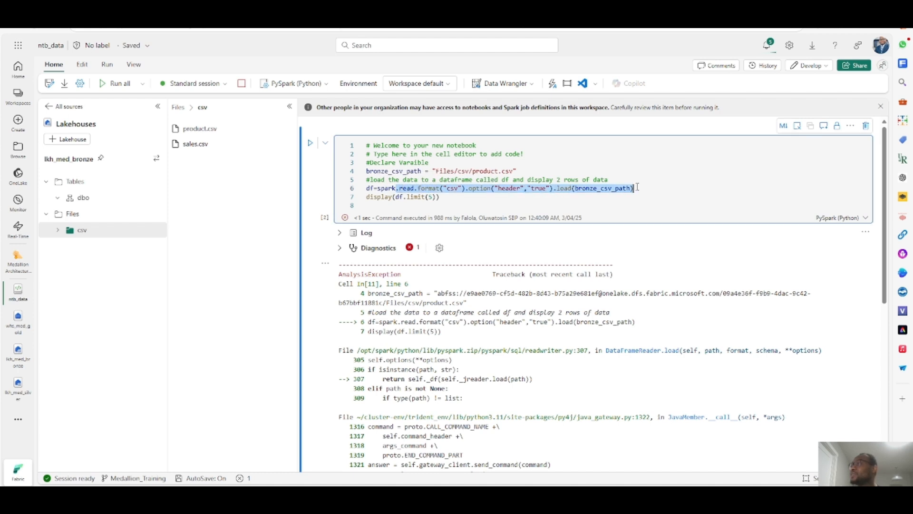
{"action": "left_click", "coordinate": [446, 200]}
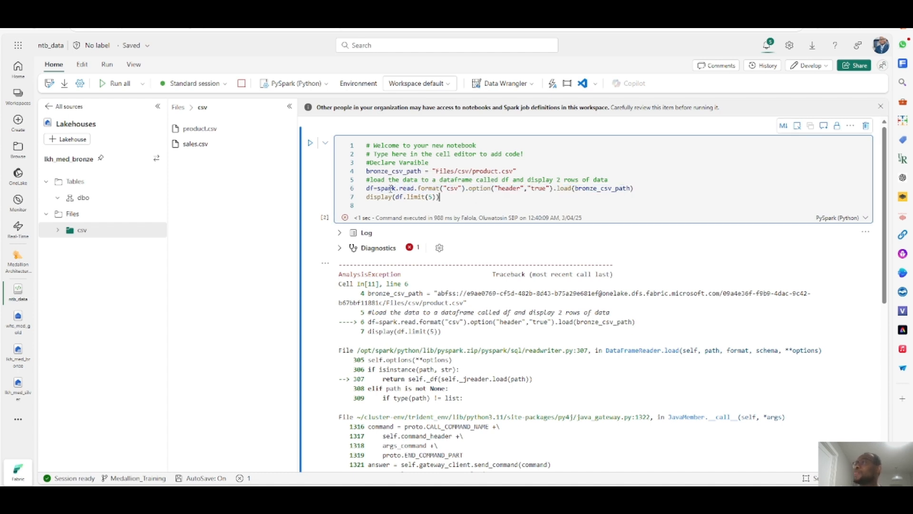
{"action": "left_click", "coordinate": [311, 145]}
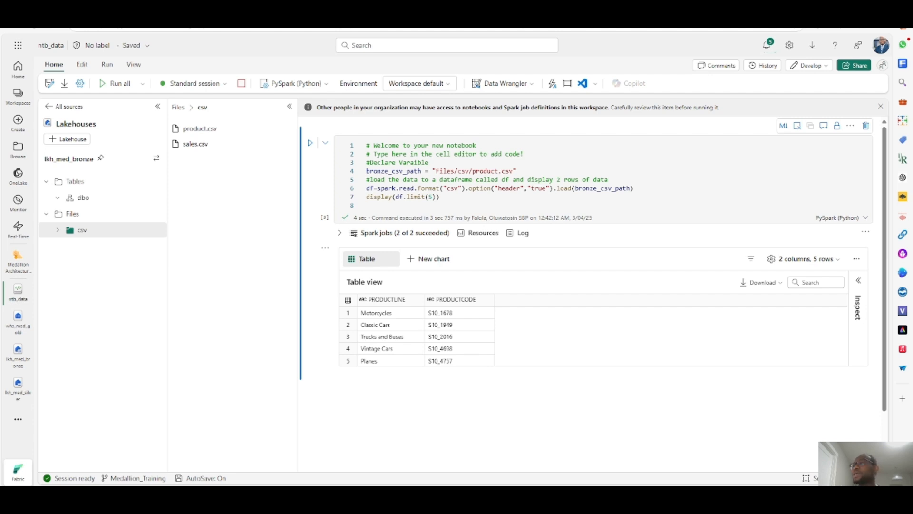
- Hide the cell's output and add a new code cell below it
{"action": "left_click", "coordinate": [326, 247]}
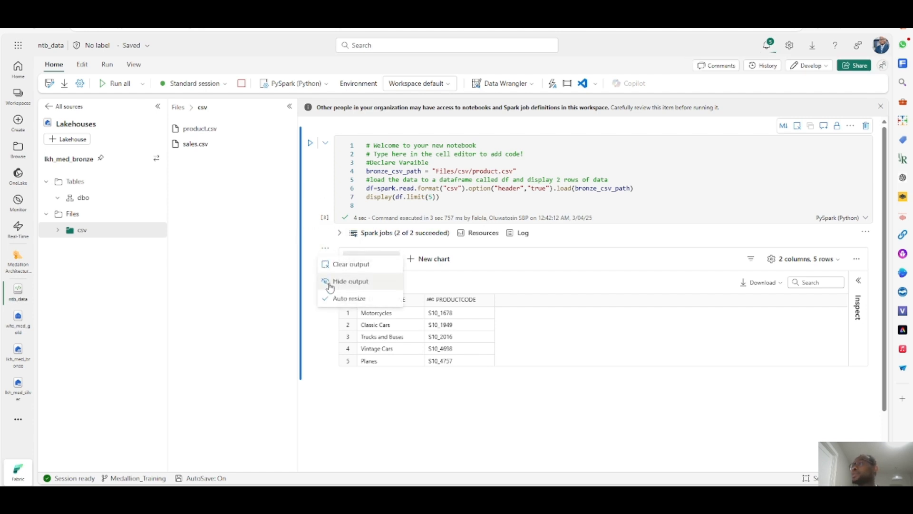
{"action": "left_click", "coordinate": [352, 265]}
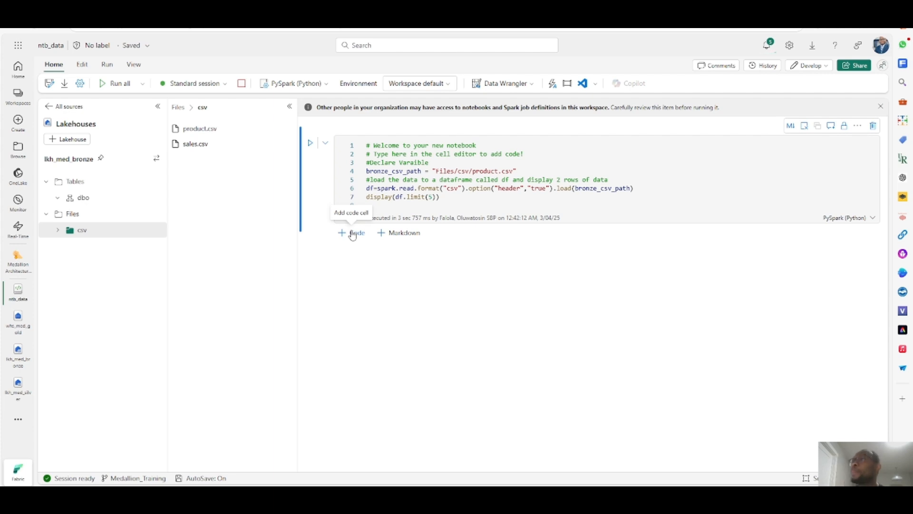
{"action": "left_click", "coordinate": [353, 234]}
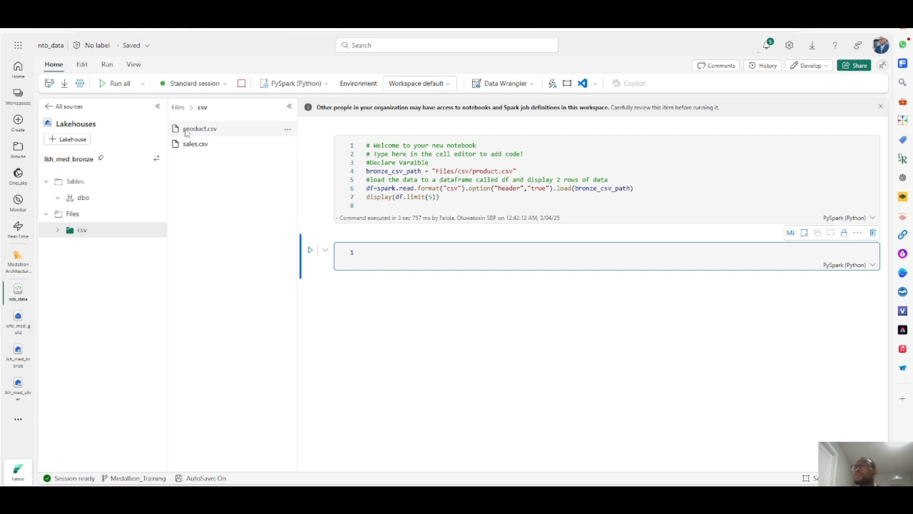
{"action": "mouse_move", "coordinate": [187, 129]}
{"action": "left_mouse_down"}
{"action": "mouse_move", "coordinate": [187, 138]}
{"action": "mouse_move", "coordinate": [233, 134]}
{"action": "mouse_move", "coordinate": [199, 134]}
{"action": "left_mouse_up"}
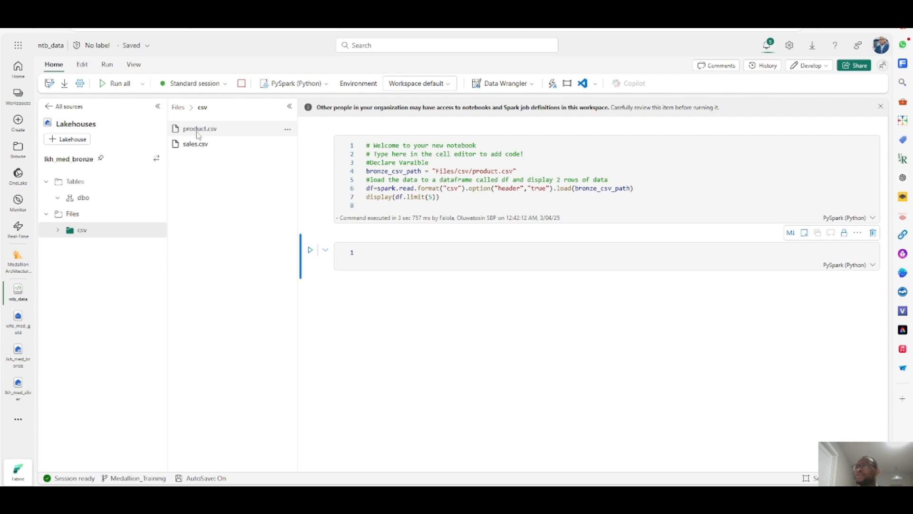
{"action": "left_click", "coordinate": [78, 145]}
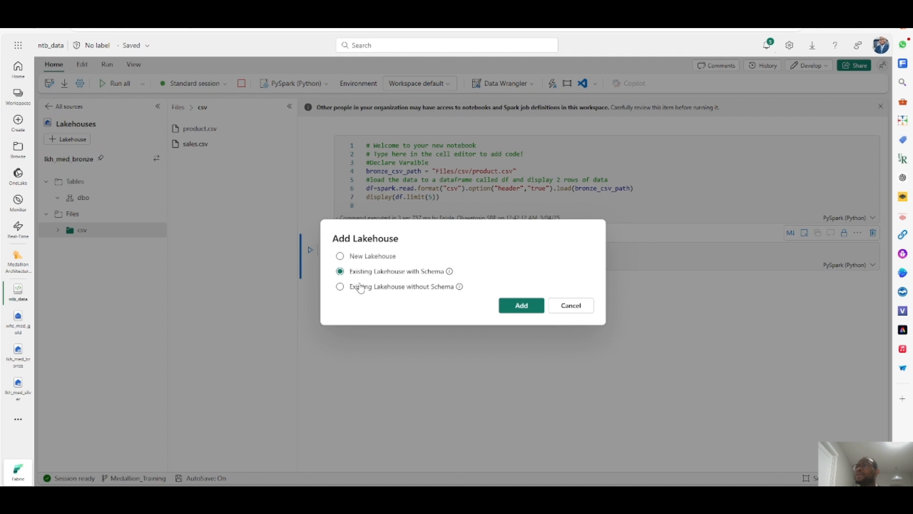
{"action": "left_click", "coordinate": [521, 306]}
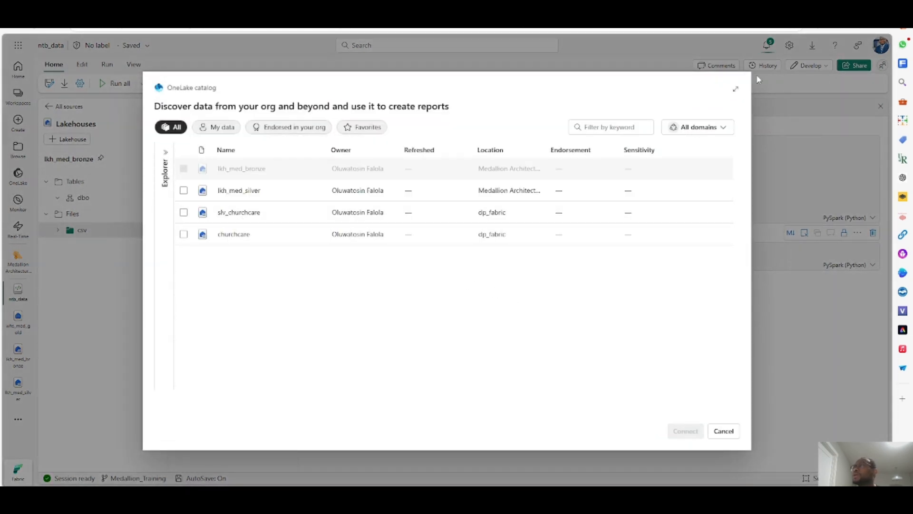
{"action": "left_click", "coordinate": [715, 425]}
- Add the existing lakehouse lkh_med_silver, with schema, to the notebook
{"action": "left_click", "coordinate": [73, 140]}
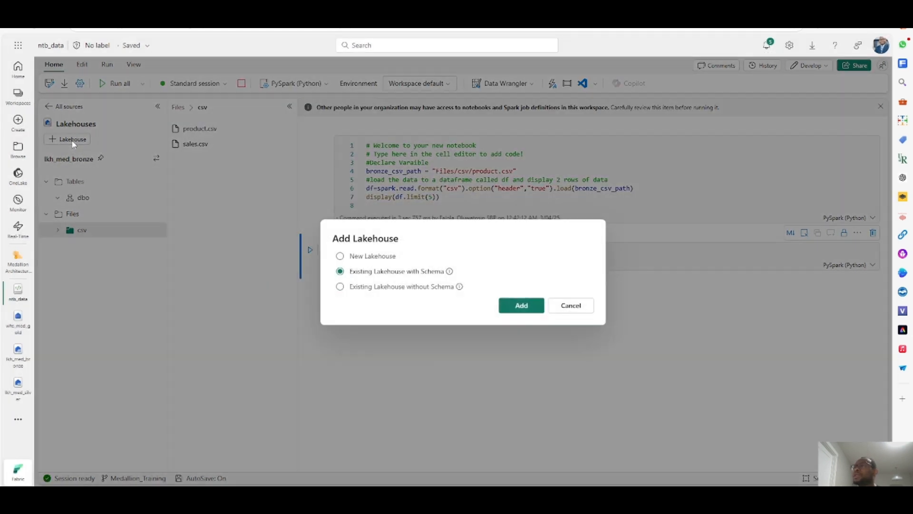
{"action": "left_click", "coordinate": [371, 288]}
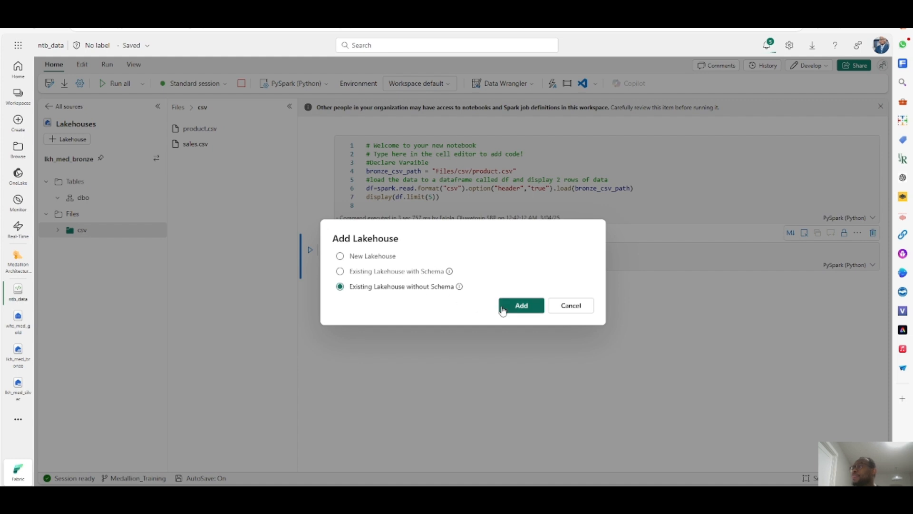
{"action": "left_click", "coordinate": [377, 272]}
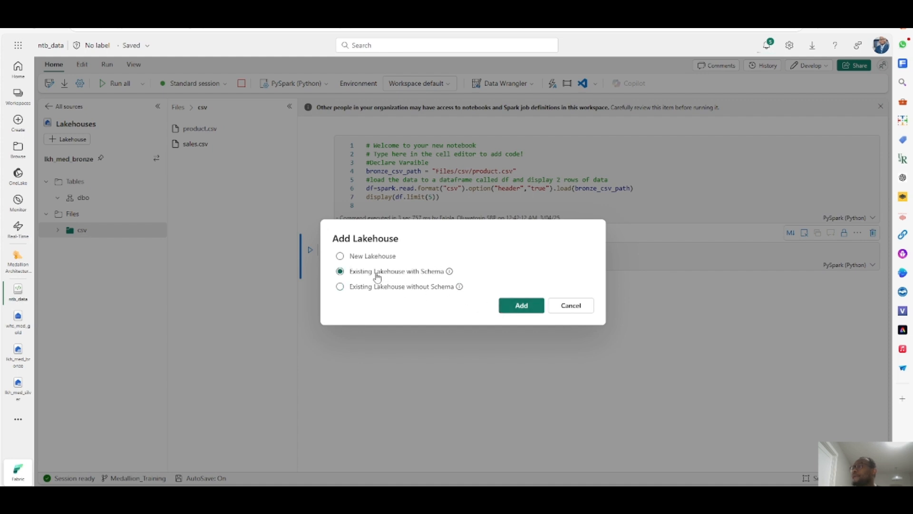
{"action": "left_click", "coordinate": [521, 308]}
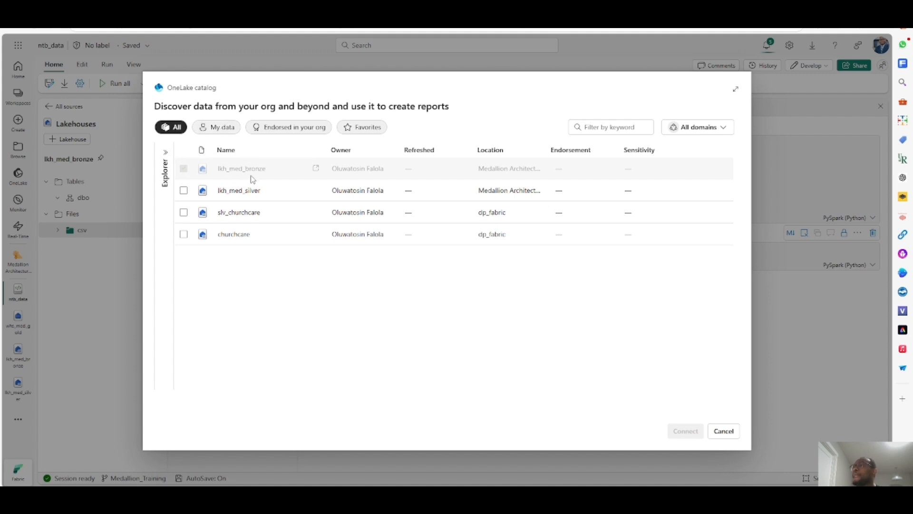
{"action": "left_click", "coordinate": [228, 197]}
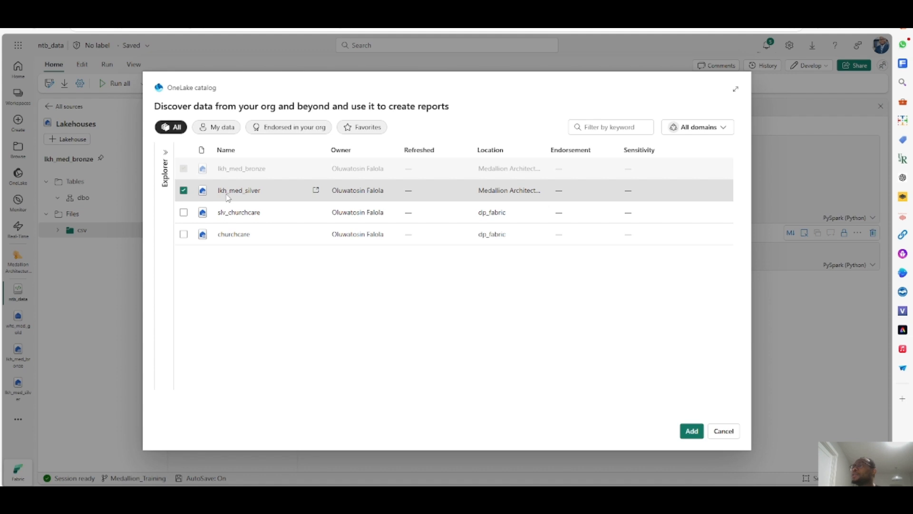
{"action": "left_click", "coordinate": [691, 431]}
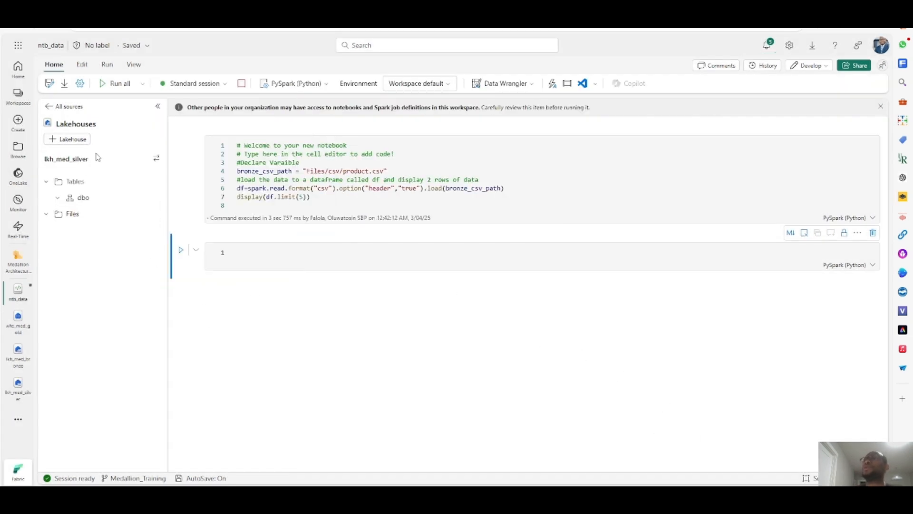
- Open the lakehouse switcher to view the lakehouses attached to the notebook
{"action": "left_click", "coordinate": [157, 159]}
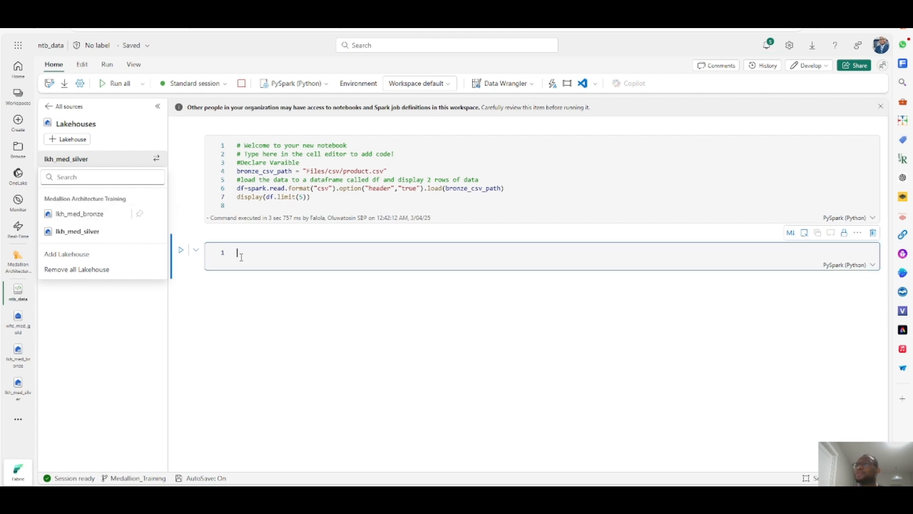
{"action": "left_click", "coordinate": [242, 257]}
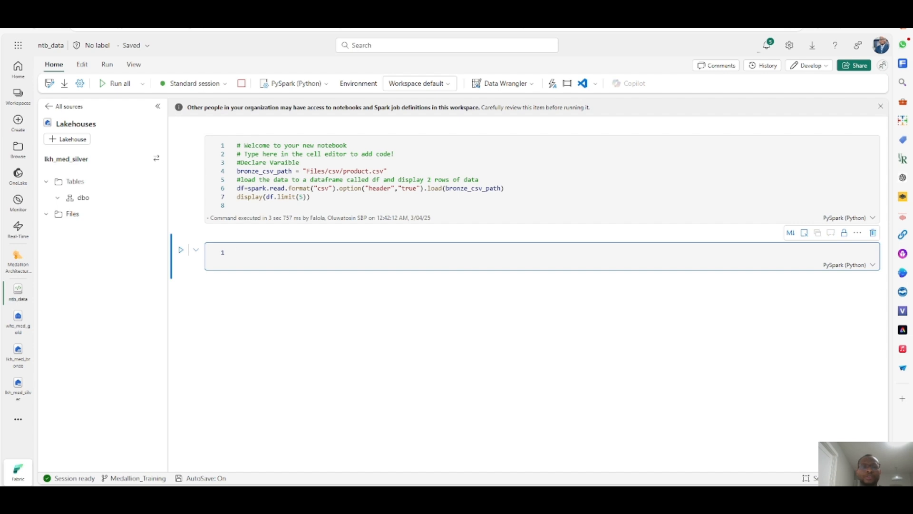
{"action": "key", "text": "Escape"}
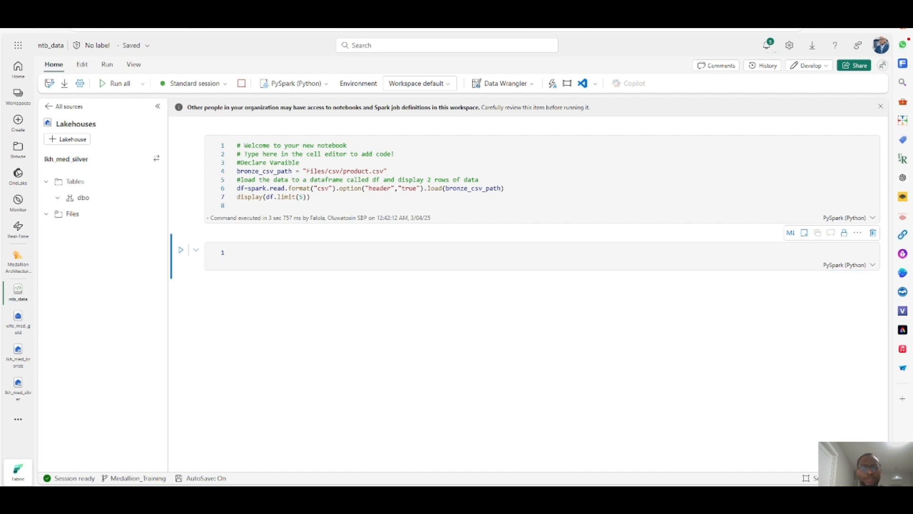
- Paste code into the new cell that writes the dataframe in overwrite mode as parquet to bronze_parquet_path, with explanatory comments
{"action": "left_click", "coordinate": [253, 253]}
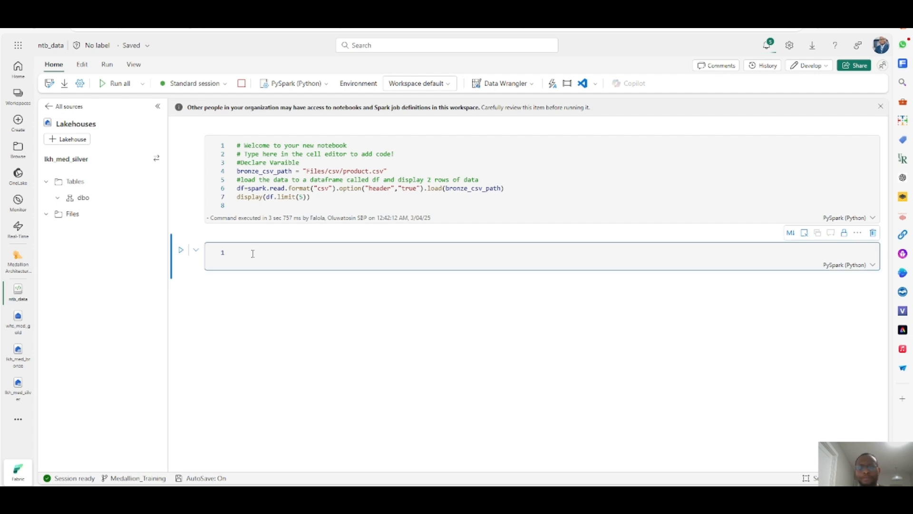
{"action": "type", "text": "#Create a parquet file from the csv. This is good for fast read of data #It is also good if you want to partition the data by any of the fields. df.write.mode(\"overwrite\").parquet(bronze_parquet_path)"}
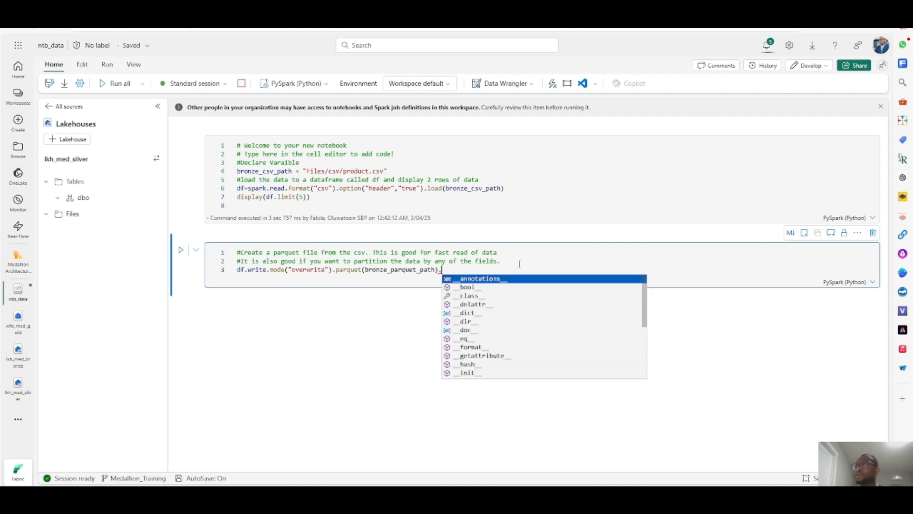
{"action": "type", "text": "p"}
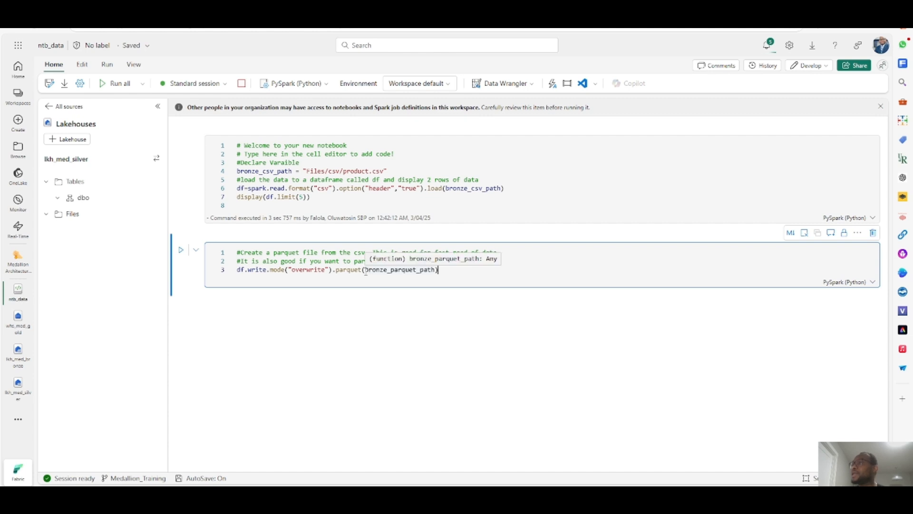
- Insert a new line above the write statement that starts declaring the variable bronze_parquet_path
{"action": "left_click_drag", "start_coordinate": [365, 269], "coordinate": [436, 269]}
{"action": "key", "text": "ctrl+c"}
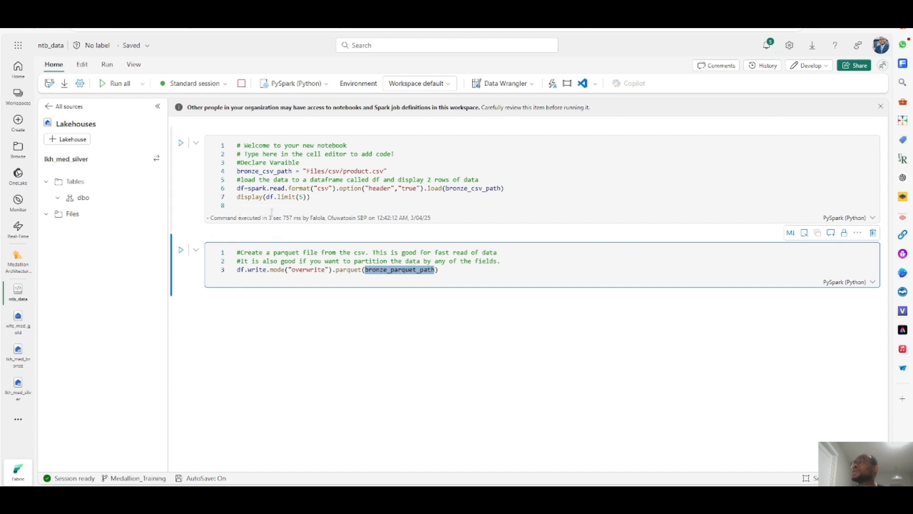
{"action": "double_click", "coordinate": [241, 270]}
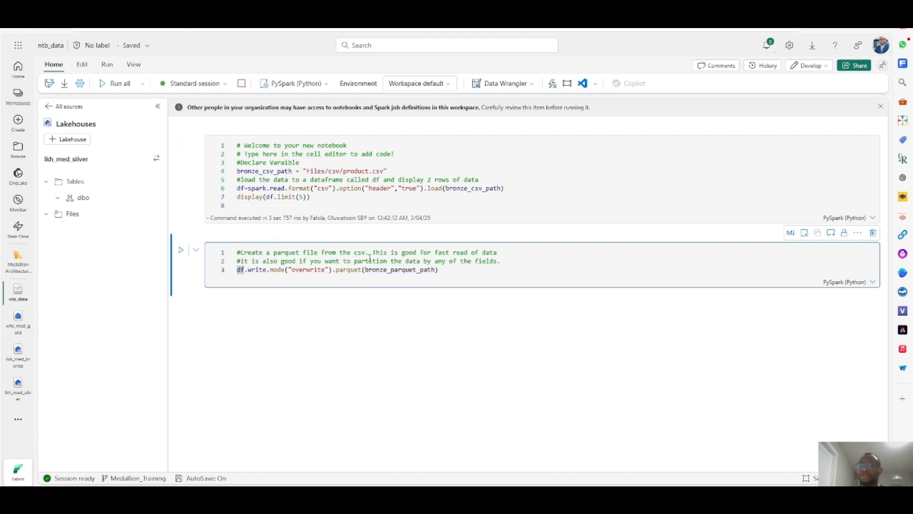
{"action": "key", "text": "Return"}
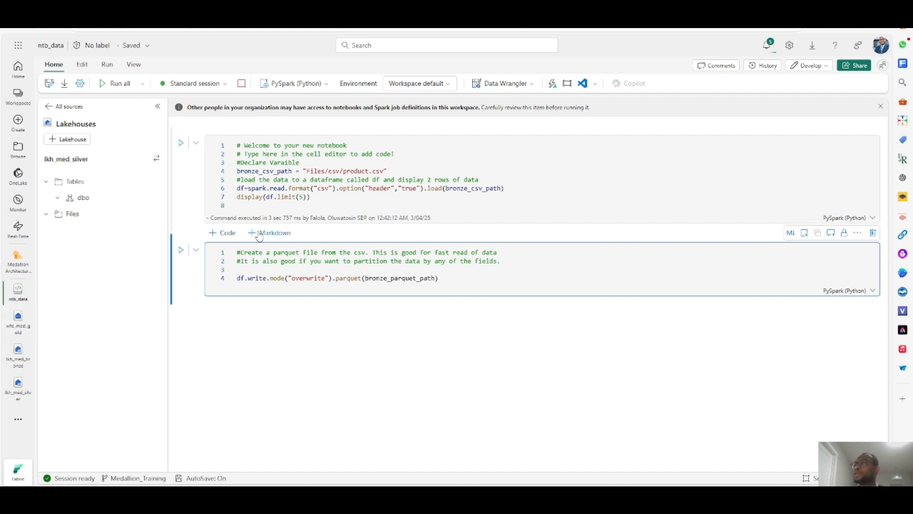
{"action": "key", "text": "ctrl+v"}
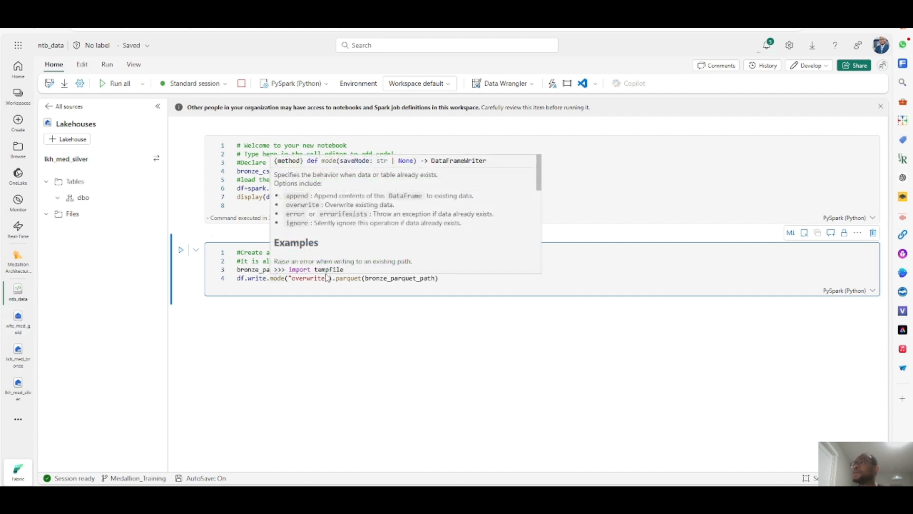
{"action": "type", "text": "= "}
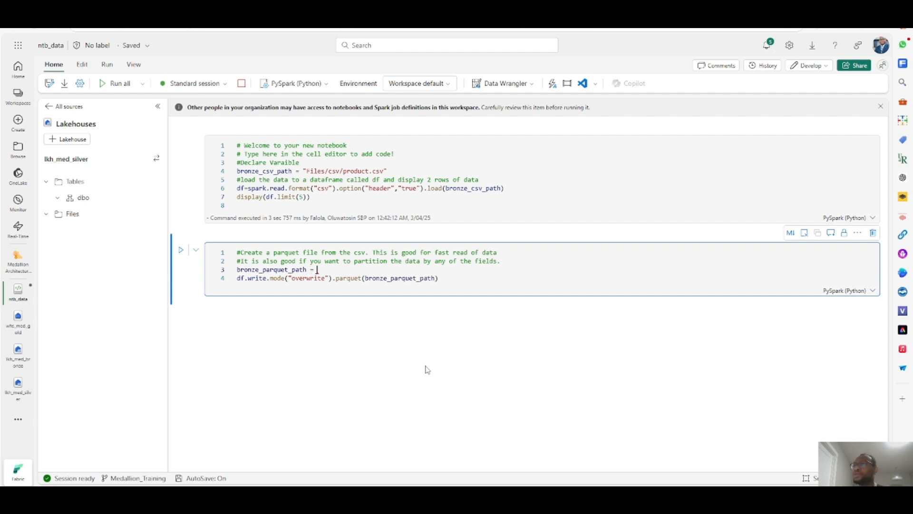
{"action": "type", "text": "\""}
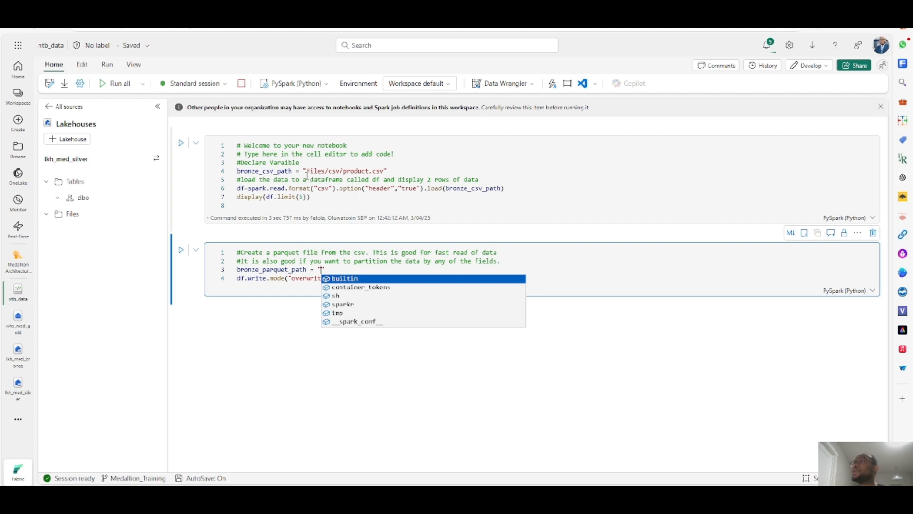
- Assign the path "Files/product.parquet" to bronze_parquet_path, reusing the Files/ prefix from the first cell
{"action": "left_click_drag", "start_coordinate": [307, 171], "coordinate": [329, 170]}
{"action": "key", "text": "ctrl+c"}
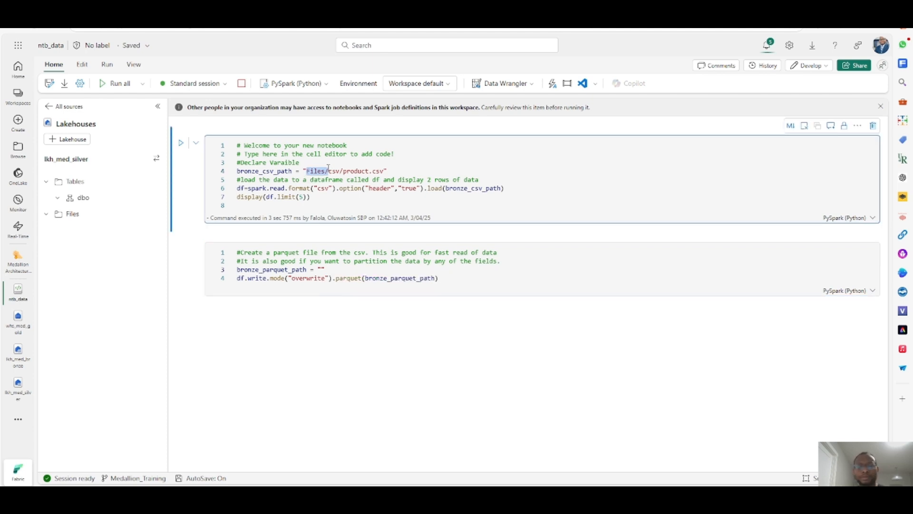
{"action": "left_click", "coordinate": [321, 269]}
{"action": "key", "text": "ctrl+v"}
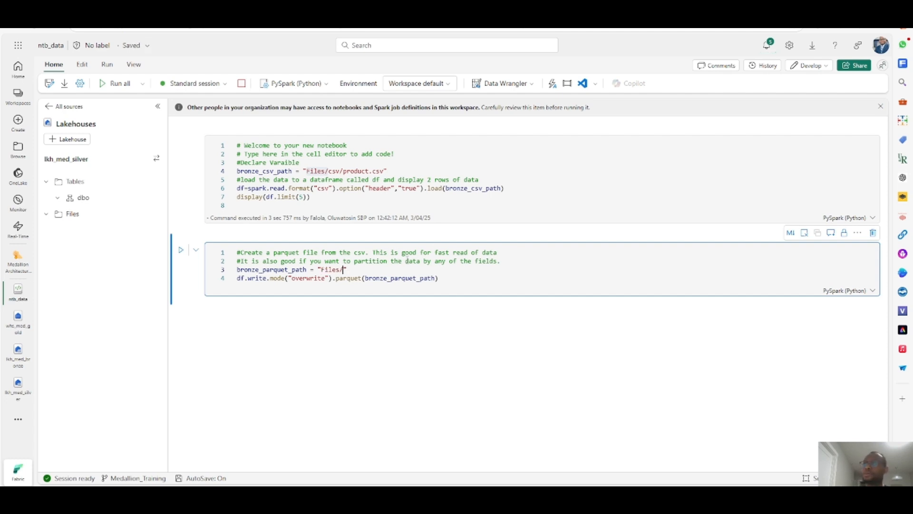
{"action": "type", "text": "product."}
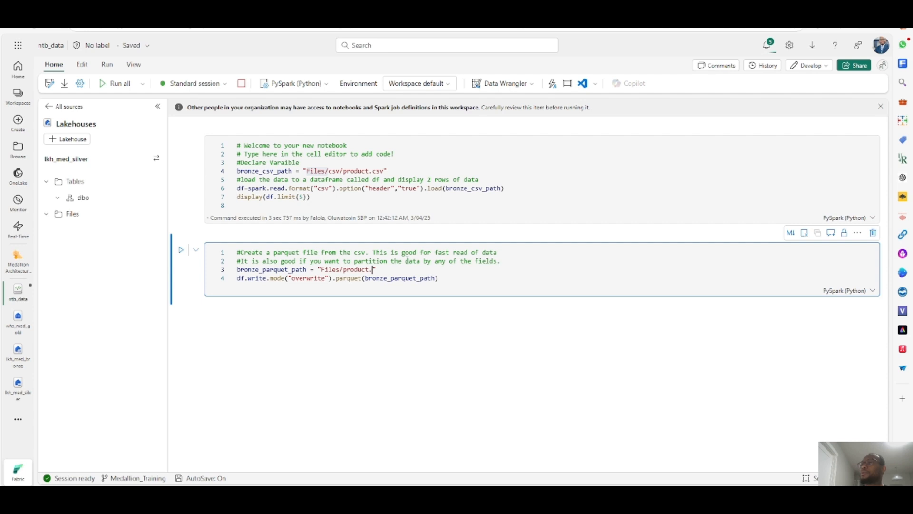
{"action": "type", "text": "partquet"}
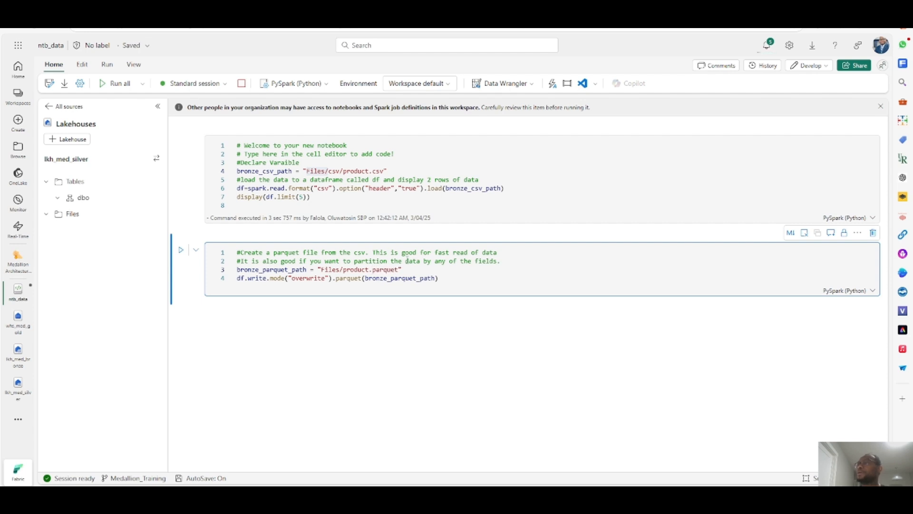
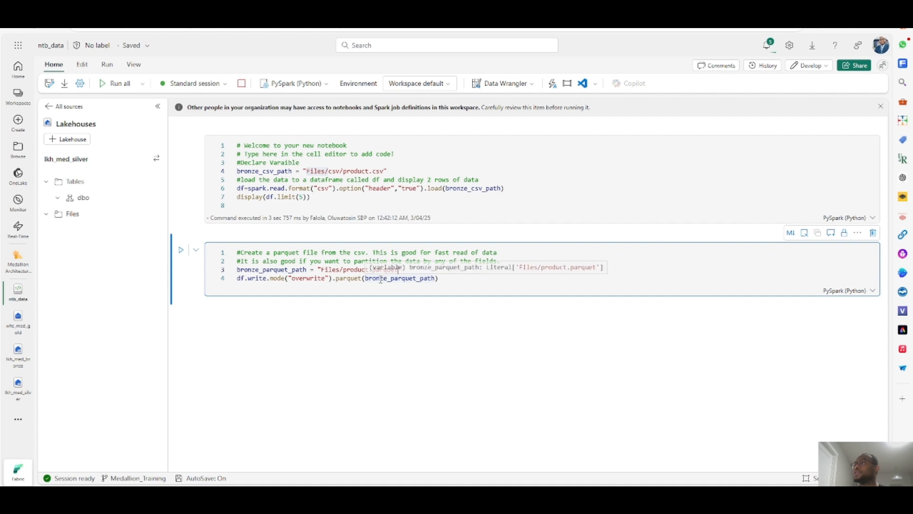
- Paste code below the write statement that reads bronze_parquet_path into bronze_df and displays 3 rows, with an explanatory comment
{"action": "double_click", "coordinate": [370, 279]}
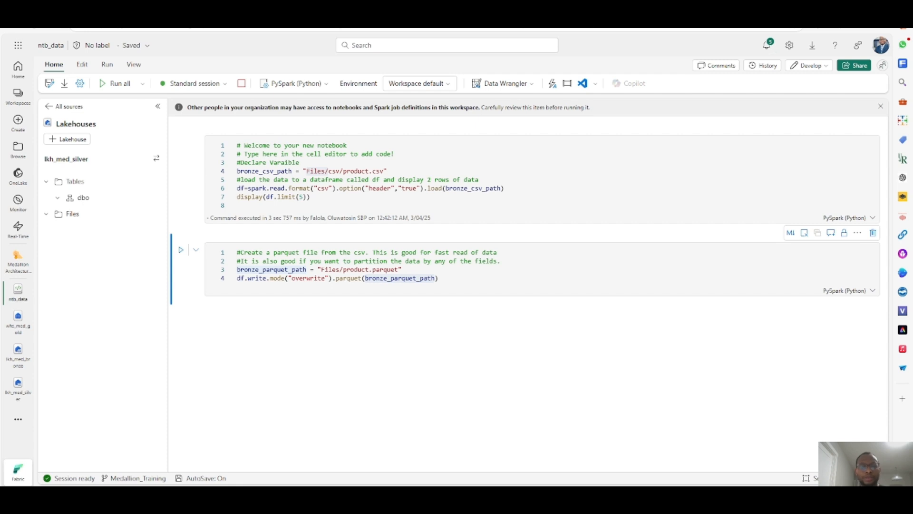
{"action": "left_click", "coordinate": [463, 285]}
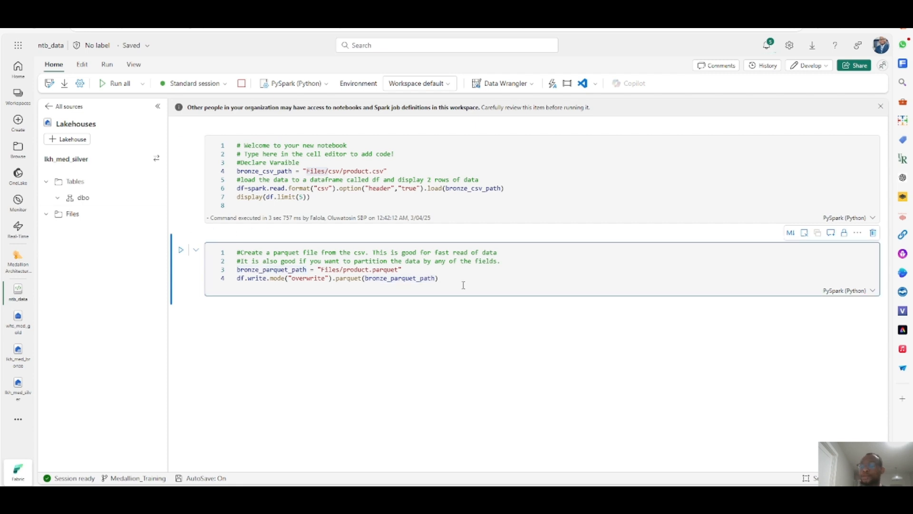
{"action": "type", "text": "#Read the parque file to the screen and display 3 rows of data bronze_df = spark.read.parquet(bronze_parquet_path) display(bronze_df.limit(3))"}
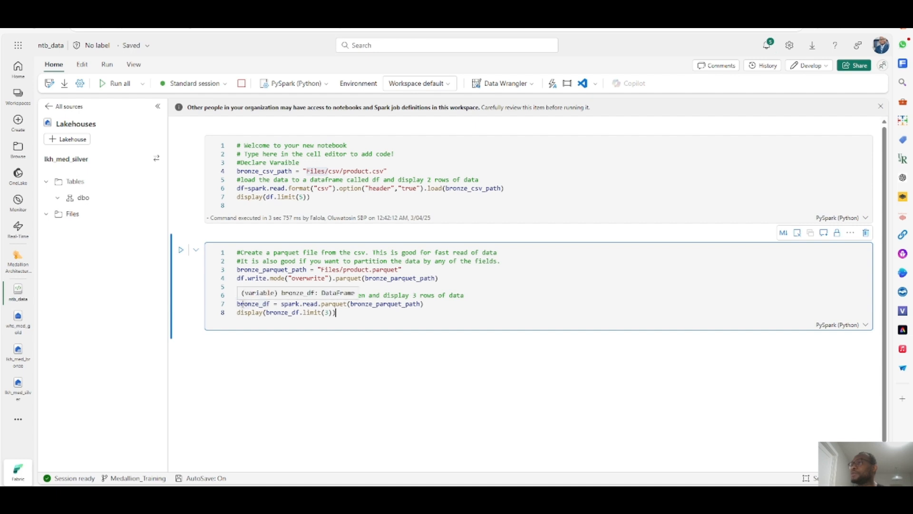
{"action": "double_click", "coordinate": [267, 304]}
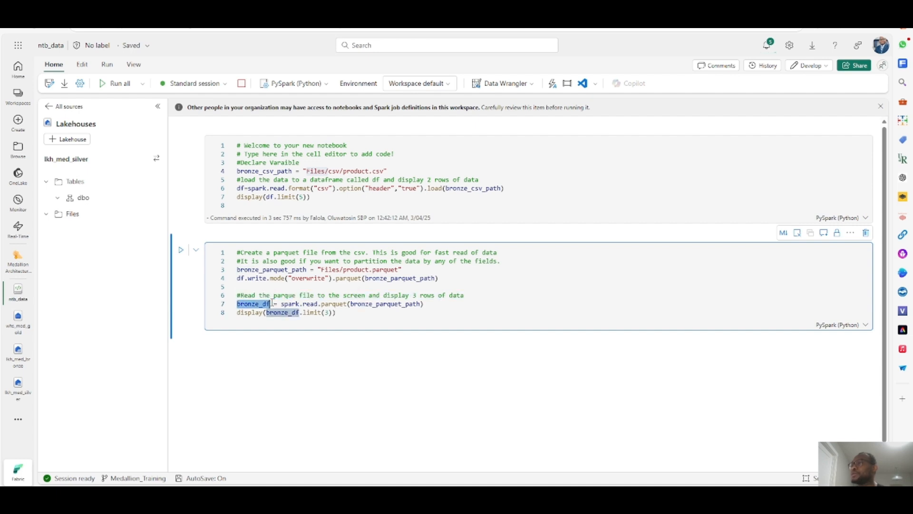
{"action": "left_click_drag", "start_coordinate": [431, 303], "coordinate": [280, 303]}
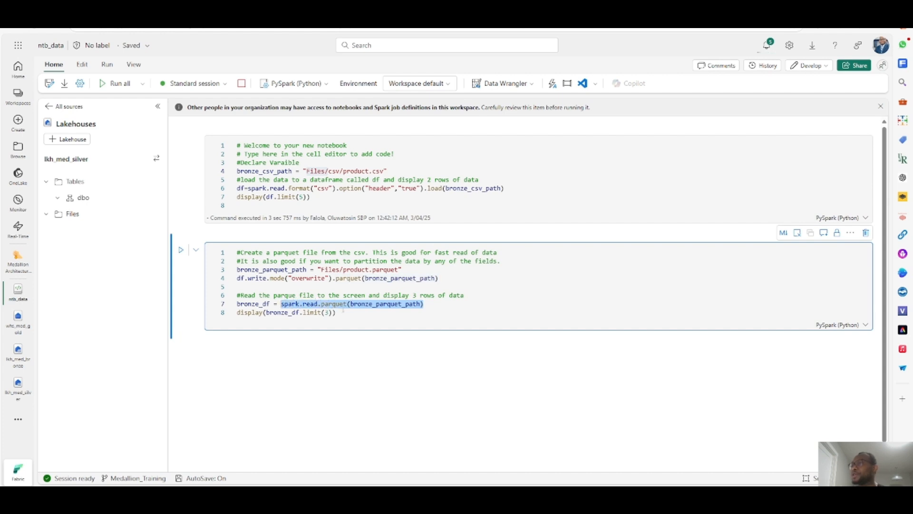
{"action": "left_click", "coordinate": [288, 278]}
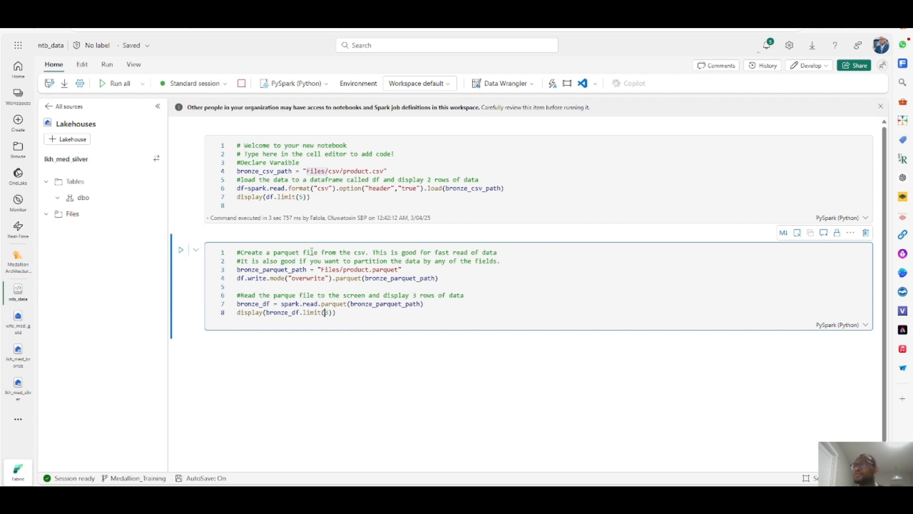
- Switch the notebook's lakehouse to lkh_med_bronze and browse its Files folder
{"action": "left_click", "coordinate": [73, 215]}
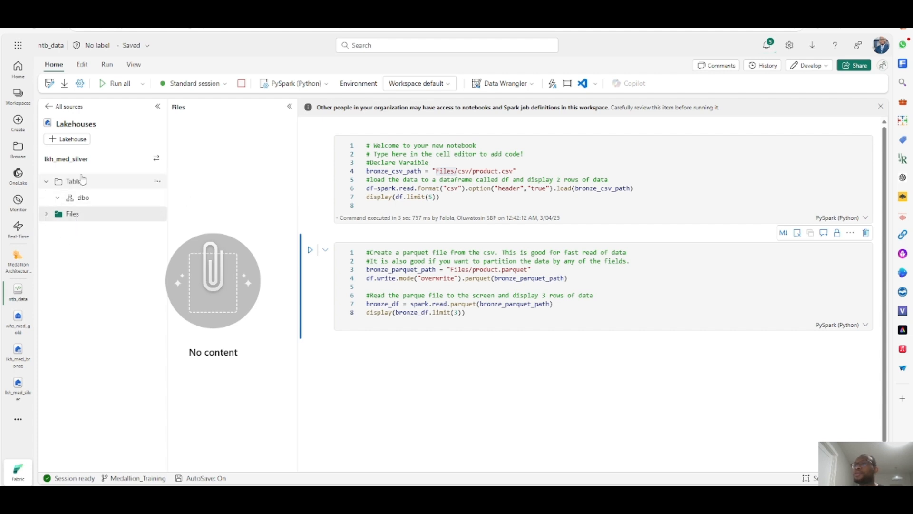
{"action": "left_click", "coordinate": [156, 158]}
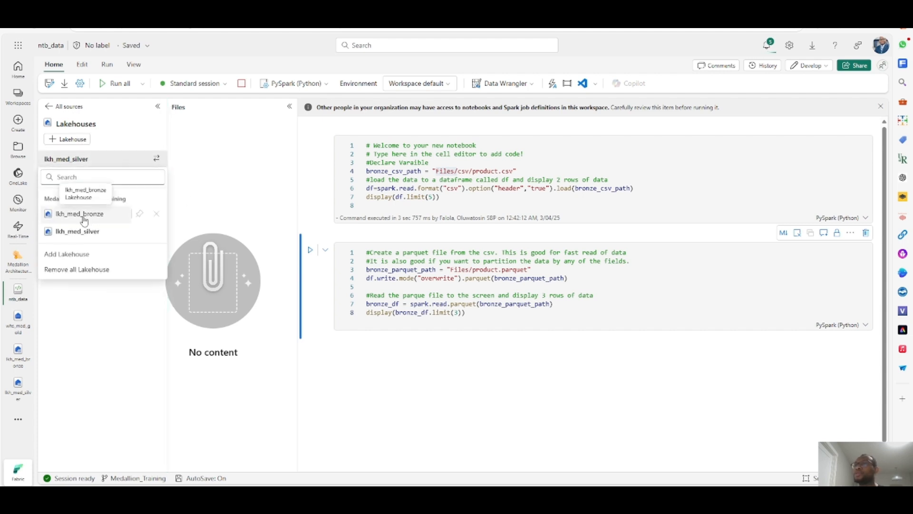
{"action": "left_click", "coordinate": [89, 213]}
{"action": "left_click", "coordinate": [85, 231]}
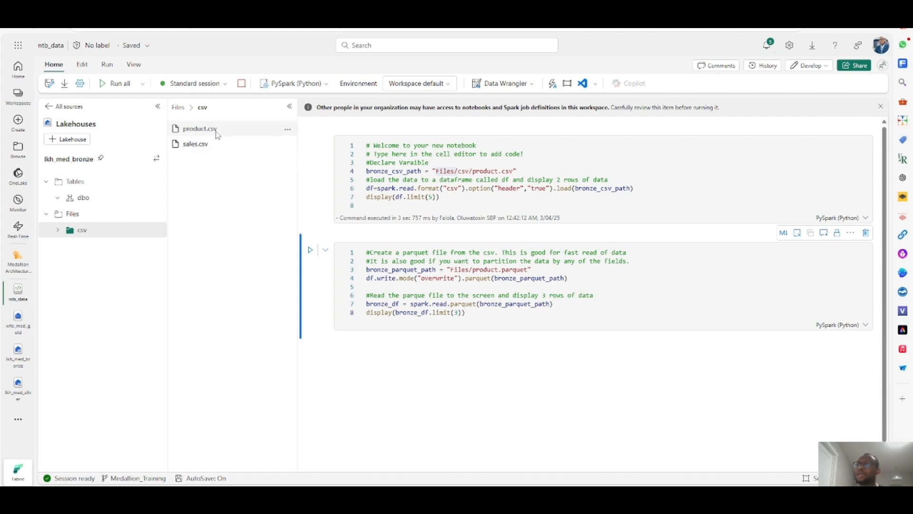
{"action": "left_click", "coordinate": [178, 107]}
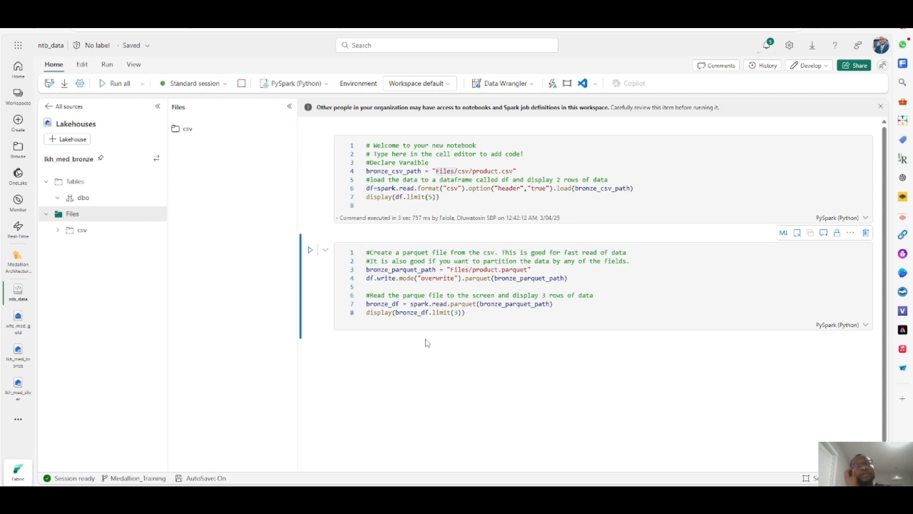
- Run the second cell to write the parquet file and display the rows
{"action": "left_click", "coordinate": [310, 250]}
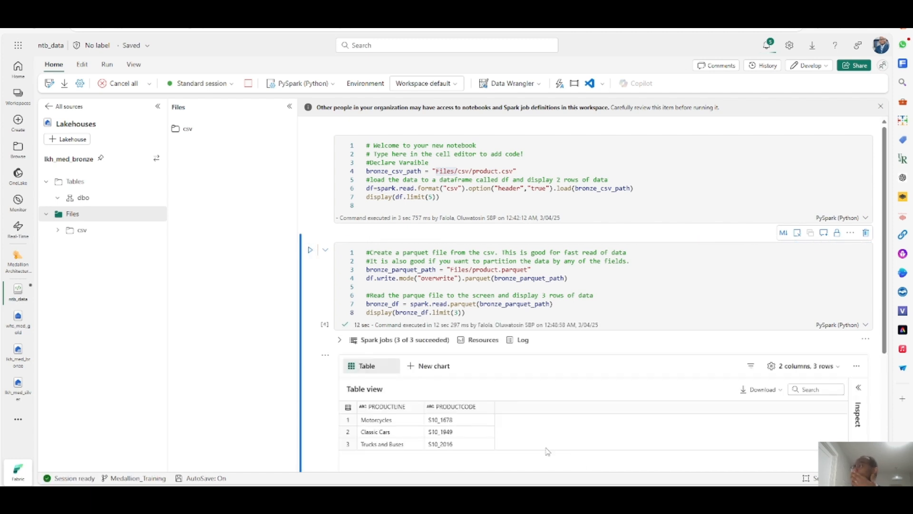
{"action": "scroll", "coordinate": [529, 366], "scroll_direction": "down", "scroll_amount": 3}
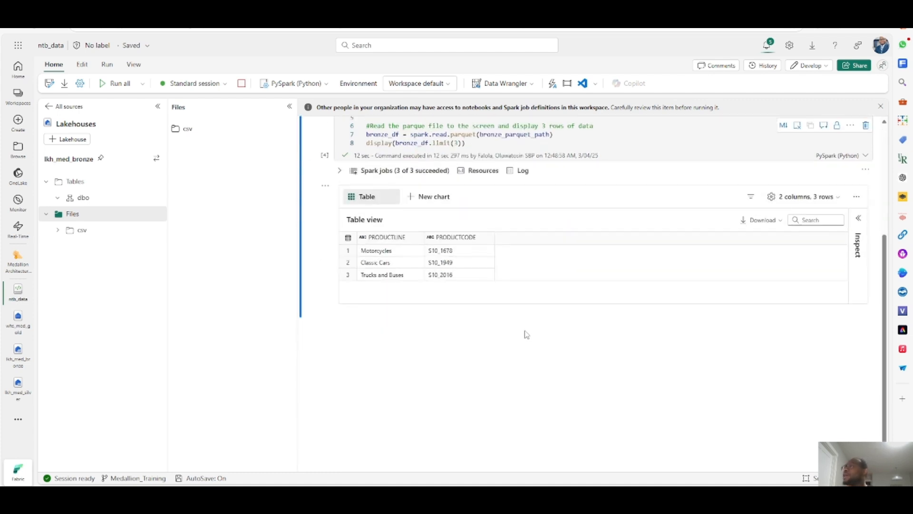
{"action": "scroll", "coordinate": [429, 295], "scroll_direction": "up", "scroll_amount": 3}
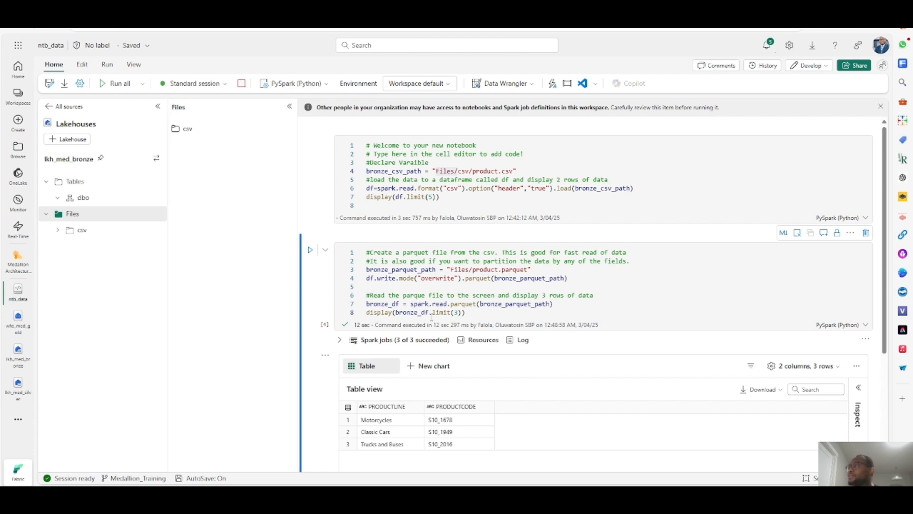
- Remove .limit(3) from the display call so it shows all of bronze_df
{"action": "left_click_drag", "start_coordinate": [428, 313], "coordinate": [443, 312]}
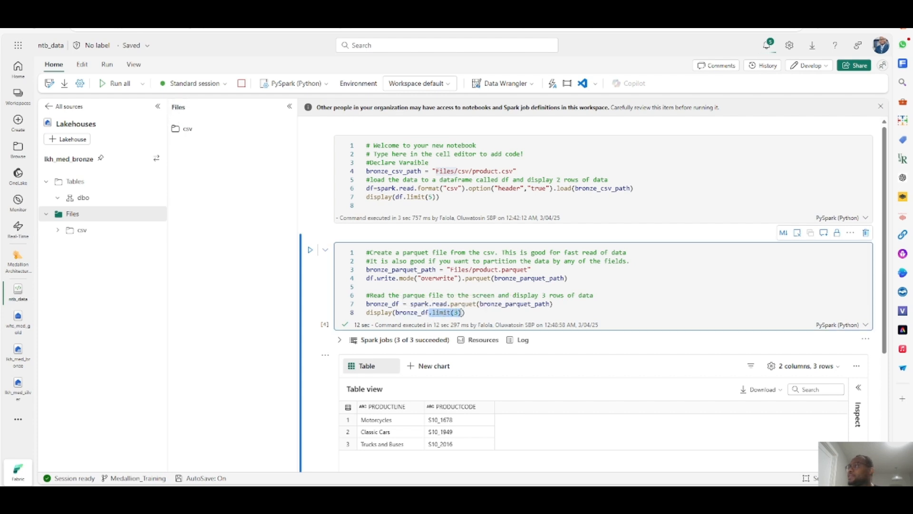
{"action": "key", "text": "BackSpace"}
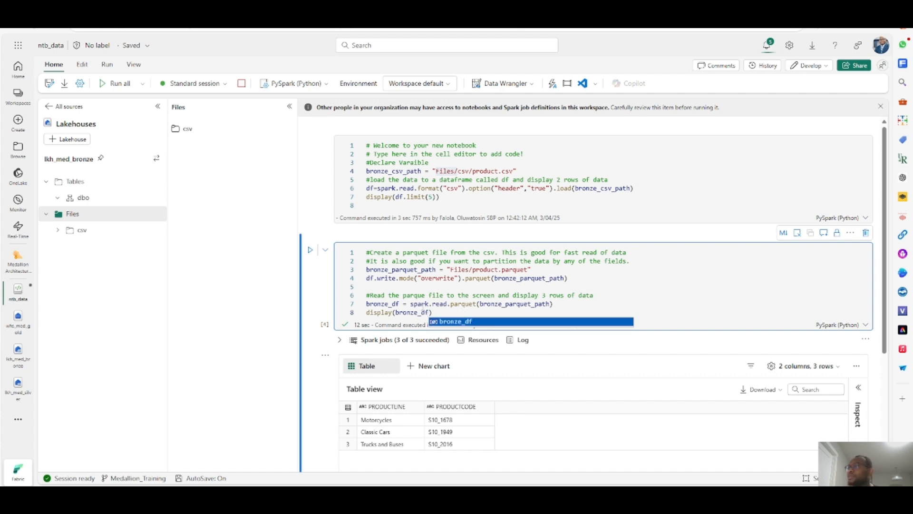
{"action": "key", "text": "Escape"}
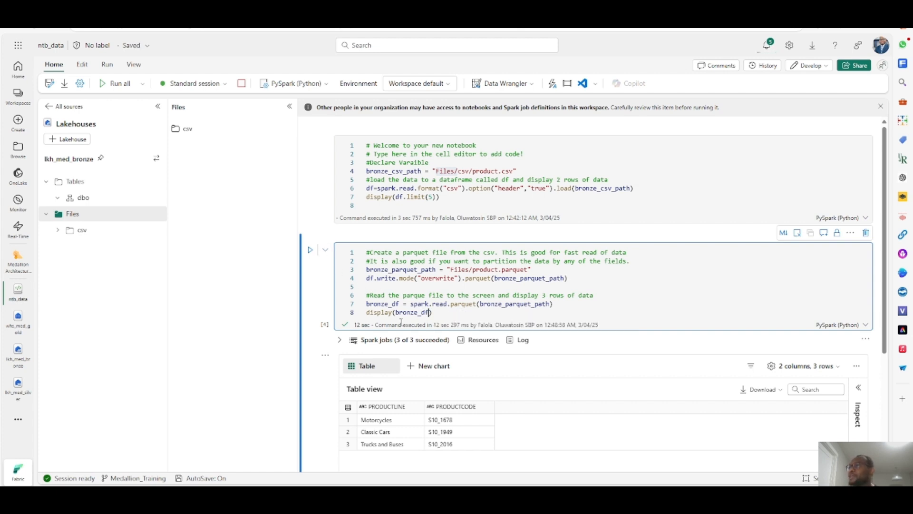
- Rerun the second cell and scroll through the displayed table
{"action": "left_click", "coordinate": [309, 250]}
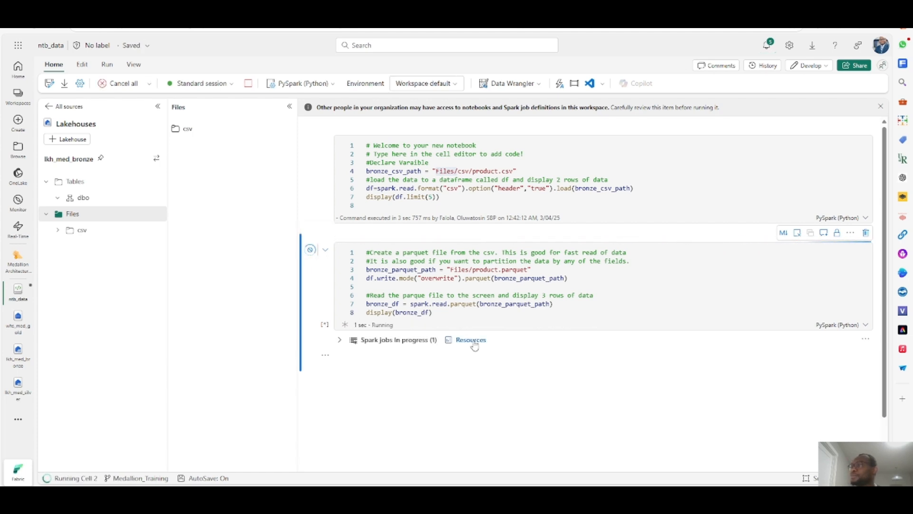
{"action": "scroll", "coordinate": [455, 401], "scroll_direction": "down", "scroll_amount": 3}
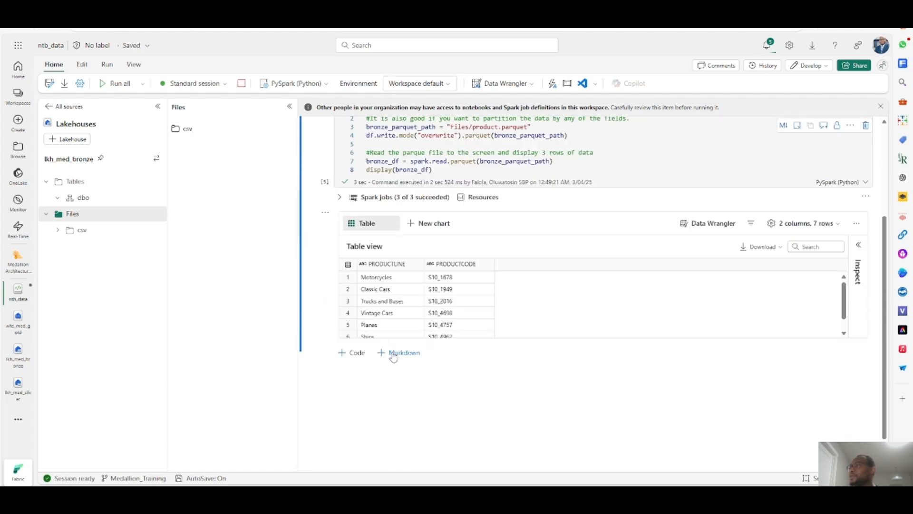
{"action": "scroll", "coordinate": [394, 322], "scroll_direction": "down", "scroll_amount": 2}
{"action": "scroll", "coordinate": [394, 322], "scroll_direction": "up", "scroll_amount": 2}
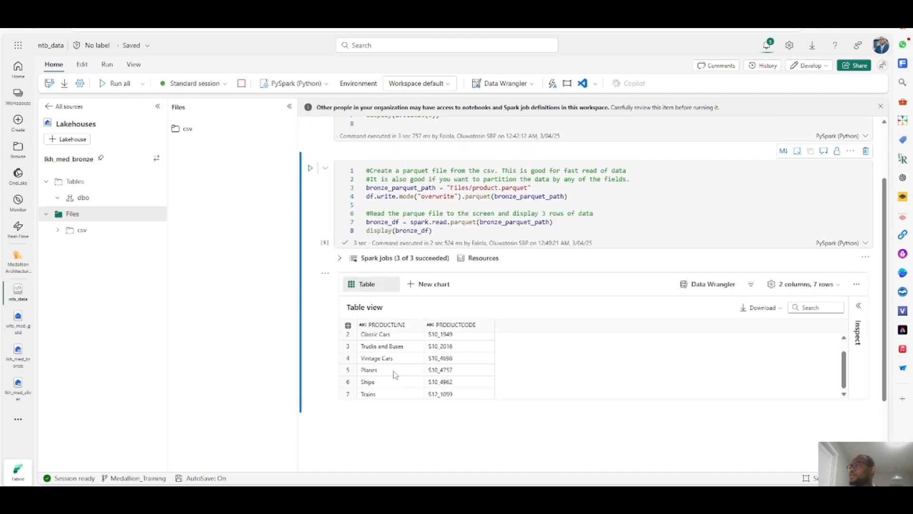
{"action": "scroll", "coordinate": [395, 373], "scroll_direction": "up", "scroll_amount": 1}
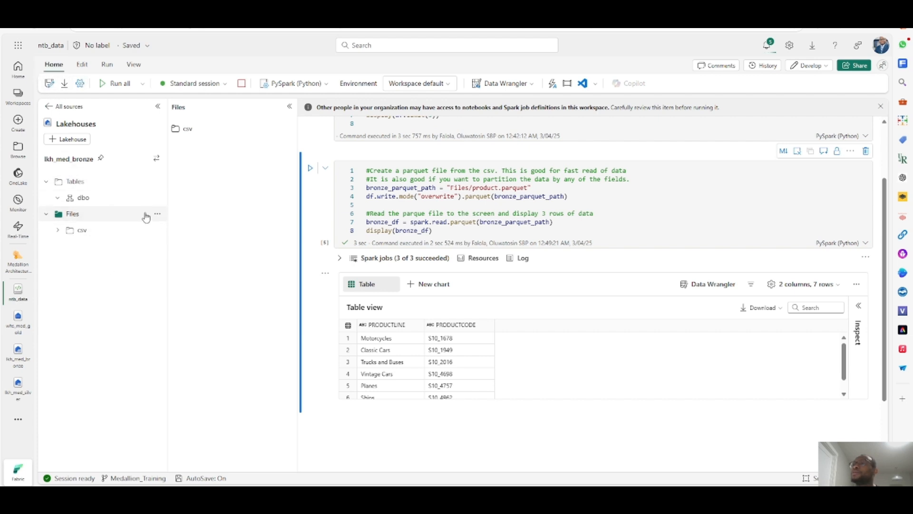
- Refresh the bronze Files folder and open product.parquet to inspect its contents
{"action": "left_click", "coordinate": [157, 213]}
{"action": "left_click", "coordinate": [195, 321]}
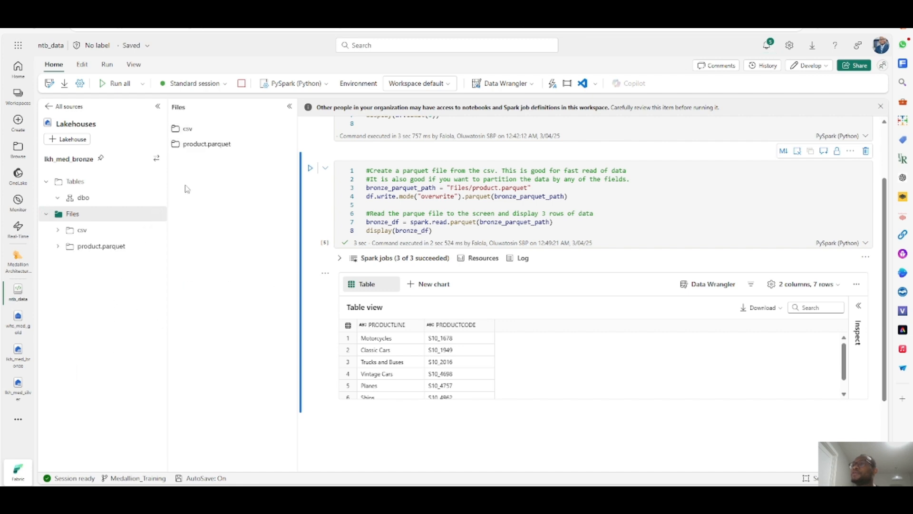
{"action": "left_click", "coordinate": [205, 144]}
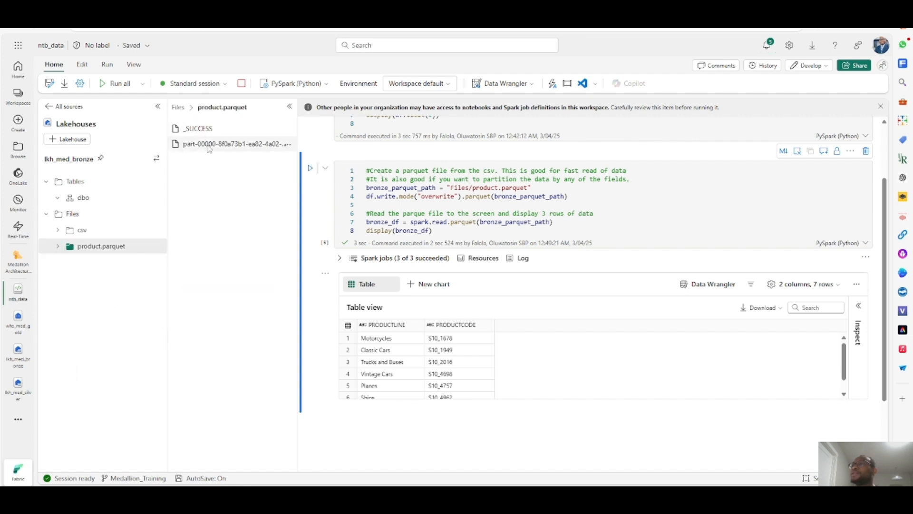
{"action": "left_click", "coordinate": [181, 107]}
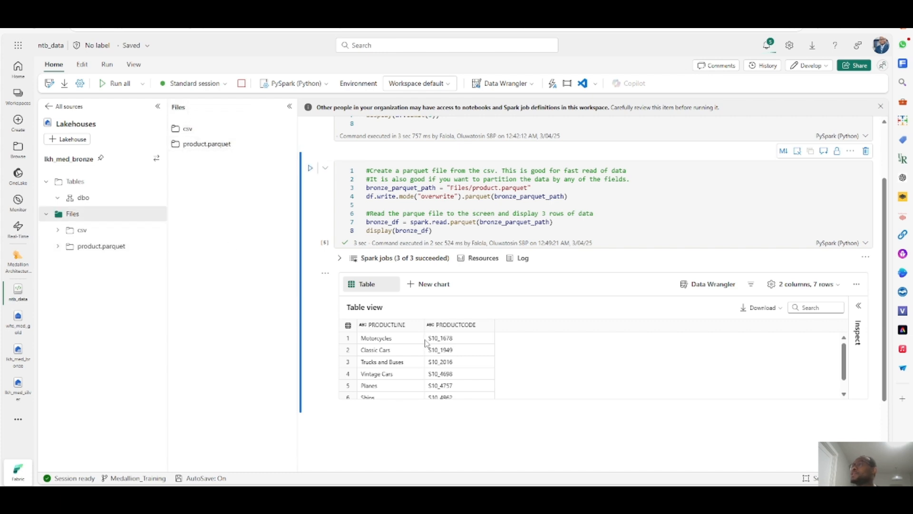
- Switch to PowerPoint and strike through the completed items 3 and 5 in the content list
{"action": "key", "text": "alt+Tab"}
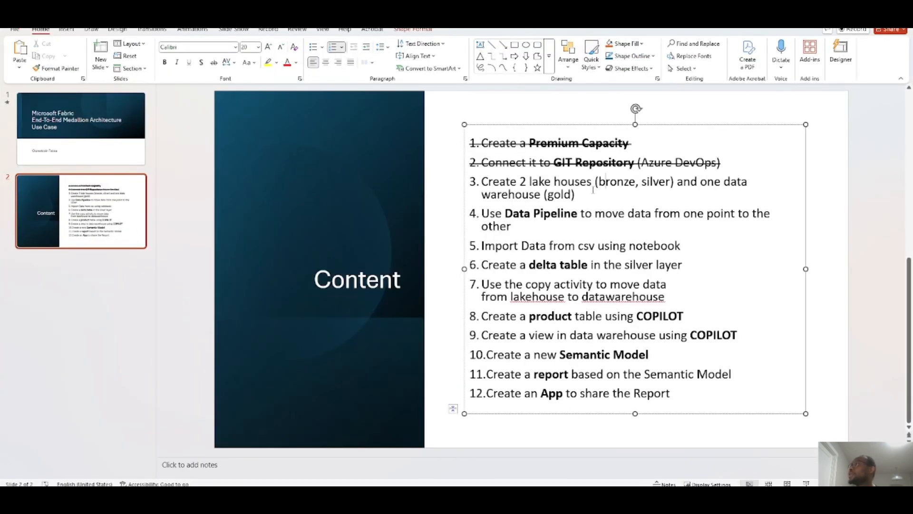
{"action": "triple_click", "coordinate": [564, 195]}
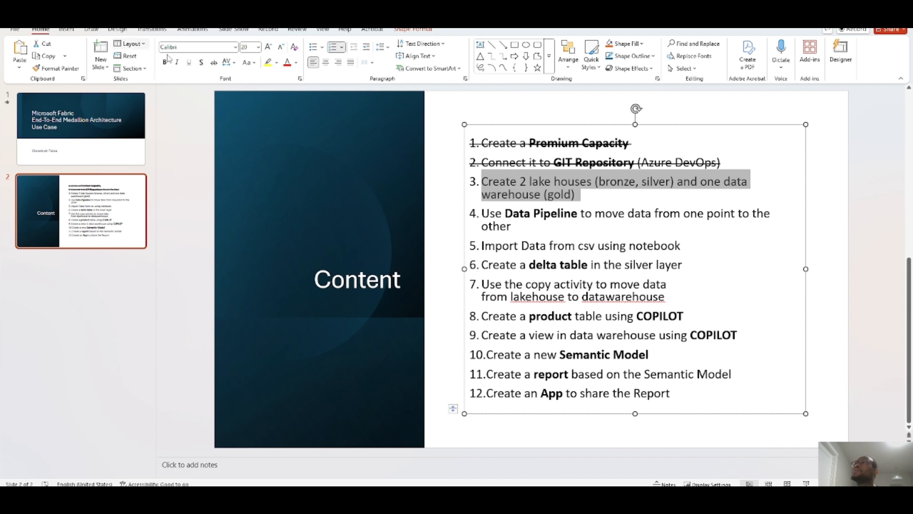
{"action": "left_click", "coordinate": [214, 62]}
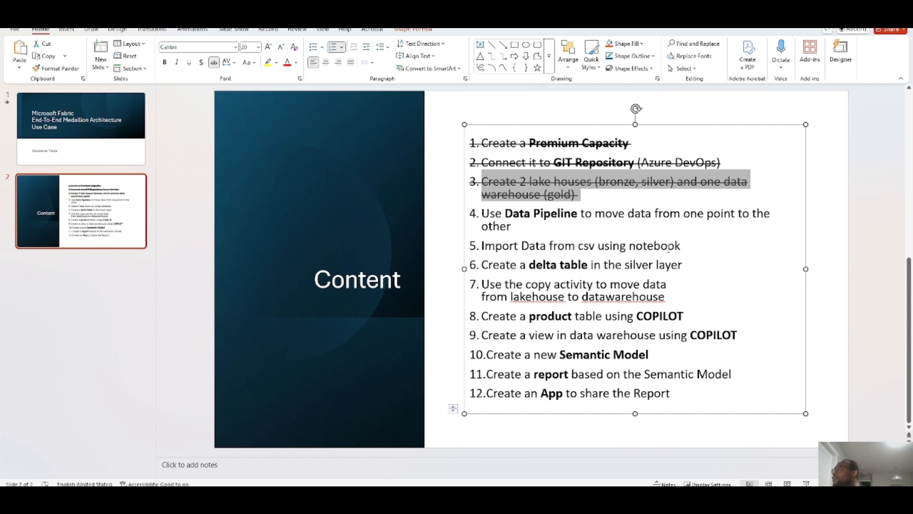
{"action": "left_click_drag", "start_coordinate": [680, 246], "coordinate": [495, 252]}
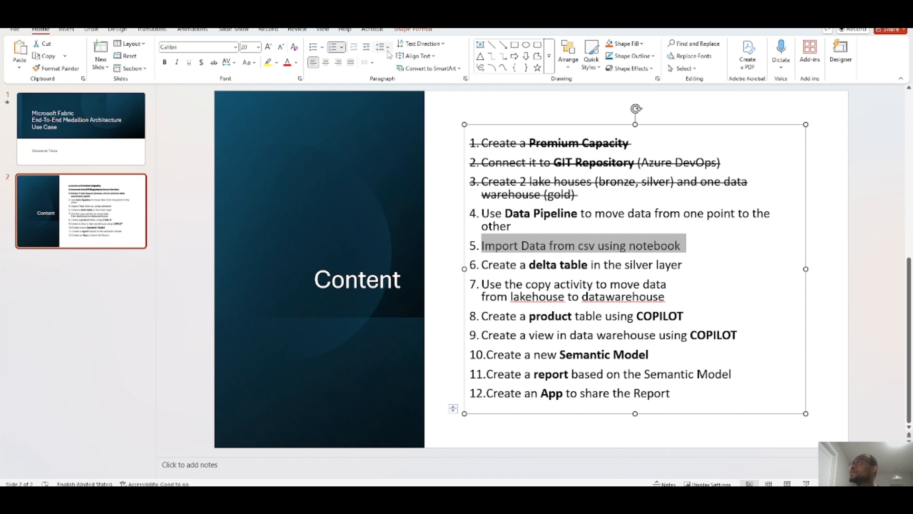
{"action": "left_click", "coordinate": [214, 62]}
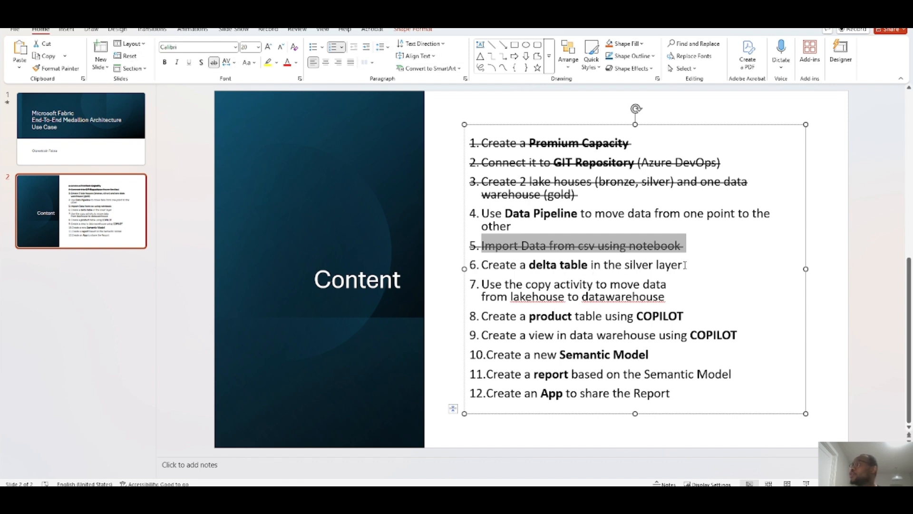
- Highlight item 6, creating a delta table in the silver layer, and switch back to the notebook
{"action": "left_click_drag", "start_coordinate": [684, 265], "coordinate": [478, 265]}
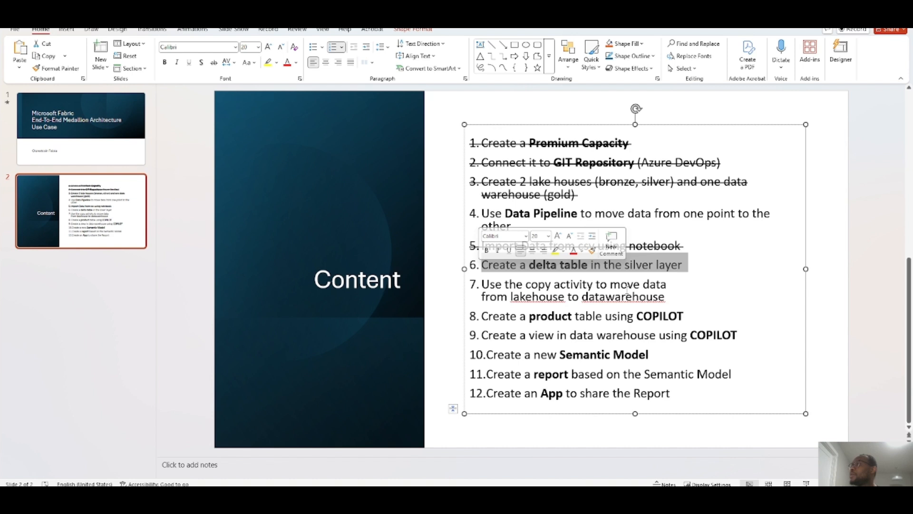
{"action": "left_click", "coordinate": [696, 263]}
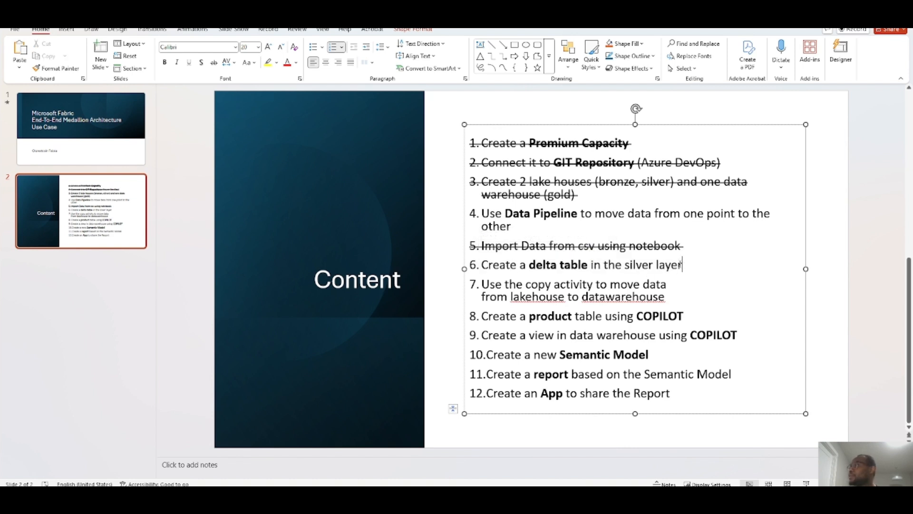
{"action": "left_click_drag", "start_coordinate": [684, 265], "coordinate": [495, 265]}
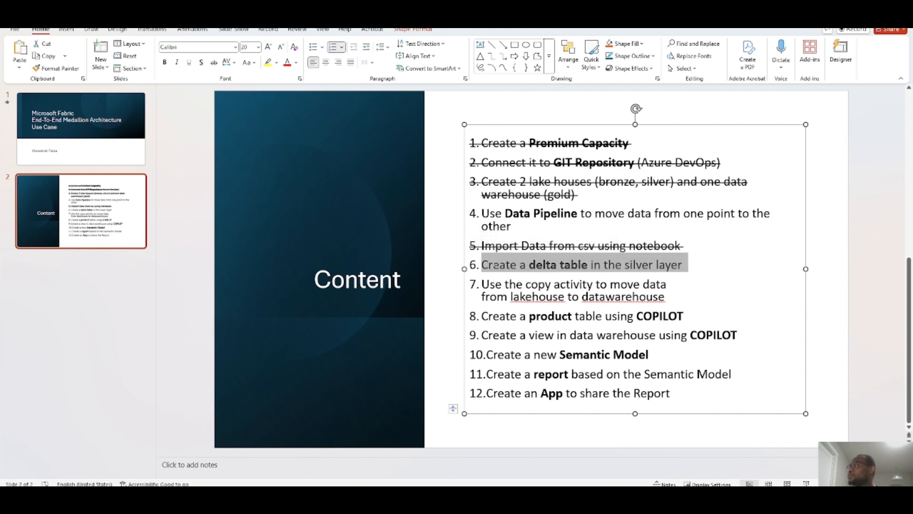
{"action": "left_click", "coordinate": [481, 215]}
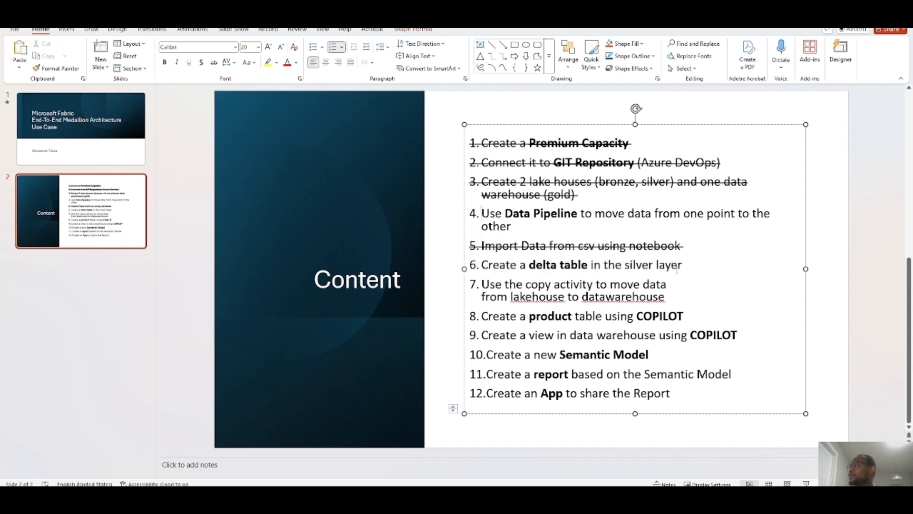
{"action": "left_click_drag", "start_coordinate": [685, 265], "coordinate": [482, 265]}
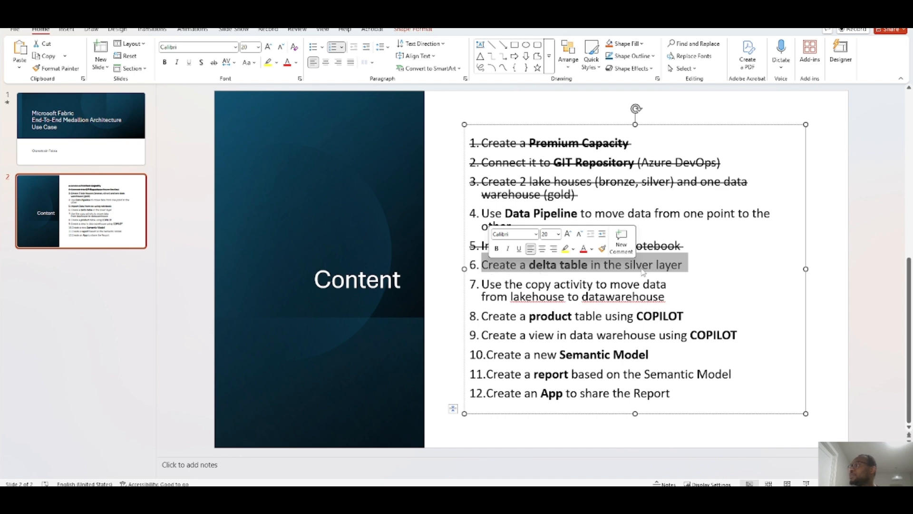
{"action": "key", "text": "alt+Tab"}
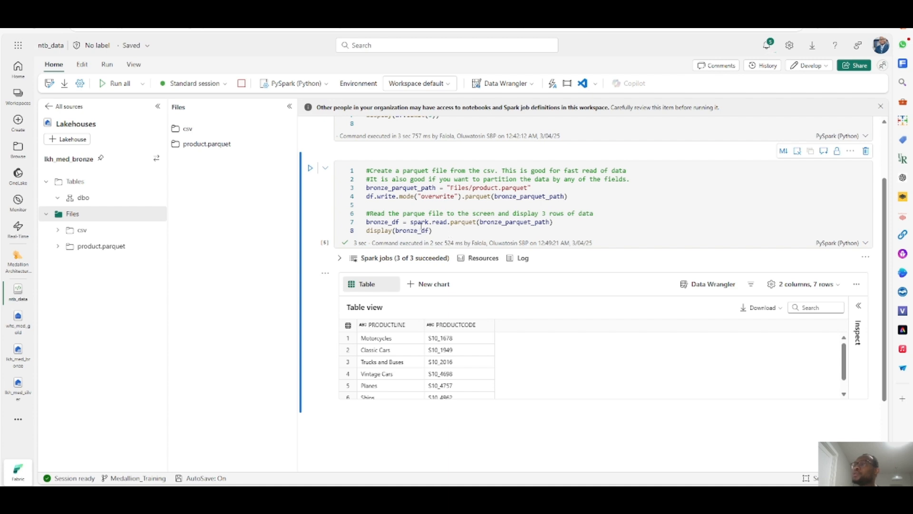
{"action": "left_click", "coordinate": [367, 231]}
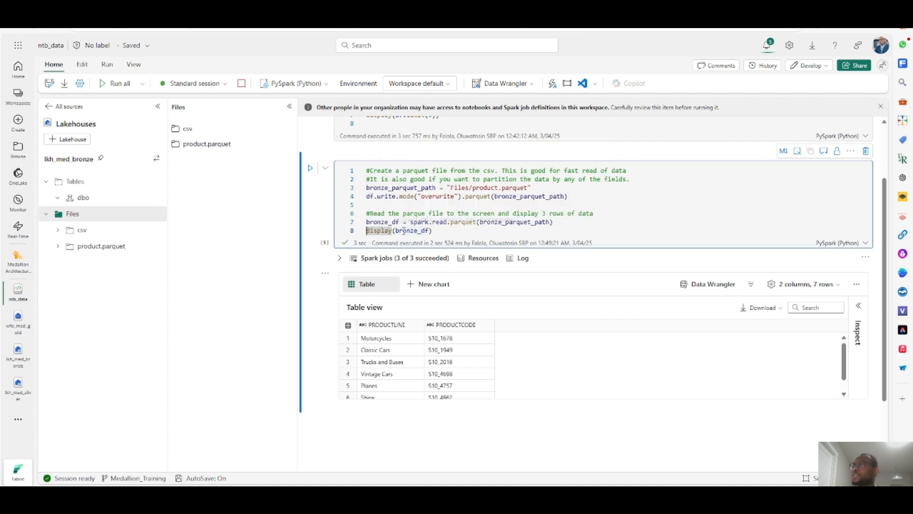
- Switch the notebook's attached lakehouse from lkh_med_bronze to lkh_med_silver
{"action": "double_click", "coordinate": [404, 230]}
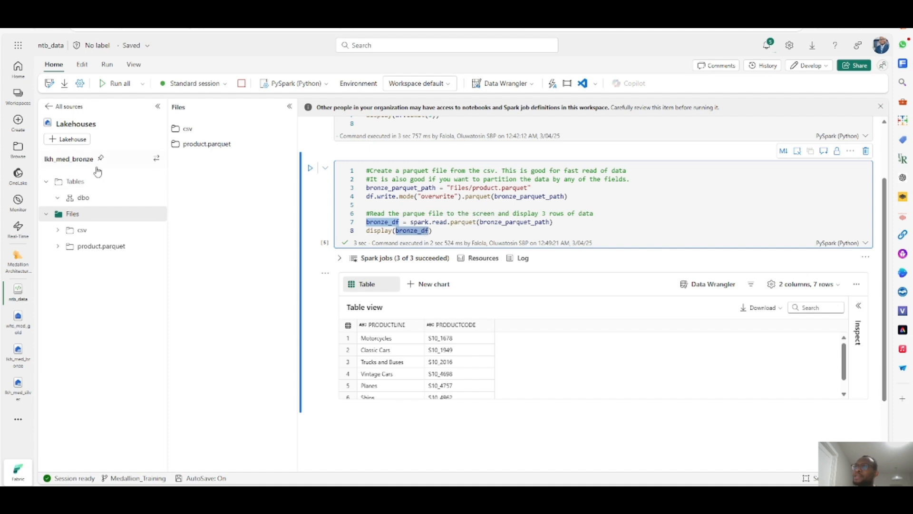
{"action": "left_click", "coordinate": [79, 160]}
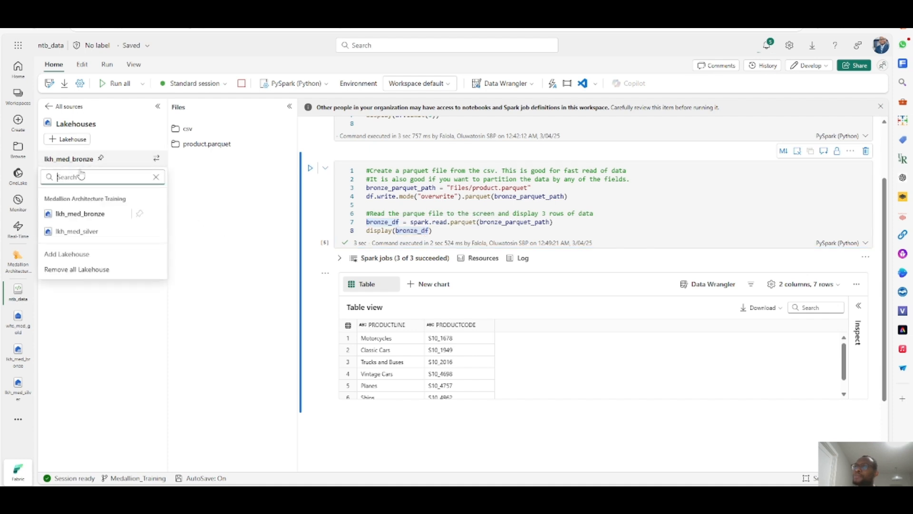
{"action": "left_click", "coordinate": [76, 233]}
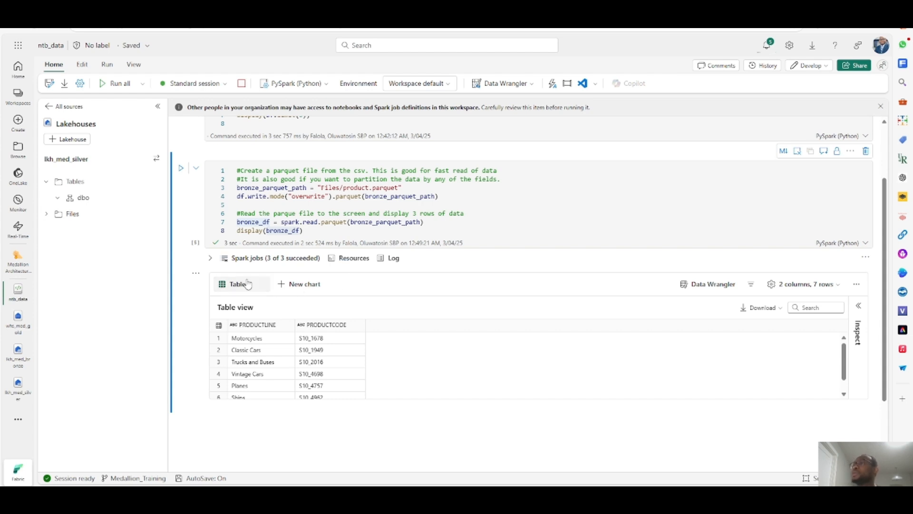
- Add a new code cell and paste code that writes bronze_df to silver_delta_path in delta format with overwrite mode
{"action": "scroll", "coordinate": [271, 192], "scroll_direction": "down", "scroll_amount": 2}
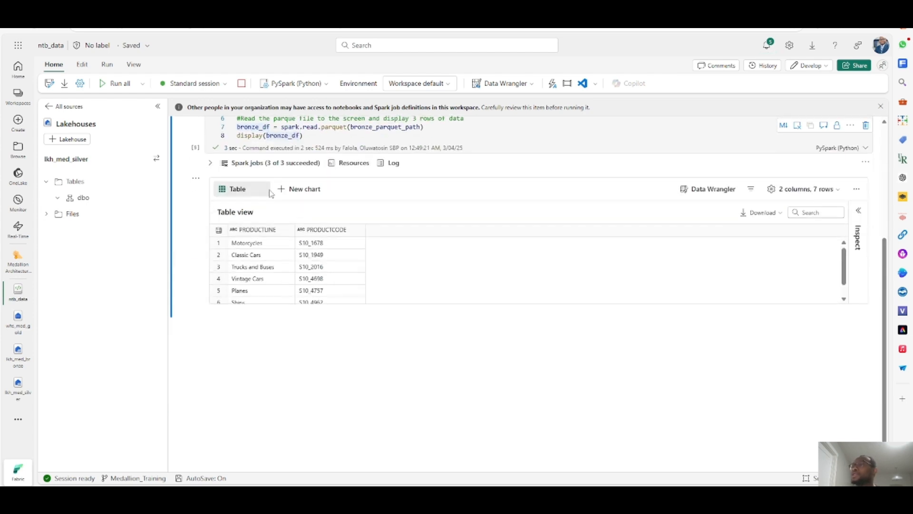
{"action": "left_click", "coordinate": [227, 318]}
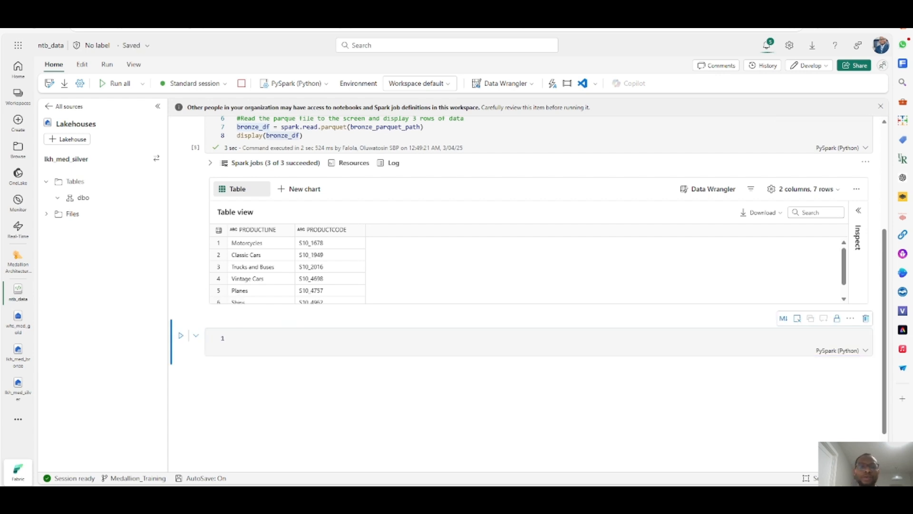
{"action": "left_click", "coordinate": [242, 339]}
{"action": "type", "text": "#Load data from bronze parquet to silver as delta table silver_df = bronze_df silver_df.write.mode(\"overwrite\").format(\"delta\").save(silver_delta_path)"}
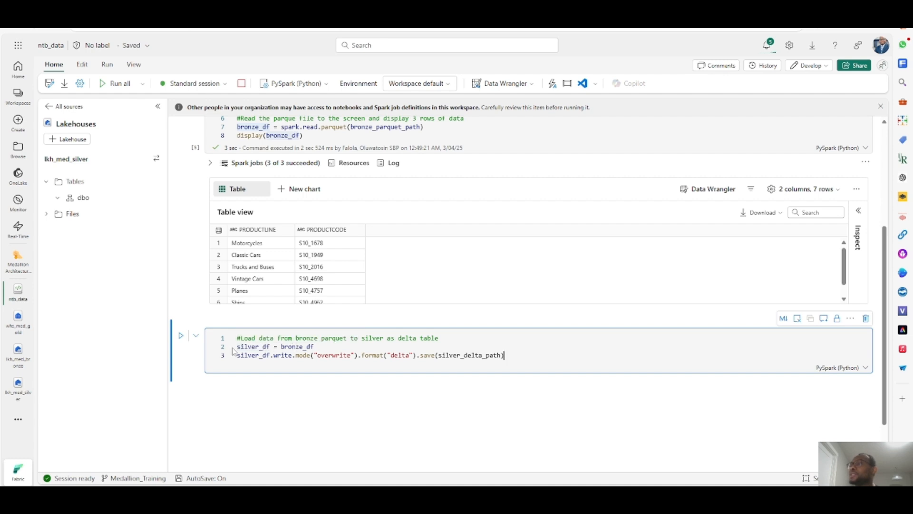
- Review the pasted code by highlighting silver_df, bronze_df, the delta and parquet formats, and silver_delta_path
{"action": "left_click_drag", "start_coordinate": [238, 348], "coordinate": [271, 346]}
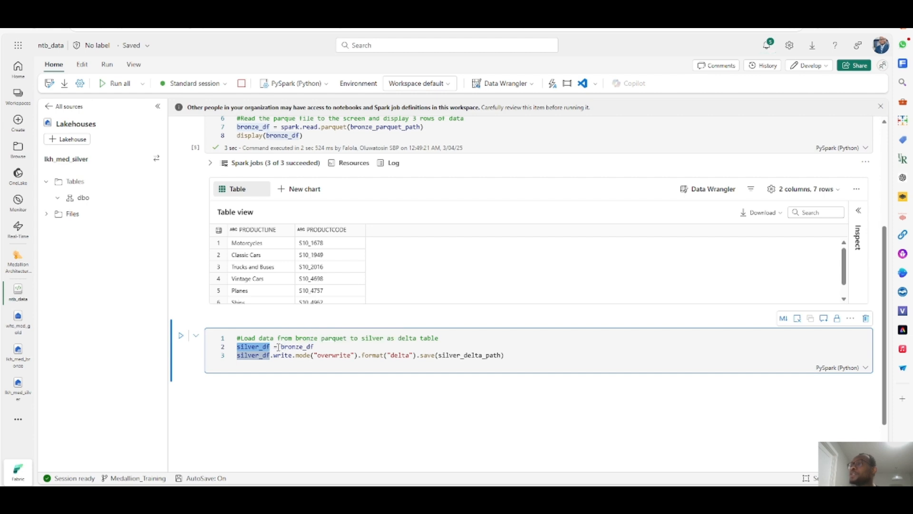
{"action": "left_click_drag", "start_coordinate": [316, 346], "coordinate": [281, 346]}
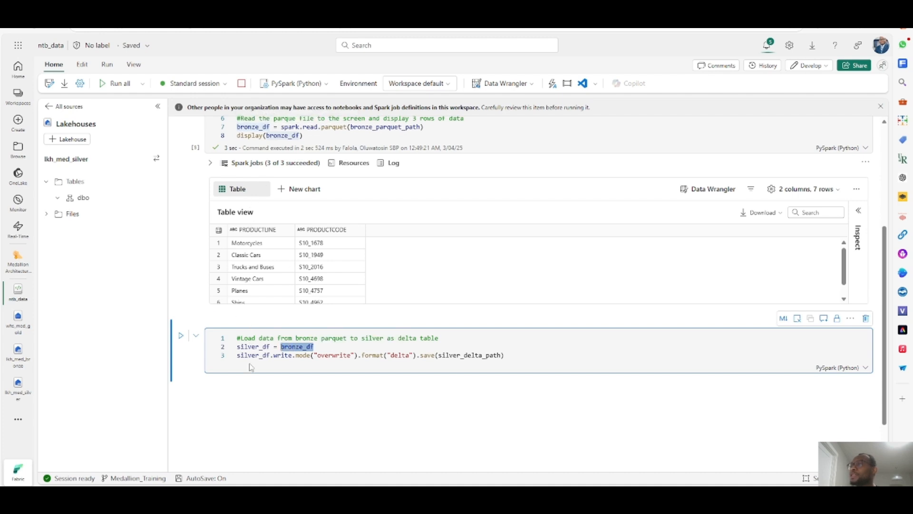
{"action": "double_click", "coordinate": [402, 357]}
{"action": "scroll", "coordinate": [403, 356], "scroll_direction": "up", "scroll_amount": 2}
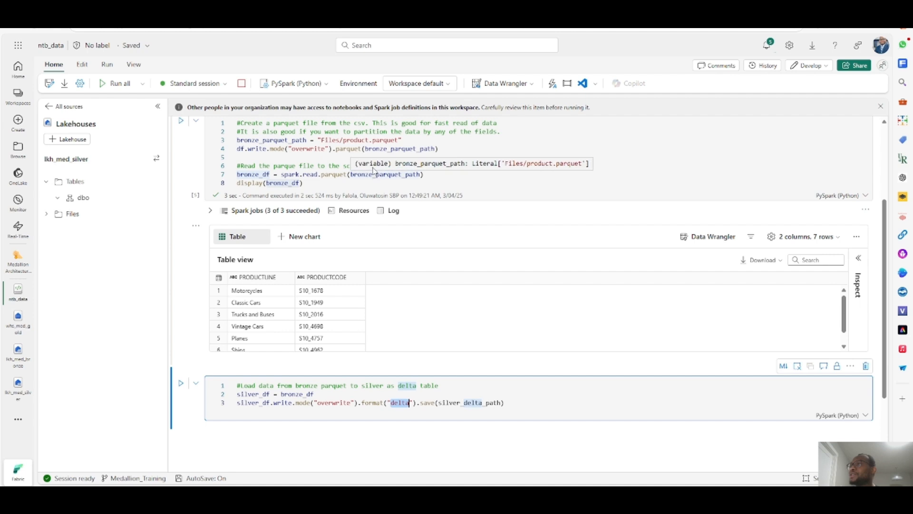
{"action": "double_click", "coordinate": [348, 149]}
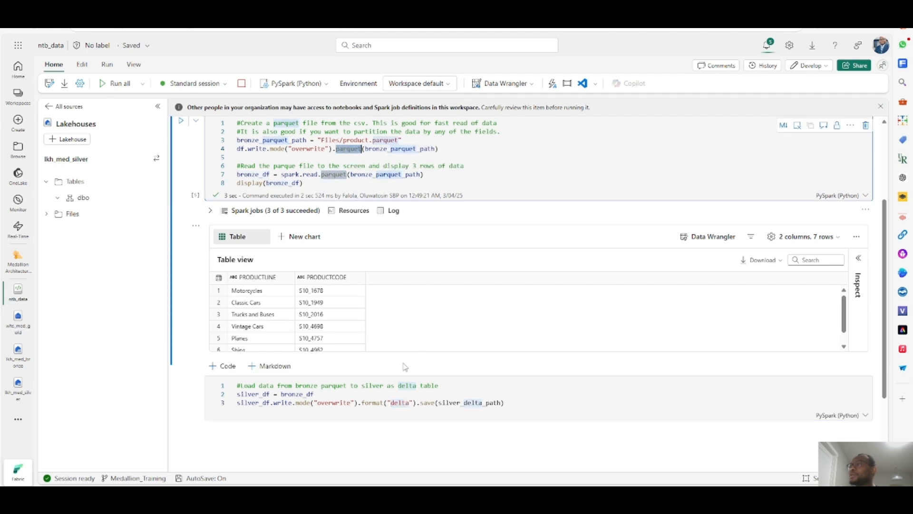
{"action": "double_click", "coordinate": [400, 403]}
{"action": "scroll", "coordinate": [431, 349], "scroll_direction": "down", "scroll_amount": 2}
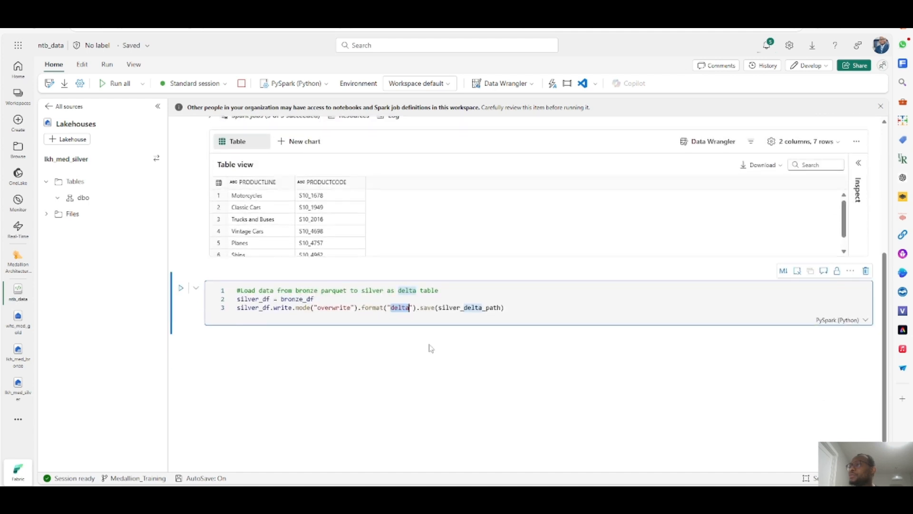
{"action": "left_click_drag", "start_coordinate": [438, 307], "coordinate": [499, 305]}
{"action": "key", "text": "ctrl+c"}
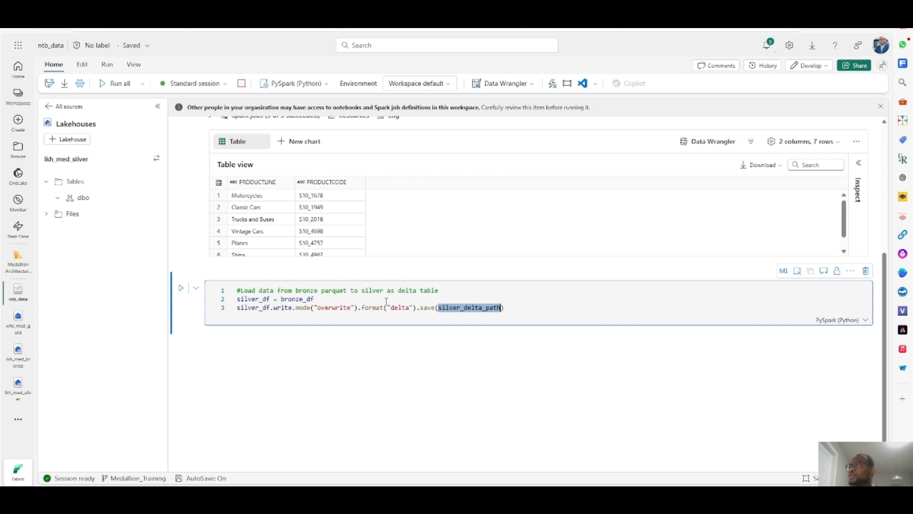
- Insert a new second line in the cell that begins assigning silver_delta_path
{"action": "left_click", "coordinate": [238, 300]}
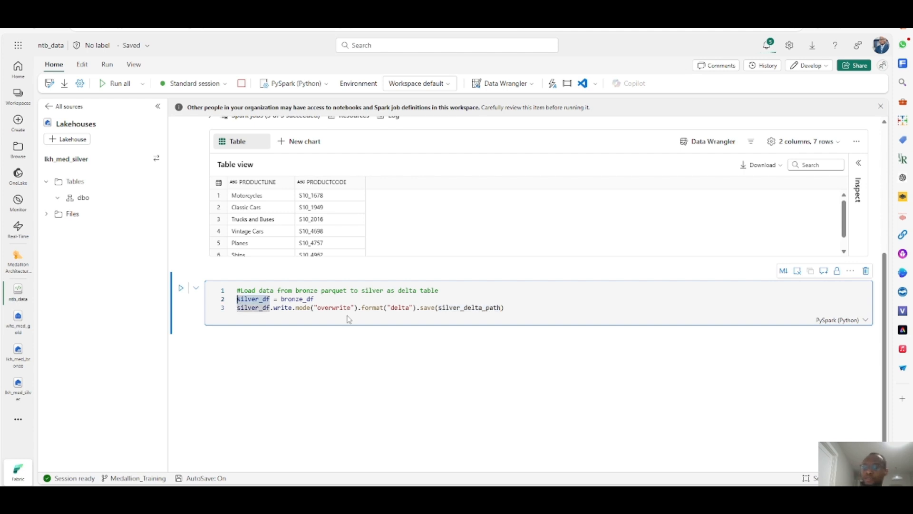
{"action": "key", "text": "Return"}
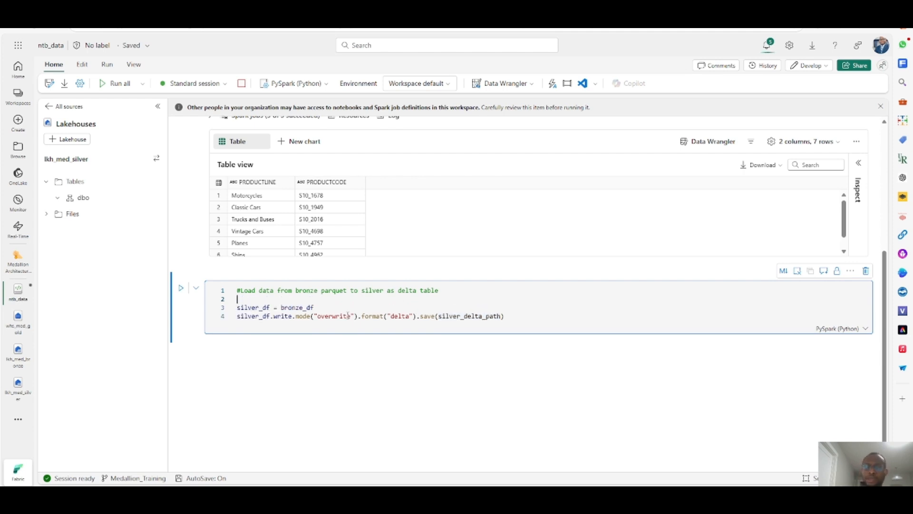
{"action": "key", "text": "ctrl+v"}
{"action": "type", "text": "="}
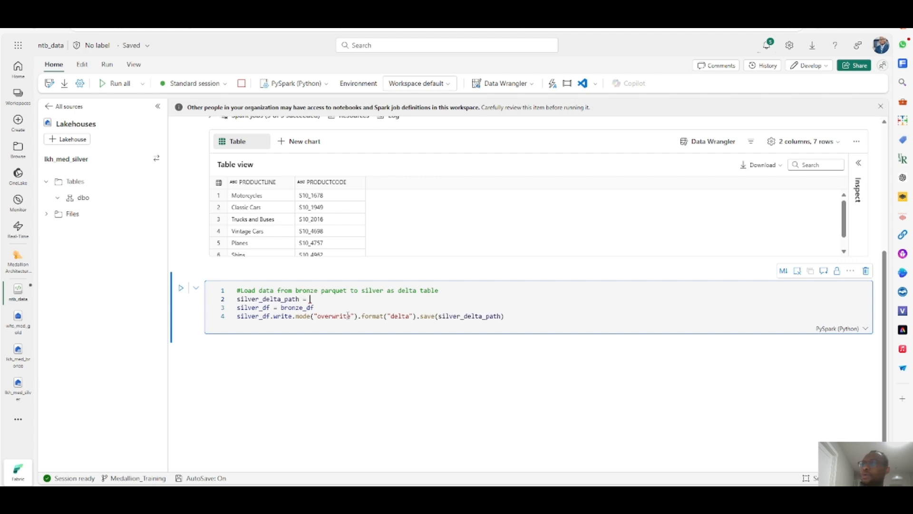
- Check the bronze parquet path in the earlier cell and set silver_delta_path to "/product"
{"action": "scroll", "coordinate": [420, 227], "scroll_direction": "up", "scroll_amount": 5}
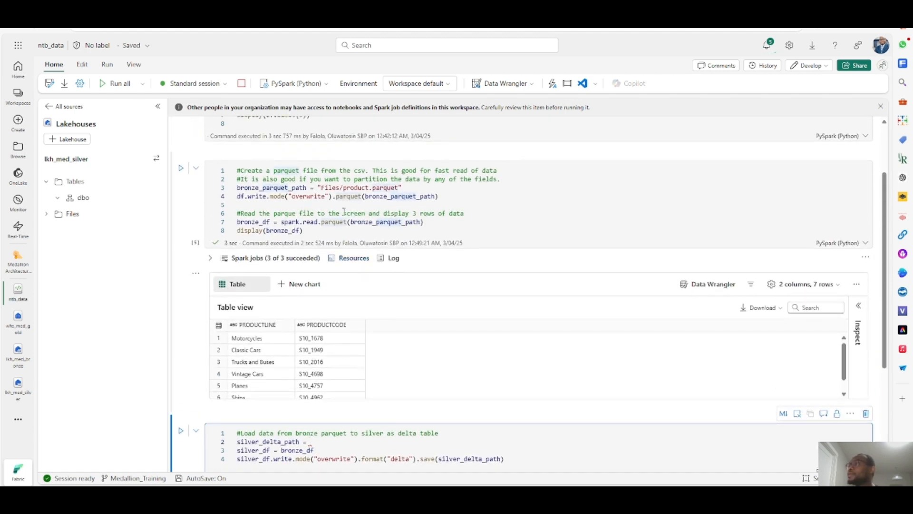
{"action": "mouse_move", "coordinate": [343, 188]}
{"action": "left_mouse_down"}
{"action": "mouse_move", "coordinate": [372, 188]}
{"action": "mouse_move", "coordinate": [341, 187]}
{"action": "left_mouse_up"}
{"action": "left_click", "coordinate": [369, 188]}
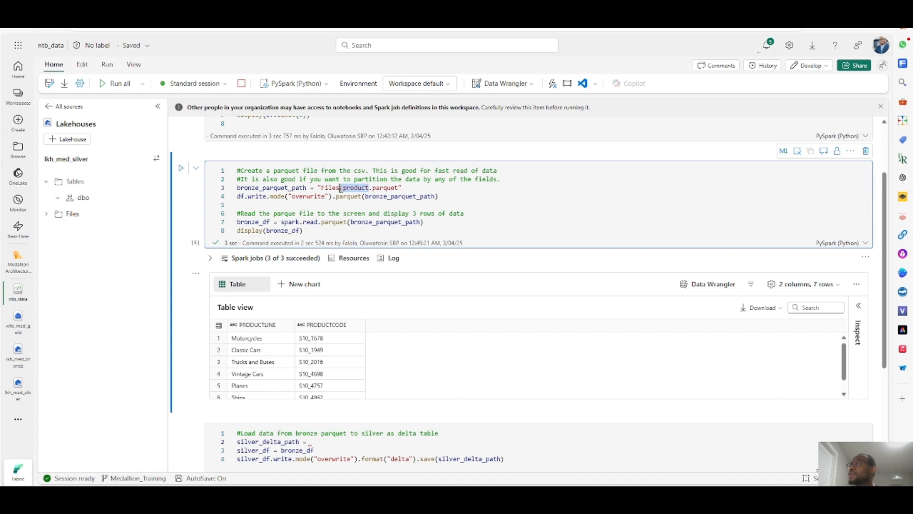
{"action": "scroll", "coordinate": [359, 404], "scroll_direction": "down", "scroll_amount": 2}
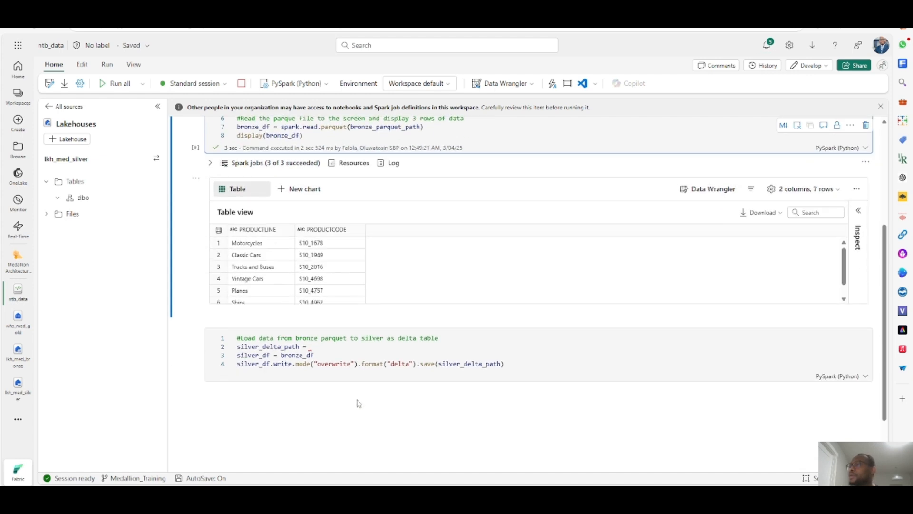
{"action": "left_click", "coordinate": [324, 346]}
{"action": "type", "text": "\"/product"}
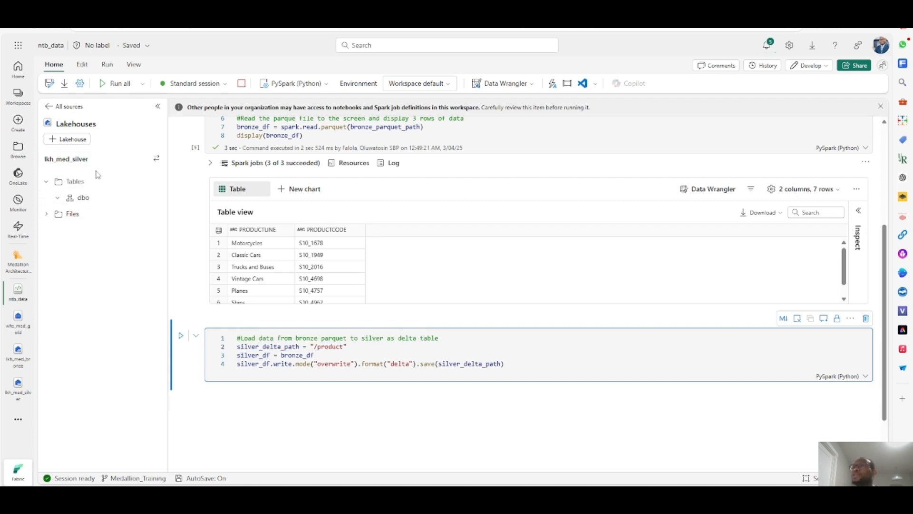
- Refresh the silver lakehouse explorer's Tables
{"action": "left_click", "coordinate": [73, 161]}
{"action": "left_click", "coordinate": [71, 159]}
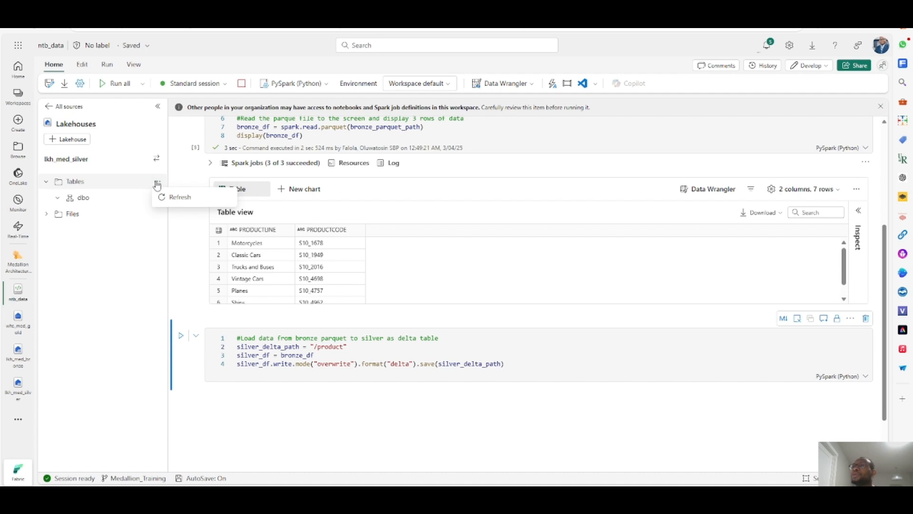
{"action": "left_click", "coordinate": [157, 185]}
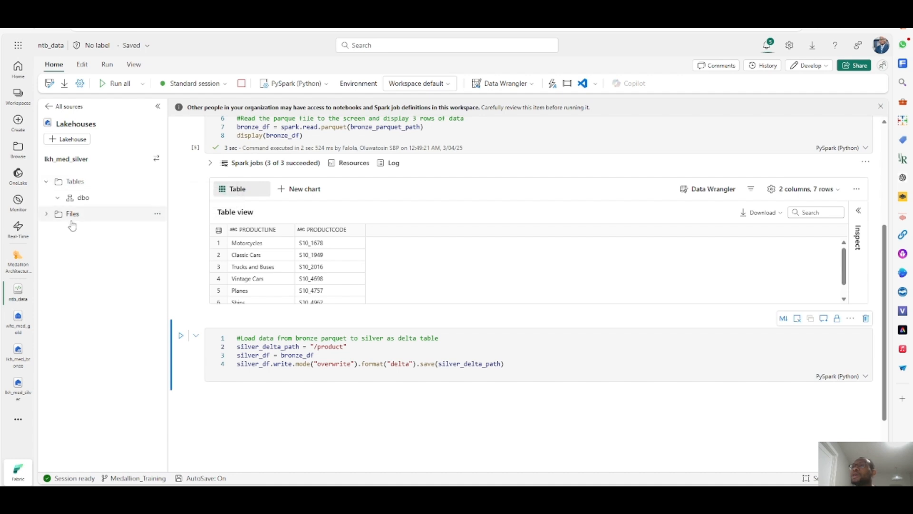
{"action": "left_click", "coordinate": [157, 217]}
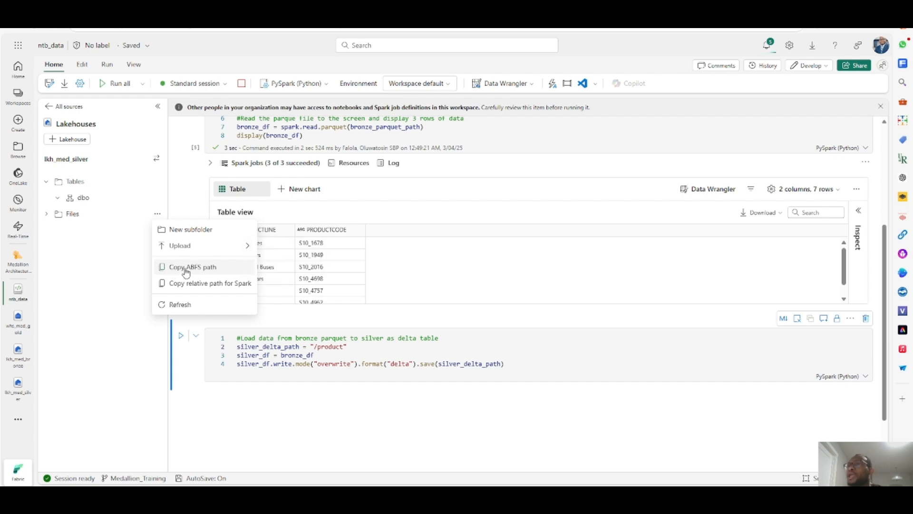
{"action": "left_click", "coordinate": [205, 285]}
{"action": "left_click", "coordinate": [315, 347]}
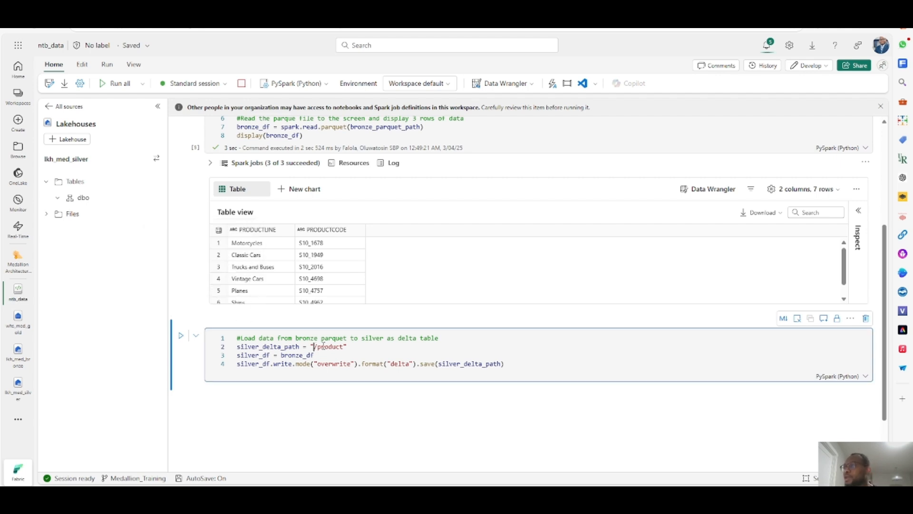
{"action": "type", "text": "Files"}
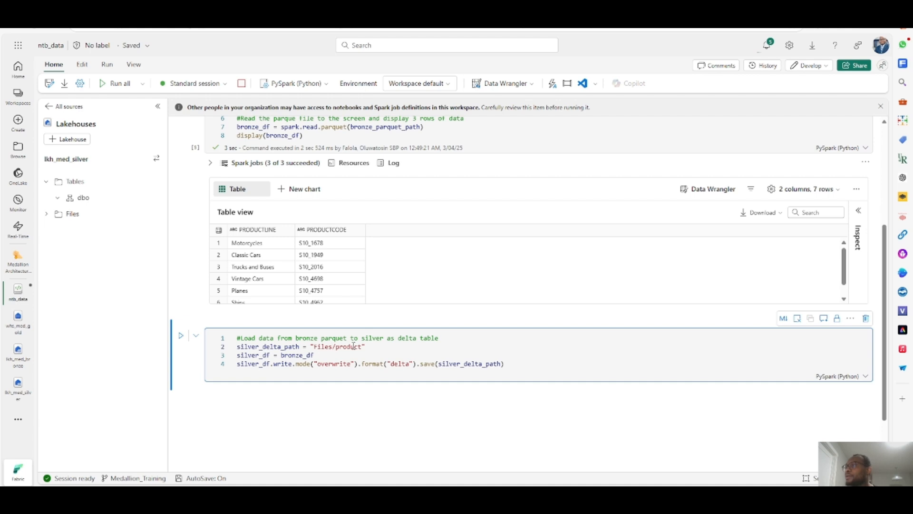
{"action": "key", "text": "BackSpace"}
{"action": "key", "text": "BackSpace"}
{"action": "key", "text": "BackSpace"}
{"action": "key", "text": "BackSpace"}
{"action": "key", "text": "BackSpace"}
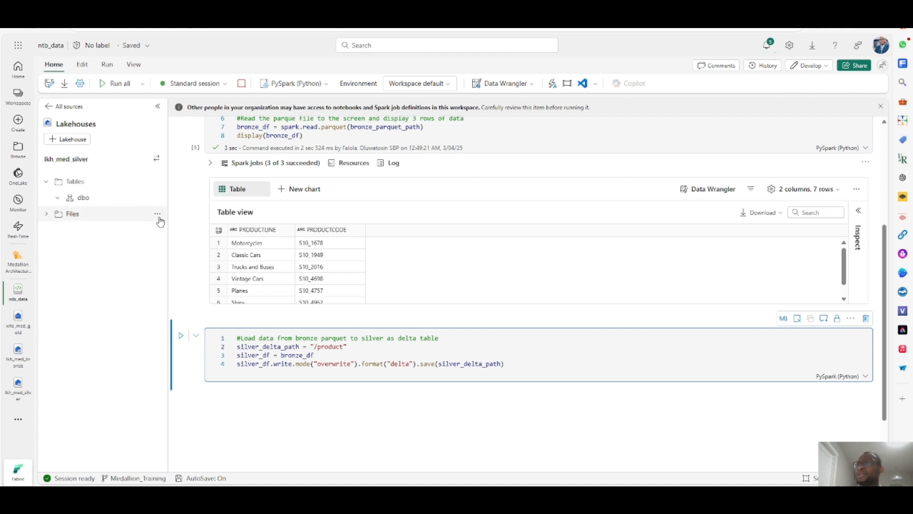
- Copy the silver Files folder's ABFS path and paste it at the start of silver_delta_path
{"action": "left_click", "coordinate": [157, 214]}
{"action": "left_click", "coordinate": [189, 268]}
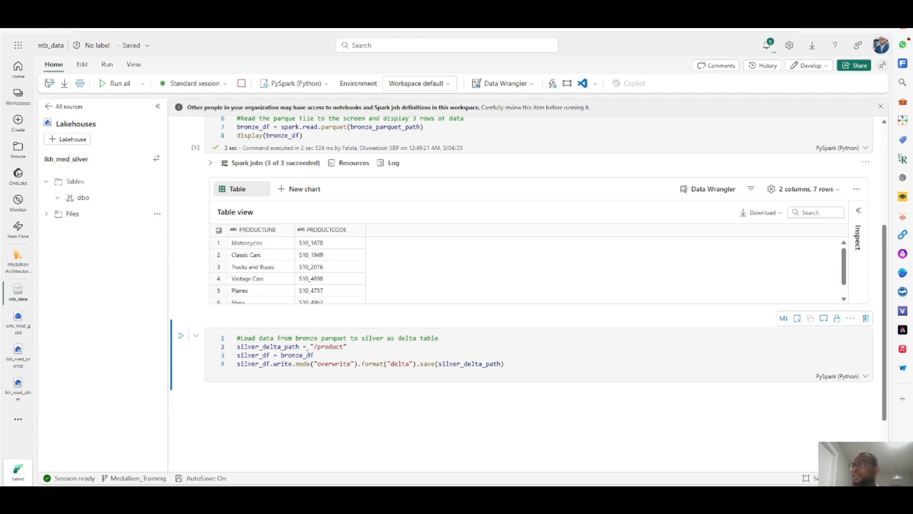
{"action": "left_click", "coordinate": [315, 346]}
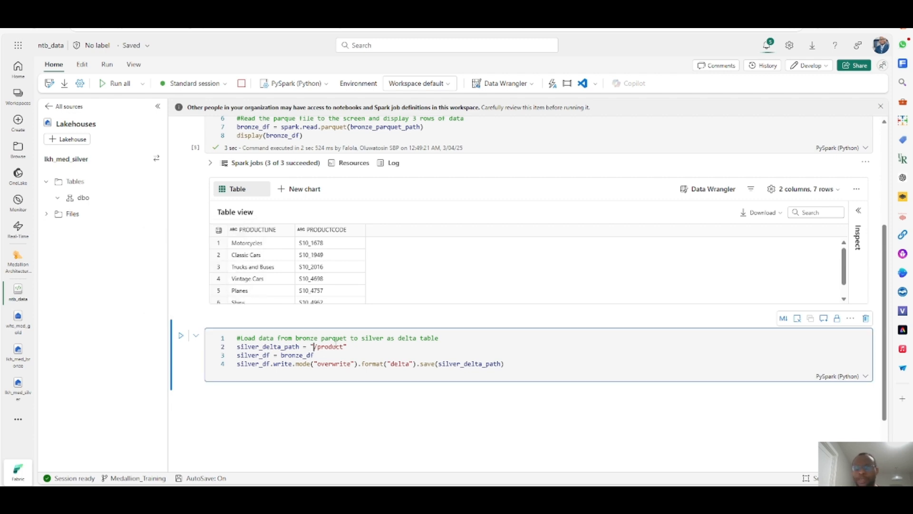
{"action": "key", "text": "ctrl+v"}
- Replace the Files segment in silver_delta_path with Table
{"action": "left_click", "coordinate": [754, 346]}
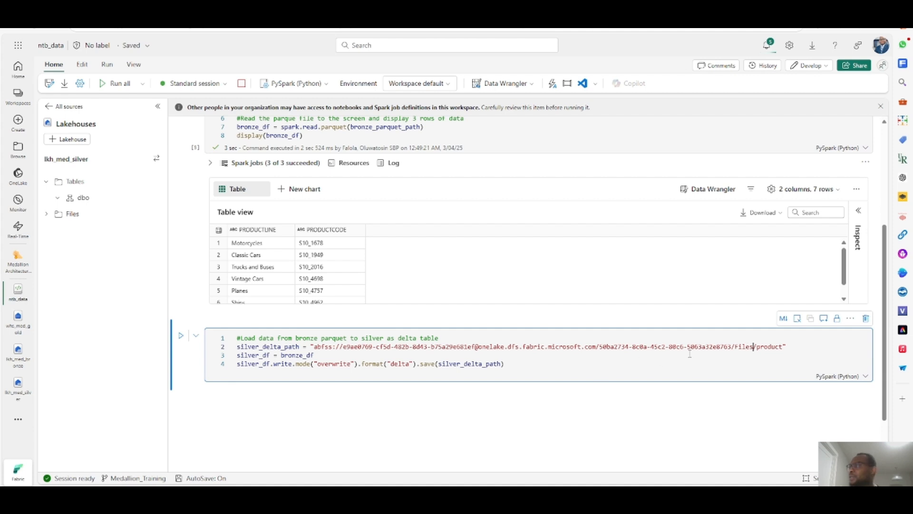
{"action": "double_click", "coordinate": [742, 347]}
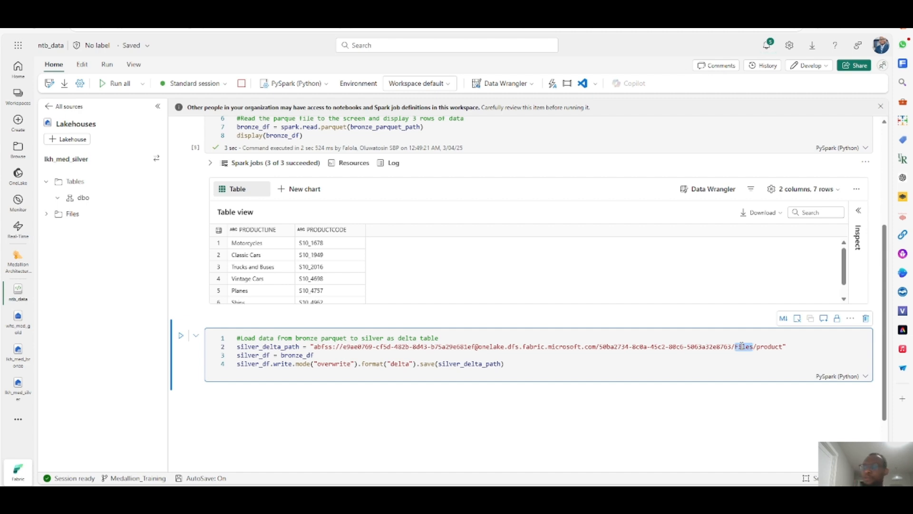
{"action": "type", "text": "Table"}
{"action": "double_click", "coordinate": [769, 347]}
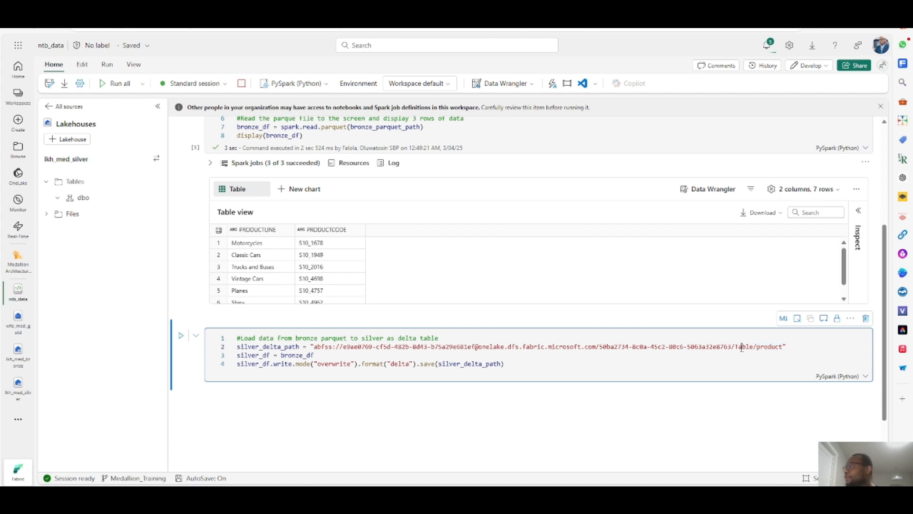
{"action": "double_click", "coordinate": [742, 347]}
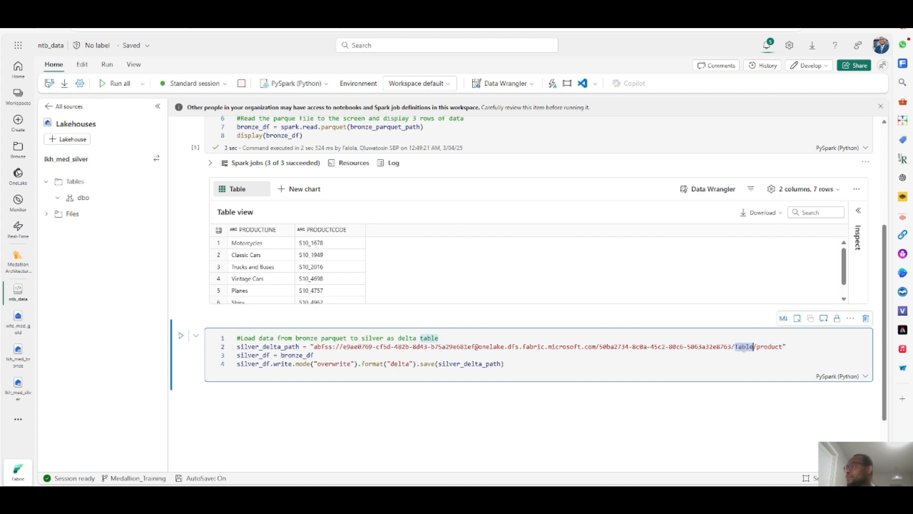
- Run the silver cell and scroll through its diagnostic output
{"action": "left_click", "coordinate": [182, 337]}
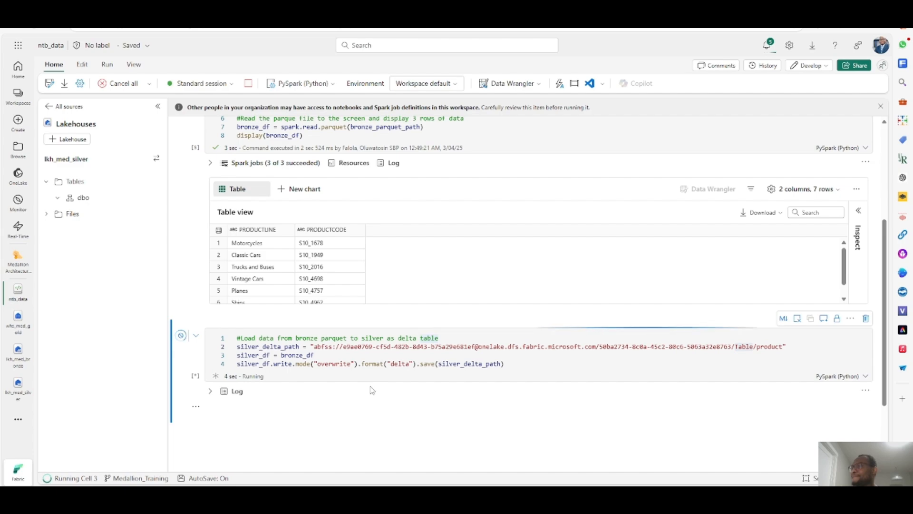
{"action": "scroll", "coordinate": [368, 371], "scroll_direction": "down", "scroll_amount": 5}
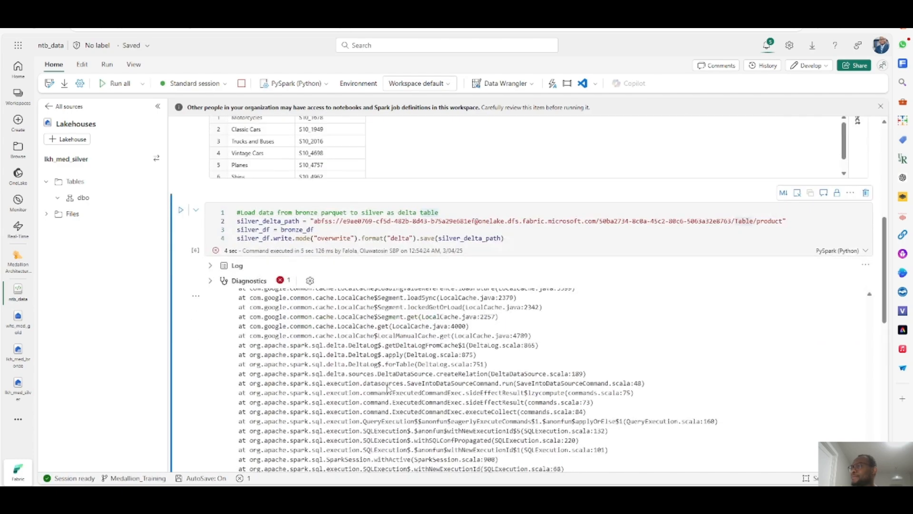
{"action": "scroll", "coordinate": [360, 325], "scroll_direction": "up", "scroll_amount": 10}
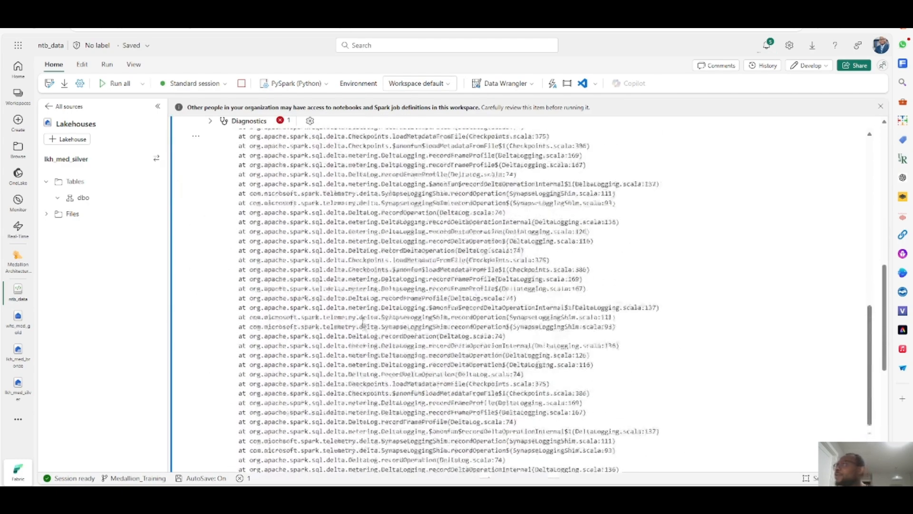
- Scroll through the silver cell's diagnostic output to examine the error traceback
{"action": "scroll", "coordinate": [374, 275], "scroll_direction": "up", "scroll_amount": 3}
{"action": "scroll", "coordinate": [375, 275], "scroll_direction": "down", "scroll_amount": 3}
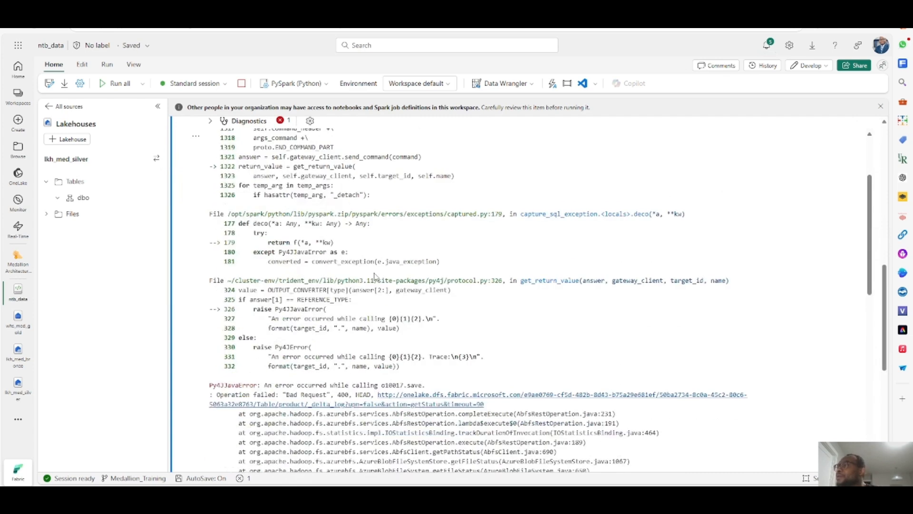
{"action": "scroll", "coordinate": [350, 381], "scroll_direction": "up", "scroll_amount": 3}
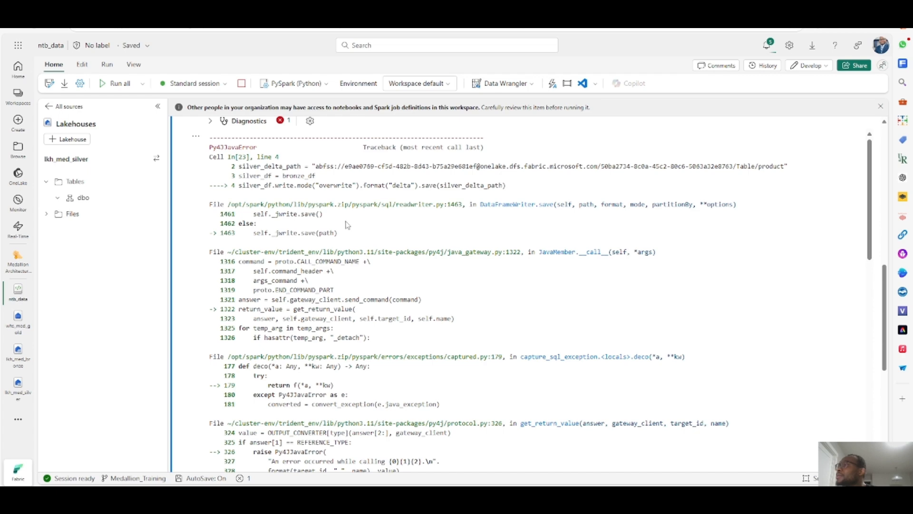
{"action": "scroll", "coordinate": [361, 261], "scroll_direction": "up", "scroll_amount": 5}
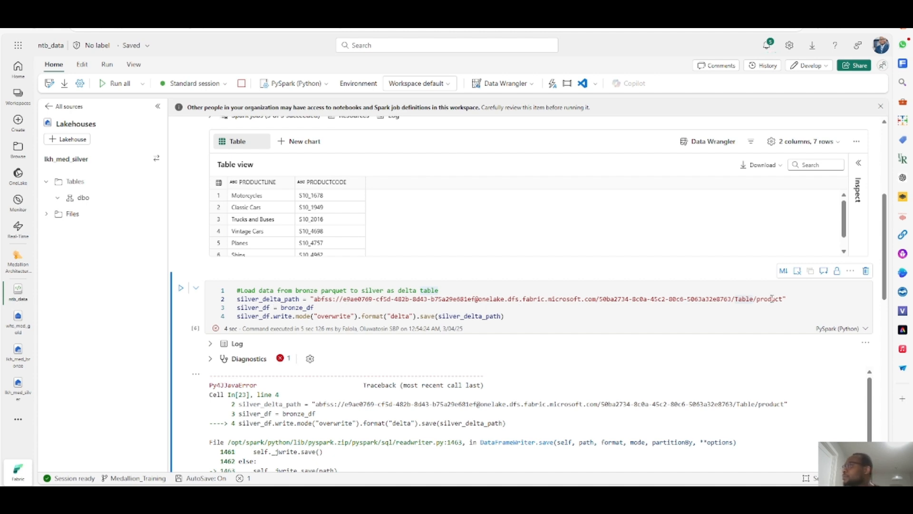
{"action": "left_click", "coordinate": [801, 301]}
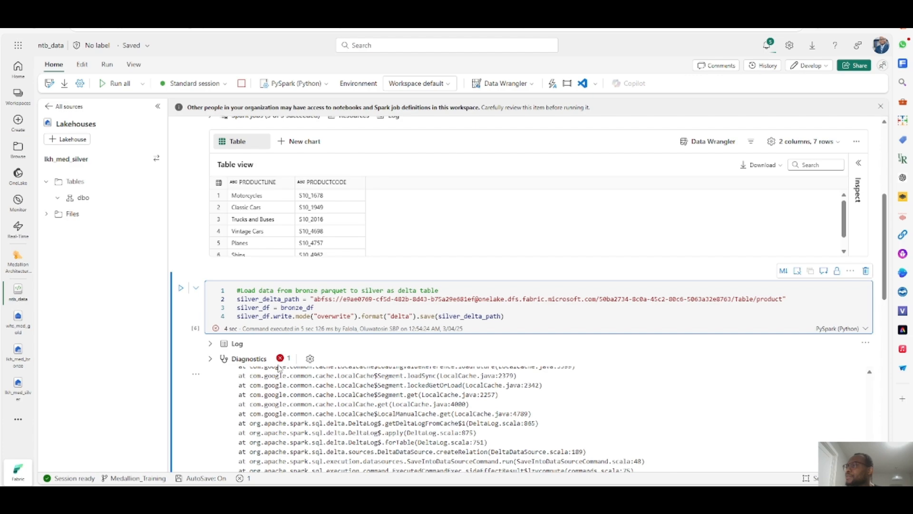
{"action": "left_click", "coordinate": [211, 361]}
{"action": "scroll", "coordinate": [307, 391], "scroll_direction": "up", "scroll_amount": 2}
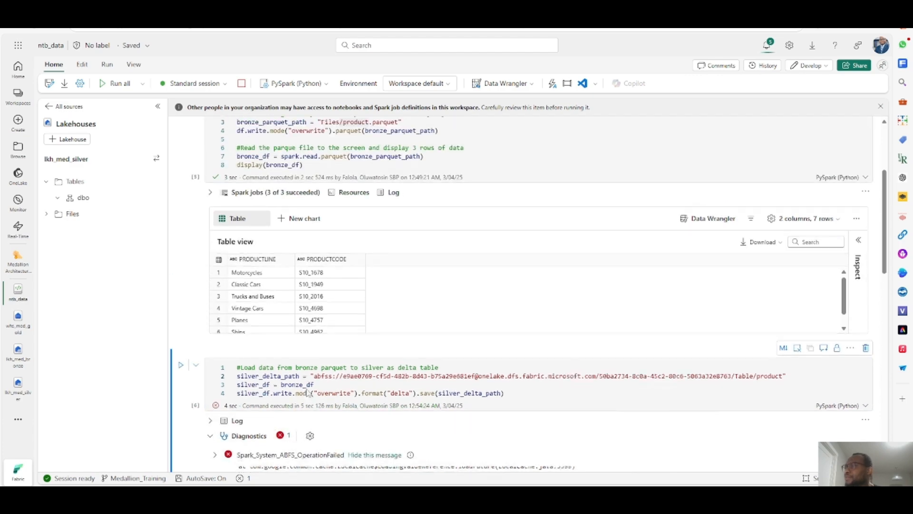
{"action": "scroll", "coordinate": [317, 343], "scroll_direction": "down", "scroll_amount": 5}
{"action": "scroll", "coordinate": [320, 330], "scroll_direction": "up", "scroll_amount": 4}
{"action": "scroll", "coordinate": [320, 330], "scroll_direction": "up", "scroll_amount": 6}
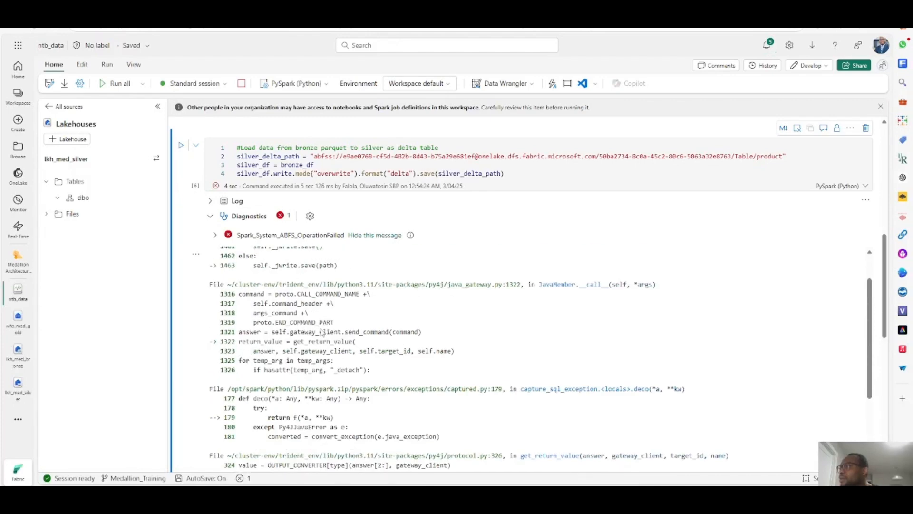
{"action": "scroll", "coordinate": [322, 332], "scroll_direction": "down", "scroll_amount": 3}
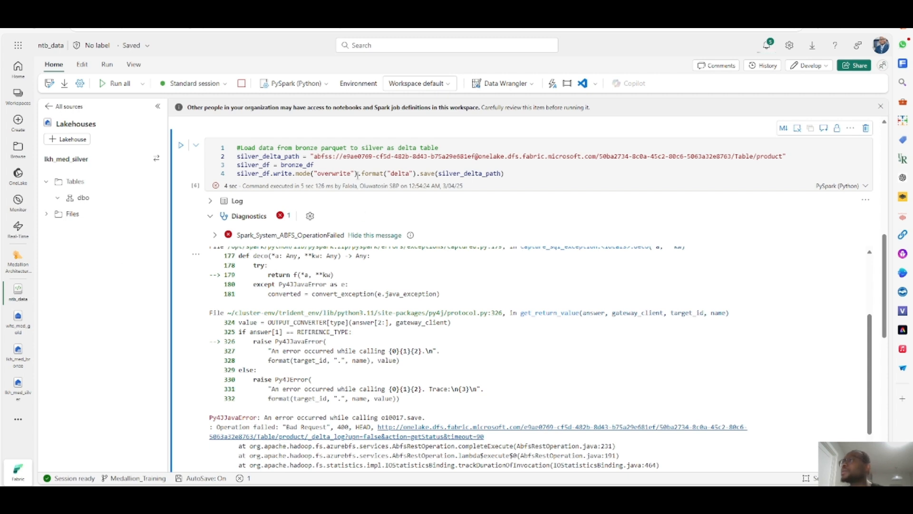
{"action": "scroll", "coordinate": [330, 228], "scroll_direction": "up", "scroll_amount": 1}
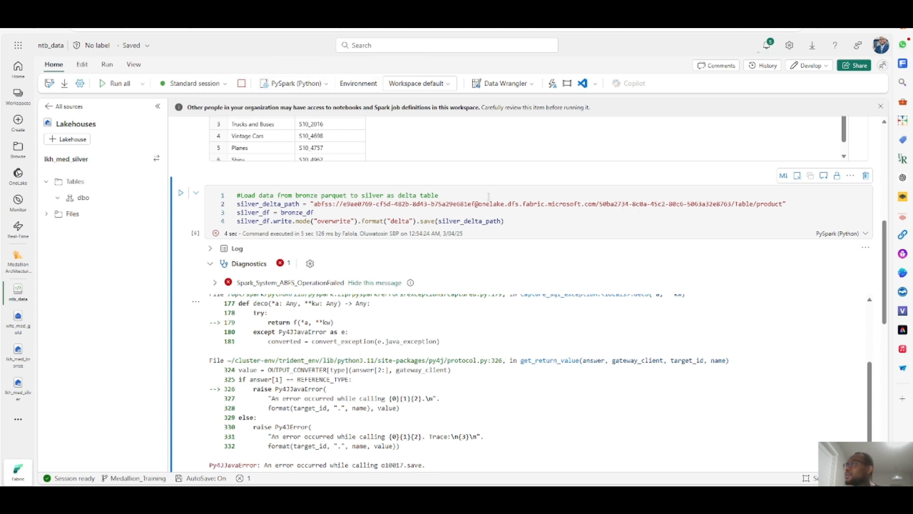
{"action": "scroll", "coordinate": [328, 210], "scroll_direction": "up", "scroll_amount": 1}
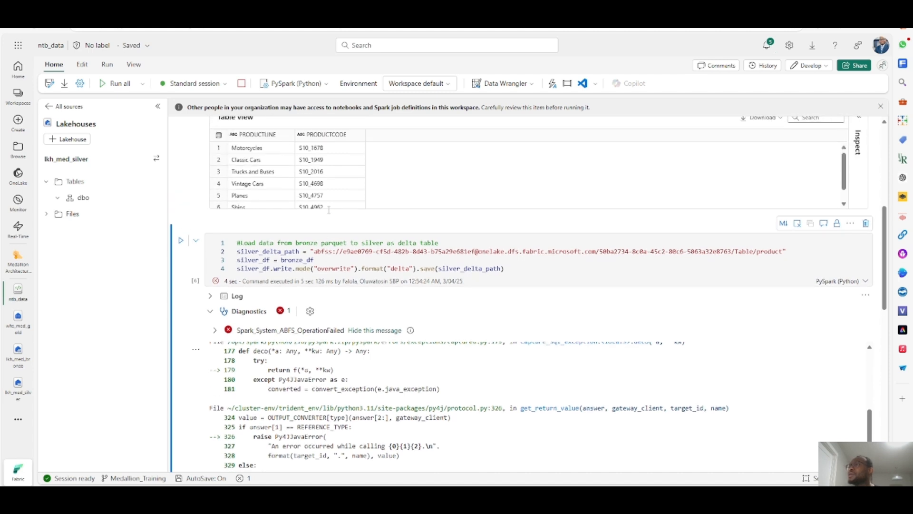
- Re-run the bronze cell that reads product.parquet into bronze_df and displays it
{"action": "left_click", "coordinate": [404, 263]}
{"action": "key", "text": "ctrl+shift+Left"}
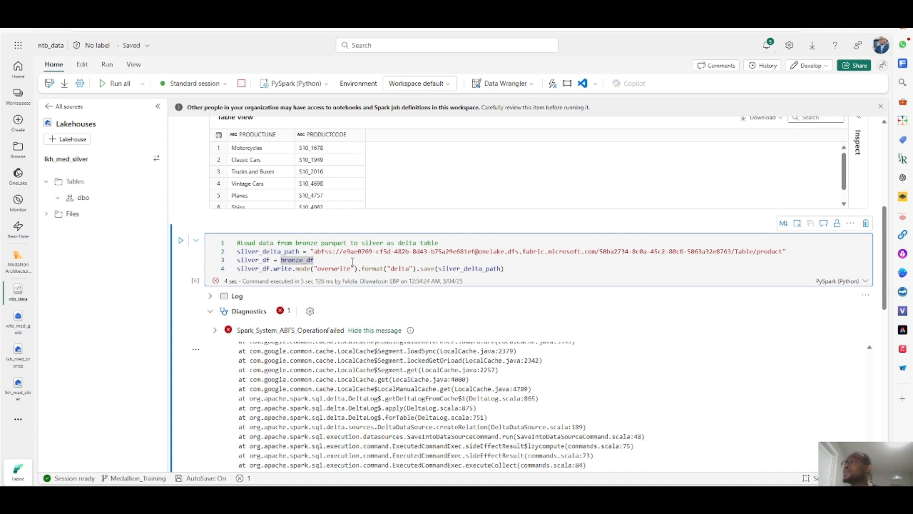
{"action": "left_click", "coordinate": [518, 269]}
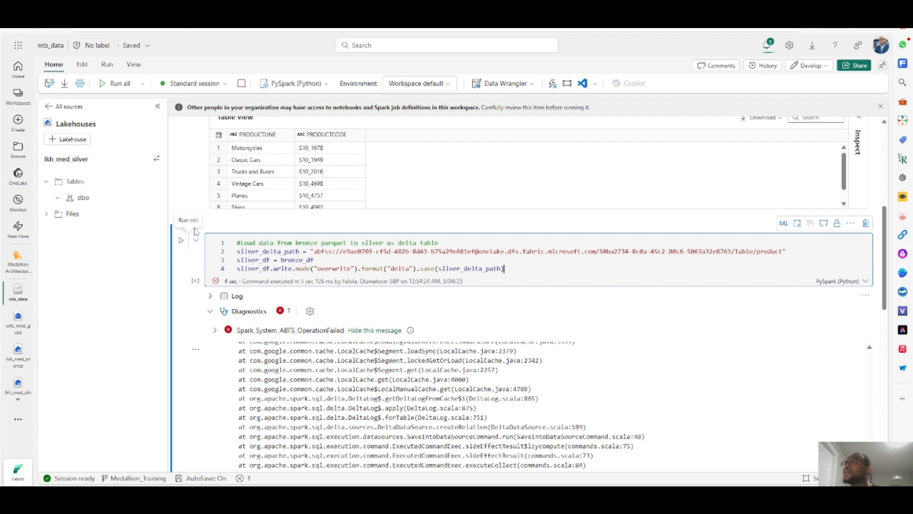
{"action": "scroll", "coordinate": [226, 222], "scroll_direction": "up", "scroll_amount": 2}
{"action": "scroll", "coordinate": [226, 203], "scroll_direction": "up", "scroll_amount": 3}
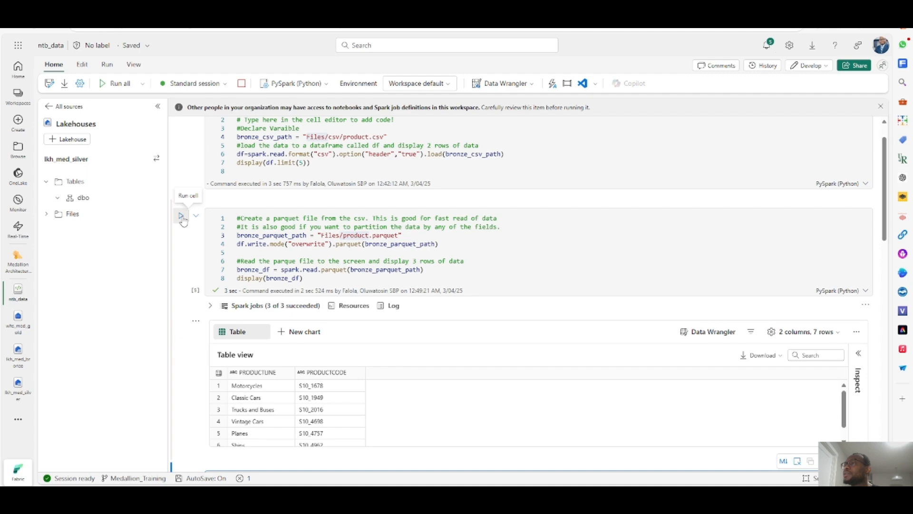
{"action": "left_click", "coordinate": [181, 217]}
{"action": "scroll", "coordinate": [203, 285], "scroll_direction": "down", "scroll_amount": 3}
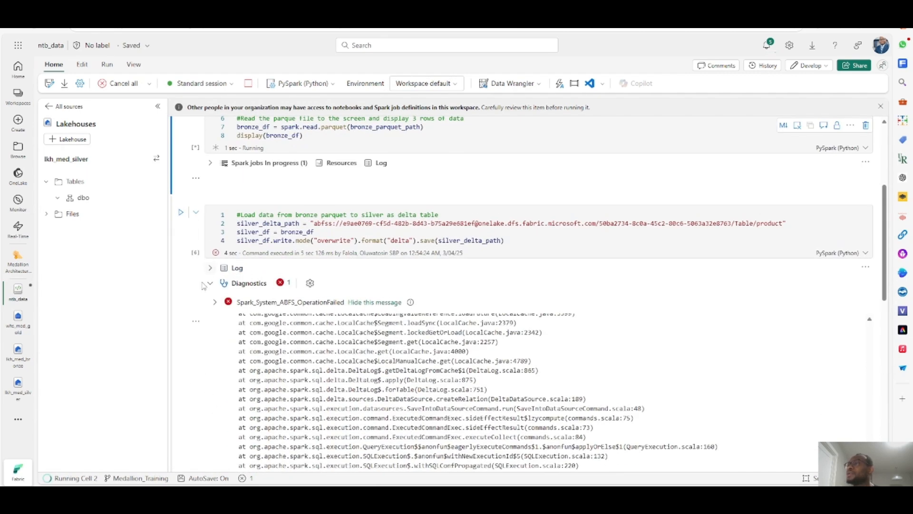
{"action": "left_click", "coordinate": [195, 321]}
{"action": "left_click", "coordinate": [218, 339]}
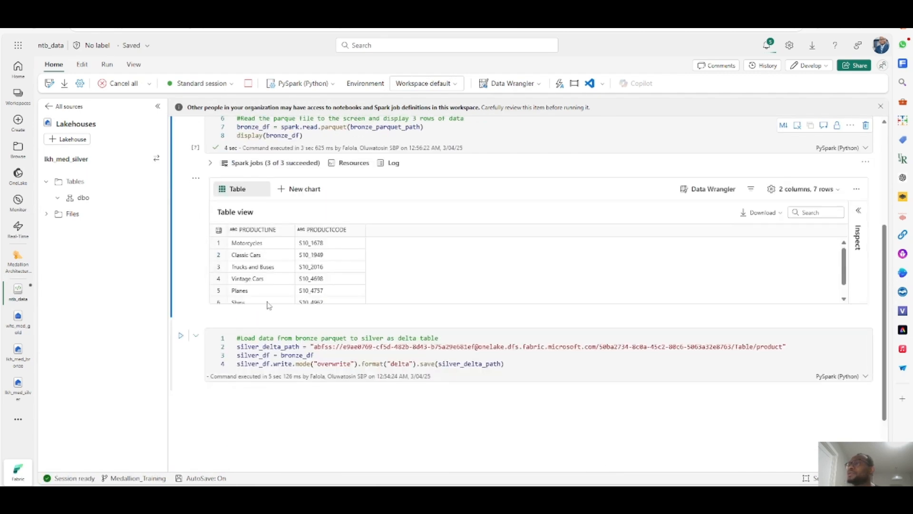
- Re-run the silver cell that writes bronze_df as a delta table to silver_delta_path
{"action": "scroll", "coordinate": [267, 286], "scroll_direction": "down", "scroll_amount": 2}
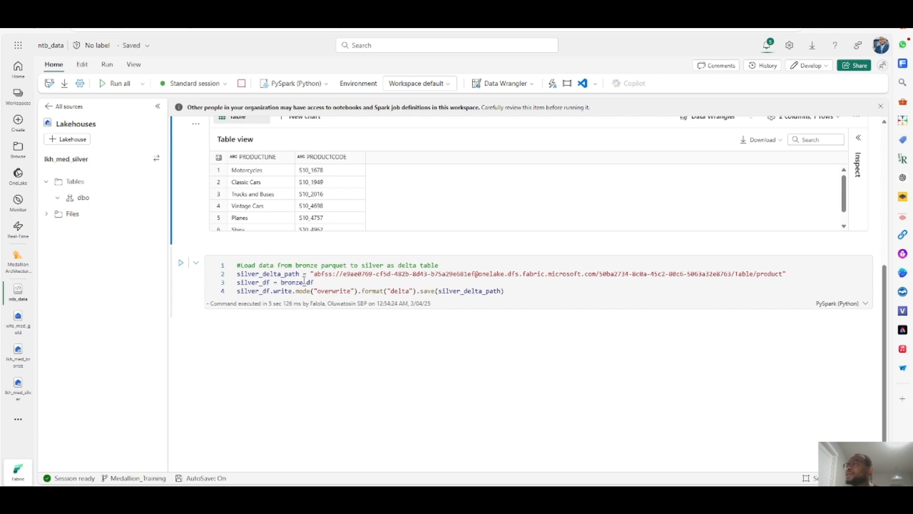
{"action": "double_click", "coordinate": [239, 275]}
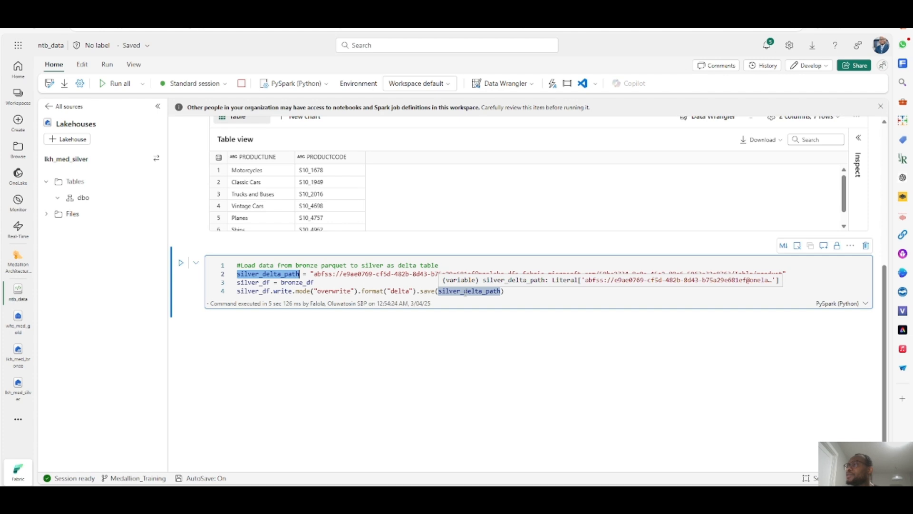
{"action": "double_click", "coordinate": [303, 282]}
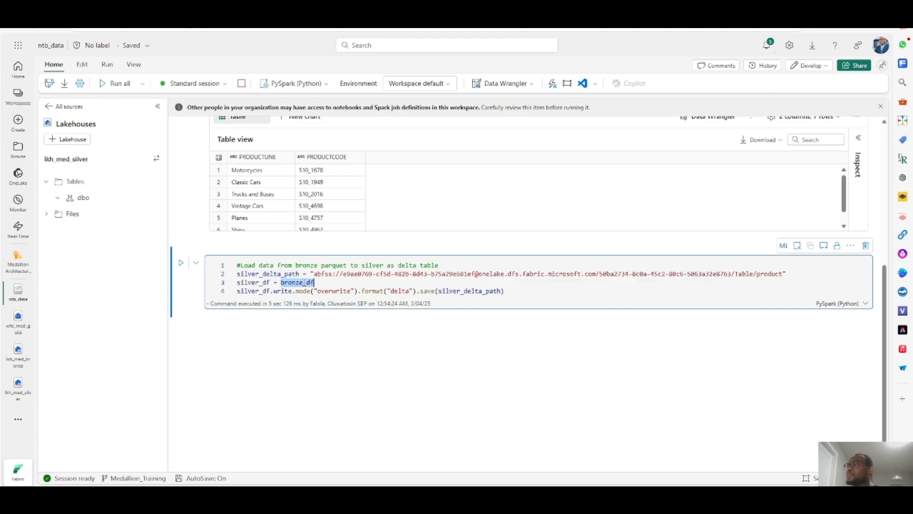
{"action": "scroll", "coordinate": [301, 217], "scroll_direction": "up", "scroll_amount": 3}
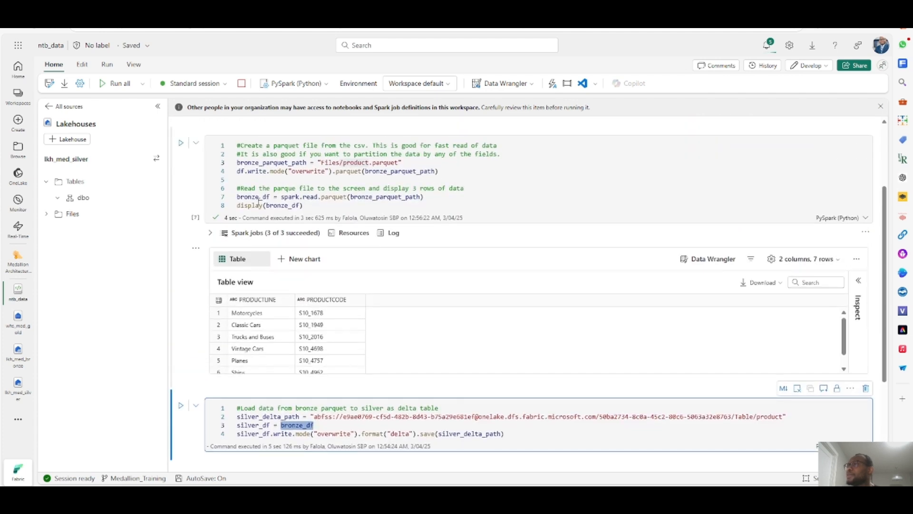
{"action": "scroll", "coordinate": [302, 323], "scroll_direction": "down", "scroll_amount": 1}
{"action": "scroll", "coordinate": [313, 412], "scroll_direction": "down", "scroll_amount": 3}
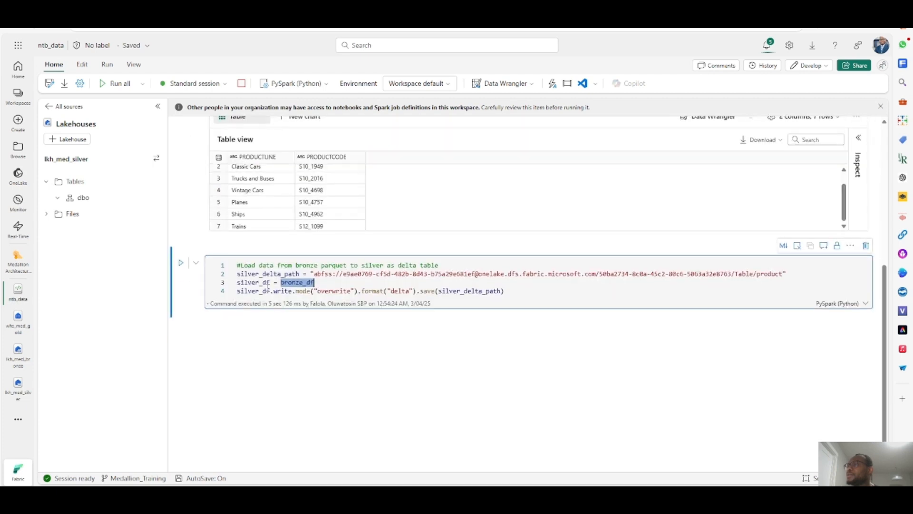
{"action": "left_click", "coordinate": [182, 263]}
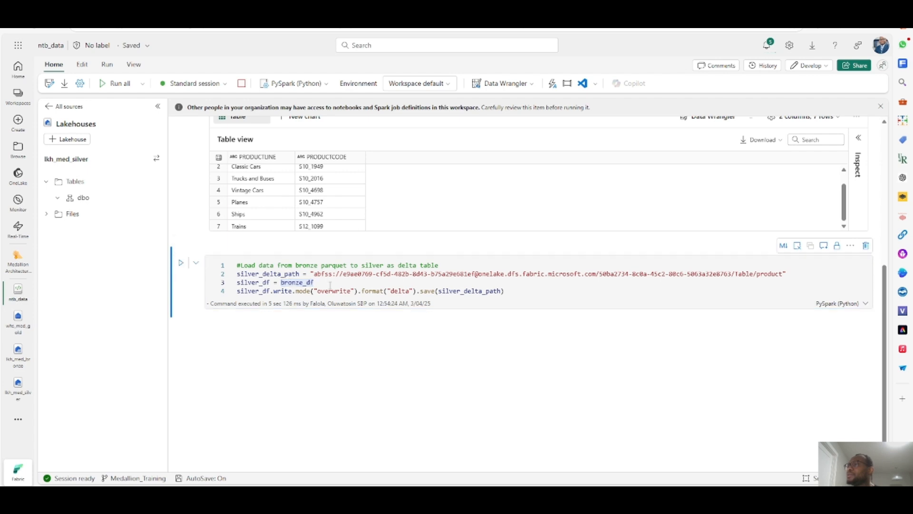
{"action": "left_click", "coordinate": [182, 264]}
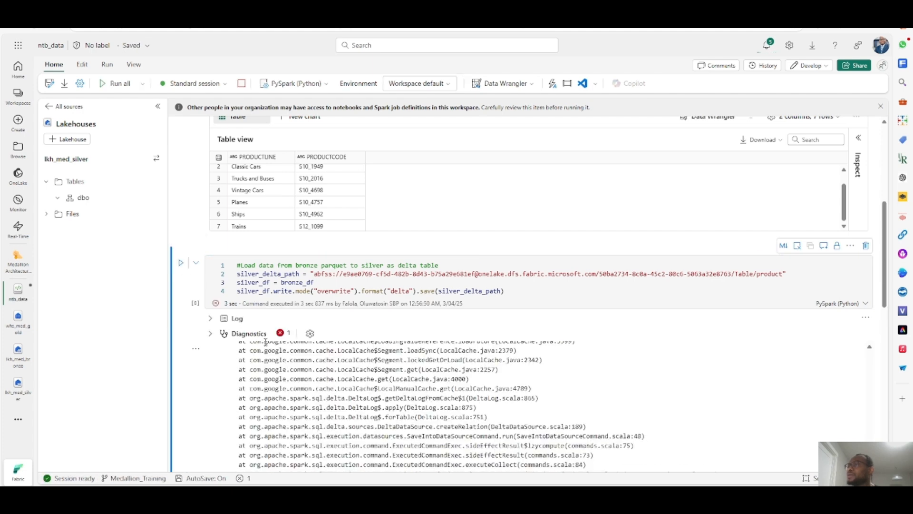
- Expand the silver cell's log and scroll through its entries
{"action": "left_click", "coordinate": [210, 319]}
{"action": "scroll", "coordinate": [756, 380], "scroll_direction": "down", "scroll_amount": 5}
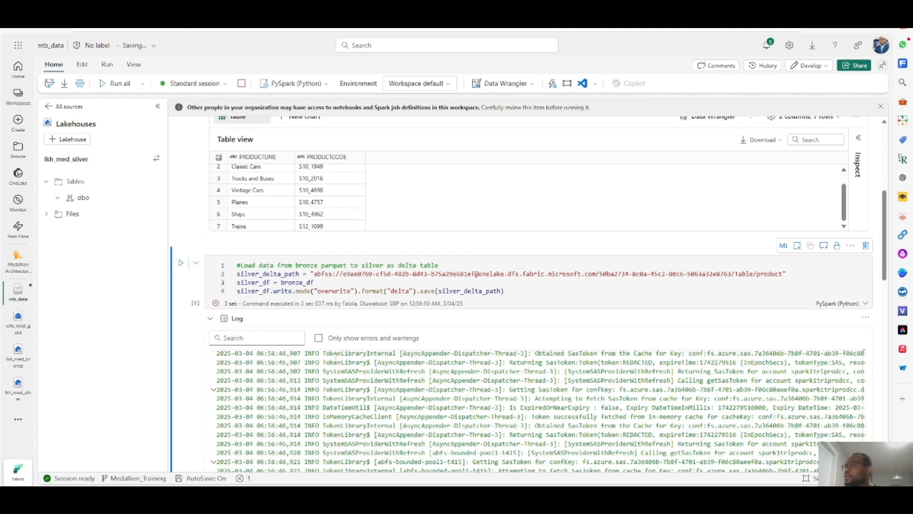
{"action": "scroll", "coordinate": [756, 380], "scroll_direction": "down", "scroll_amount": 3}
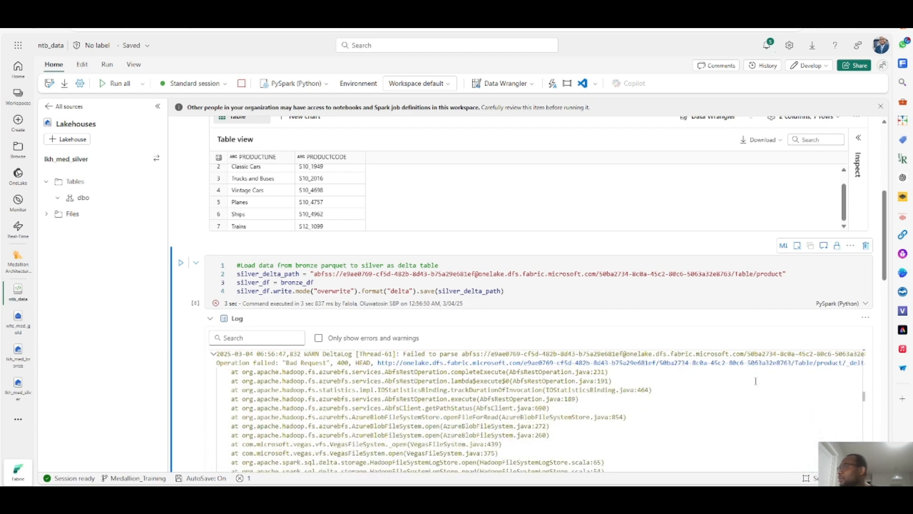
{"action": "scroll", "coordinate": [476, 373], "scroll_direction": "up", "scroll_amount": 2}
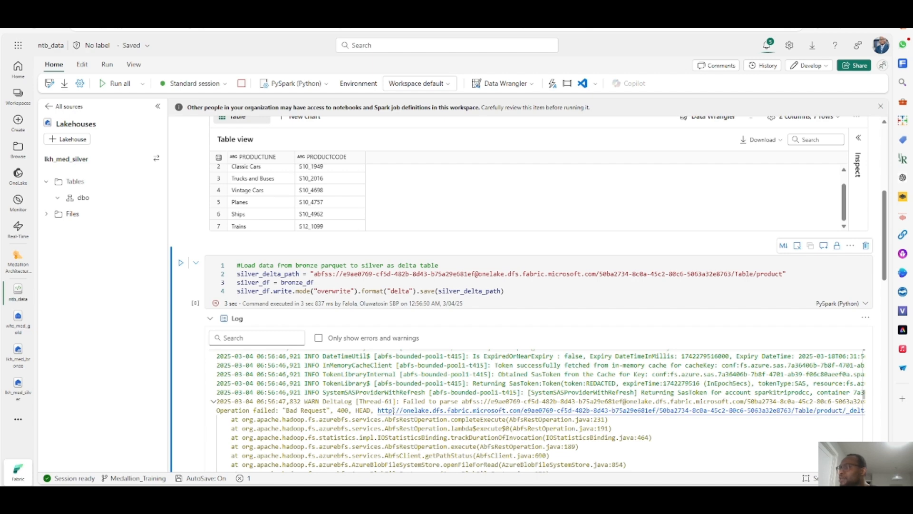
{"action": "scroll", "coordinate": [374, 410], "scroll_direction": "up", "scroll_amount": 1}
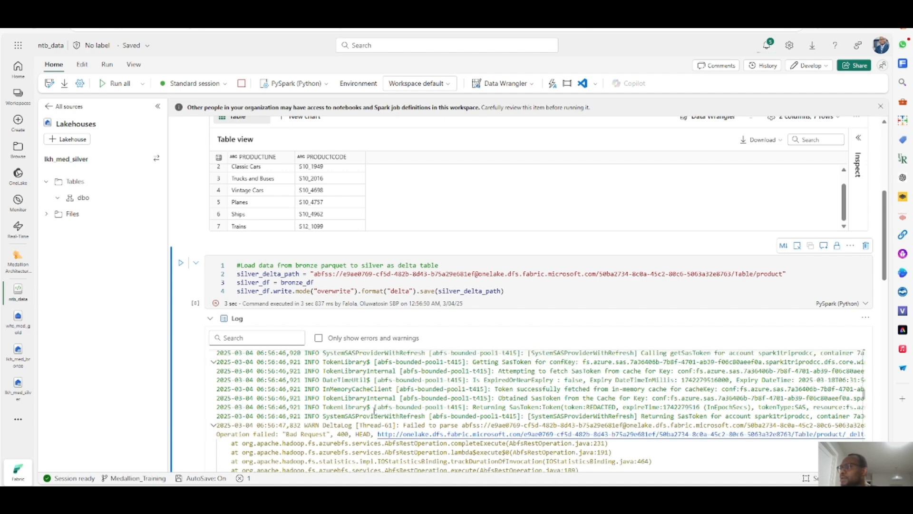
{"action": "scroll", "coordinate": [374, 410], "scroll_direction": "down", "scroll_amount": 1}
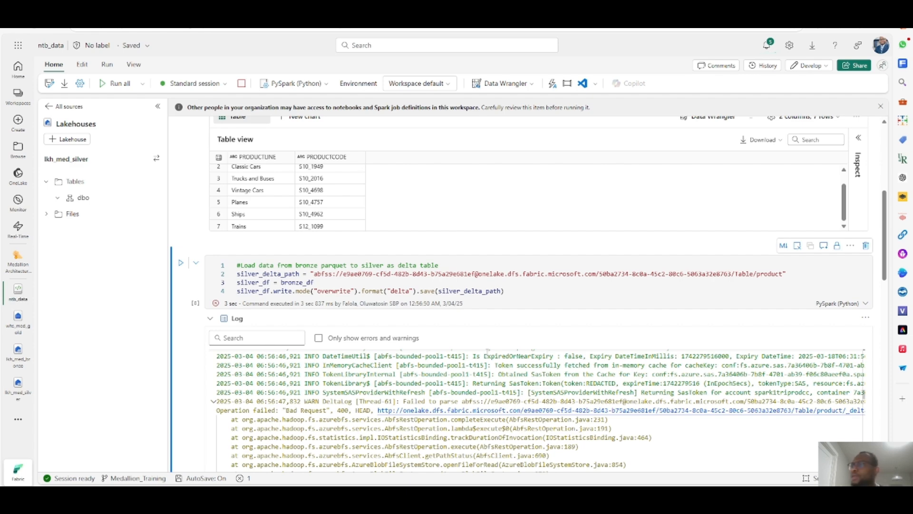
{"action": "scroll", "coordinate": [548, 385], "scroll_direction": "down", "scroll_amount": 1}
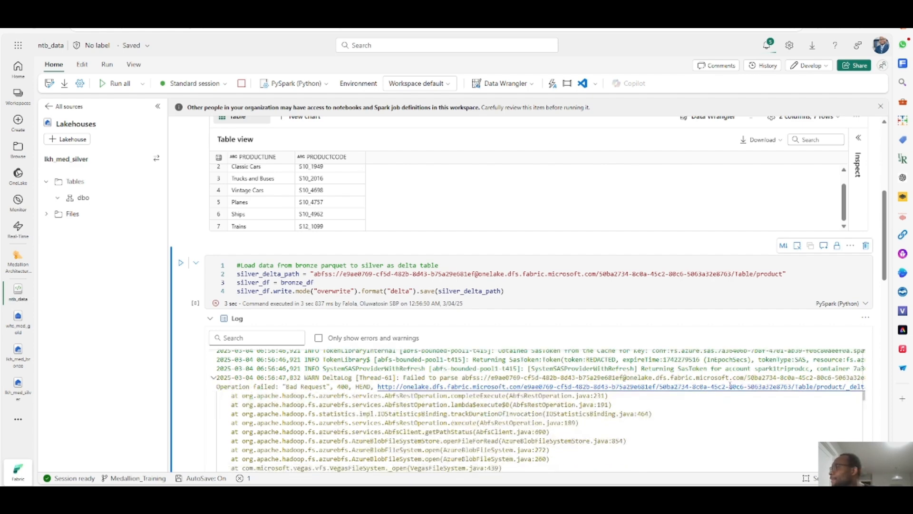
{"action": "scroll", "coordinate": [730, 387], "scroll_direction": "down", "scroll_amount": 2}
{"action": "scroll", "coordinate": [730, 387], "scroll_direction": "up", "scroll_amount": 4}
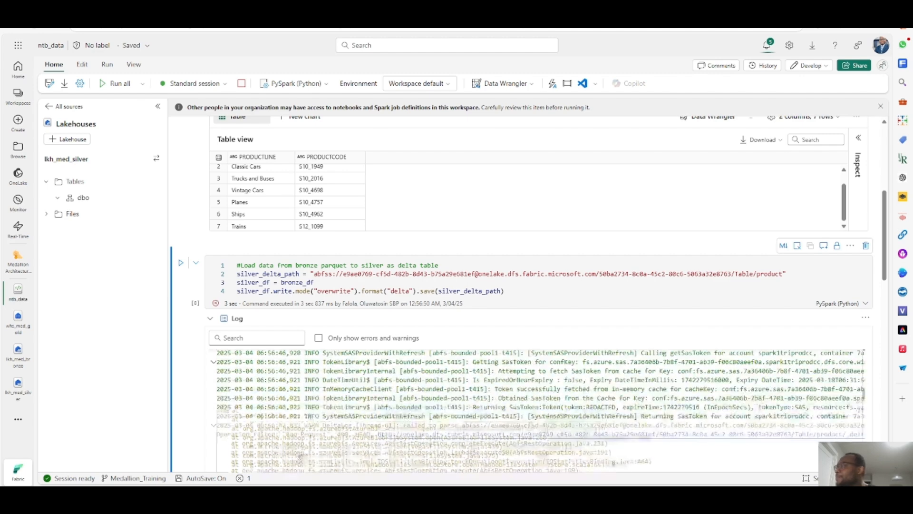
{"action": "scroll", "coordinate": [769, 371], "scroll_direction": "down", "scroll_amount": 2}
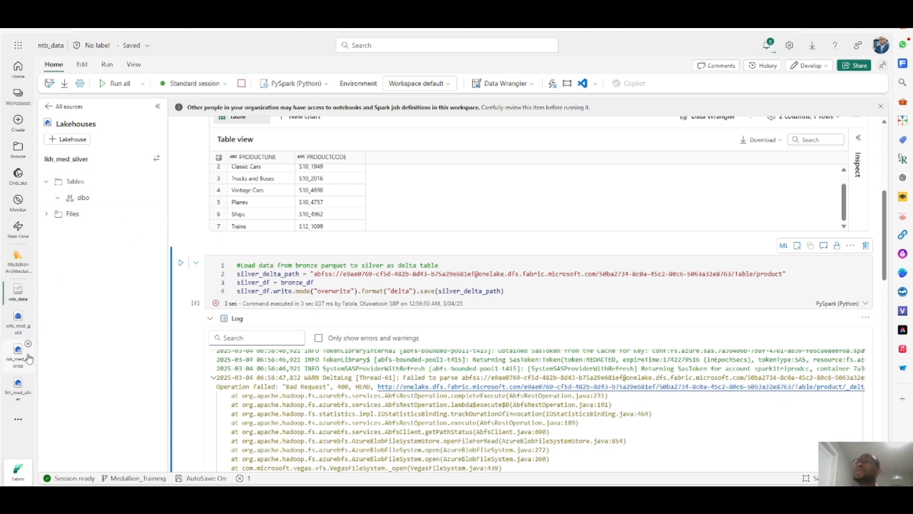
- Open the lkh_med_silver lakehouse, check the Tables folder's options, and dismiss the notifications
{"action": "left_click", "coordinate": [18, 397]}
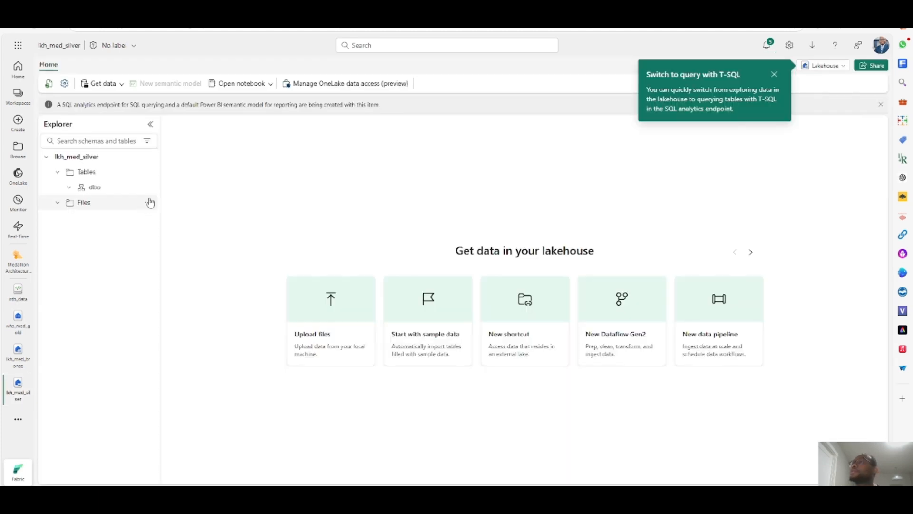
{"action": "left_click", "coordinate": [148, 172]}
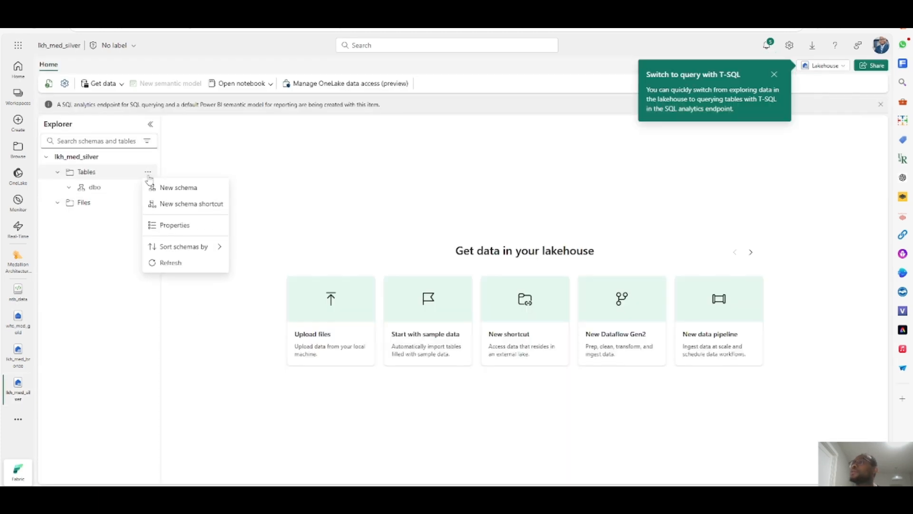
{"action": "left_click", "coordinate": [100, 222]}
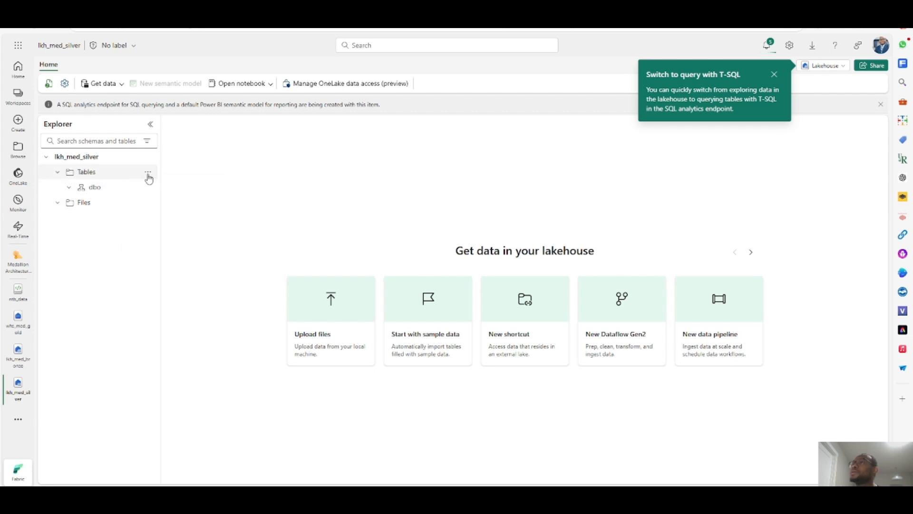
{"action": "left_click", "coordinate": [148, 174]}
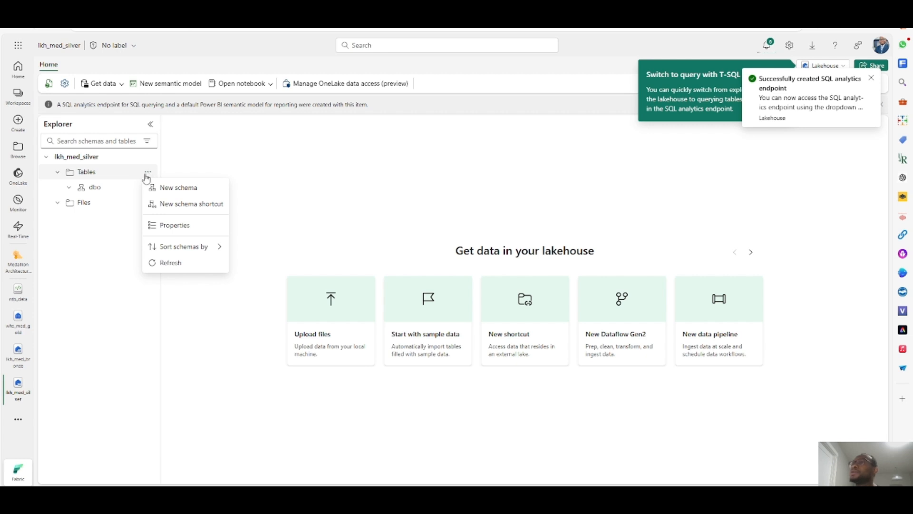
{"action": "left_click", "coordinate": [148, 177]}
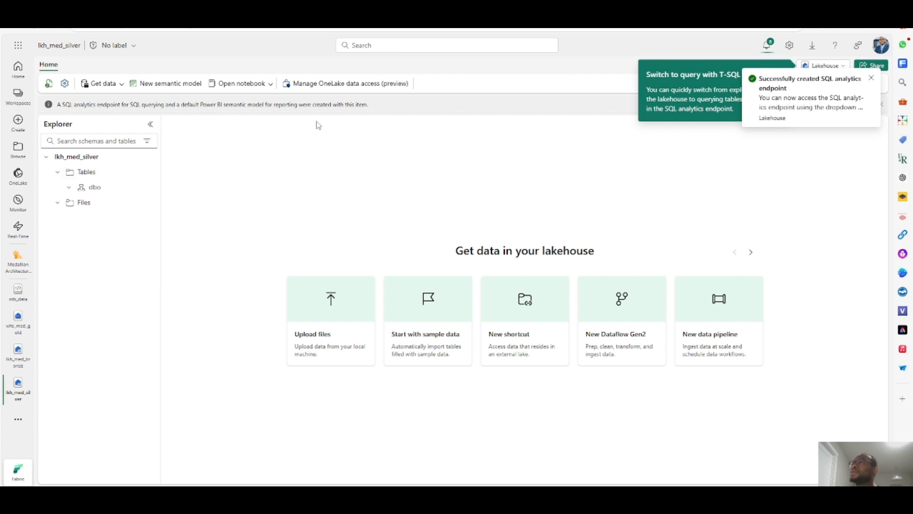
{"action": "left_click", "coordinate": [871, 78]}
{"action": "left_click", "coordinate": [775, 76]}
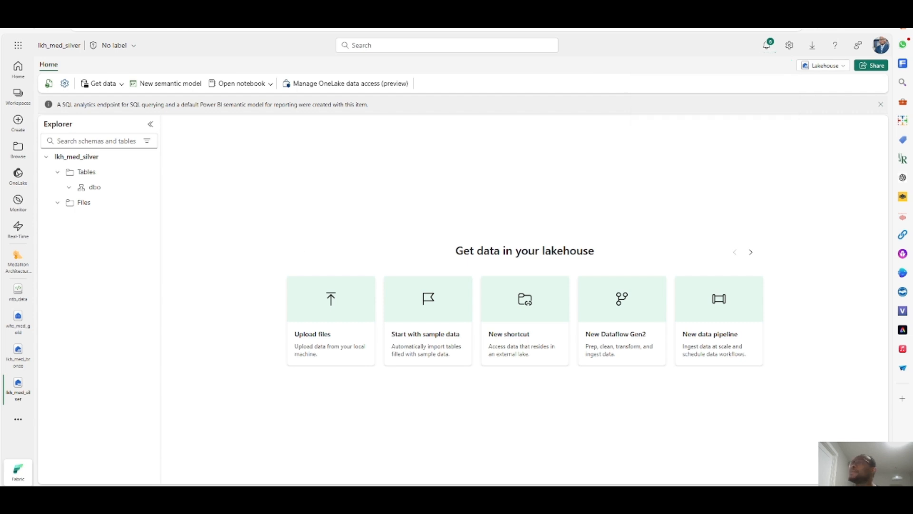
{"action": "left_click", "coordinate": [58, 202]}
{"action": "left_click", "coordinate": [150, 203]}
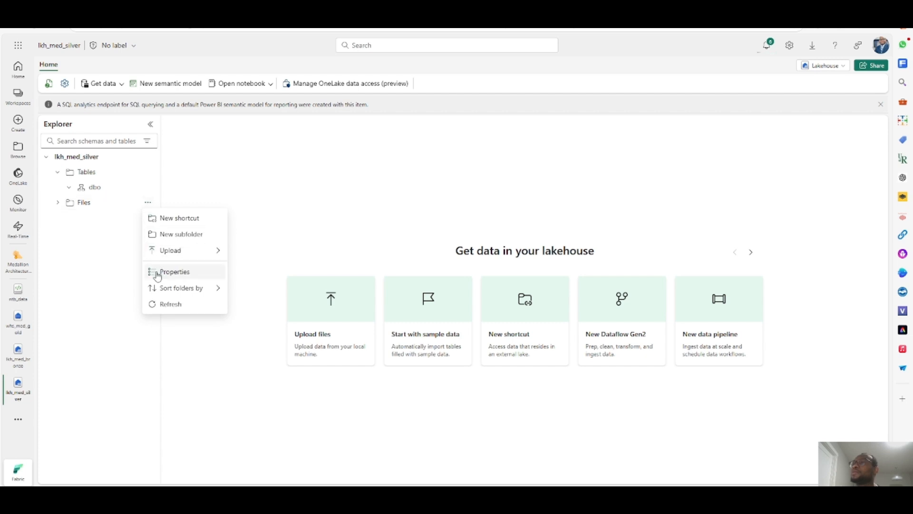
{"action": "left_click", "coordinate": [147, 165]}
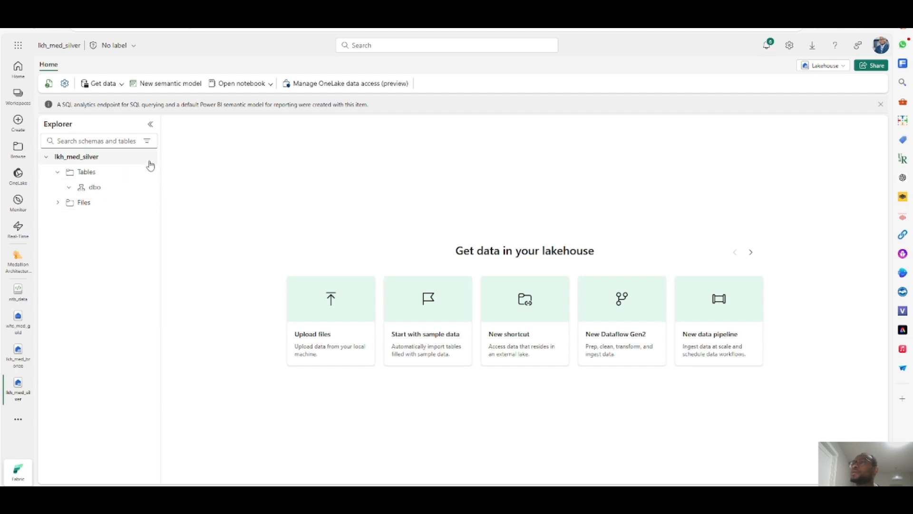
- Copy the ABFS path of the lakehouse's Tables folder from its properties
{"action": "left_click", "coordinate": [148, 172]}
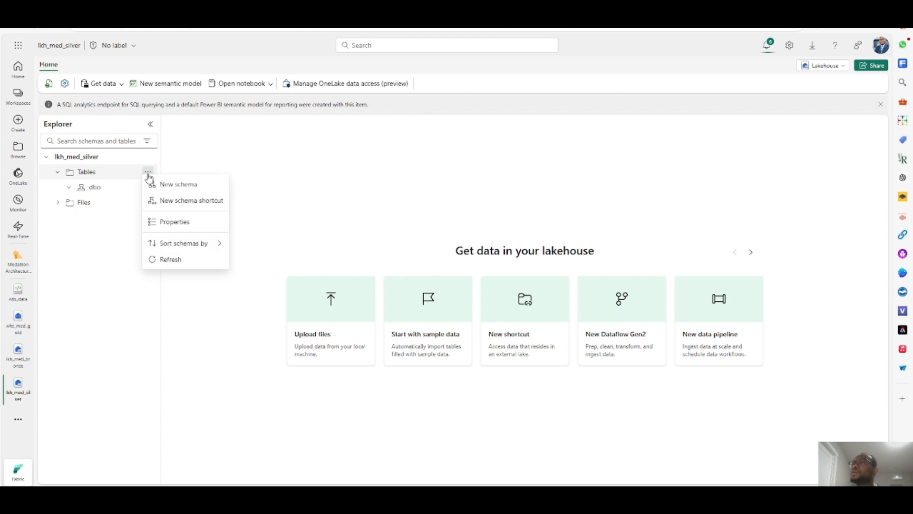
{"action": "left_click", "coordinate": [152, 225]}
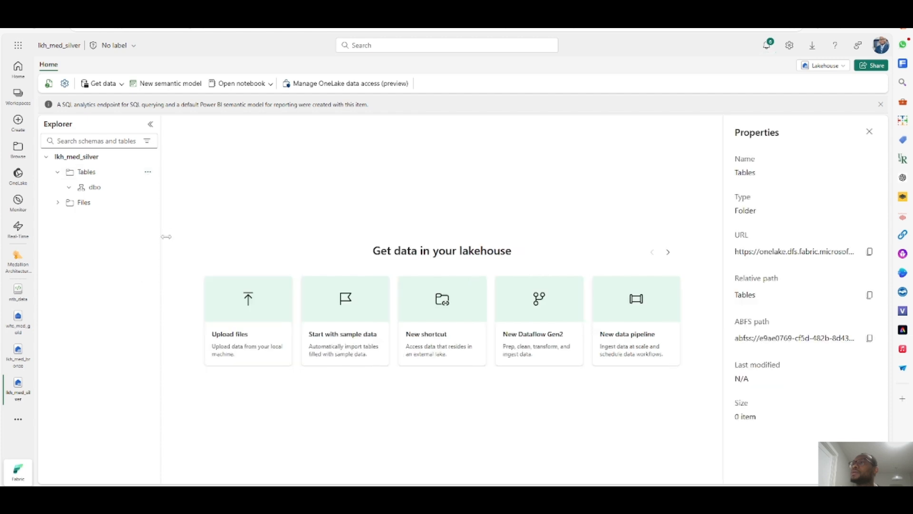
{"action": "left_click", "coordinate": [868, 339]}
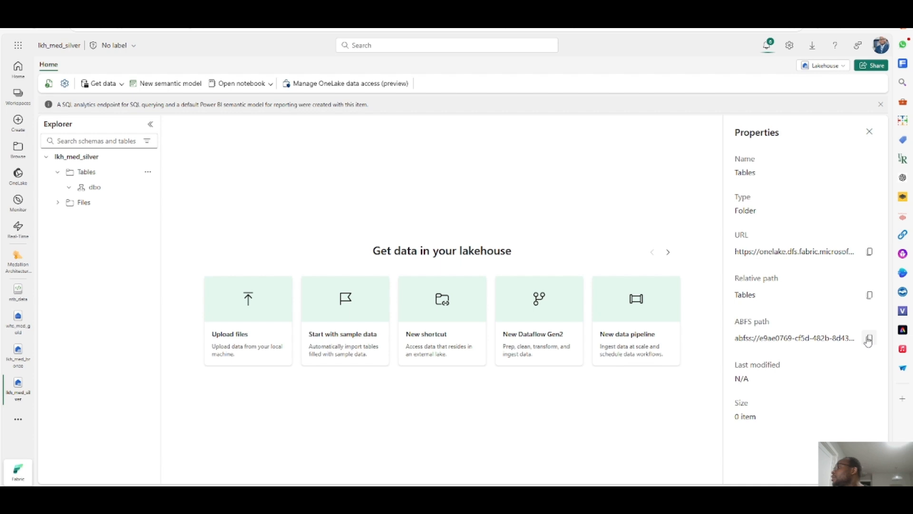
{"action": "left_click", "coordinate": [868, 340]}
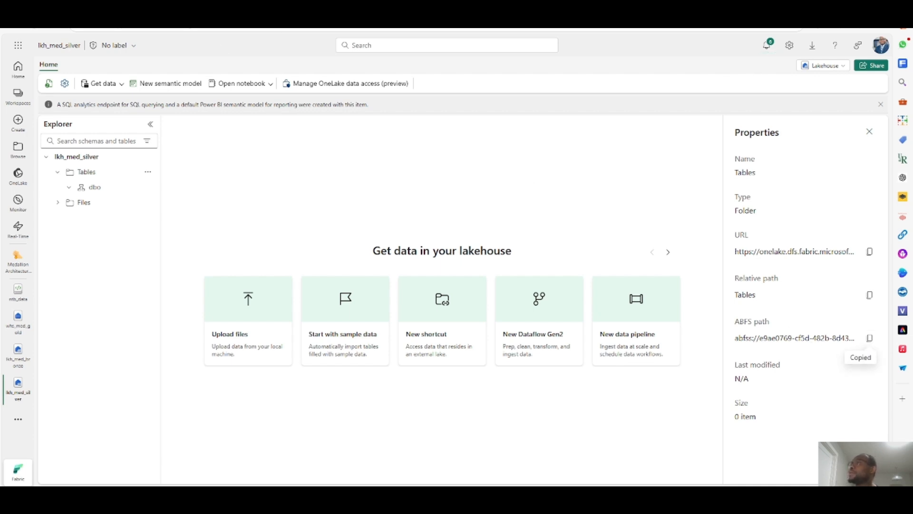
- Return to the ntb_data notebook and hide the silver cell's log output
{"action": "left_click", "coordinate": [19, 291]}
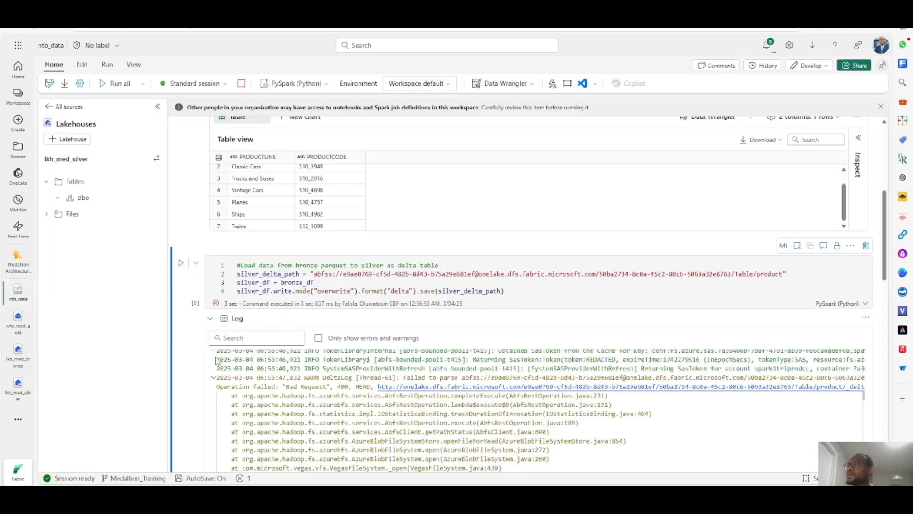
{"action": "left_click", "coordinate": [210, 318]}
{"action": "left_click", "coordinate": [195, 349]}
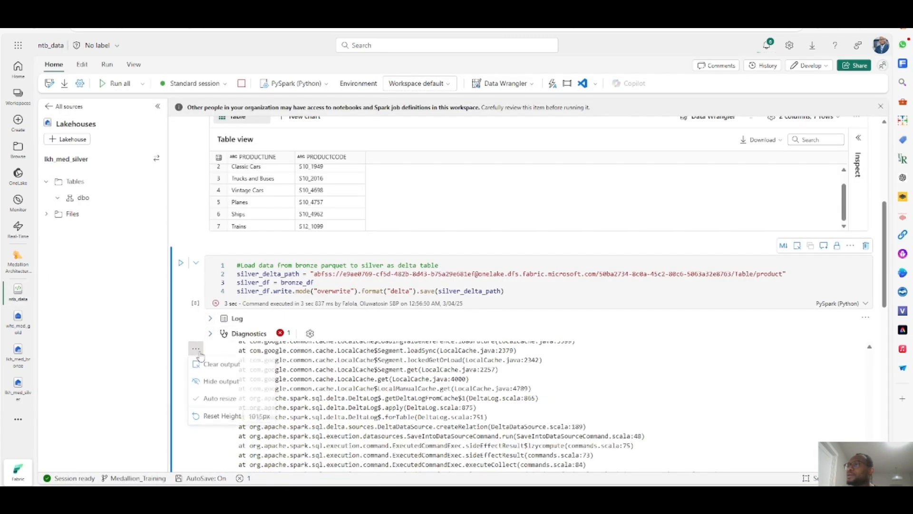
{"action": "left_click", "coordinate": [218, 383]}
- Replace the start of silver_delta_path with the copied Tables path so it ends in Tables/product, and run the cell
{"action": "left_click_drag", "start_coordinate": [314, 274], "coordinate": [735, 273]}
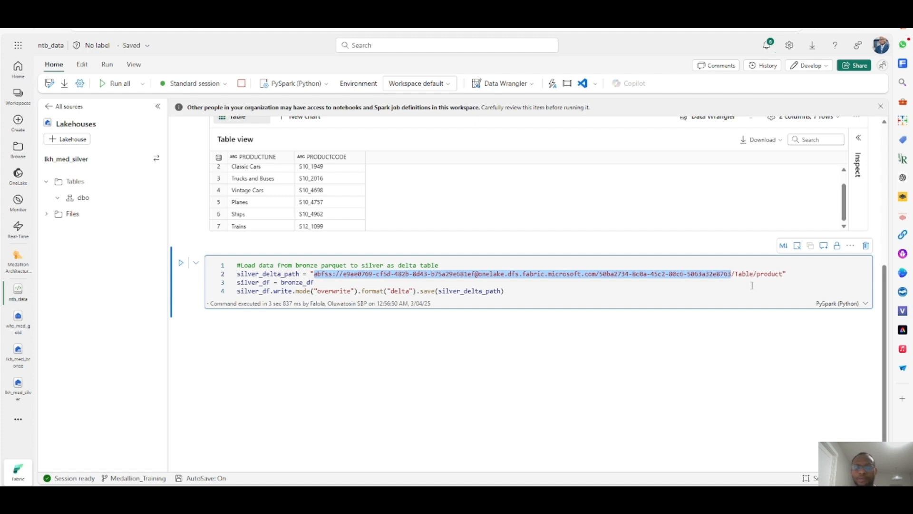
{"action": "key", "text": "ctrl+v"}
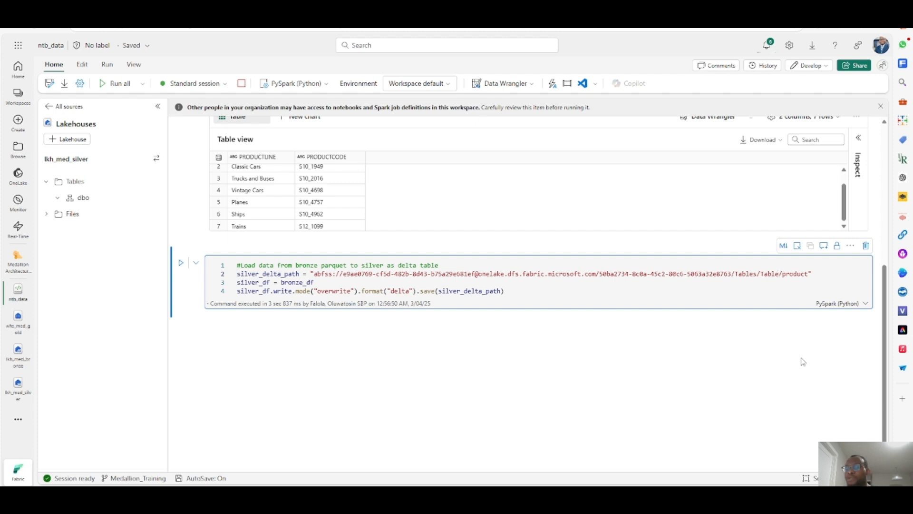
{"action": "key", "text": "BackSpace"}
{"action": "key", "text": "BackSpace"}
{"action": "key", "text": "BackSpace"}
{"action": "key", "text": "BackSpace"}
{"action": "key", "text": "BackSpace"}
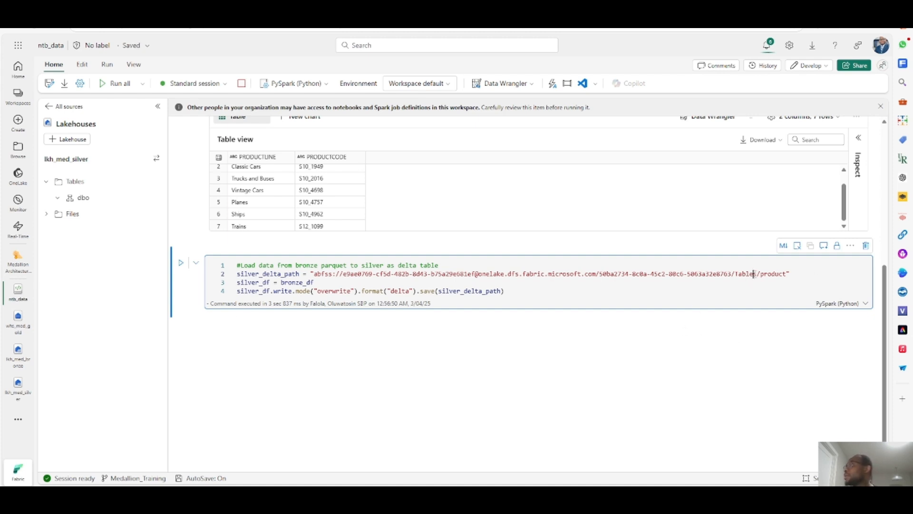
{"action": "left_click", "coordinate": [181, 268]}
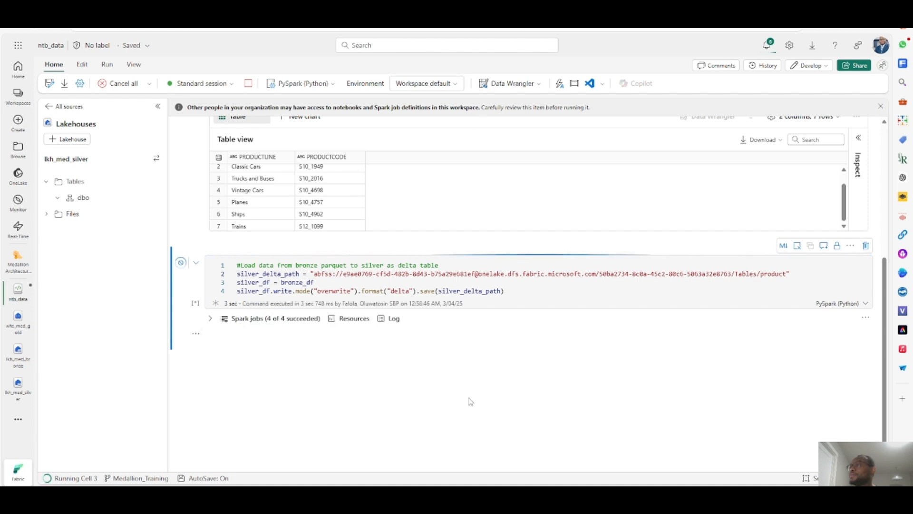
- Expand the silver cell's Spark jobs list and scroll up through the notebook
{"action": "left_click", "coordinate": [210, 318]}
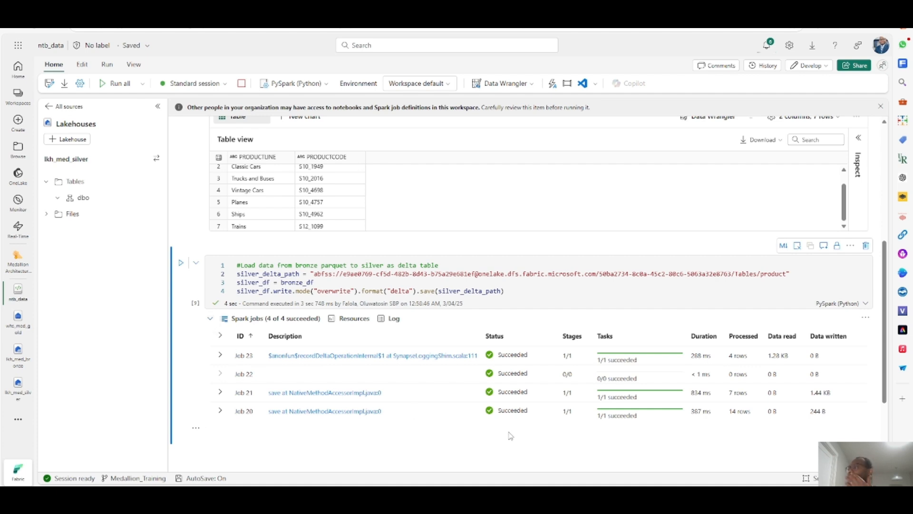
{"action": "left_click", "coordinate": [195, 262]}
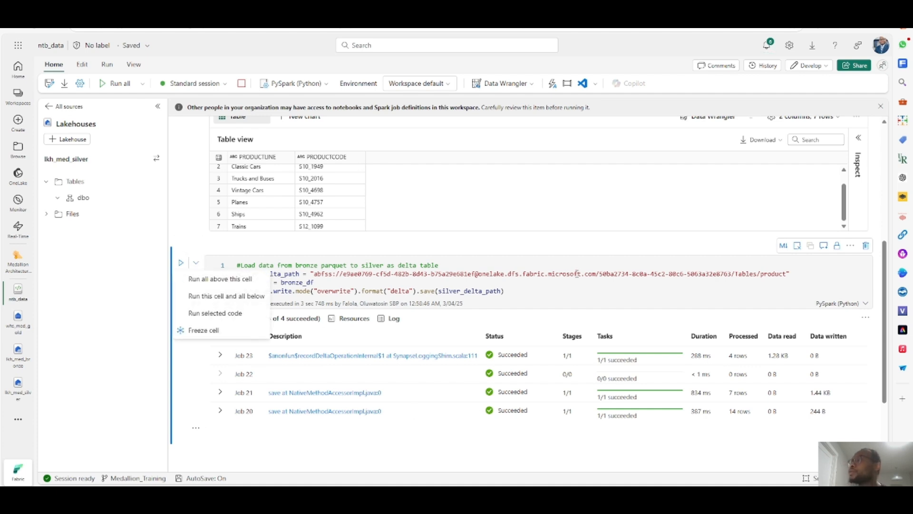
{"action": "scroll", "coordinate": [439, 243], "scroll_direction": "up", "scroll_amount": 3}
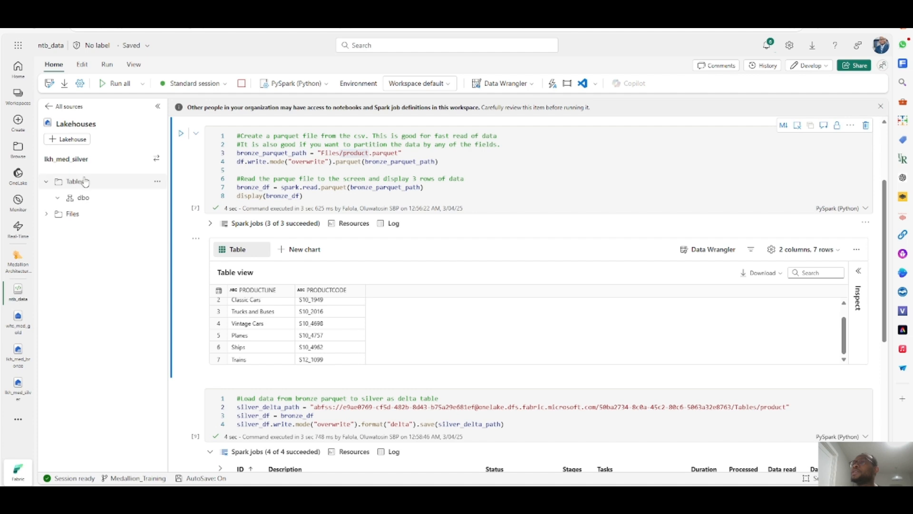
- Open the lkh_med_silver lakehouse, refresh it, and browse the new product entry under Tables
{"action": "left_click", "coordinate": [16, 389]}
{"action": "left_click", "coordinate": [49, 84]}
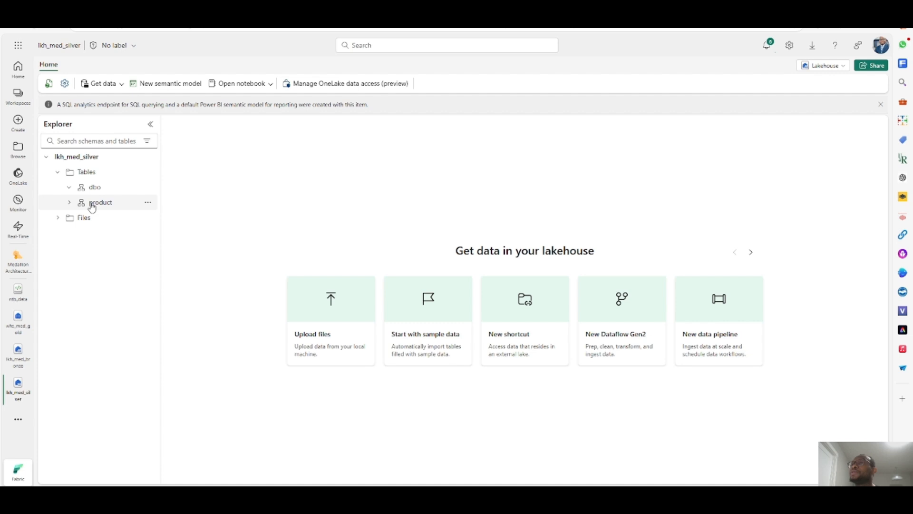
{"action": "left_click", "coordinate": [69, 203]}
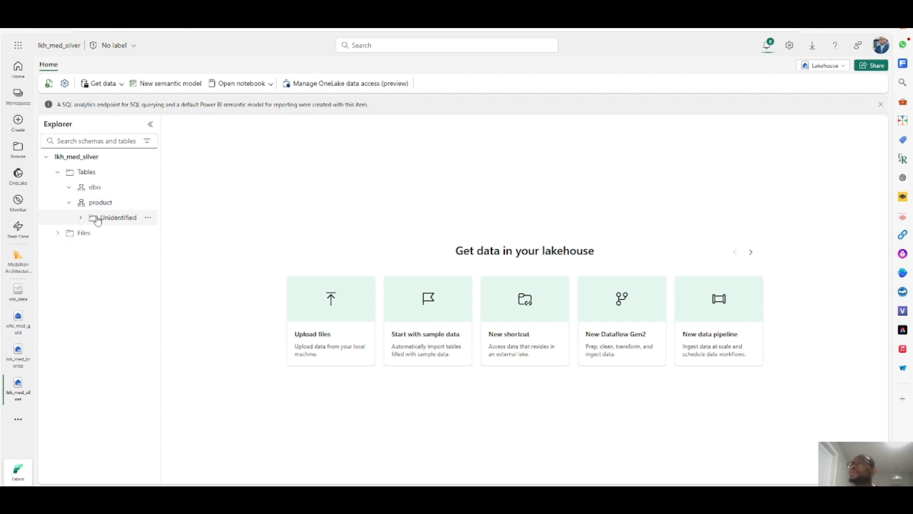
{"action": "left_click", "coordinate": [82, 219]}
{"action": "left_click", "coordinate": [83, 221]}
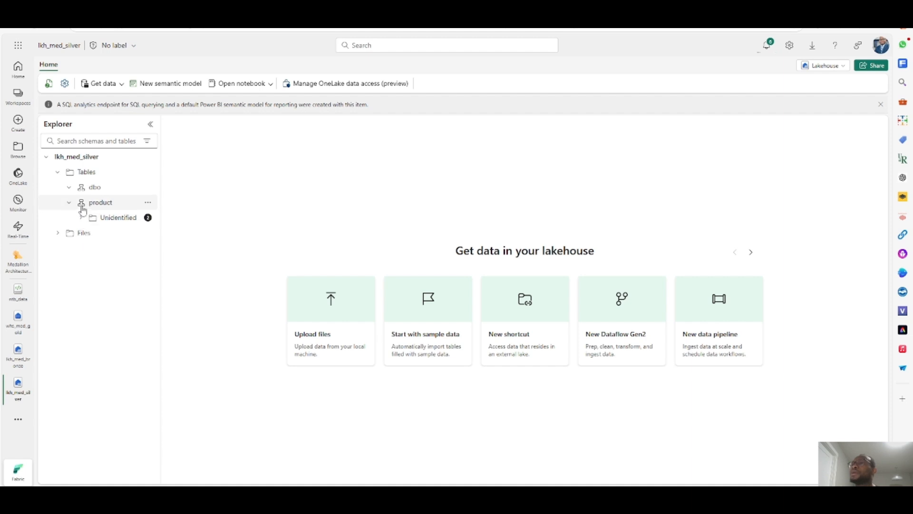
{"action": "left_click", "coordinate": [69, 203]}
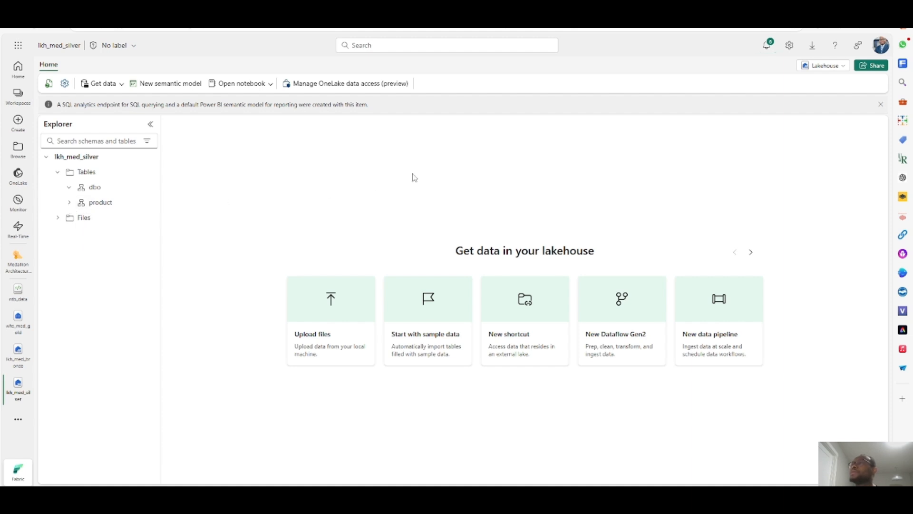
- Switch to the SQL analytics endpoint, refresh the explorer, and preview the product table under dbo Tables
{"action": "left_click", "coordinate": [833, 65]}
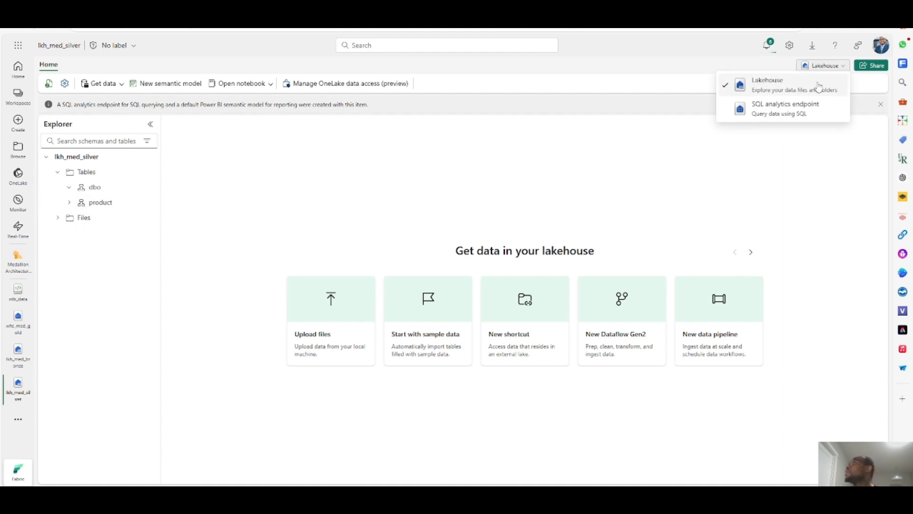
{"action": "left_click", "coordinate": [766, 112]}
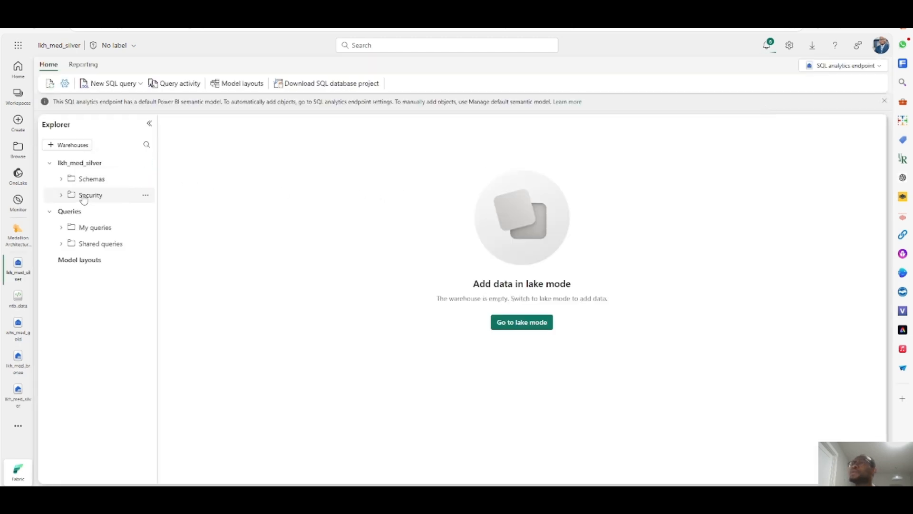
{"action": "left_click", "coordinate": [62, 179]}
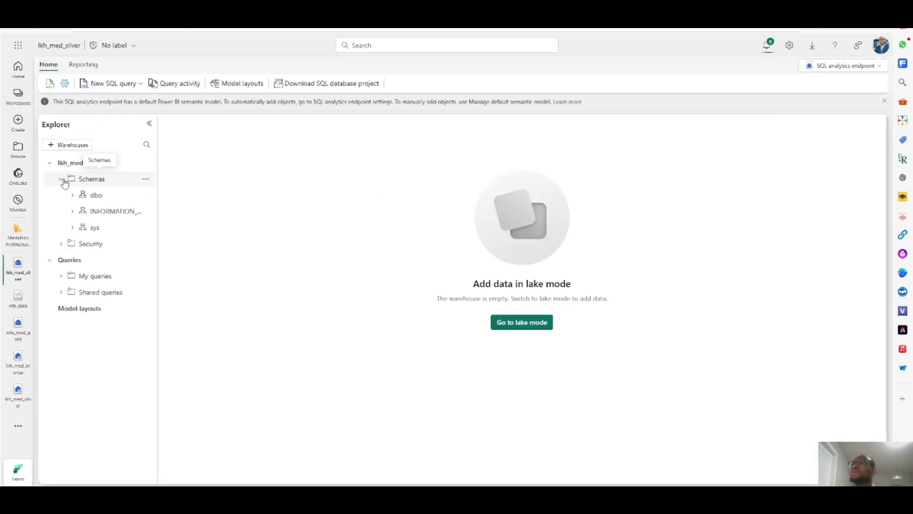
{"action": "left_click", "coordinate": [72, 196]}
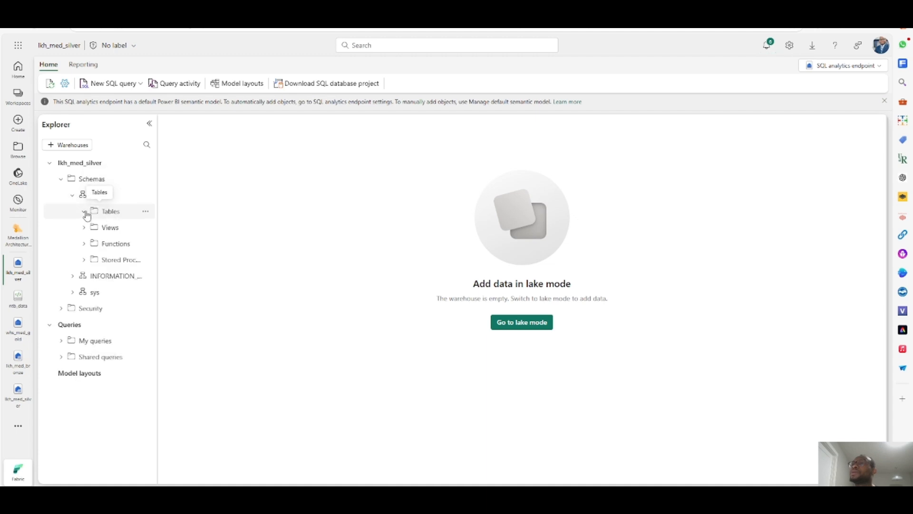
{"action": "left_click", "coordinate": [85, 213]}
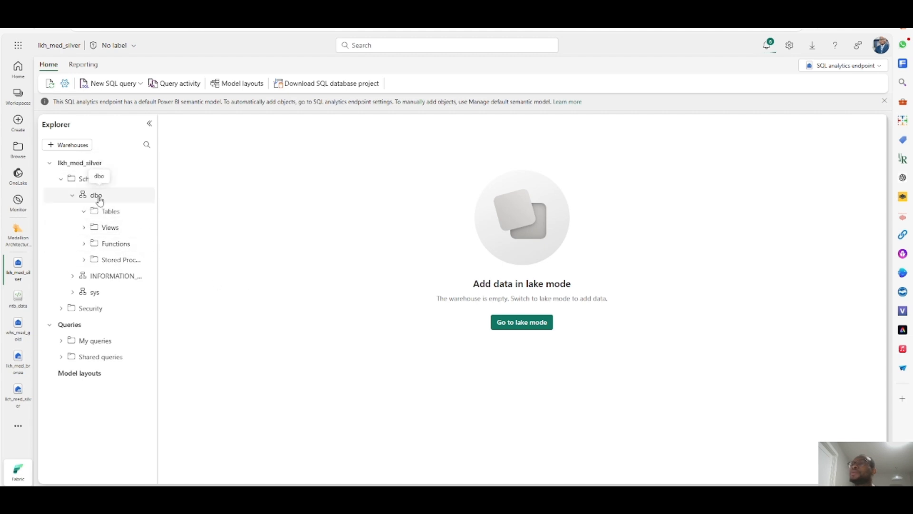
{"action": "left_click", "coordinate": [50, 83]}
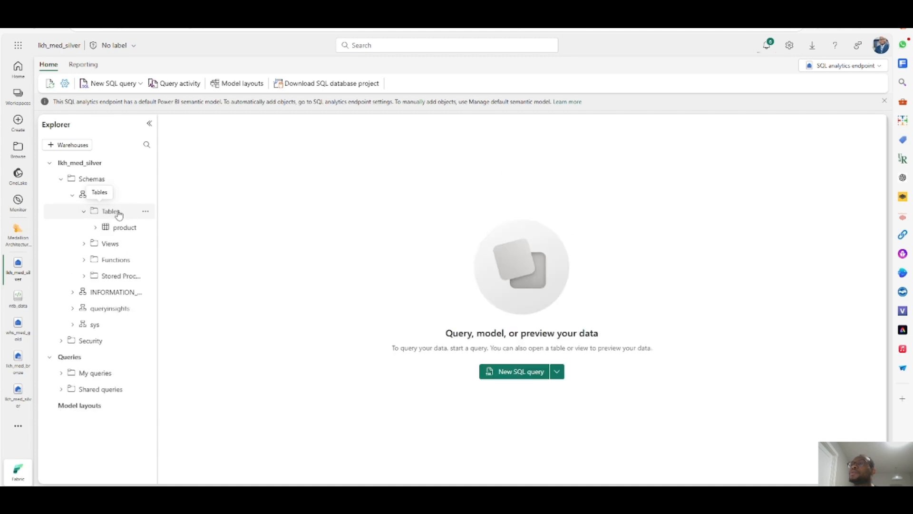
{"action": "left_click", "coordinate": [118, 229]}
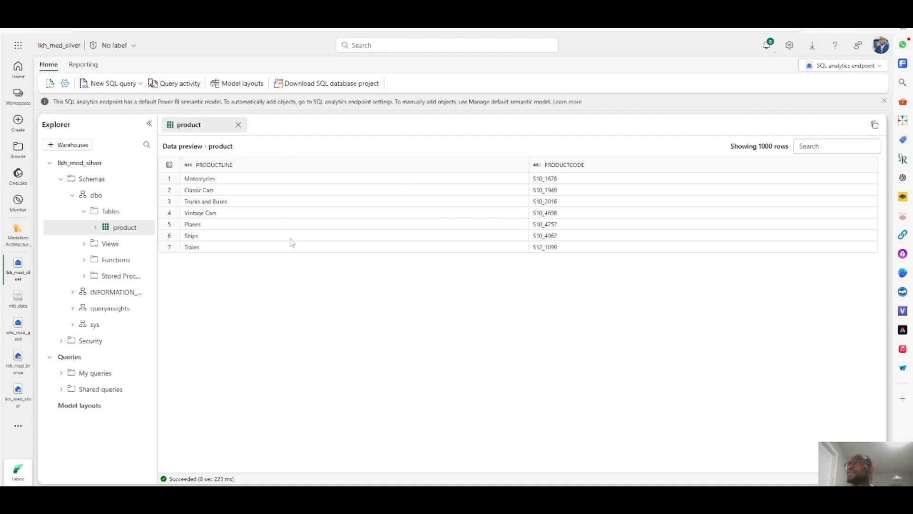
- Create a new SQL query SELECT COUNT(*) FROM product and run it
{"action": "left_click", "coordinate": [114, 88]}
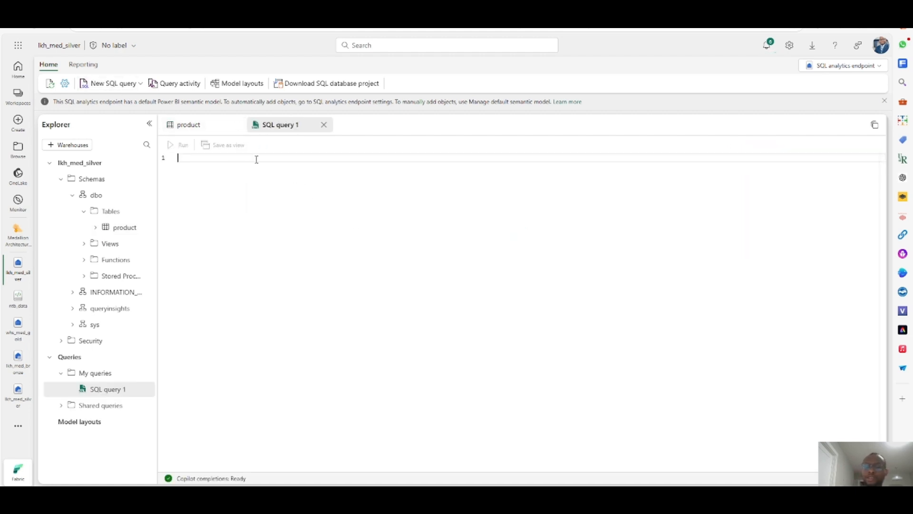
{"action": "type", "text": "SELECT COUN"}
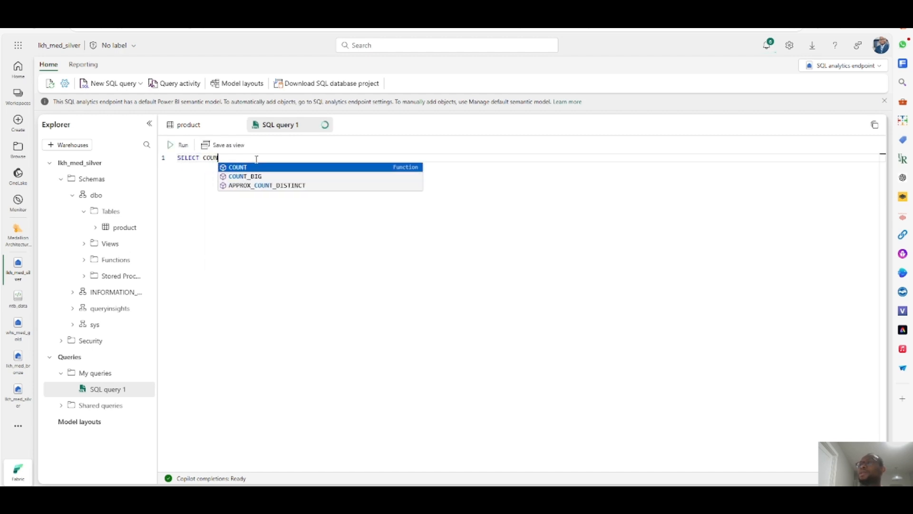
{"action": "key", "text": "Tab"}
{"action": "type", "text": "("}
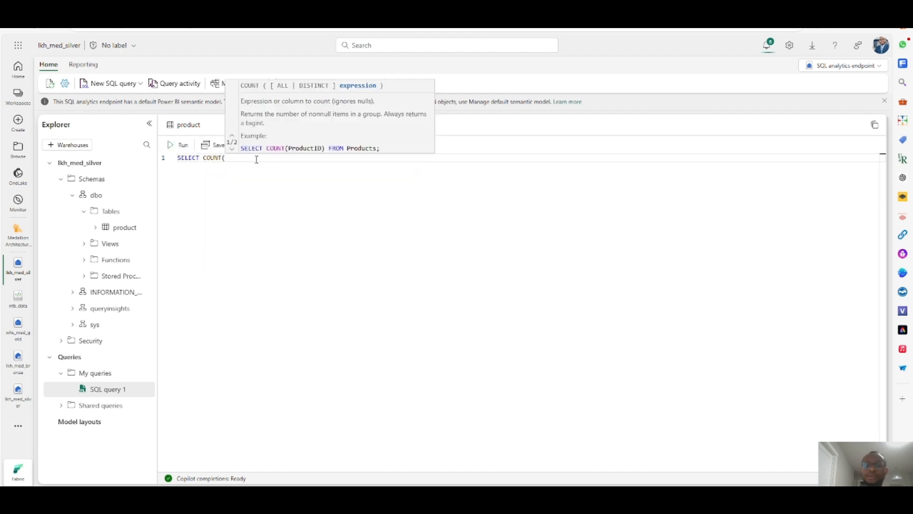
{"action": "type", "text": "*) FRP"}
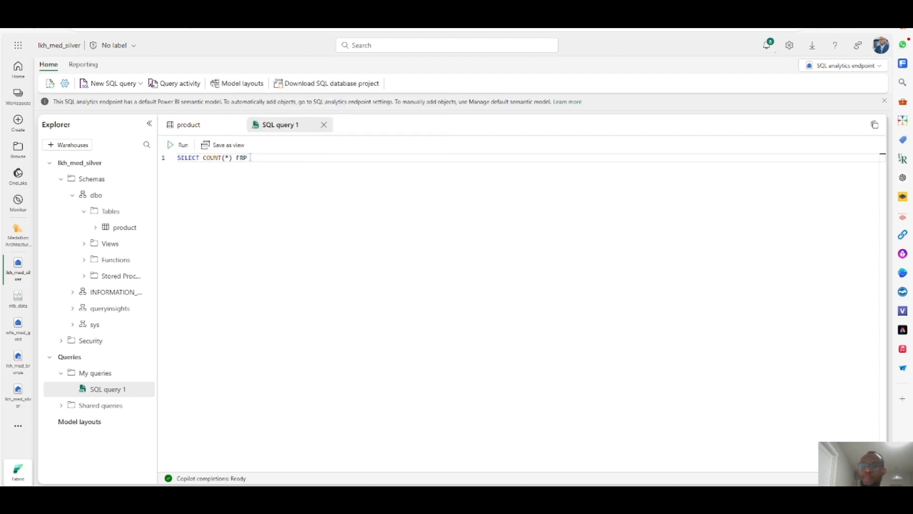
{"action": "key", "text": "BackSpace"}
{"action": "type", "text": "OM "}
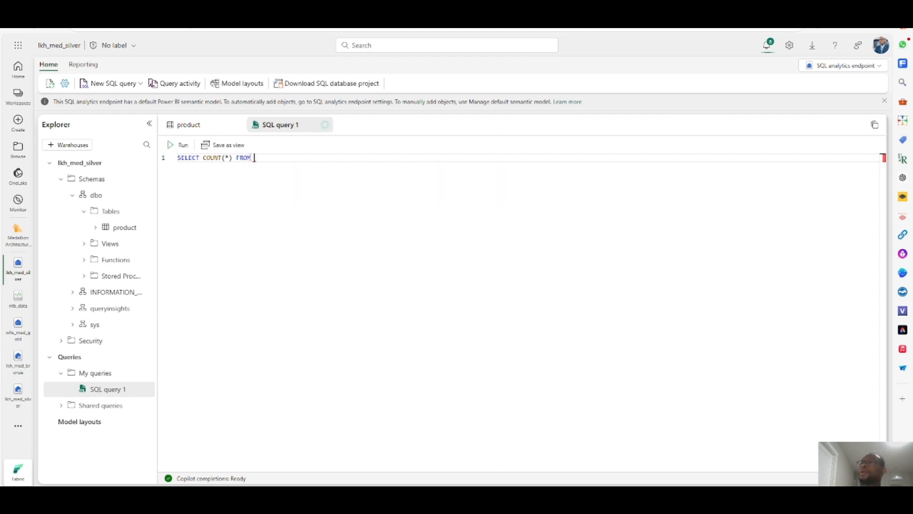
{"action": "type", "text": "PRO"}
{"action": "key", "text": "Tab"}
{"action": "left_click", "coordinate": [181, 145]}
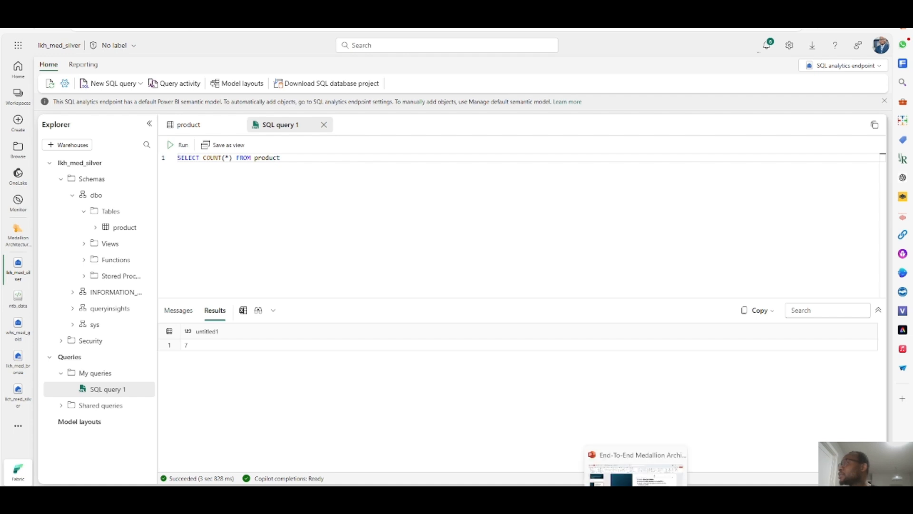
- Switch to the PowerPoint slide and append "from notebook" to item 6, "Create a delta table in the silver layer"
{"action": "left_click", "coordinate": [640, 497]}
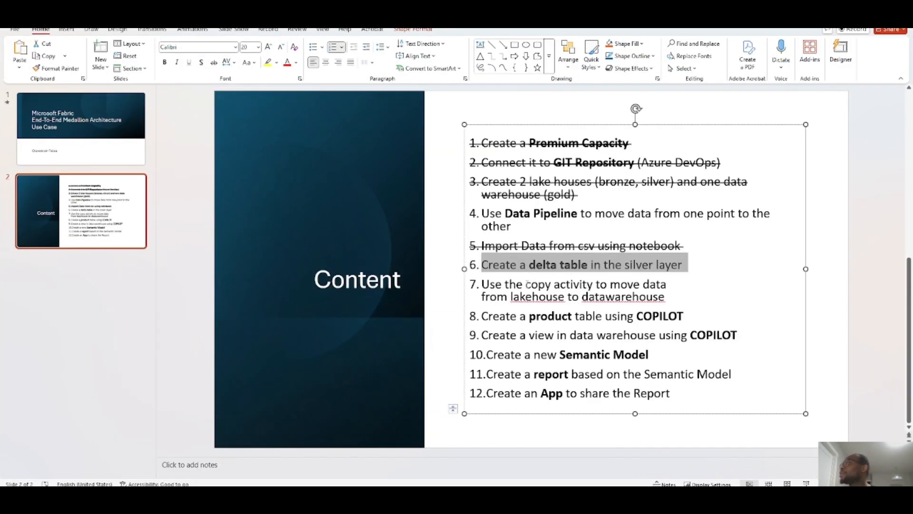
{"action": "left_click", "coordinate": [561, 270]}
{"action": "left_click_drag", "start_coordinate": [482, 265], "coordinate": [687, 265]}
{"action": "left_click", "coordinate": [695, 266]}
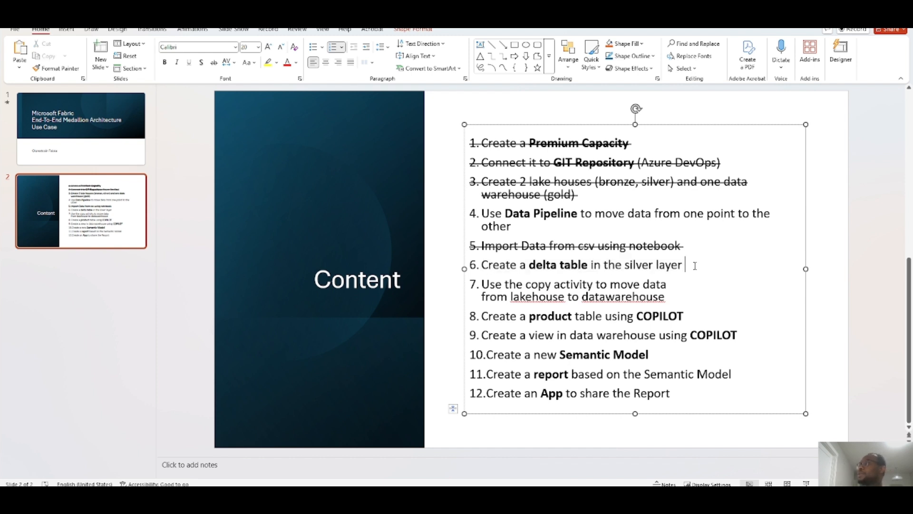
{"action": "type", "text": "from notebook"}
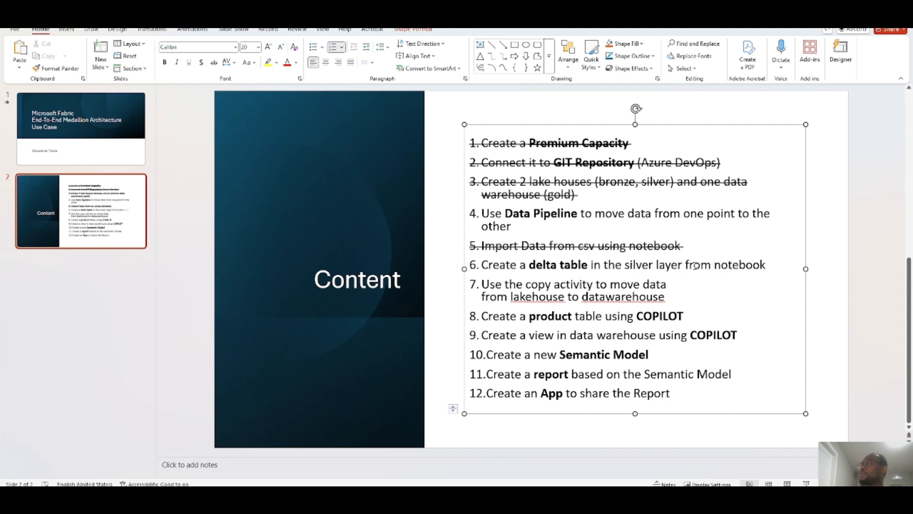
- Strike through item 6, "Create a delta table in the silver layer from notebook", on the slide
{"action": "left_click", "coordinate": [486, 264], "text": "shift"}
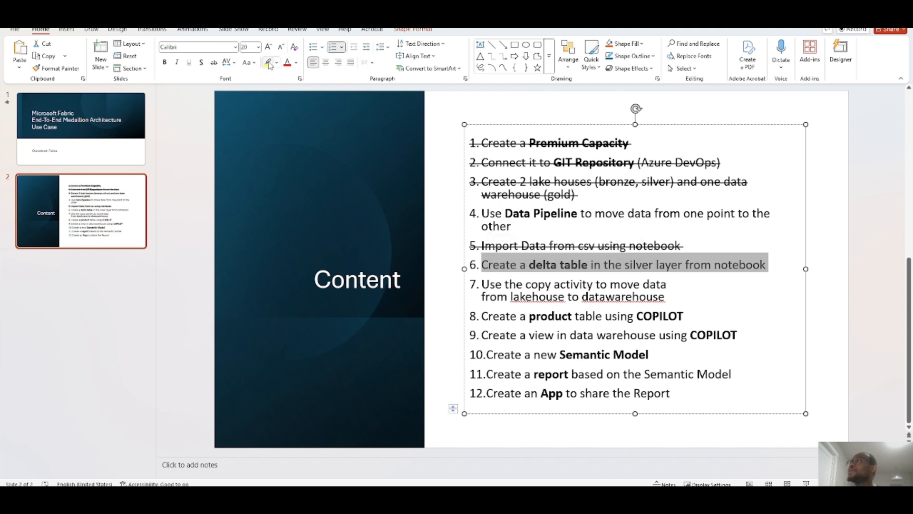
{"action": "left_click", "coordinate": [213, 63]}
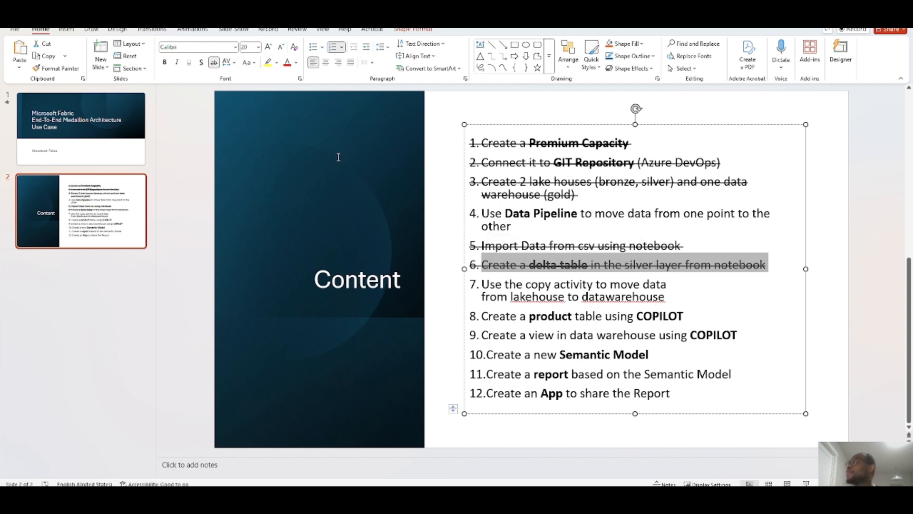
- Move the "Use Data Pipeline to move data from one point to the other" item below the struck-through items, making it item 6
{"action": "left_click", "coordinate": [682, 286]}
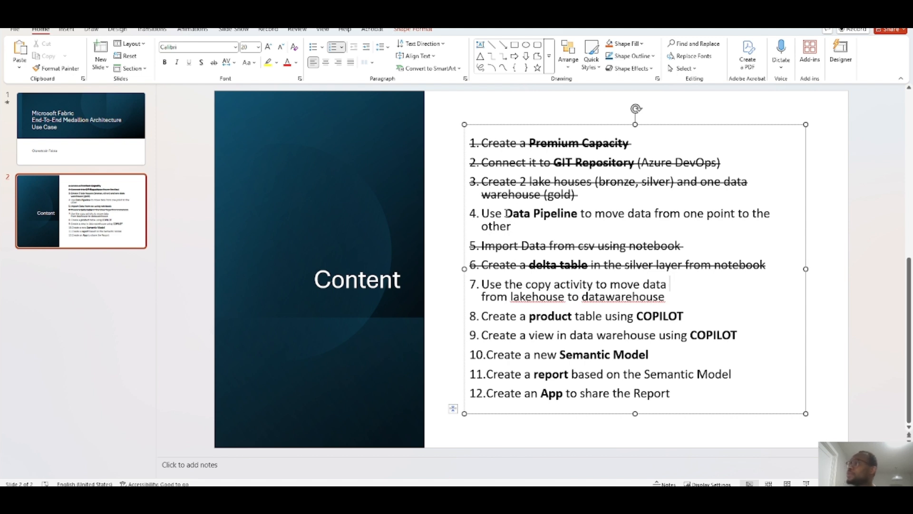
{"action": "left_click_drag", "start_coordinate": [505, 213], "coordinate": [580, 213]}
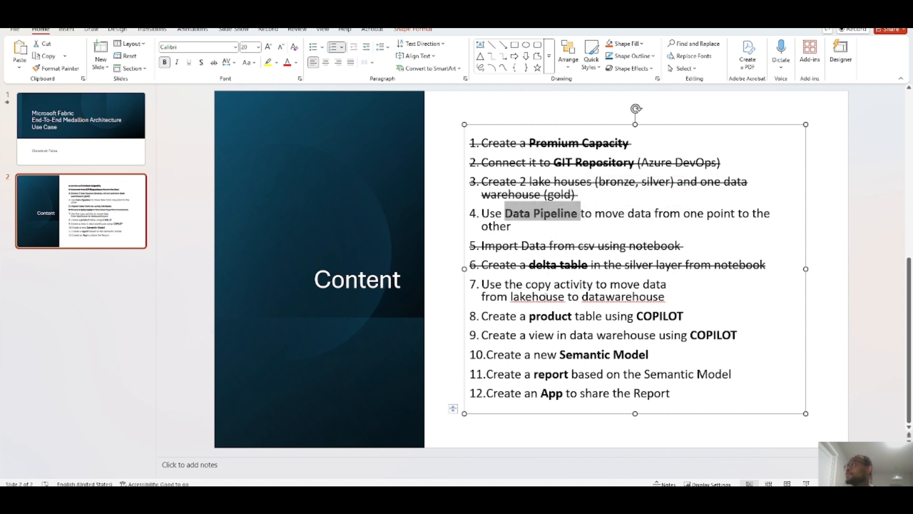
{"action": "left_click", "coordinate": [499, 285]}
{"action": "left_click_drag", "start_coordinate": [521, 229], "coordinate": [482, 284]}
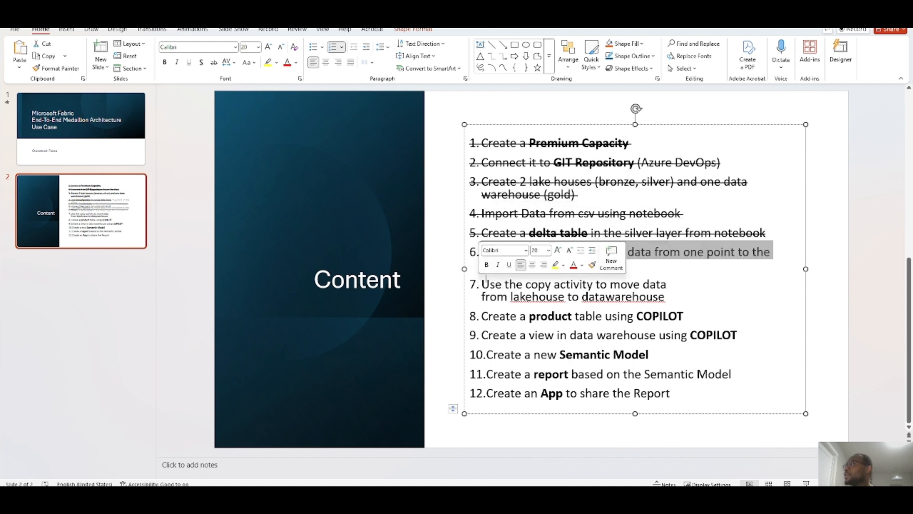
{"action": "left_click", "coordinate": [683, 280]}
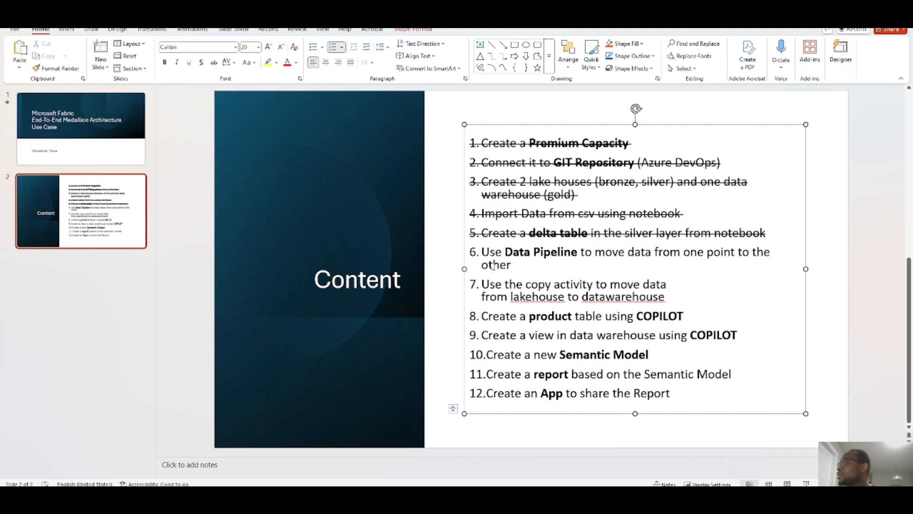
{"action": "left_click_drag", "start_coordinate": [481, 251], "coordinate": [673, 294]}
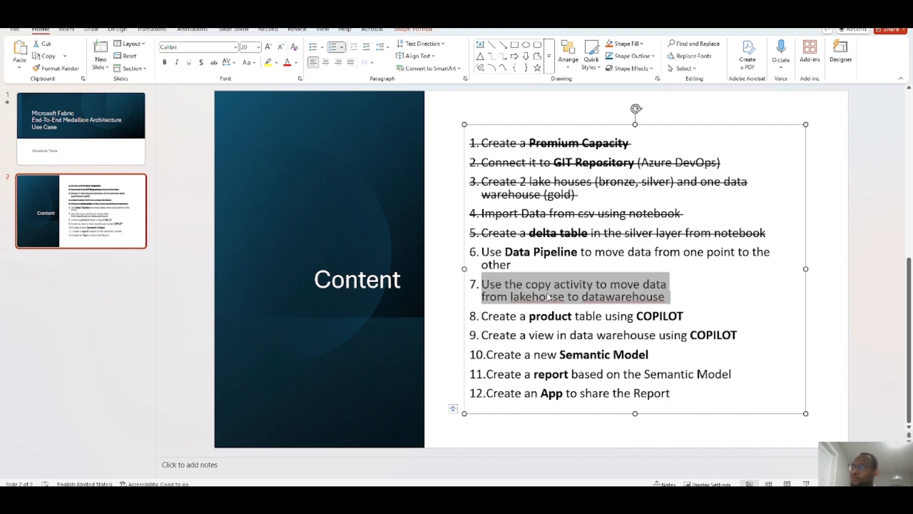
{"action": "left_click", "coordinate": [506, 255]}
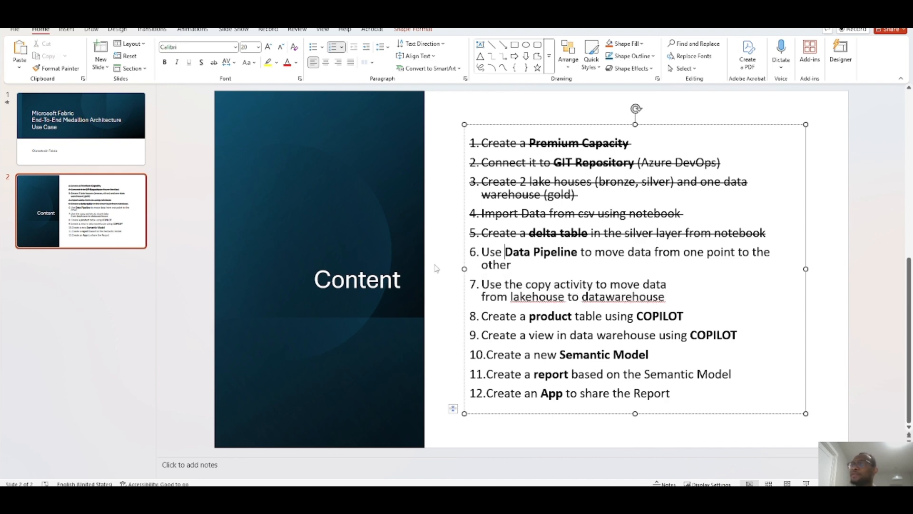
- Switch to the Fabric workspace and create a new data pipeline named pipe_move_data
{"action": "key", "text": "alt+Tab"}
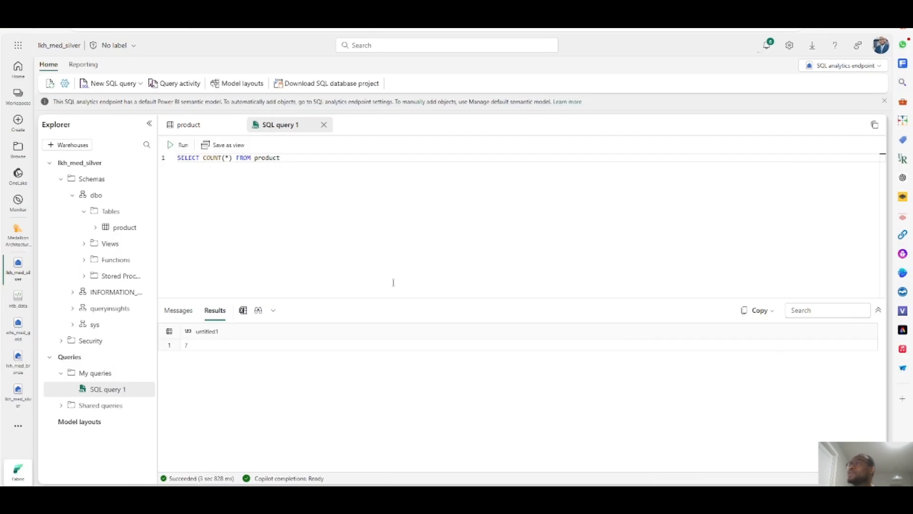
{"action": "left_click", "coordinate": [18, 235]}
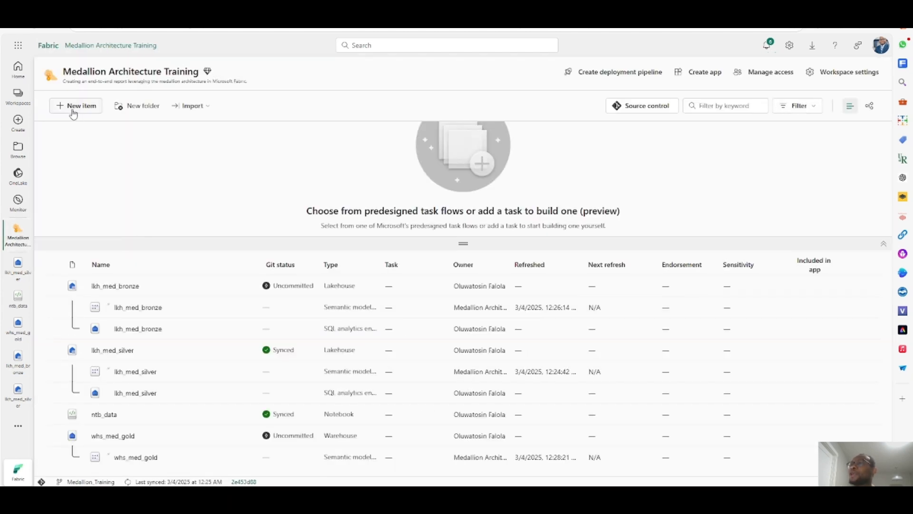
{"action": "left_click", "coordinate": [73, 109]}
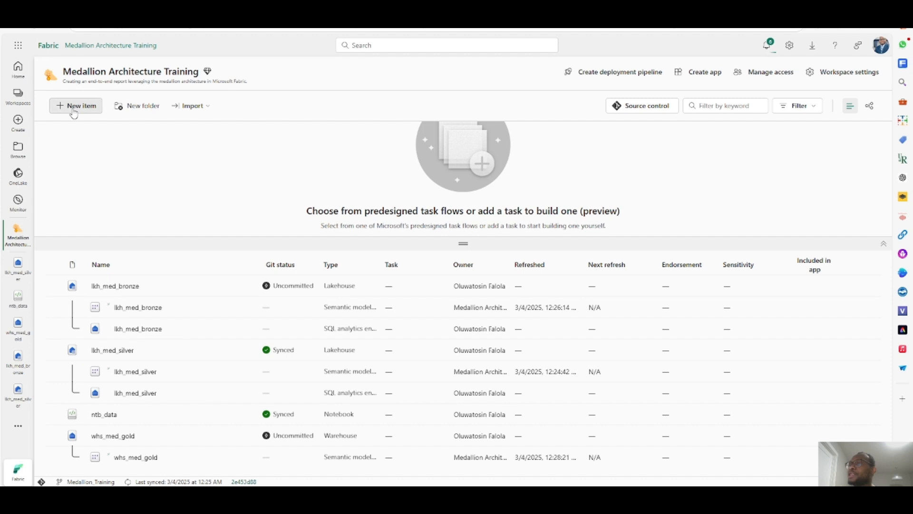
{"action": "left_click", "coordinate": [506, 132]}
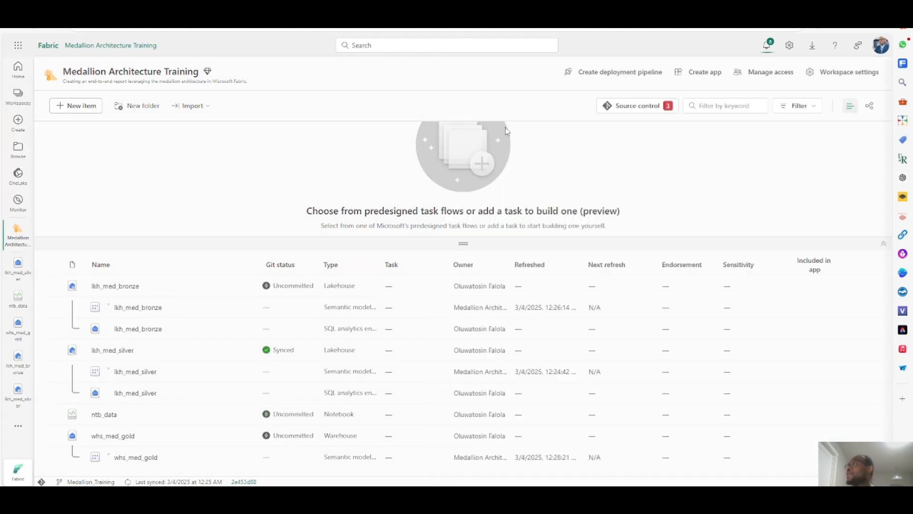
{"action": "left_click_drag", "start_coordinate": [435, 242], "coordinate": [377, 249]}
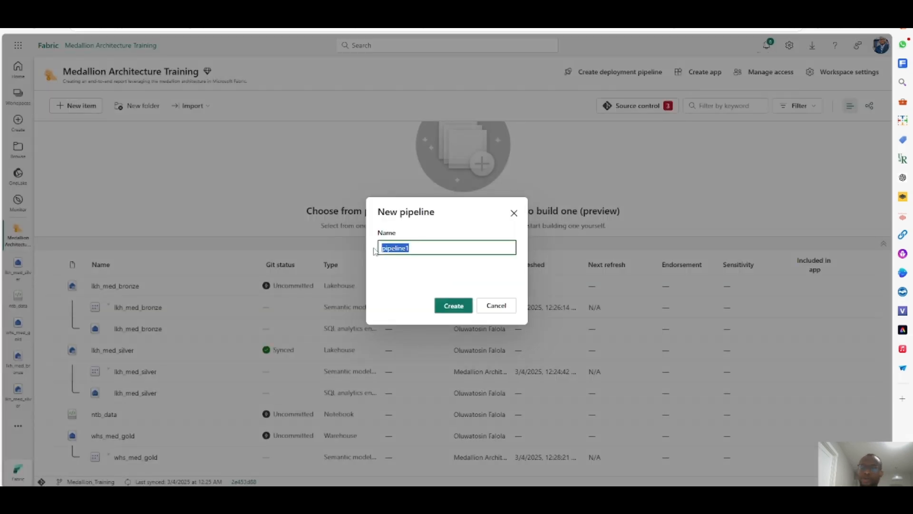
{"action": "type", "text": "pipe_move"}
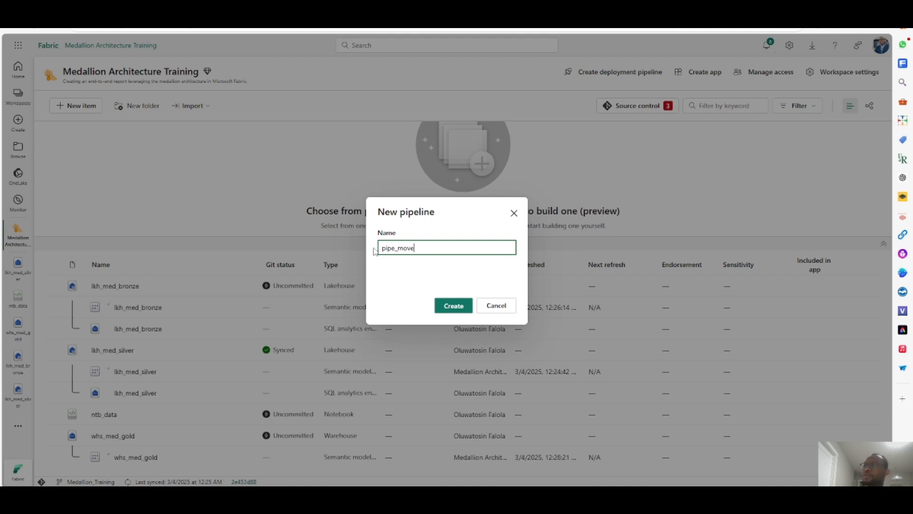
{"action": "type", "text": "_data"}
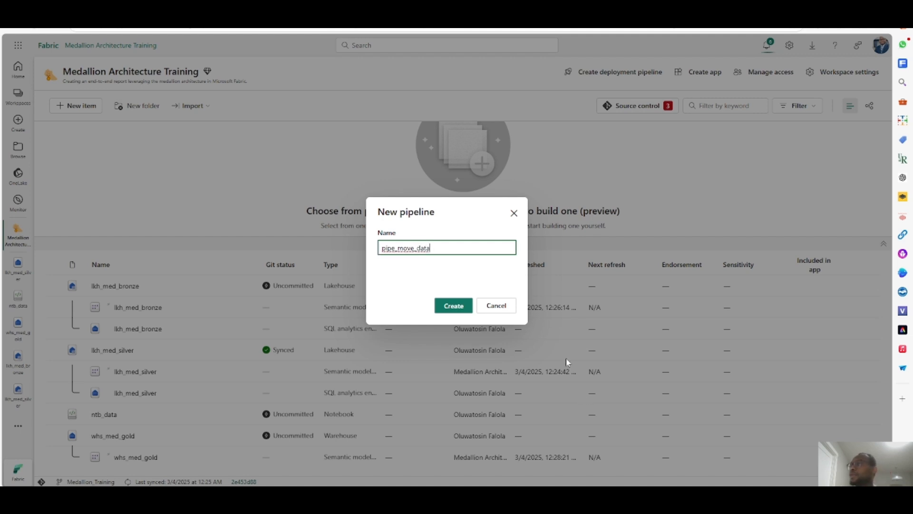
{"action": "left_click", "coordinate": [456, 311]}
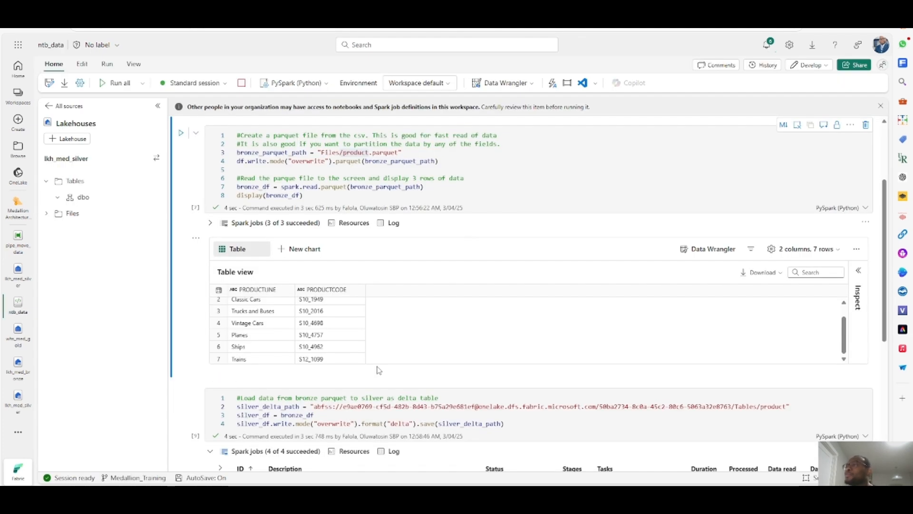
- Review the ntb_data notebook cells that write the bronze parquet file and load it into the silver delta table
{"action": "scroll", "coordinate": [366, 389], "scroll_direction": "up", "scroll_amount": 1}
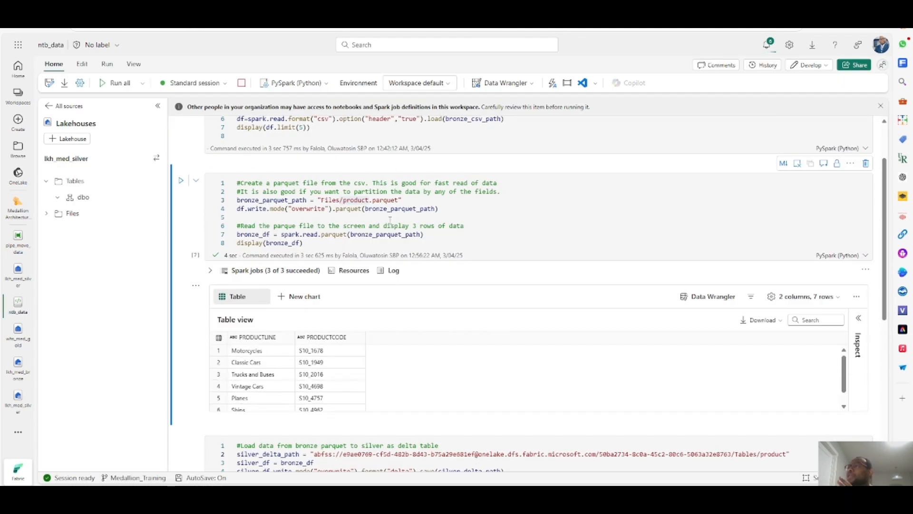
{"action": "scroll", "coordinate": [388, 281], "scroll_direction": "up", "scroll_amount": 2}
{"action": "scroll", "coordinate": [387, 266], "scroll_direction": "down", "scroll_amount": 5}
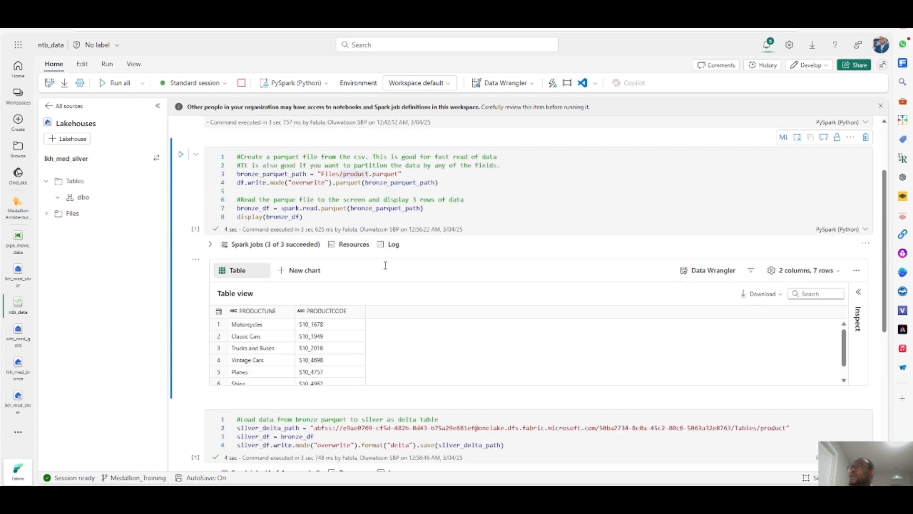
{"action": "scroll", "coordinate": [388, 271], "scroll_direction": "up", "scroll_amount": 3}
{"action": "scroll", "coordinate": [388, 272], "scroll_direction": "up", "scroll_amount": 2}
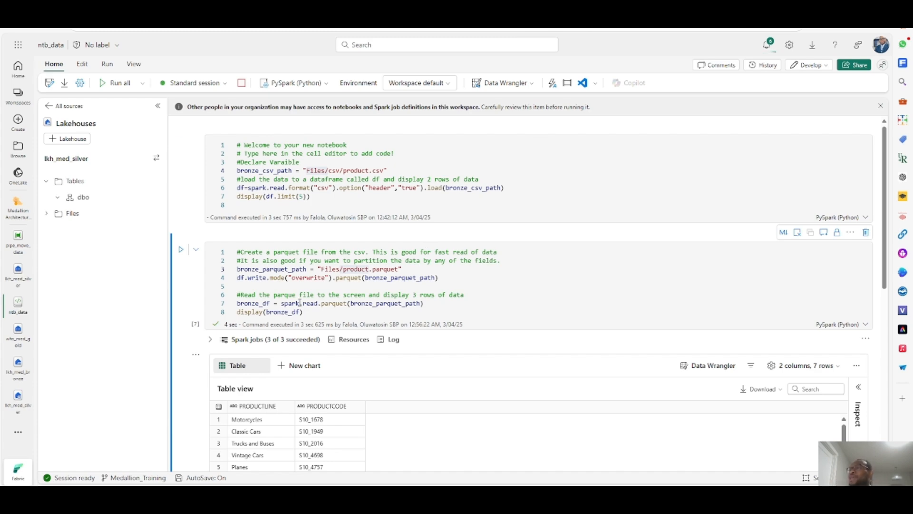
{"action": "scroll", "coordinate": [344, 300], "scroll_direction": "down", "scroll_amount": 7}
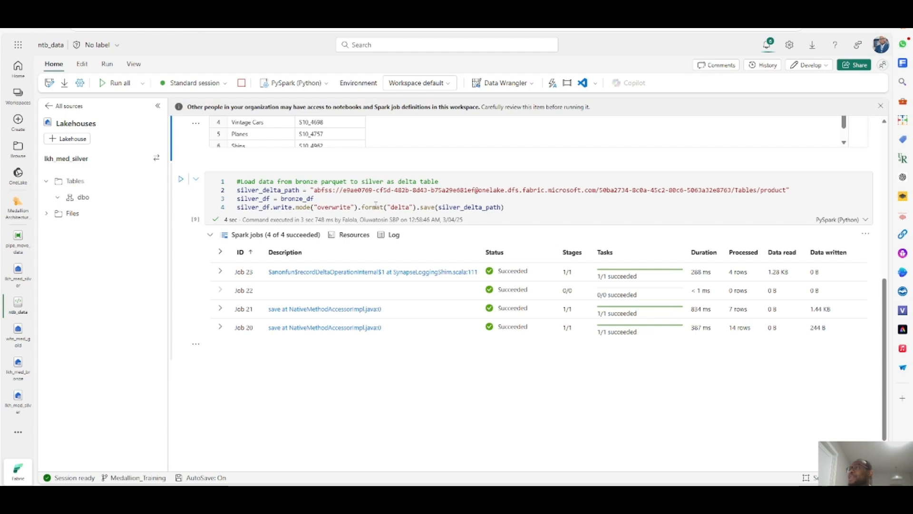
{"action": "triple_click", "coordinate": [336, 208]}
{"action": "left_click", "coordinate": [519, 208]}
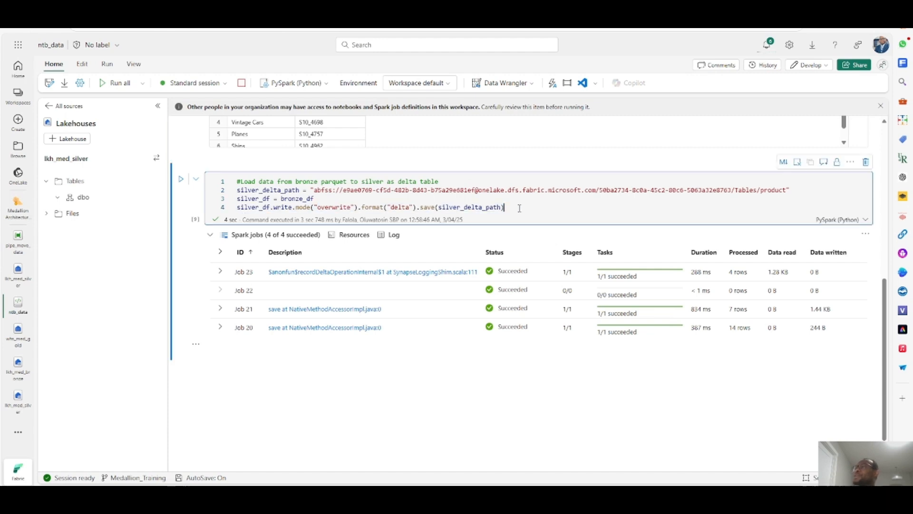
{"action": "left_click", "coordinate": [18, 213]}
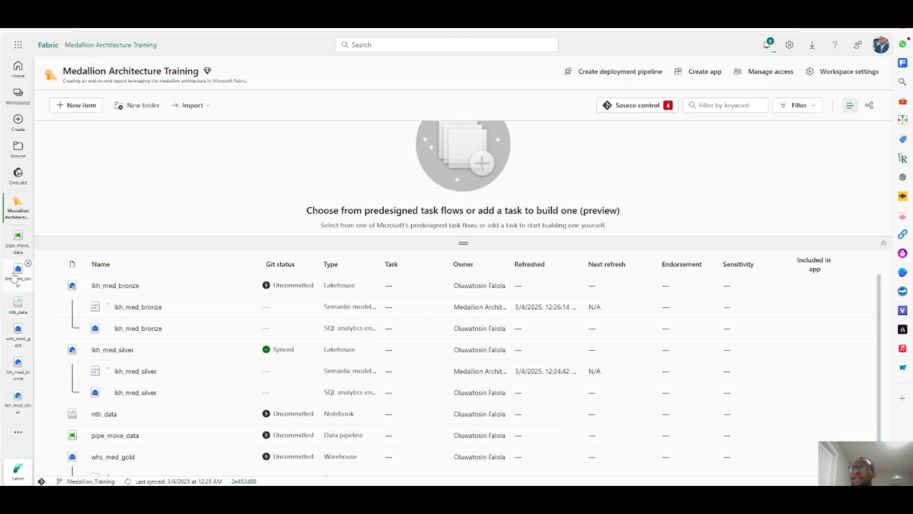
{"action": "left_click", "coordinate": [15, 244]}
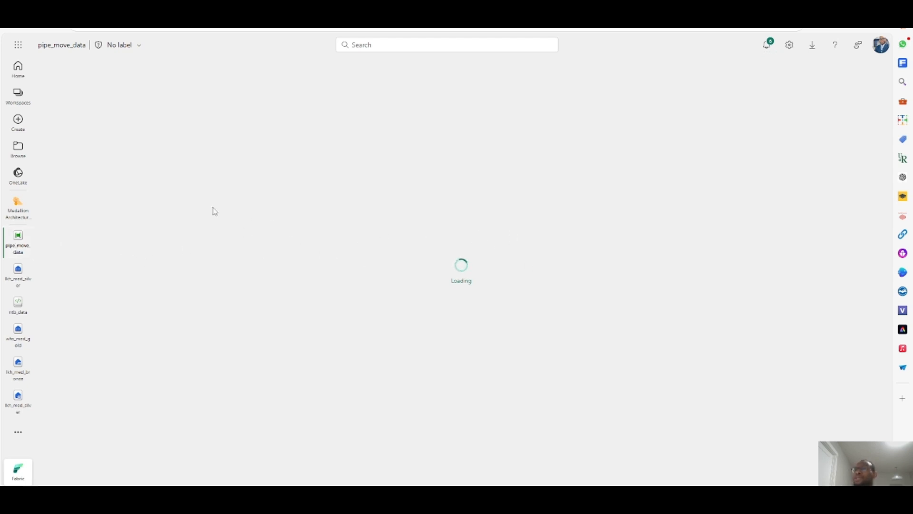
{"action": "left_click", "coordinate": [22, 206]}
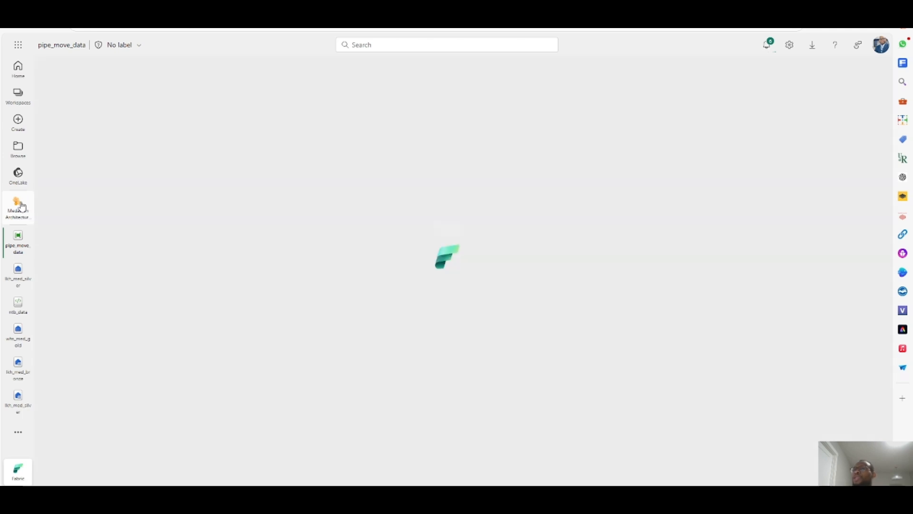
- Create a new Dataflow Gen2 named dtf_ingest_data with Git integration, deployment pipelines and Public API scenarios enabled
{"action": "left_click", "coordinate": [69, 105]}
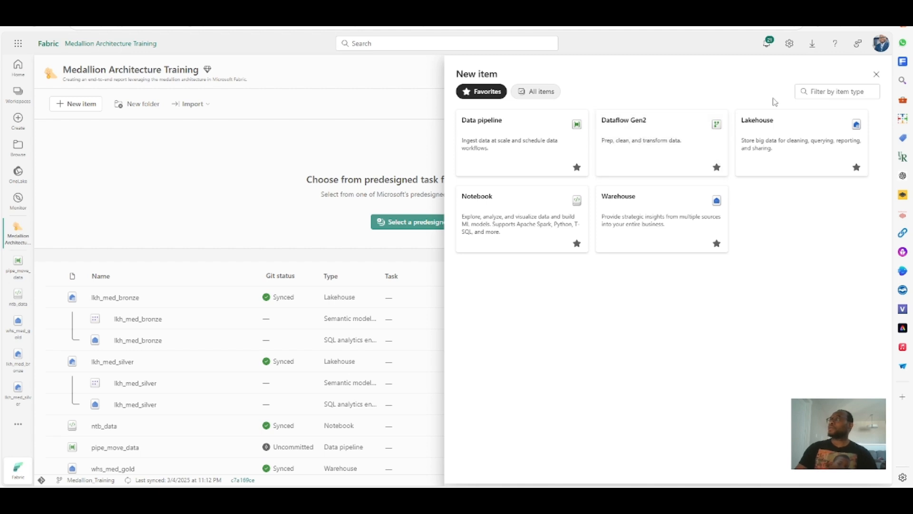
{"action": "left_click", "coordinate": [528, 92]}
{"action": "left_click", "coordinate": [839, 91]}
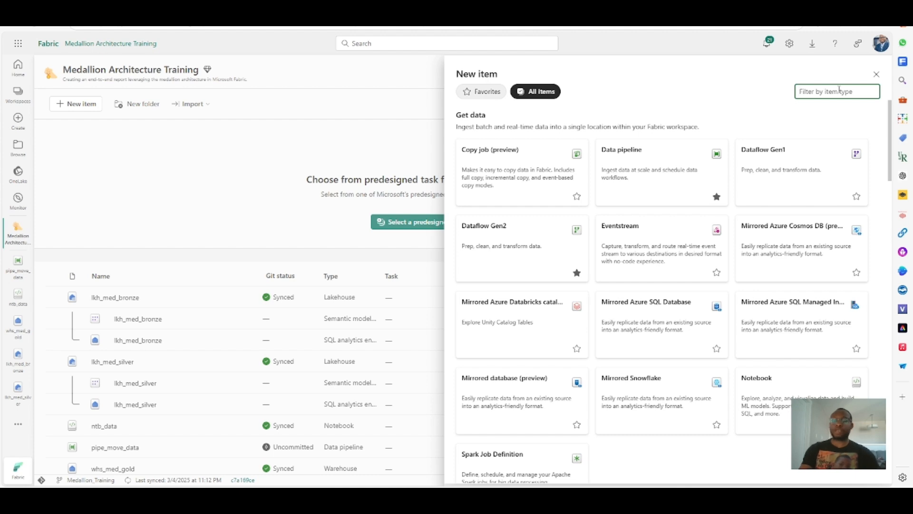
{"action": "type", "text": "dat"}
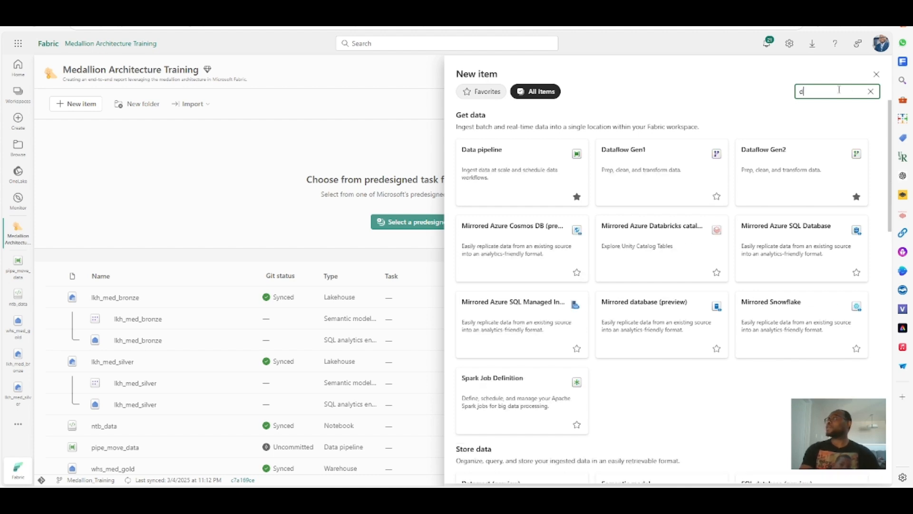
{"action": "key", "text": "BackSpace"}
{"action": "type", "text": "taf"}
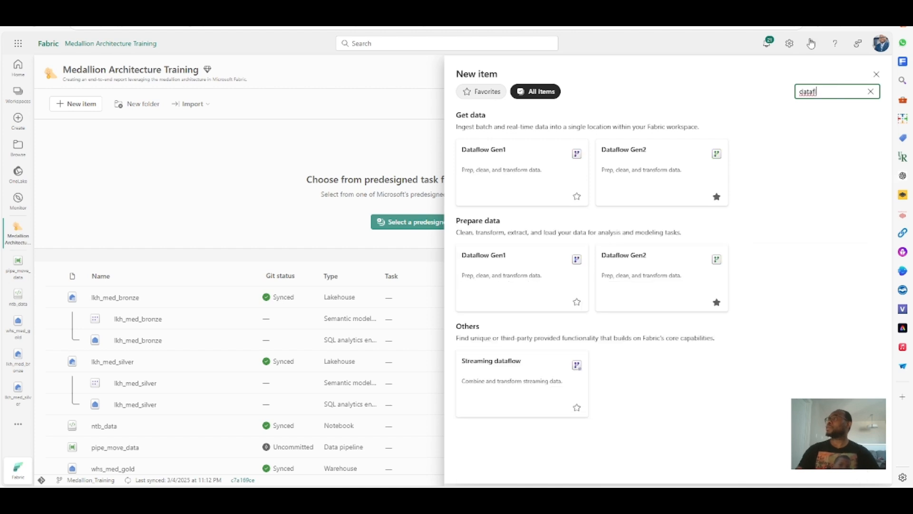
{"action": "right_click", "coordinate": [727, 282]}
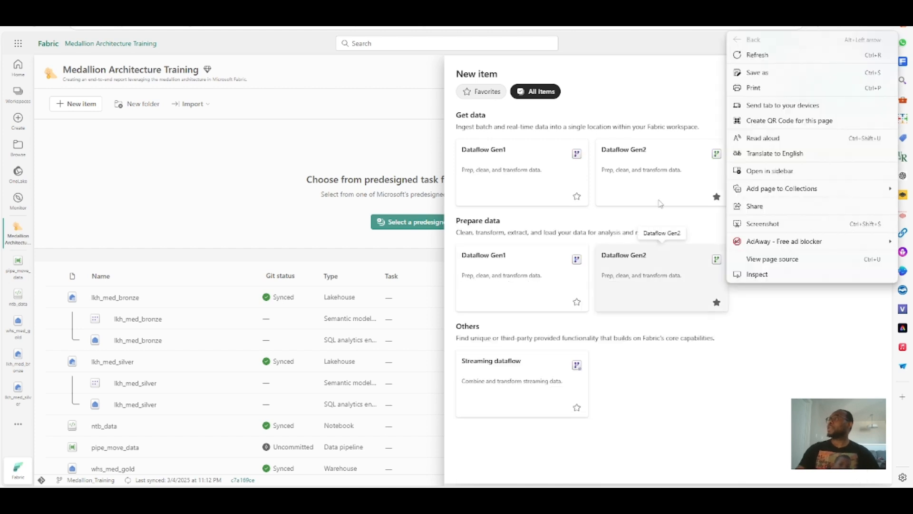
{"action": "left_click", "coordinate": [643, 172]}
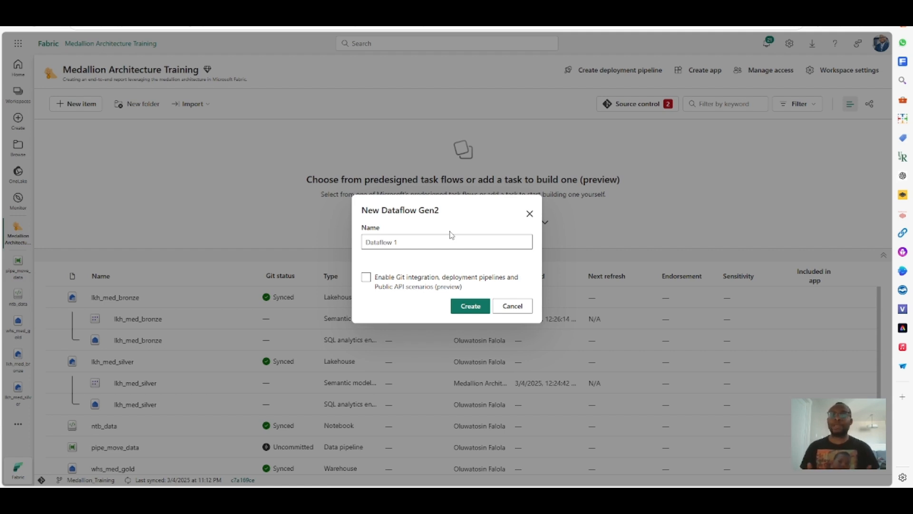
{"action": "left_click_drag", "start_coordinate": [434, 243], "coordinate": [358, 243]}
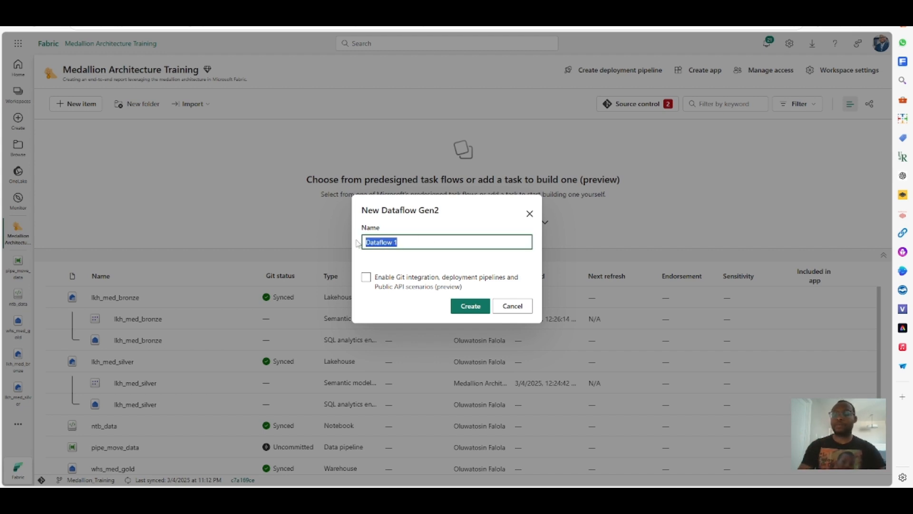
{"action": "type", "text": "dlf_"}
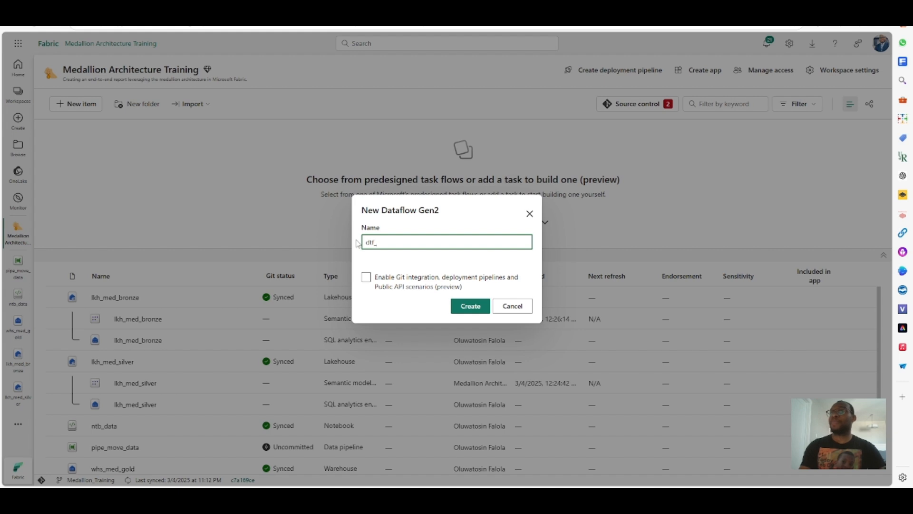
{"action": "type", "text": "ingest_data"}
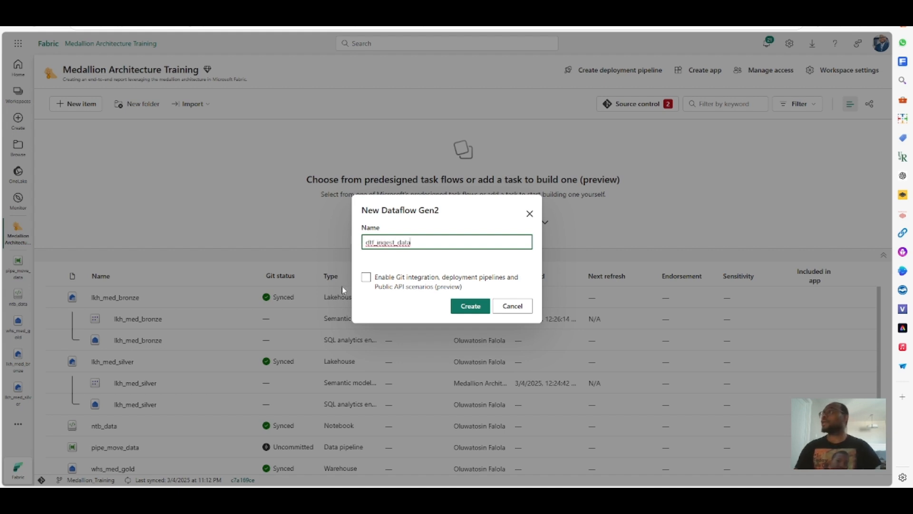
{"action": "left_click", "coordinate": [366, 277]}
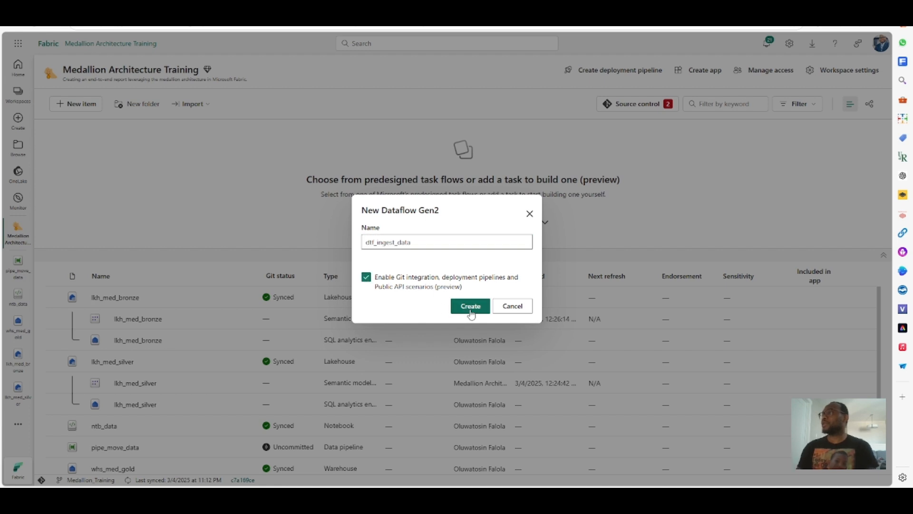
{"action": "left_click", "coordinate": [459, 307]}
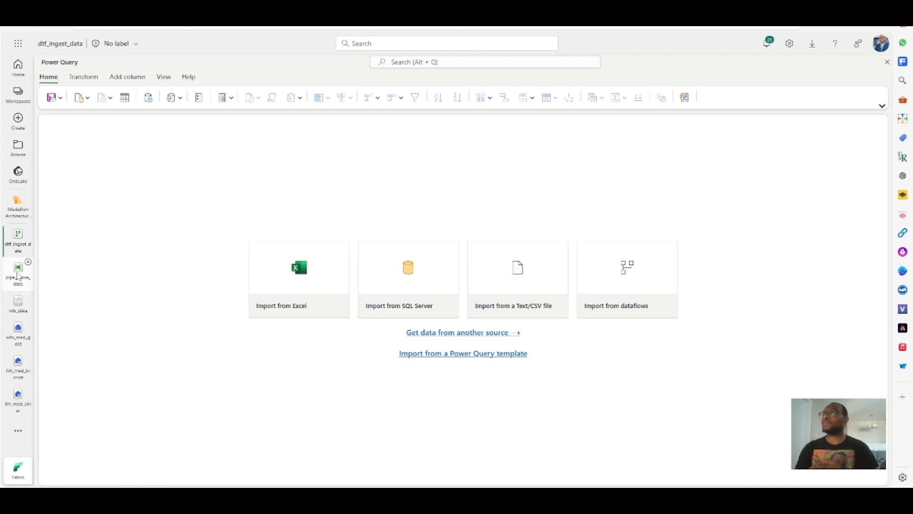
- Start getting data from another source and connect to the lkh_med_bronze lakehouse
{"action": "left_click", "coordinate": [17, 275]}
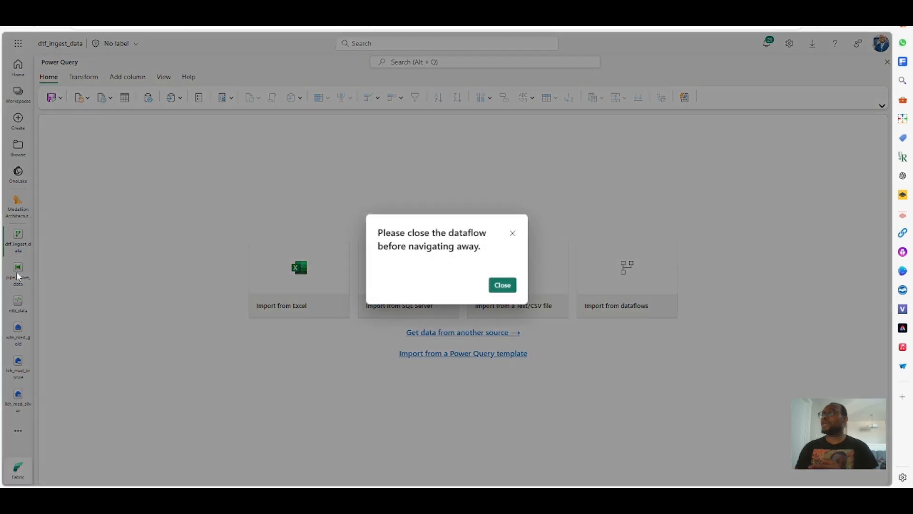
{"action": "left_click", "coordinate": [505, 286]}
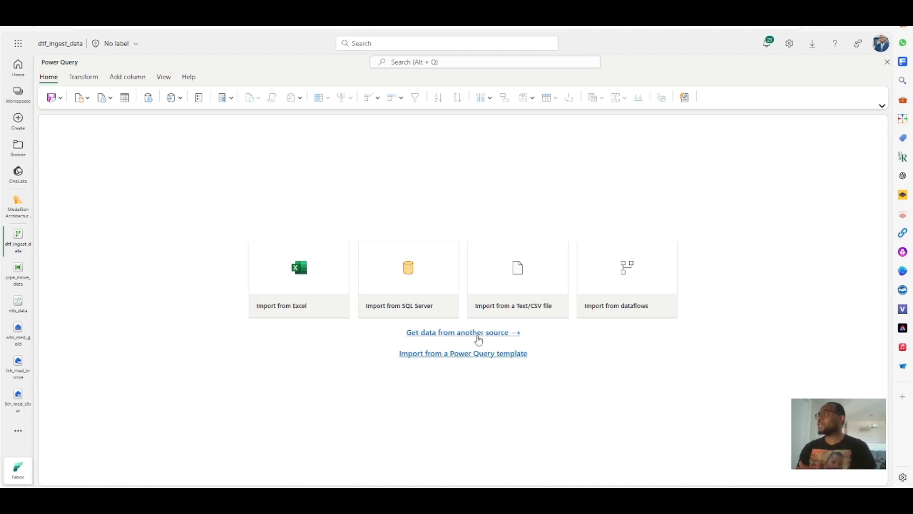
{"action": "left_click", "coordinate": [479, 340]}
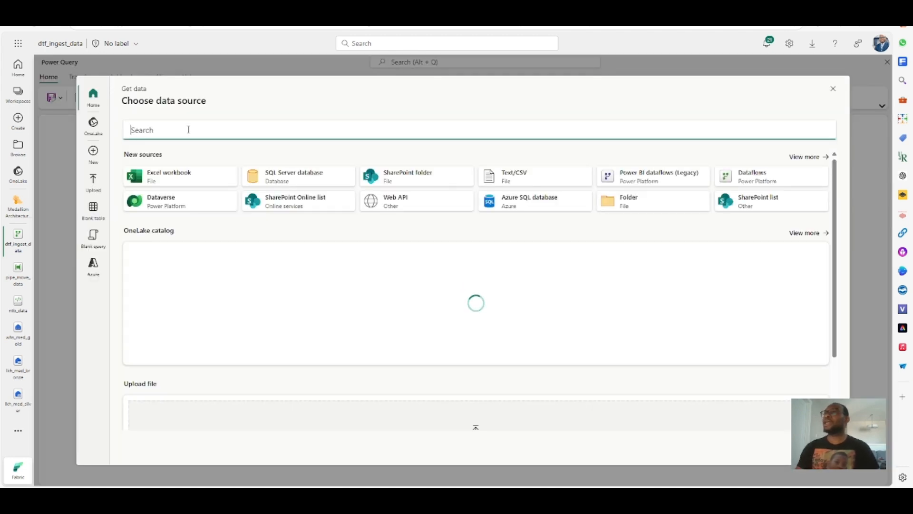
{"action": "type", "text": "lk"}
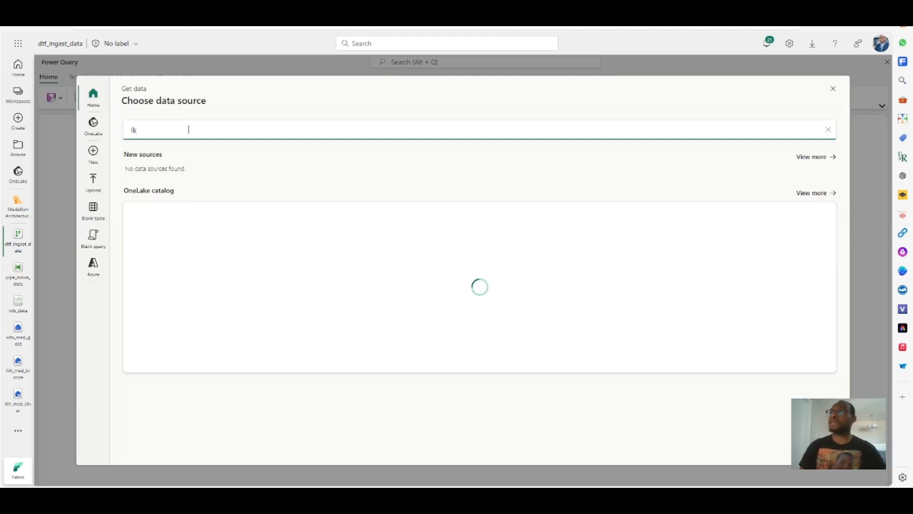
{"action": "type", "text": "h"}
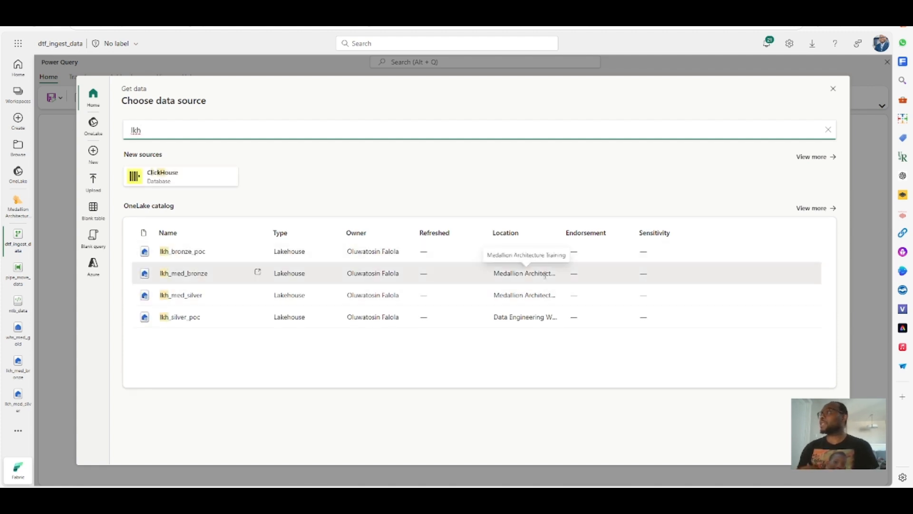
{"action": "left_click", "coordinate": [185, 274]}
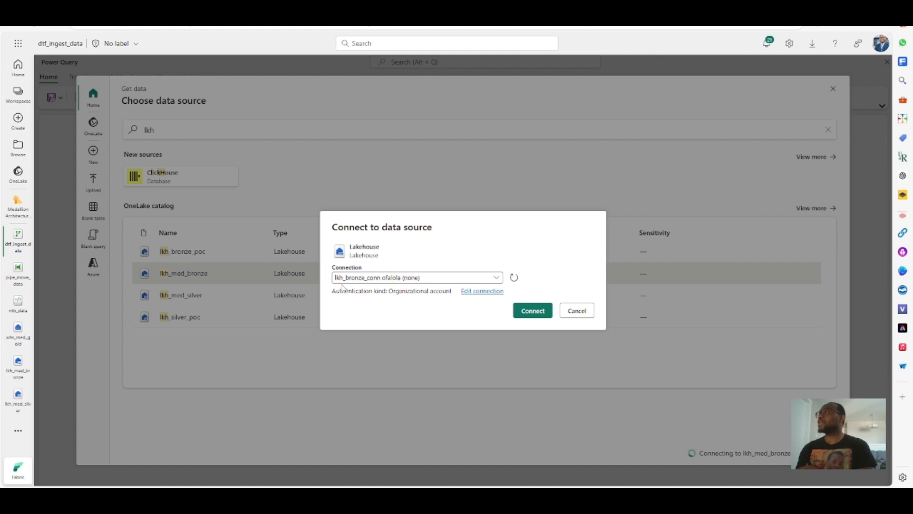
{"action": "left_click", "coordinate": [539, 314]}
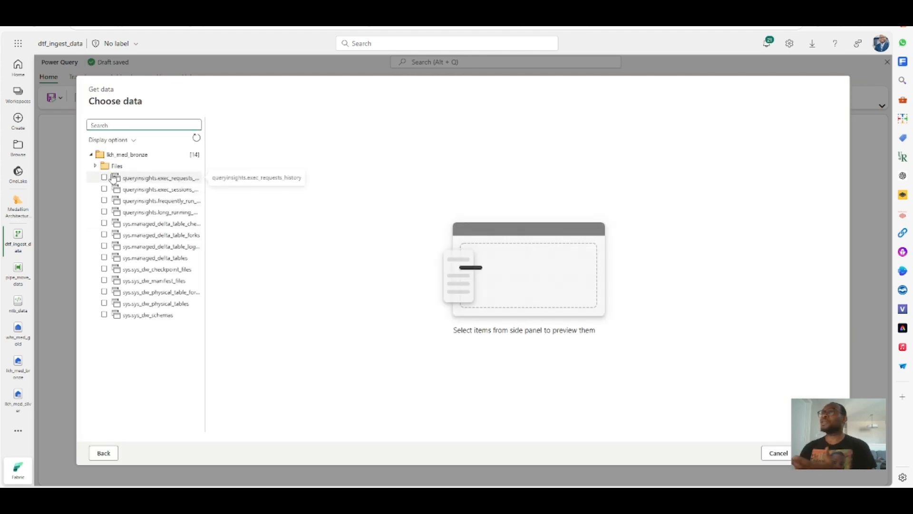
- Import the sales.csv file from the lakehouse's Files csv folder into the dataflow
{"action": "left_click", "coordinate": [97, 167]}
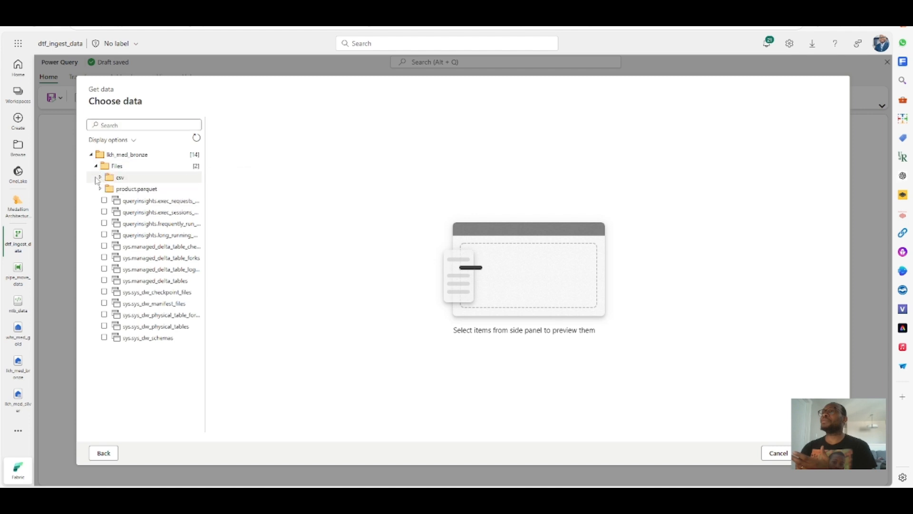
{"action": "left_click", "coordinate": [101, 177]}
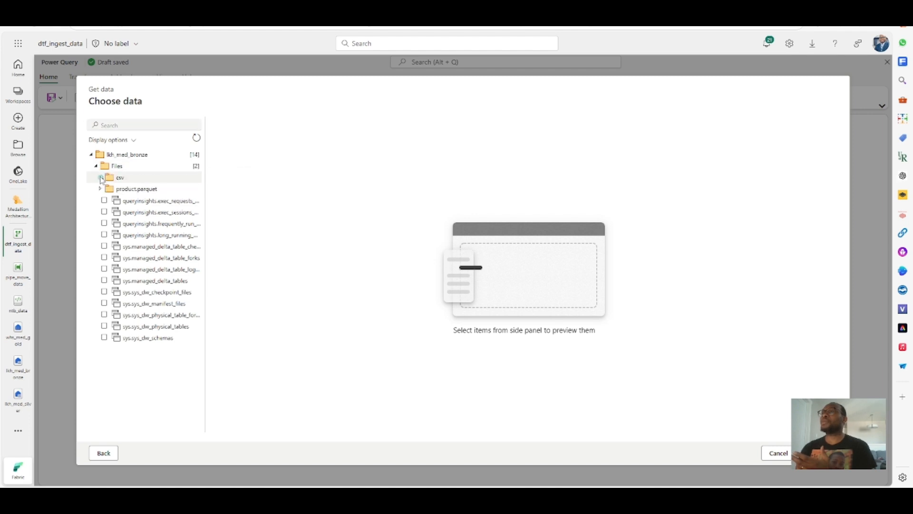
{"action": "left_click", "coordinate": [119, 203]}
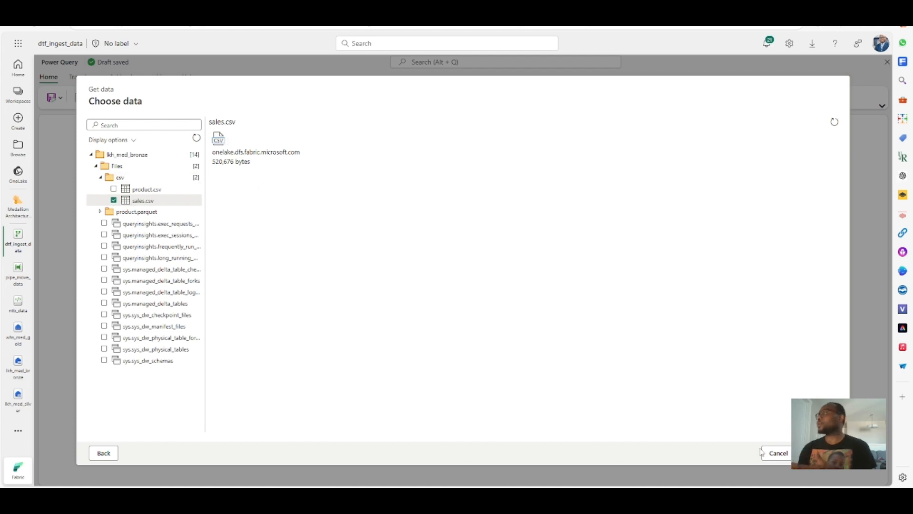
{"action": "left_click", "coordinate": [820, 453]}
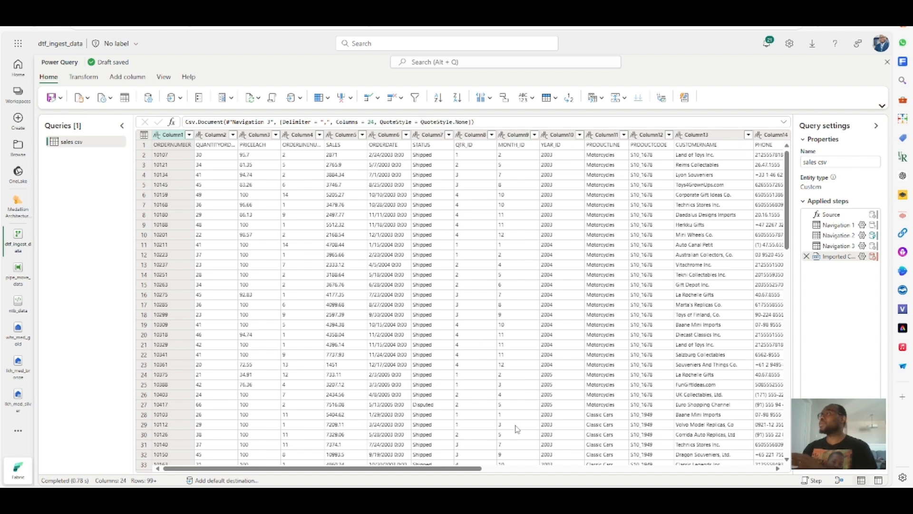
- Promote the first row of the sales csv query to column headers
{"action": "left_click_drag", "start_coordinate": [473, 474], "coordinate": [412, 478]}
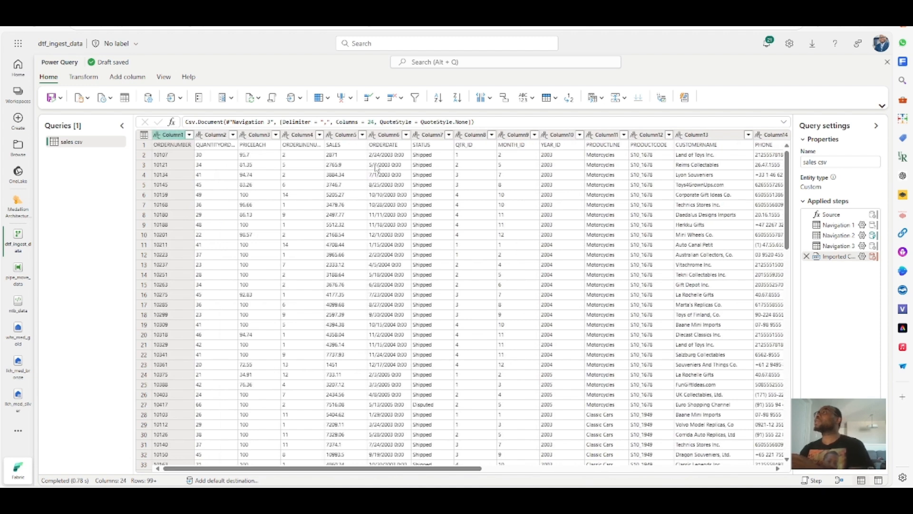
{"action": "left_click", "coordinate": [142, 136]}
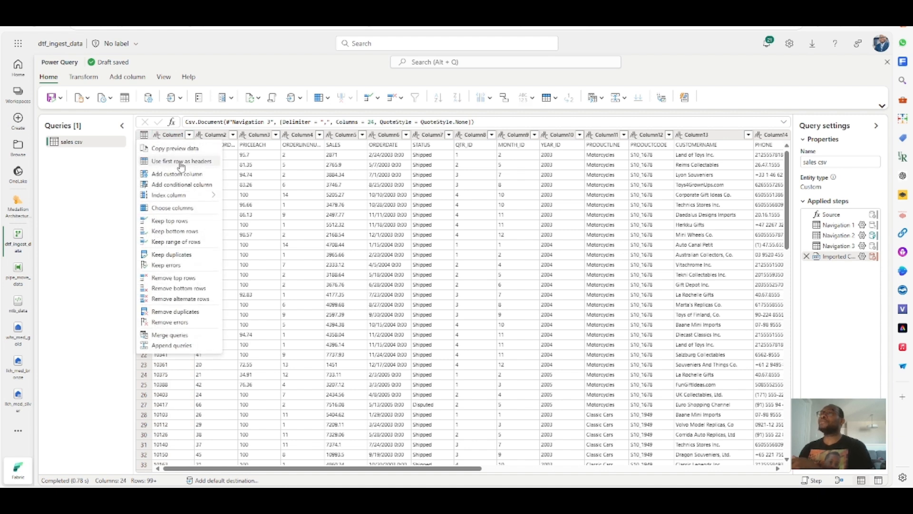
{"action": "left_click", "coordinate": [84, 78]}
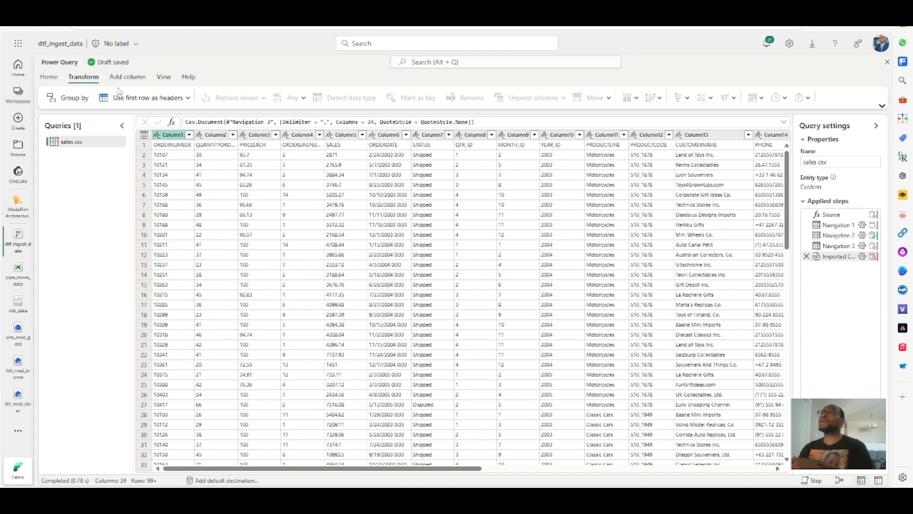
{"action": "left_click", "coordinate": [142, 100]}
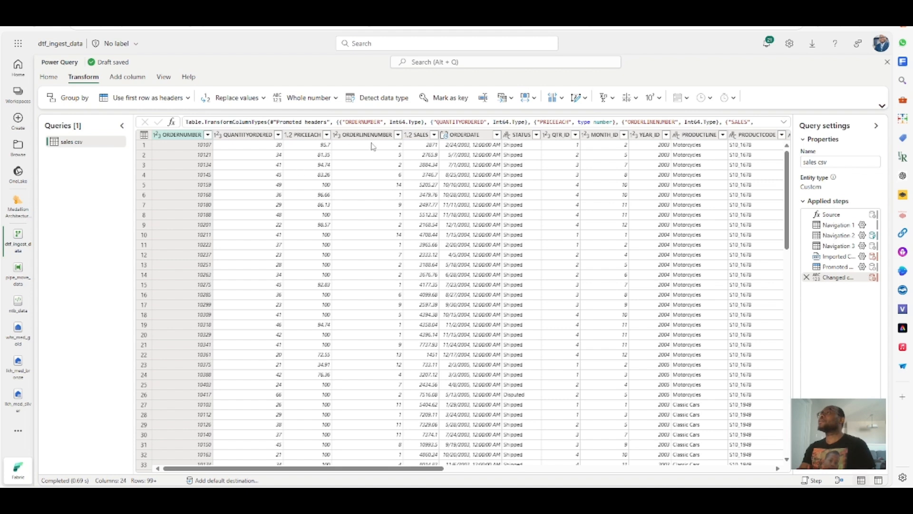
- Convert the ORDERDATE column to date only
{"action": "left_click", "coordinate": [470, 136]}
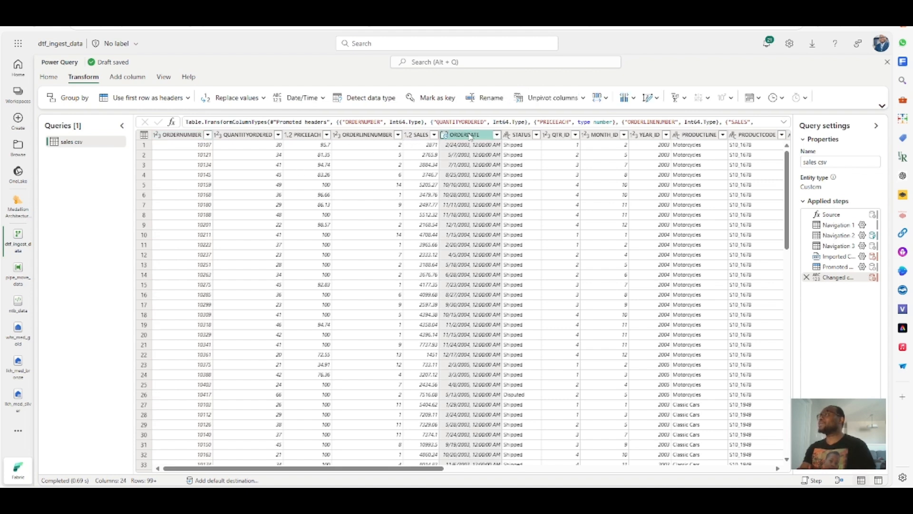
{"action": "left_click", "coordinate": [127, 77]}
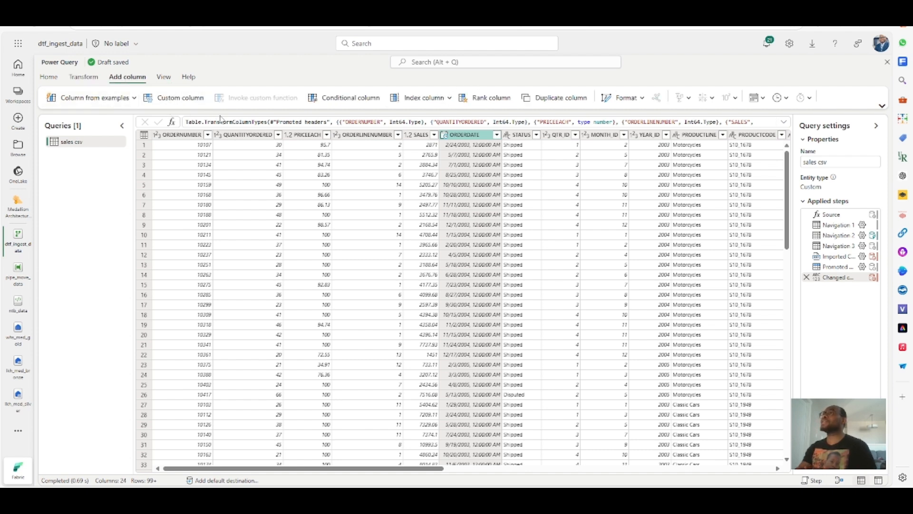
{"action": "left_click", "coordinate": [47, 79]}
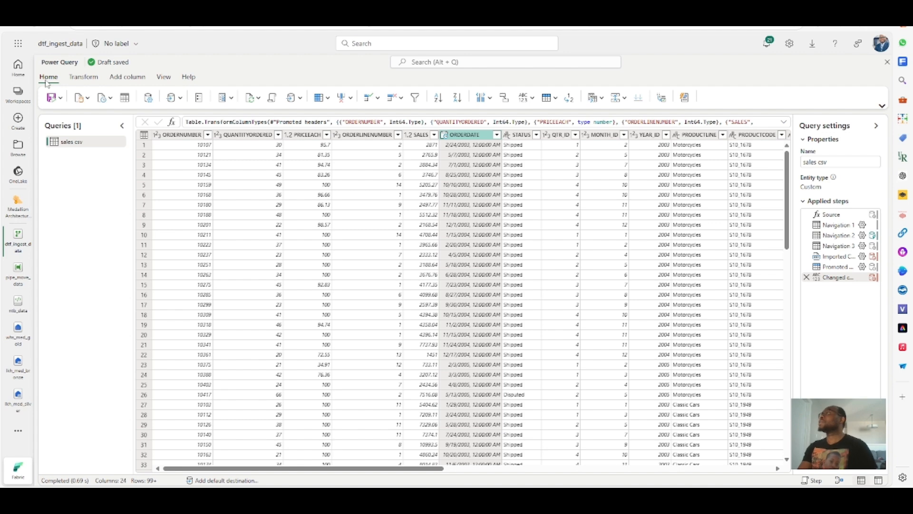
{"action": "left_click", "coordinate": [78, 77]}
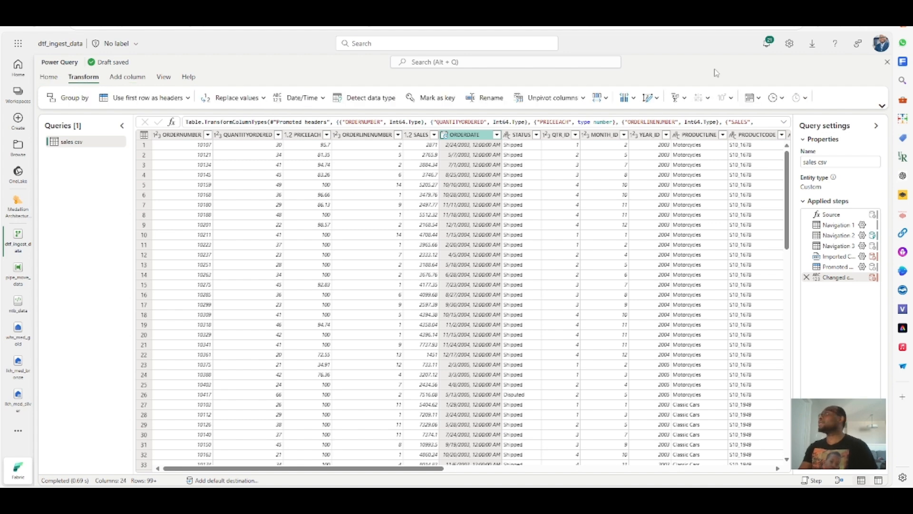
{"action": "left_click", "coordinate": [883, 105]}
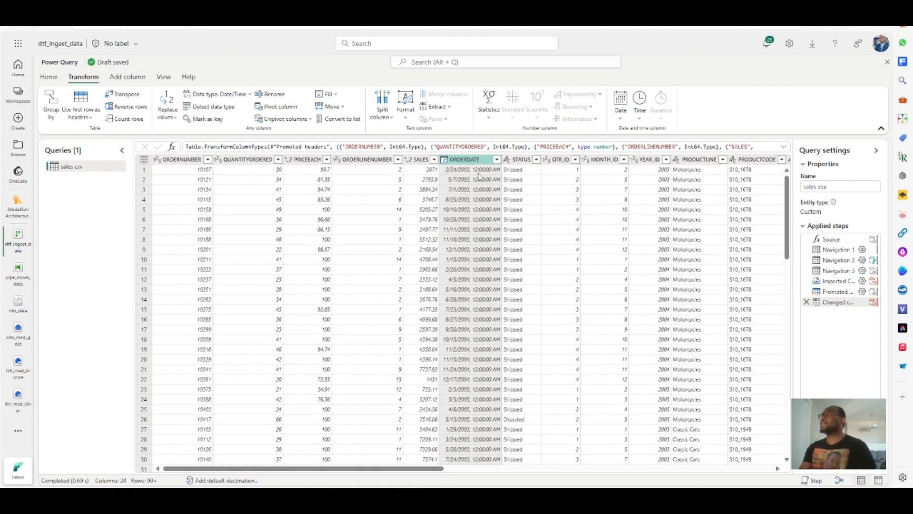
{"action": "left_click", "coordinate": [620, 107]}
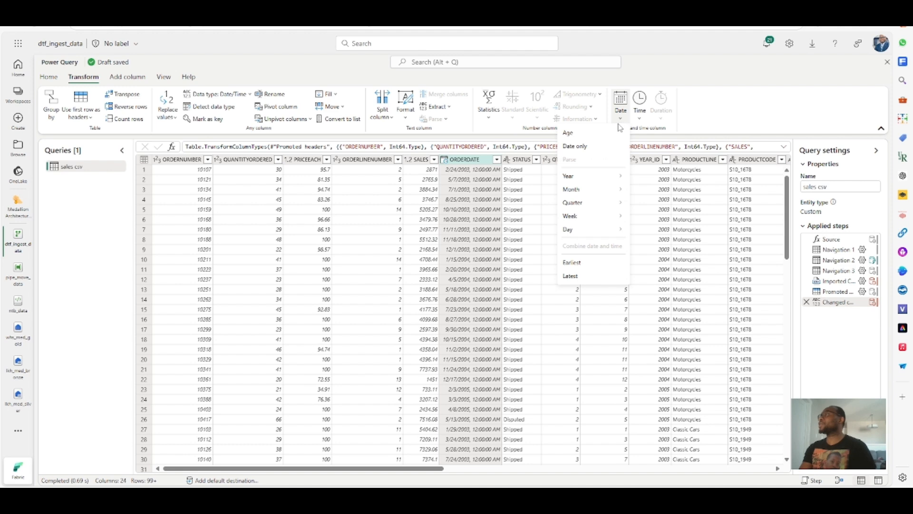
{"action": "left_click", "coordinate": [587, 150]}
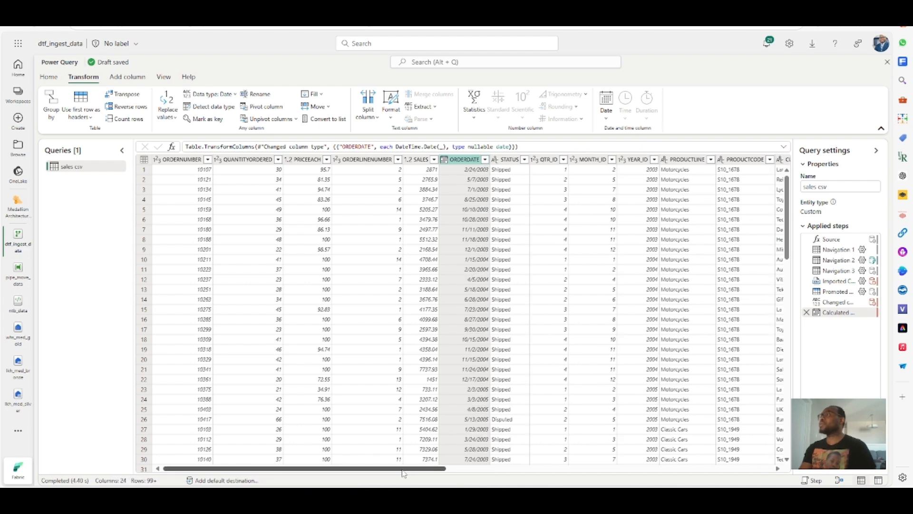
- Remove the ADDRESSLINE2 column from the query
{"action": "left_click_drag", "start_coordinate": [416, 472], "coordinate": [305, 474]}
{"action": "left_click_drag", "start_coordinate": [305, 473], "coordinate": [332, 467]}
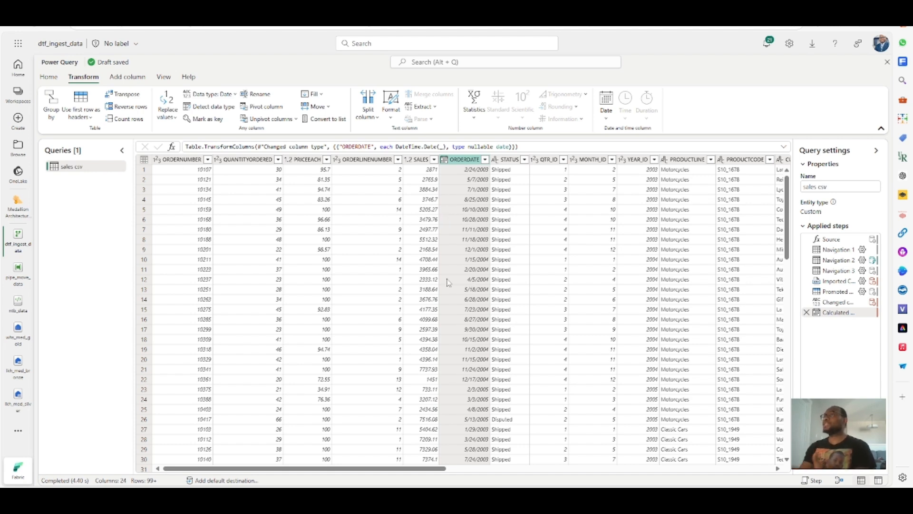
{"action": "left_click_drag", "start_coordinate": [444, 470], "coordinate": [821, 474]}
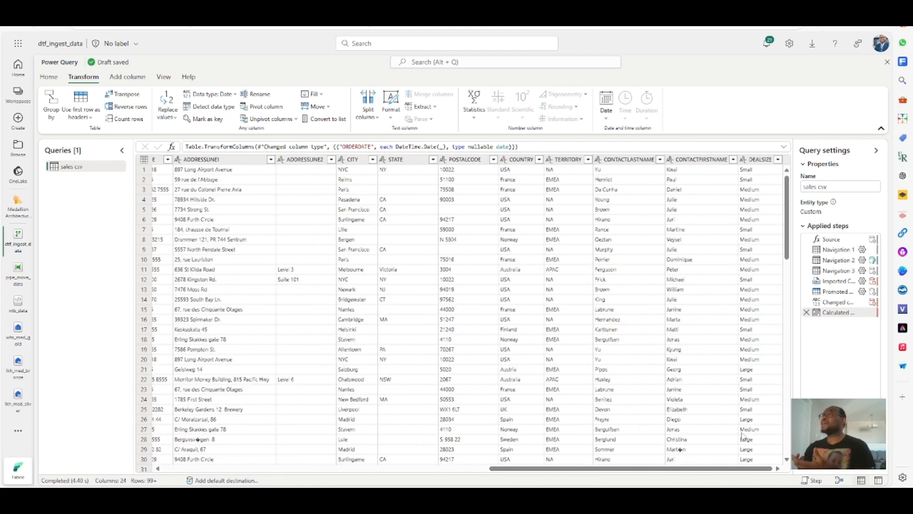
{"action": "left_click", "coordinate": [303, 159]}
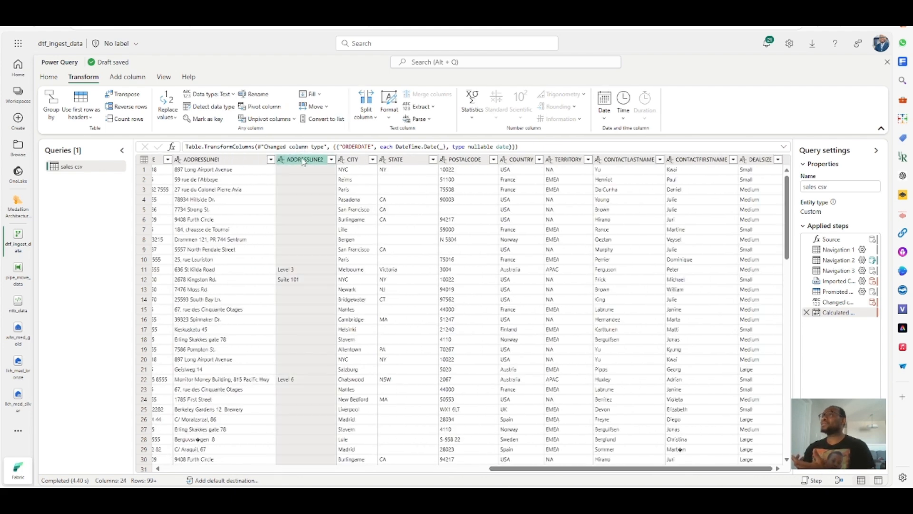
{"action": "right_click", "coordinate": [295, 162]}
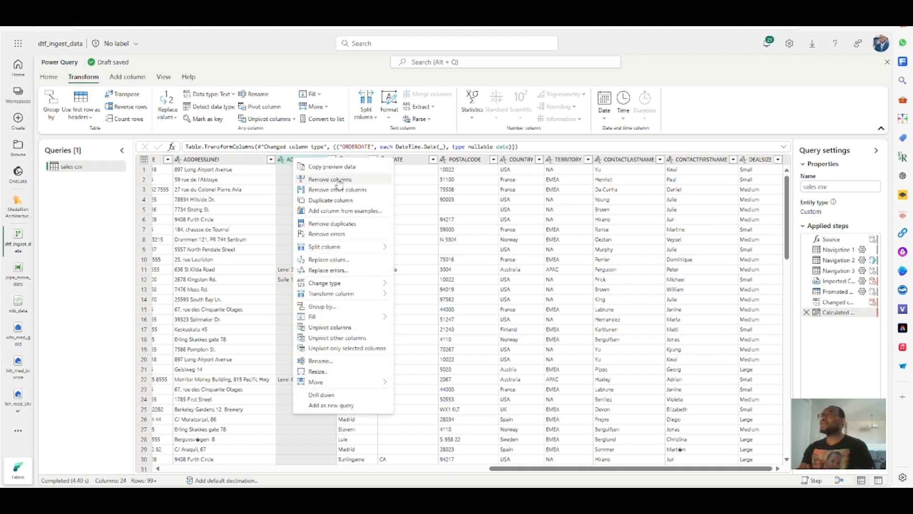
{"action": "left_click", "coordinate": [284, 160]}
{"action": "left_click", "coordinate": [305, 161]}
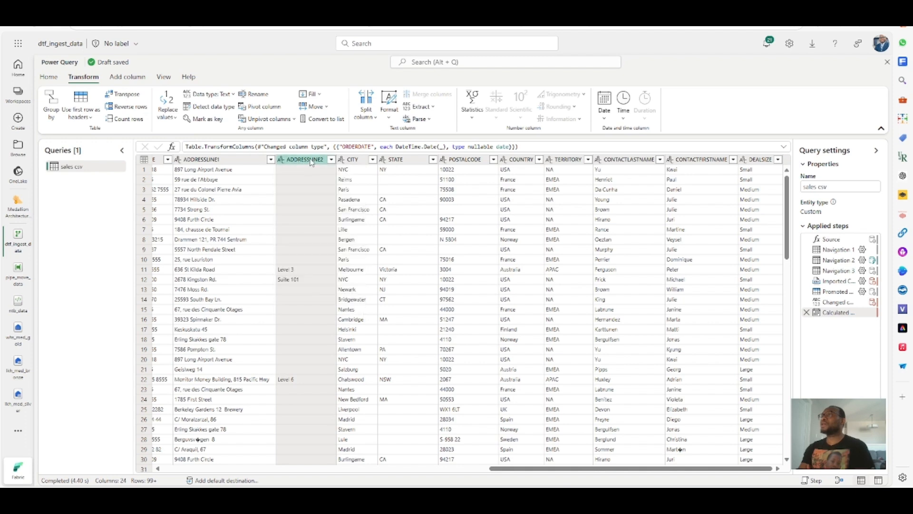
{"action": "right_click", "coordinate": [312, 162]}
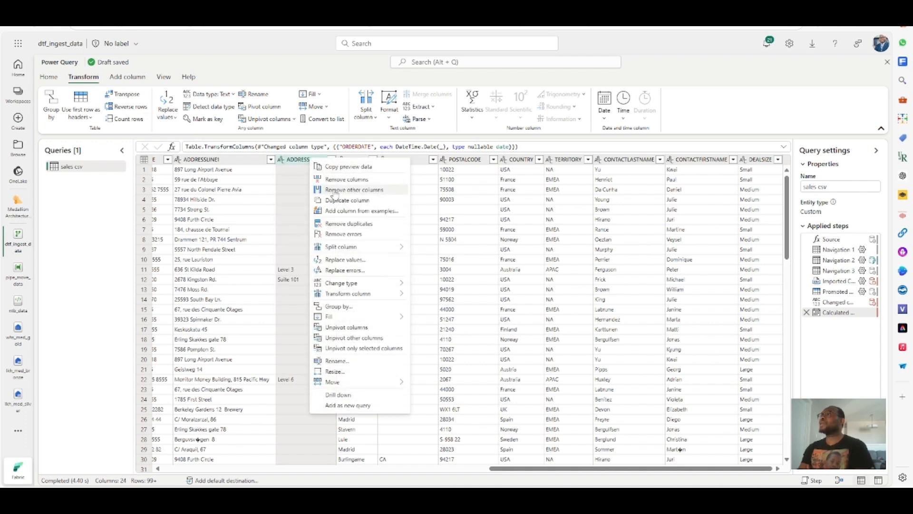
{"action": "left_click", "coordinate": [338, 180]}
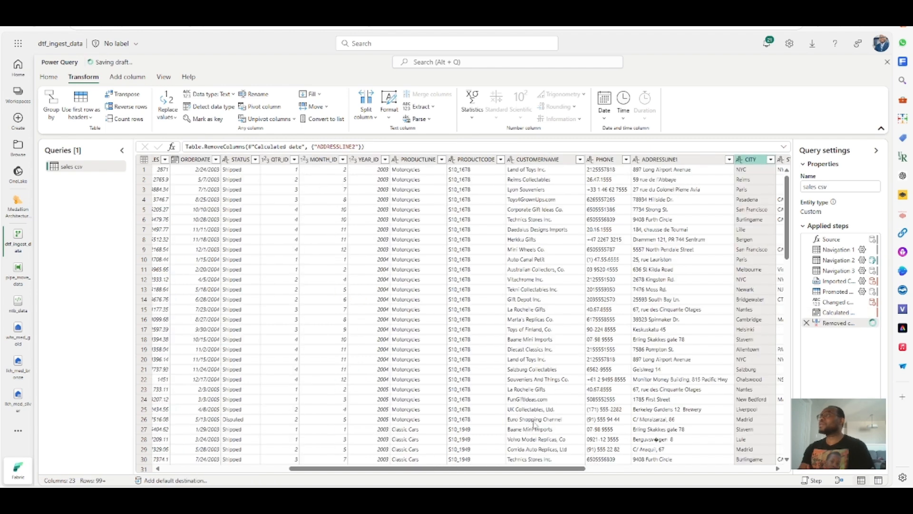
{"action": "left_click_drag", "start_coordinate": [508, 470], "coordinate": [695, 470]}
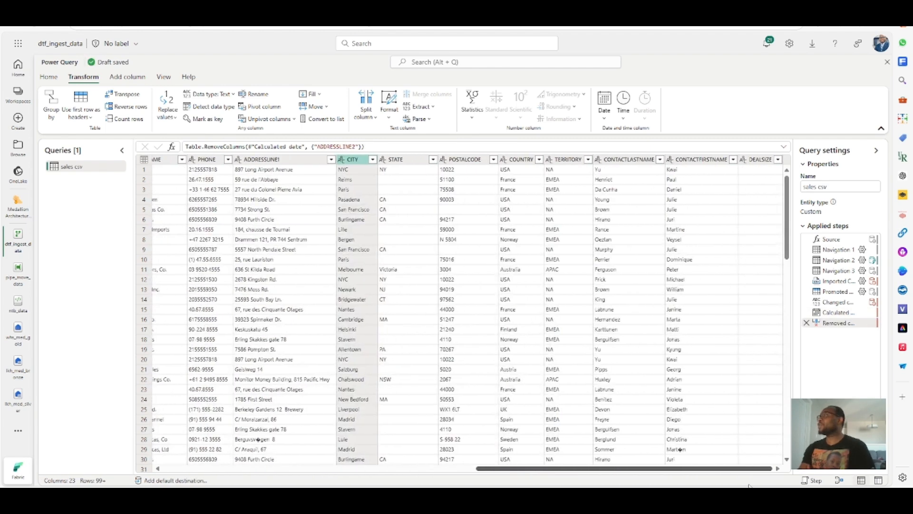
{"action": "left_click_drag", "start_coordinate": [759, 484], "coordinate": [336, 483]}
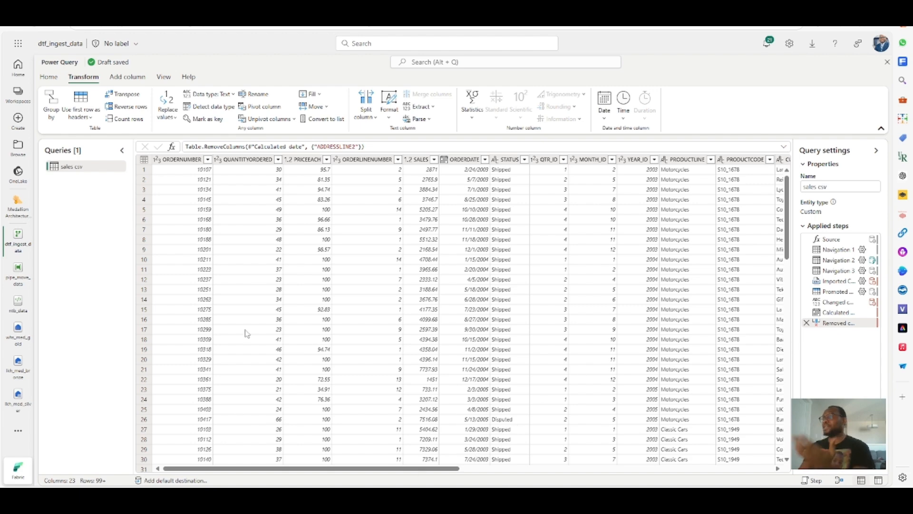
{"action": "left_click_drag", "start_coordinate": [353, 471], "coordinate": [240, 483]}
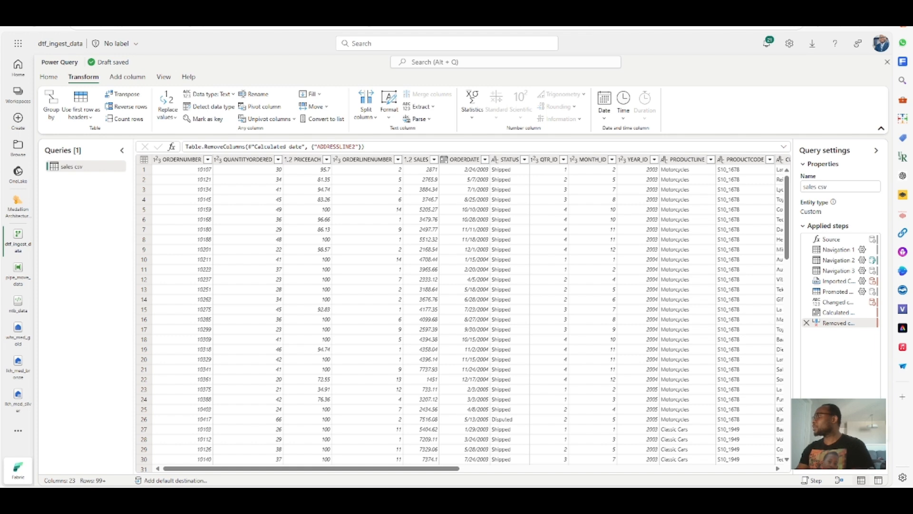
- Add a Lakehouse data destination to the query, choosing the silver lakehouse connection, and continue
{"action": "left_click", "coordinate": [876, 453]}
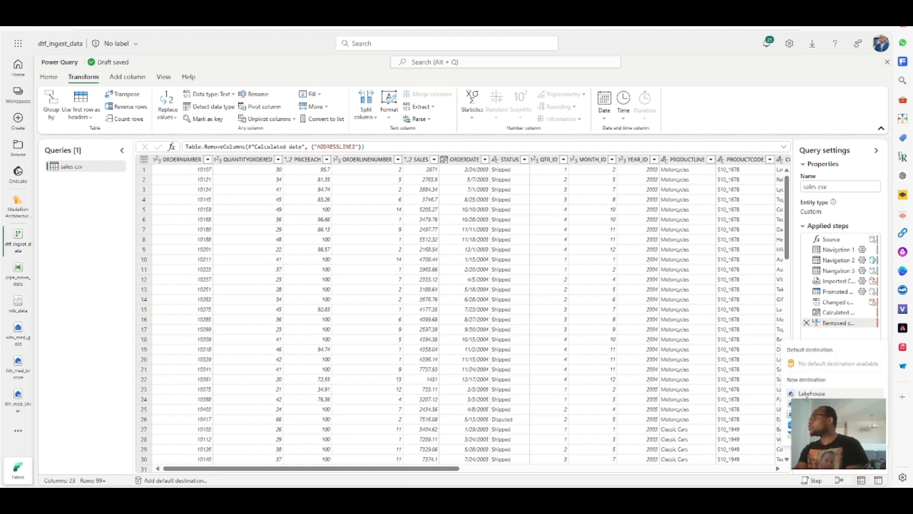
{"action": "left_click", "coordinate": [810, 394]}
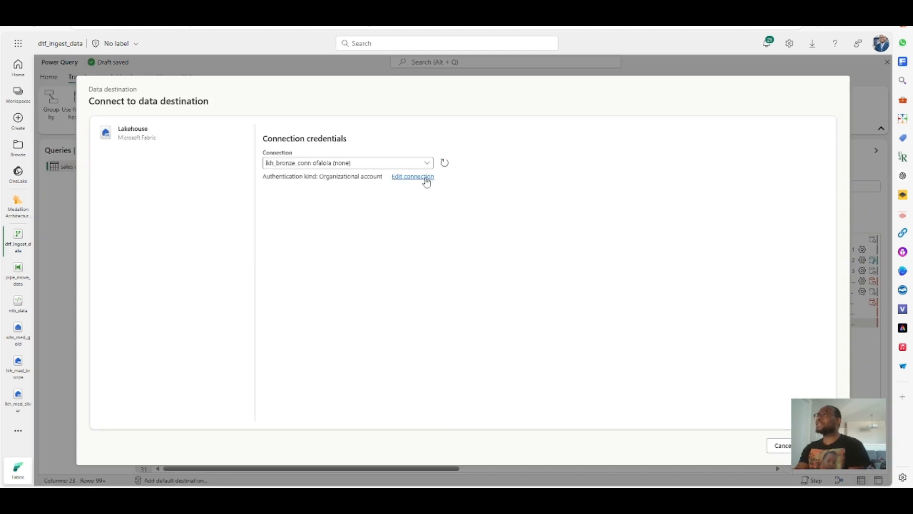
{"action": "left_click", "coordinate": [429, 164]}
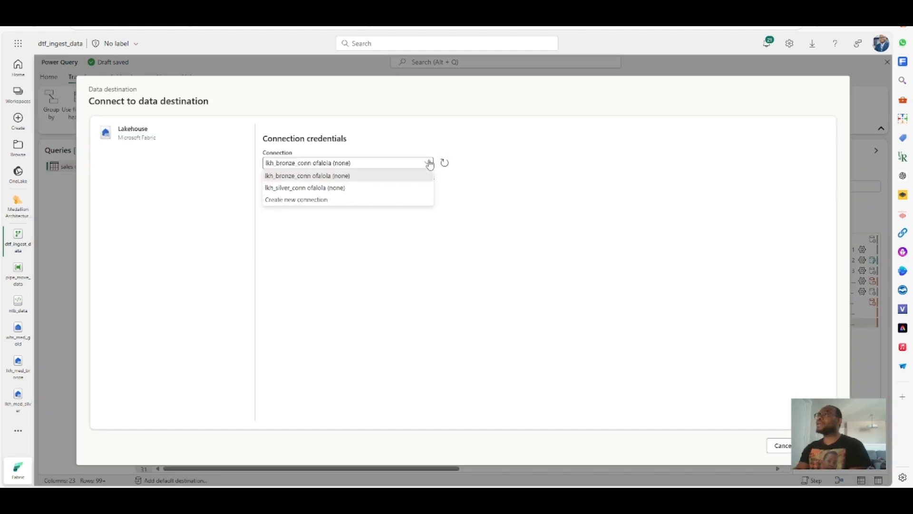
{"action": "left_click", "coordinate": [308, 189]}
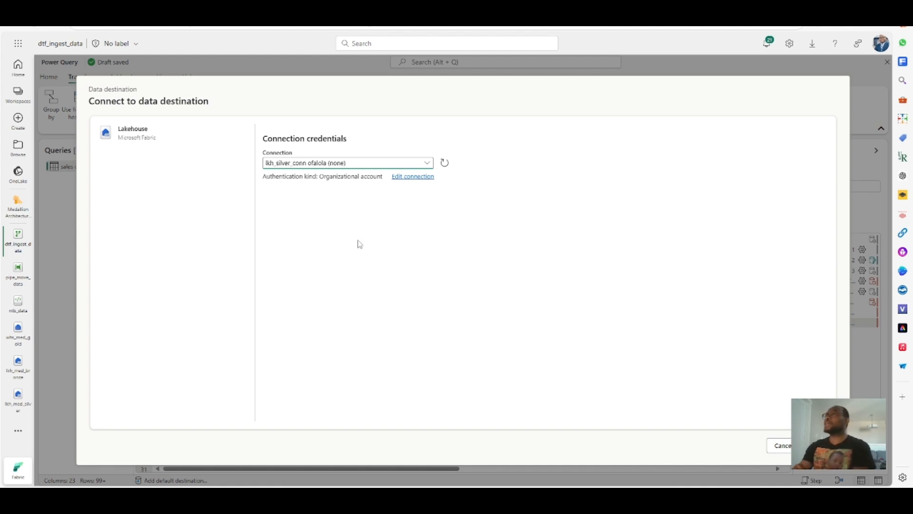
{"action": "left_click", "coordinate": [820, 445]}
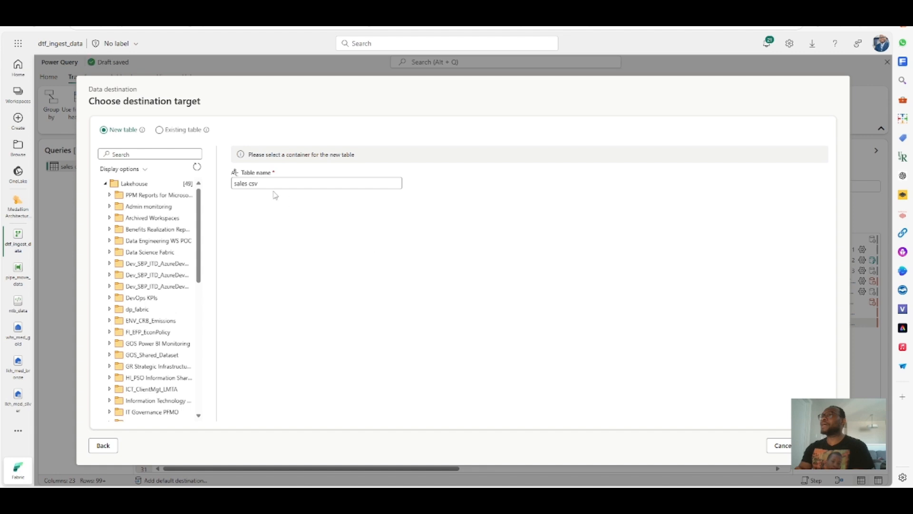
- Name the new table sales and target the lkh_med_silver lakehouse in the Medallion Architecture workspace
{"action": "left_click", "coordinate": [273, 183]}
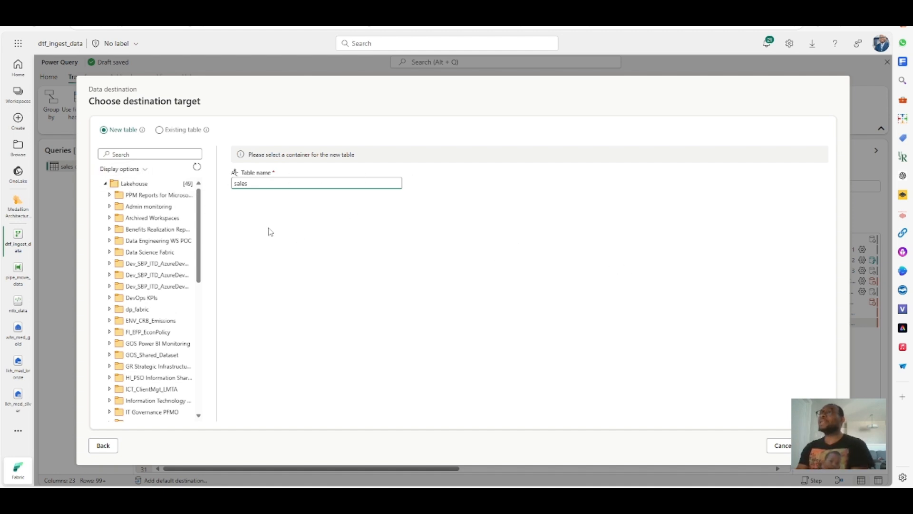
{"action": "left_click", "coordinate": [157, 155]}
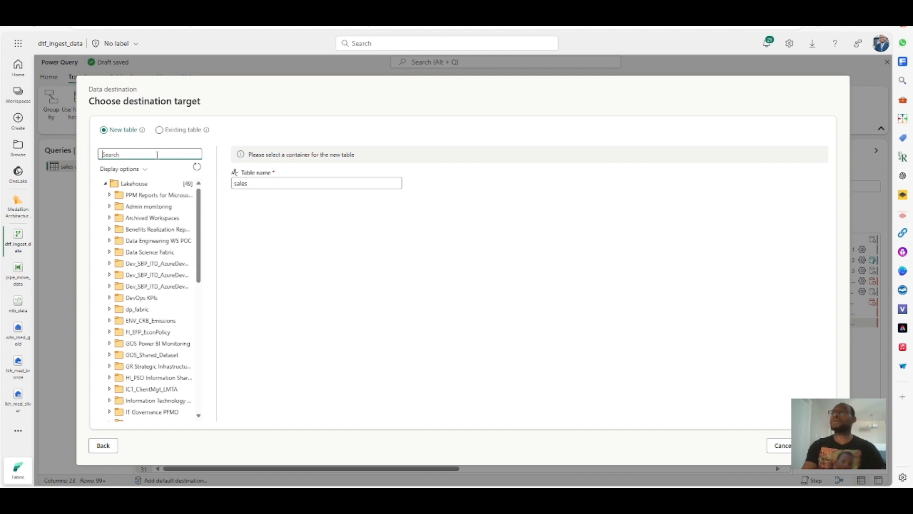
{"action": "type", "text": "lk"}
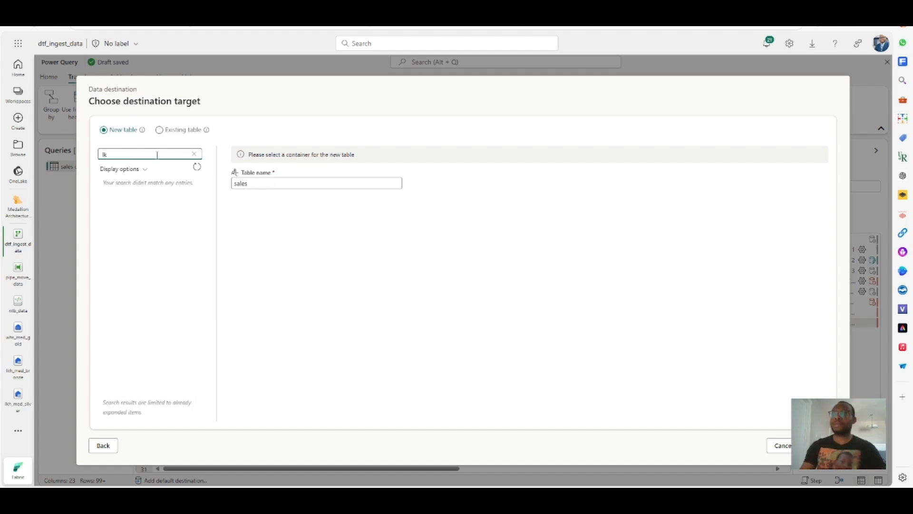
{"action": "key", "text": "BackSpace"}
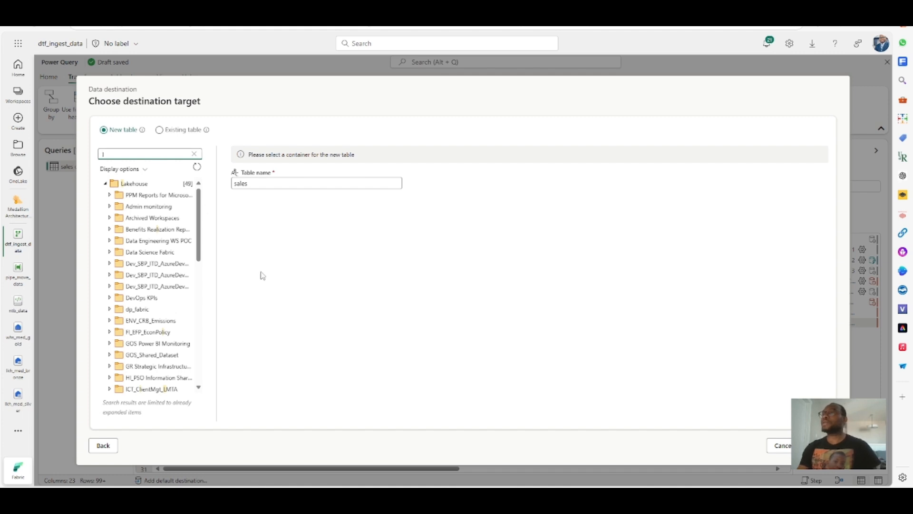
{"action": "left_click_drag", "start_coordinate": [200, 222], "coordinate": [196, 167]}
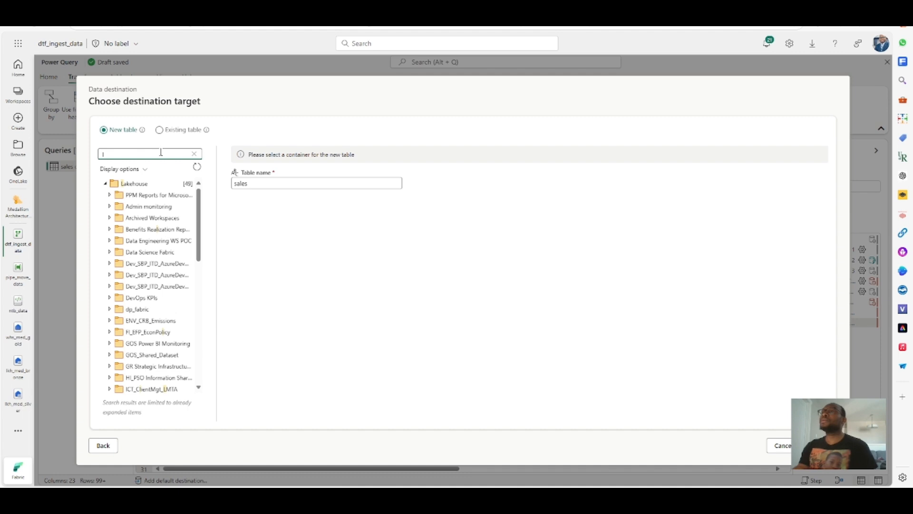
{"action": "type", "text": "med"}
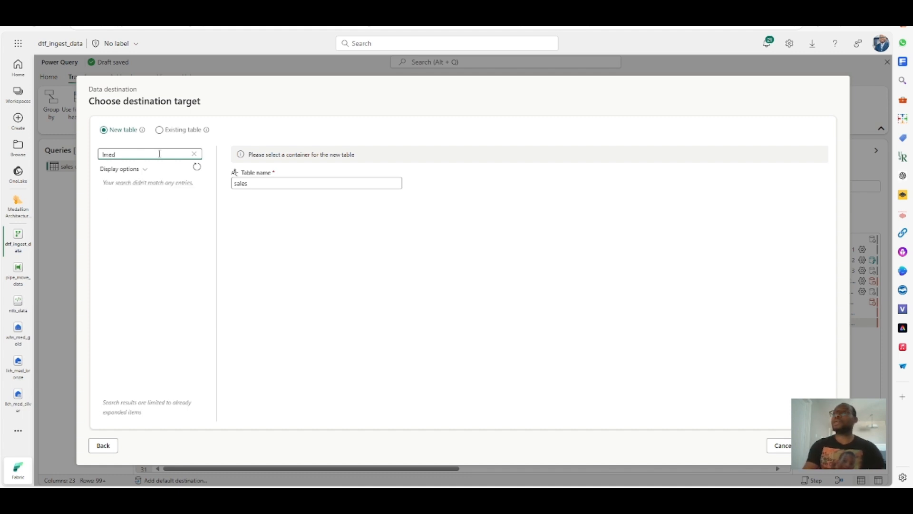
{"action": "key", "text": "BackSpace"}
{"action": "key", "text": "BackSpace"}
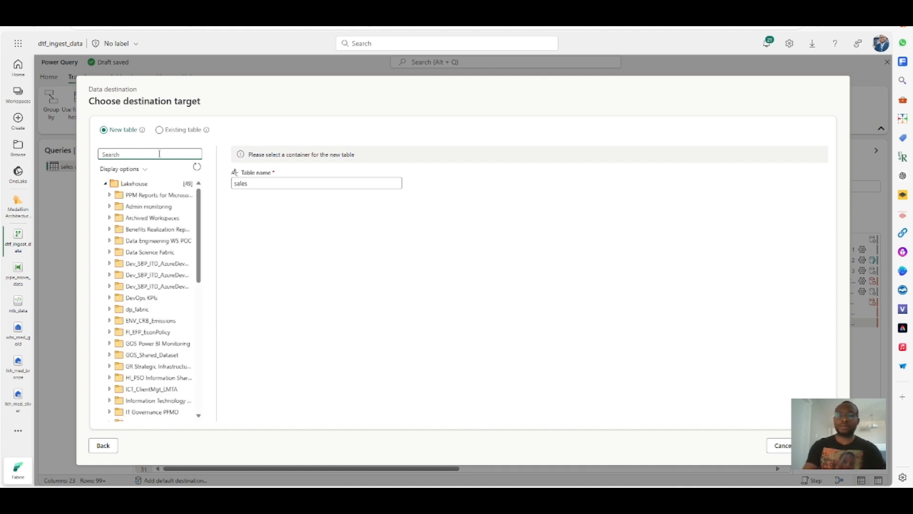
{"action": "type", "text": "med"}
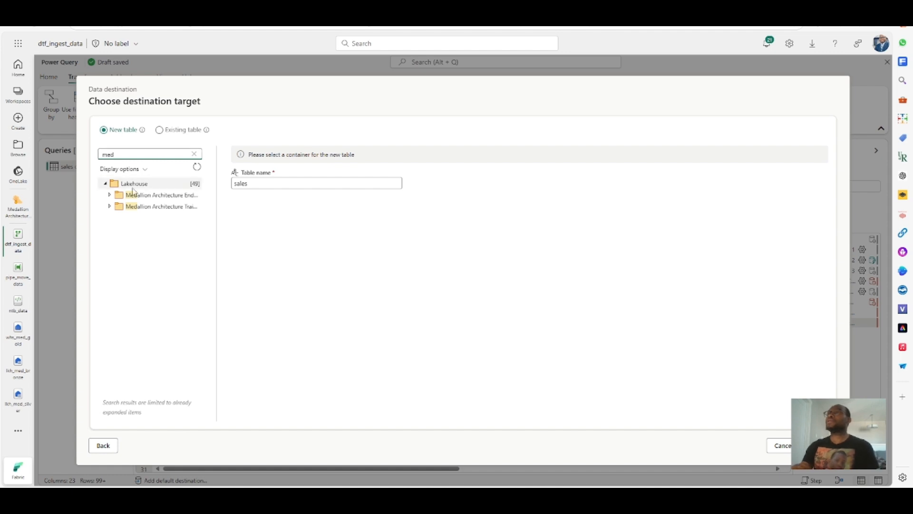
{"action": "left_click", "coordinate": [142, 208]}
{"action": "left_click", "coordinate": [110, 207]}
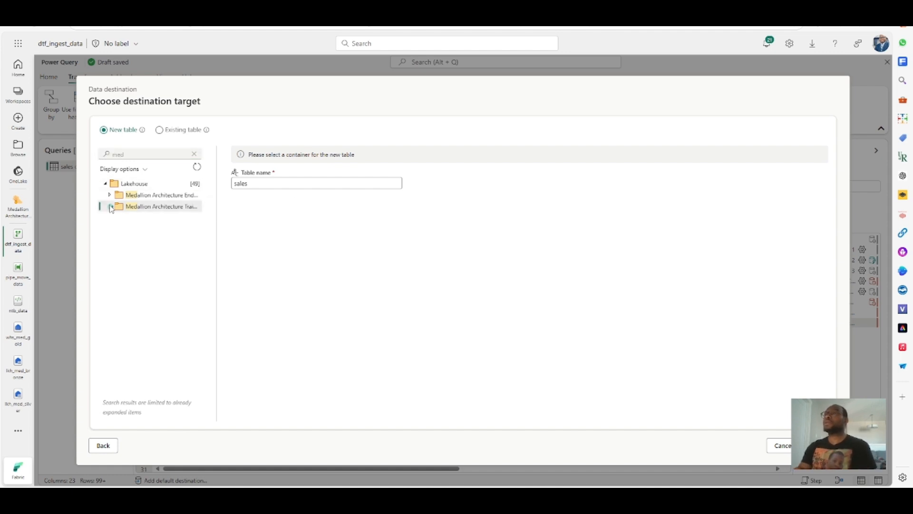
{"action": "left_click", "coordinate": [156, 230]}
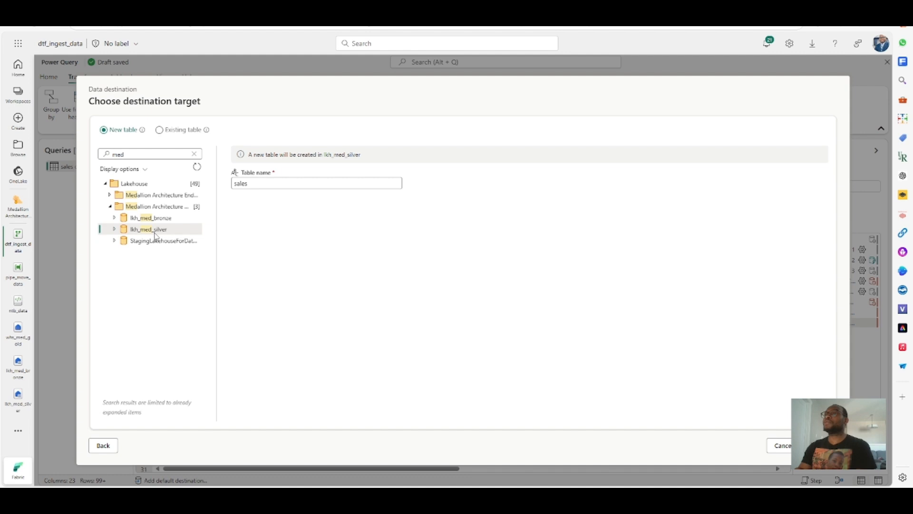
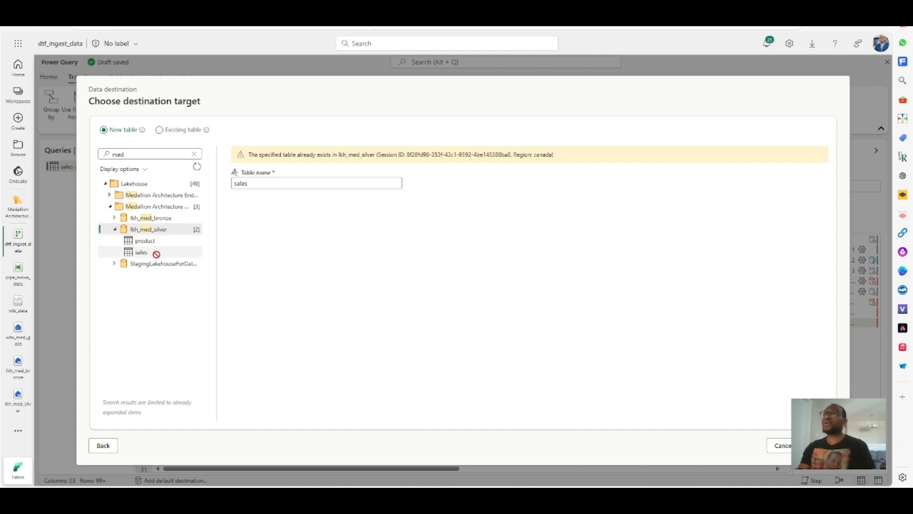
- Cancel the destination target dialog and save the dataflow
{"action": "left_click", "coordinate": [18, 333]}
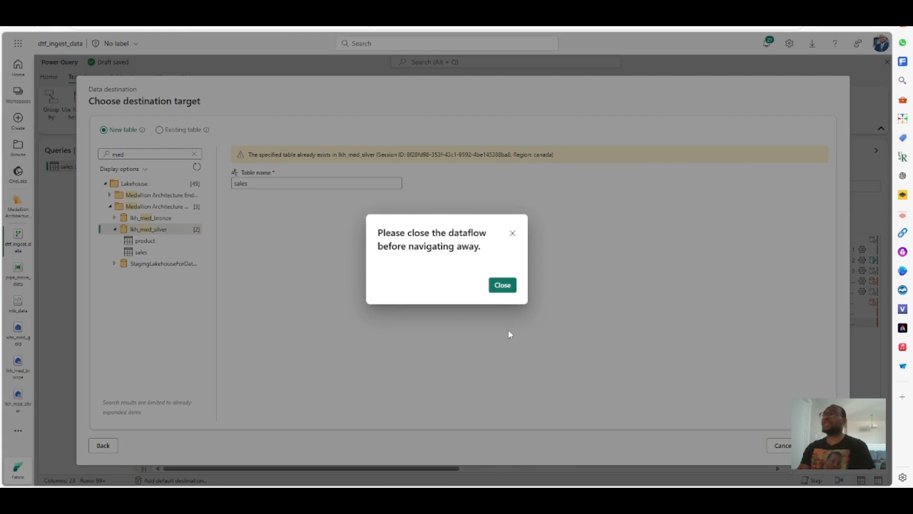
{"action": "left_click", "coordinate": [500, 286]}
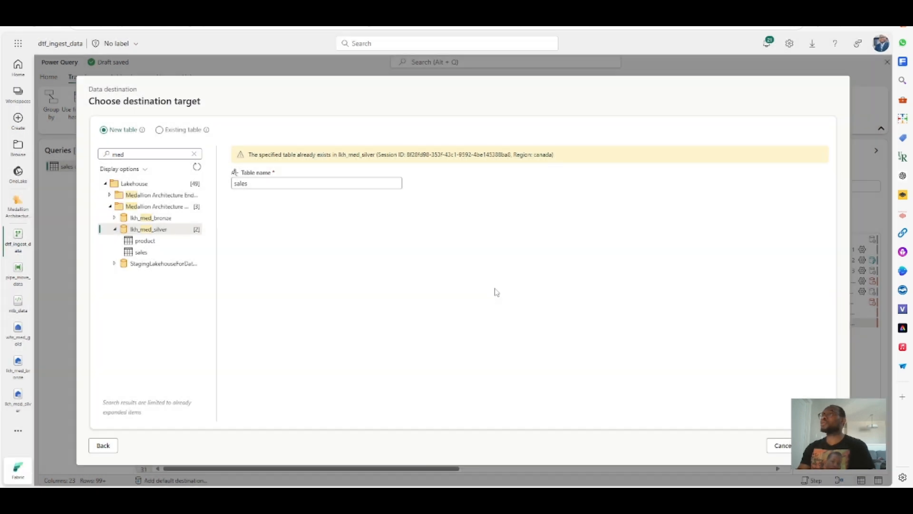
{"action": "left_click", "coordinate": [780, 444]}
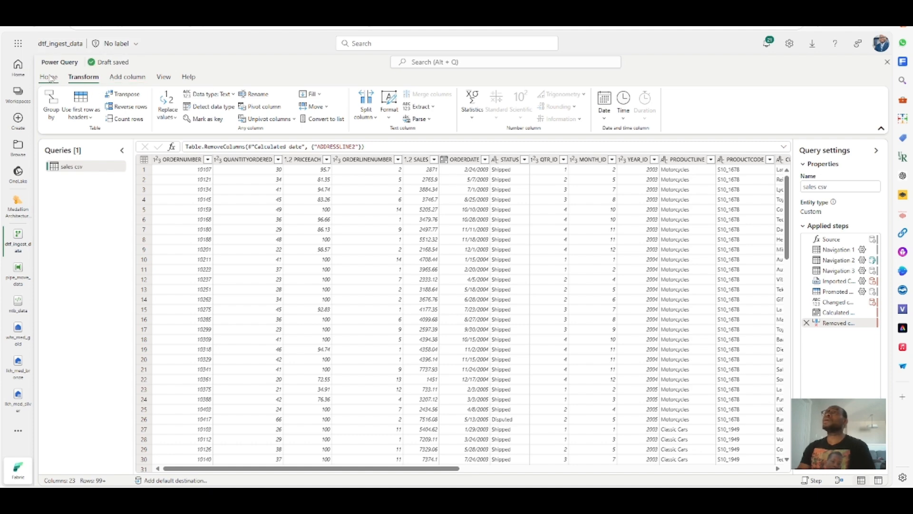
{"action": "left_click", "coordinate": [49, 77]}
{"action": "left_click", "coordinate": [55, 124]}
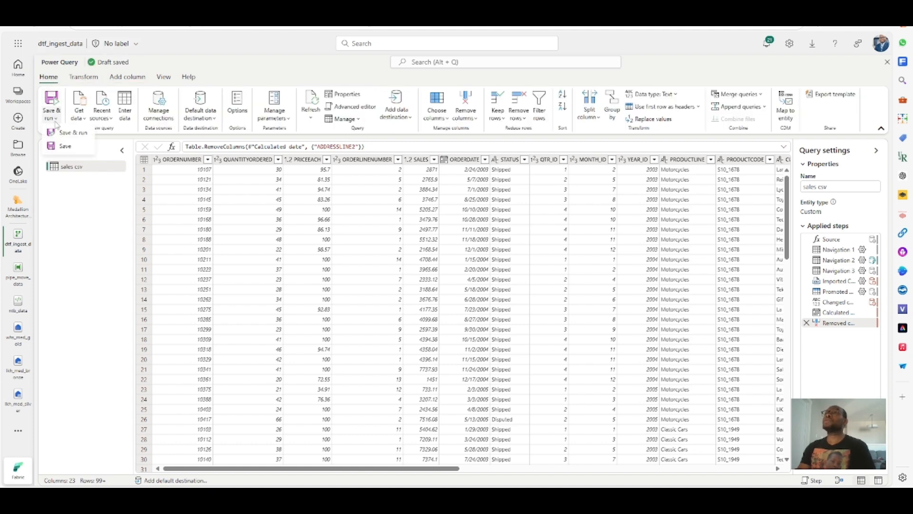
{"action": "left_click", "coordinate": [63, 147]}
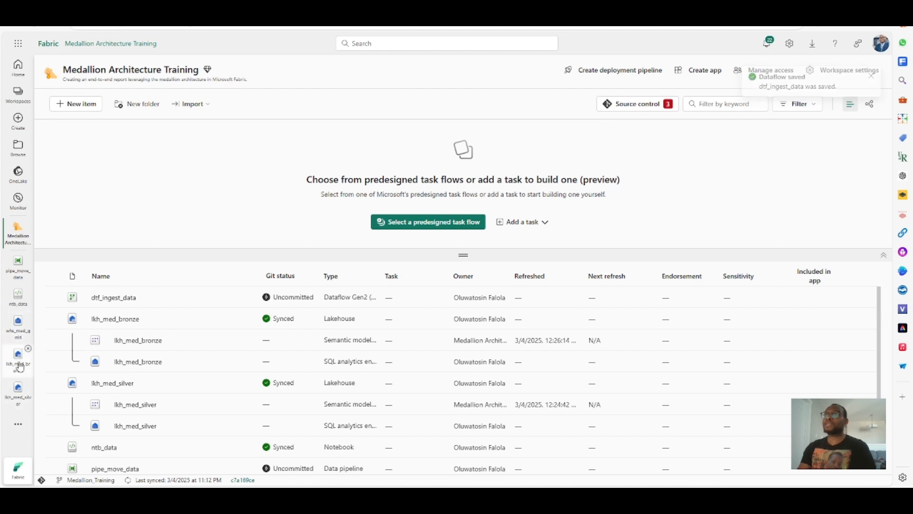
- Delete the existing sales table from the lkh_med_silver lakehouse and refresh the explorer
{"action": "left_click", "coordinate": [18, 389]}
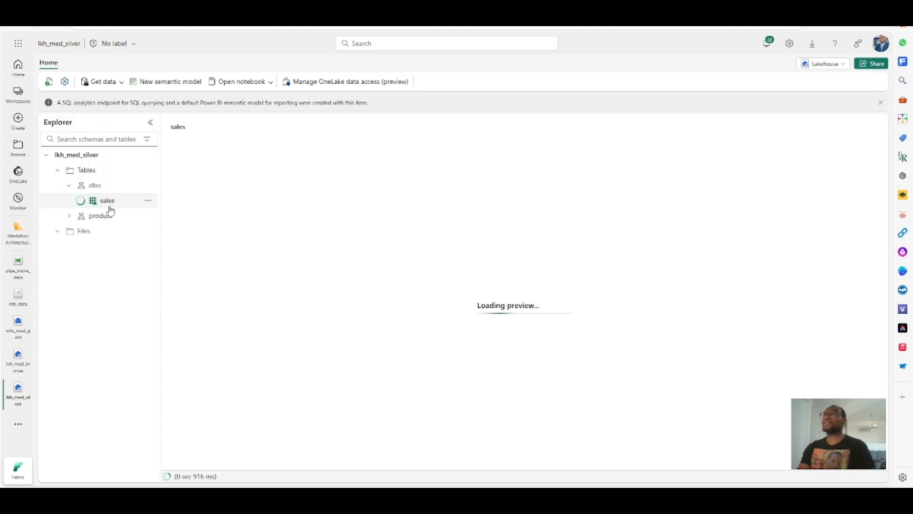
{"action": "left_click", "coordinate": [147, 201]}
{"action": "left_click", "coordinate": [169, 232]}
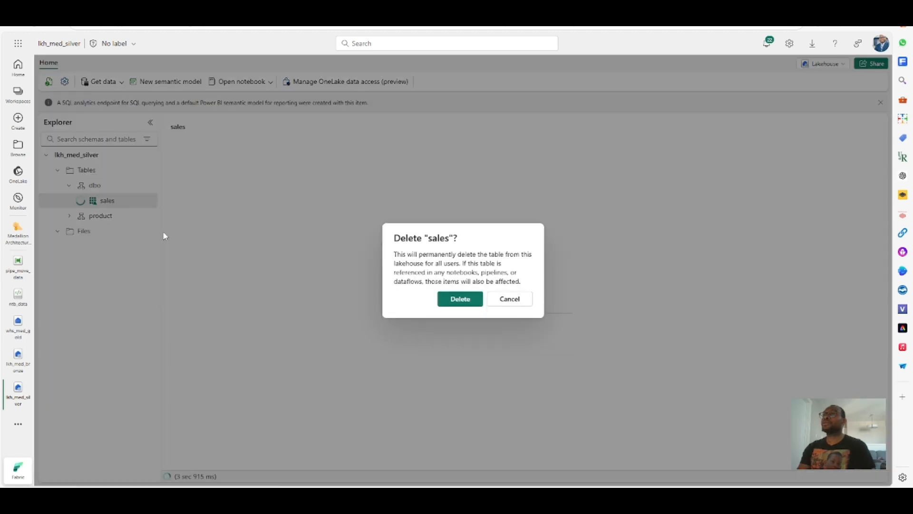
{"action": "left_click", "coordinate": [458, 301]}
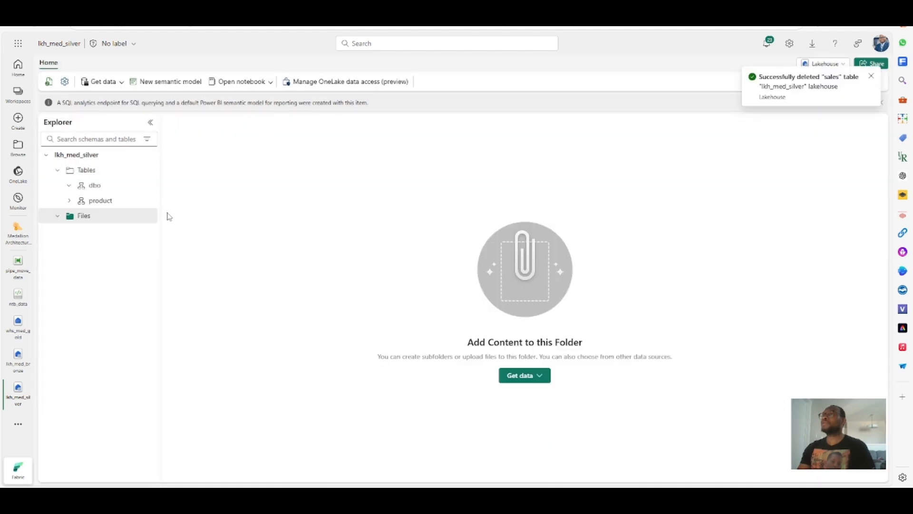
{"action": "left_click", "coordinate": [49, 82]}
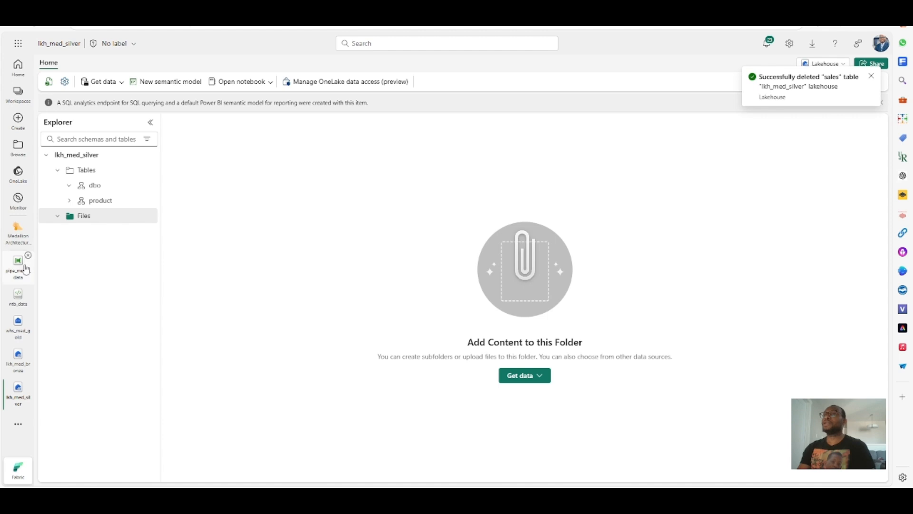
- Reopen the dtf_ingest_data dataflow and add a Lakehouse destination using the silver lakehouse connection
{"action": "left_click", "coordinate": [18, 233]}
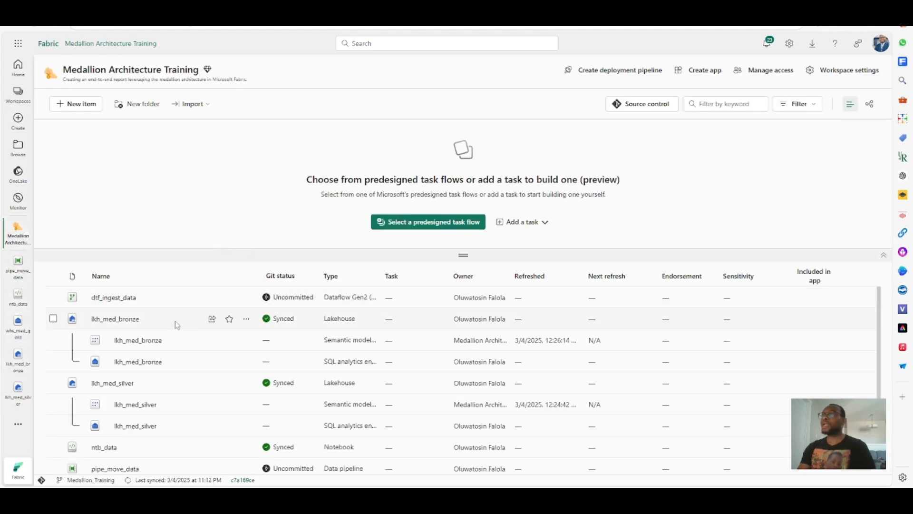
{"action": "left_click", "coordinate": [116, 302]}
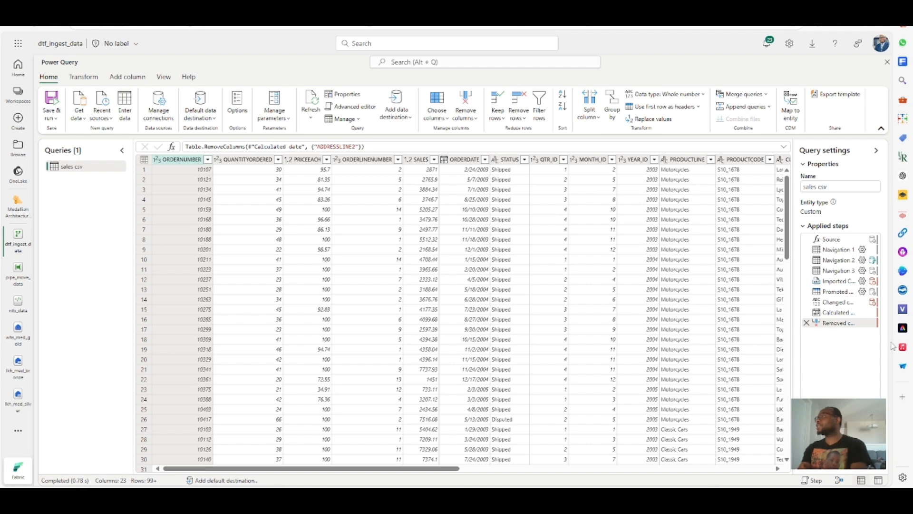
{"action": "left_click", "coordinate": [876, 453]}
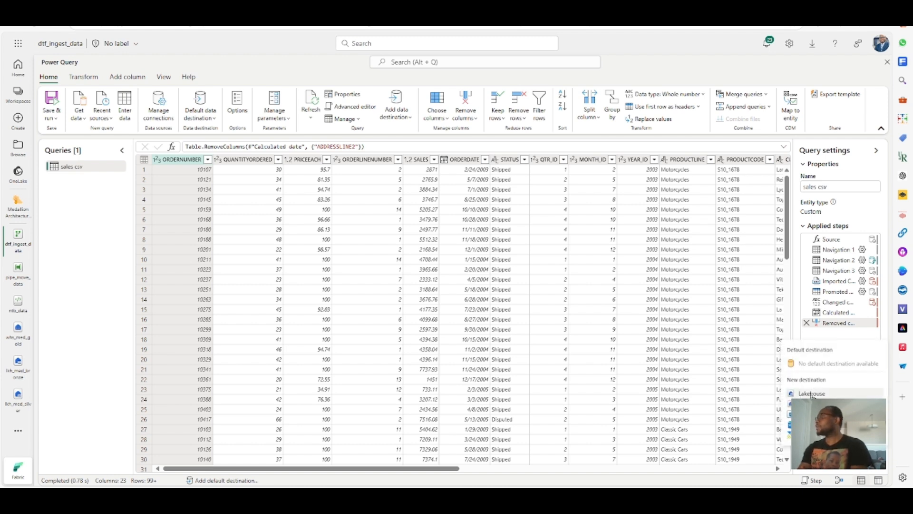
{"action": "left_click", "coordinate": [812, 394]}
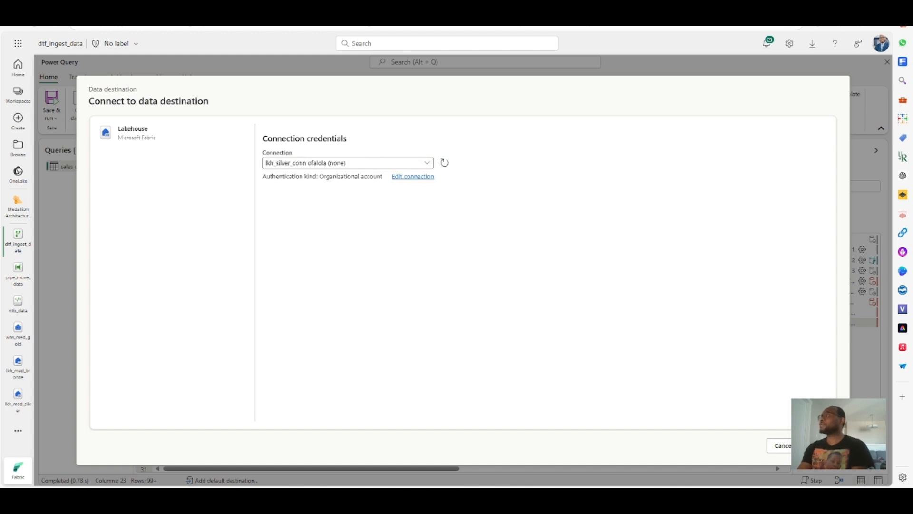
{"action": "left_click", "coordinate": [821, 445]}
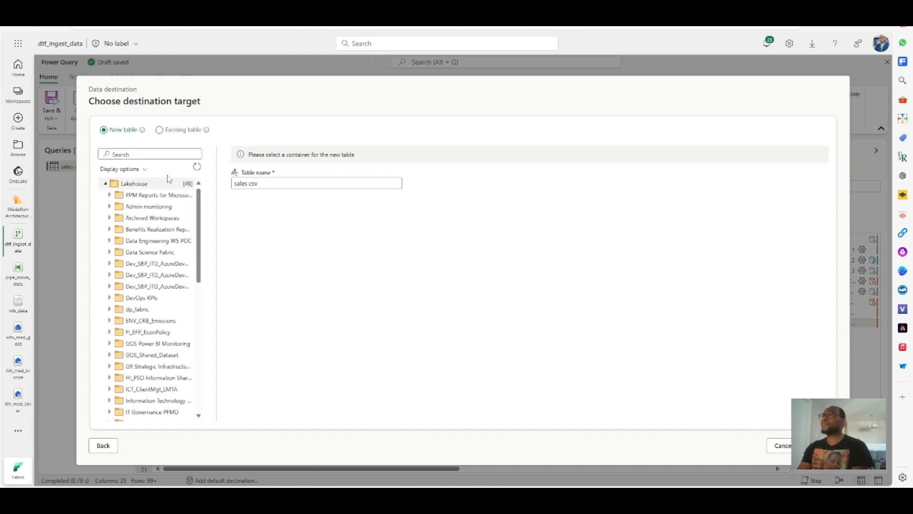
- Target a new table named sales in lkh_med_silver under the Medallion Architecture Training workspace
{"action": "left_click", "coordinate": [160, 153]}
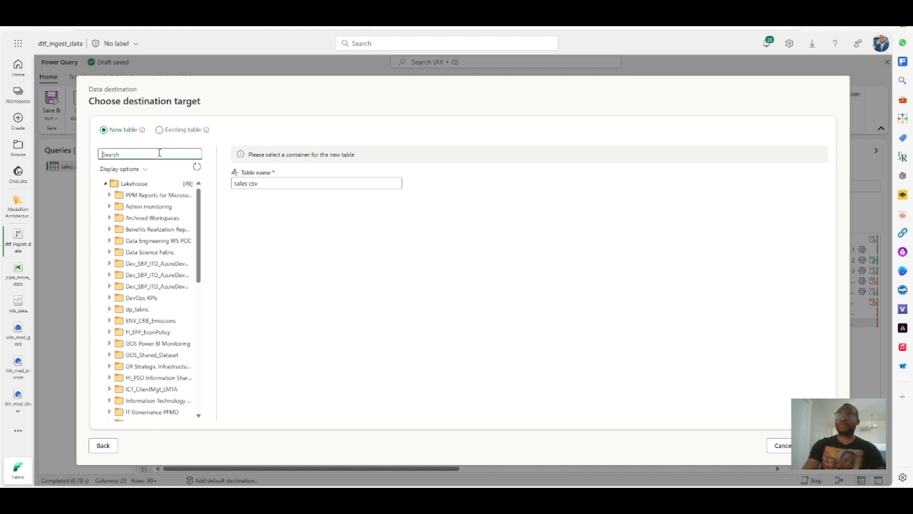
{"action": "type", "text": "meda"}
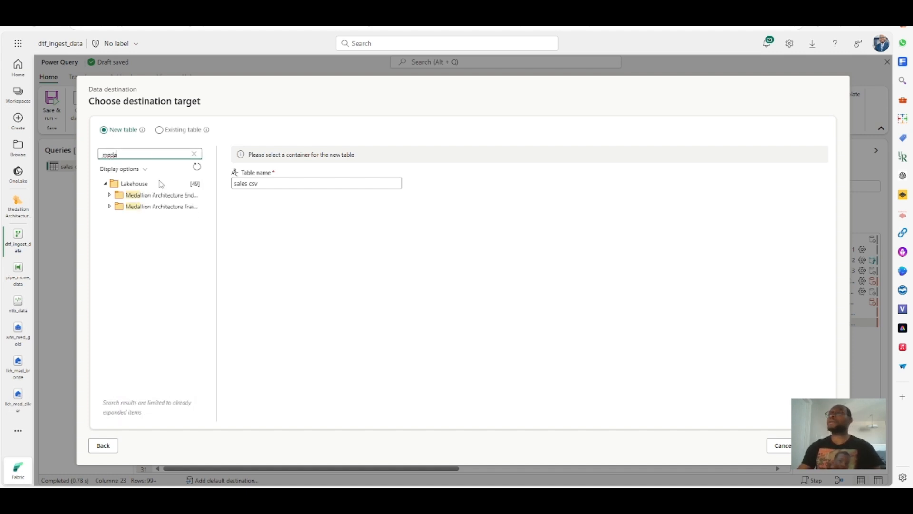
{"action": "left_click", "coordinate": [164, 209]}
{"action": "left_click", "coordinate": [110, 206]}
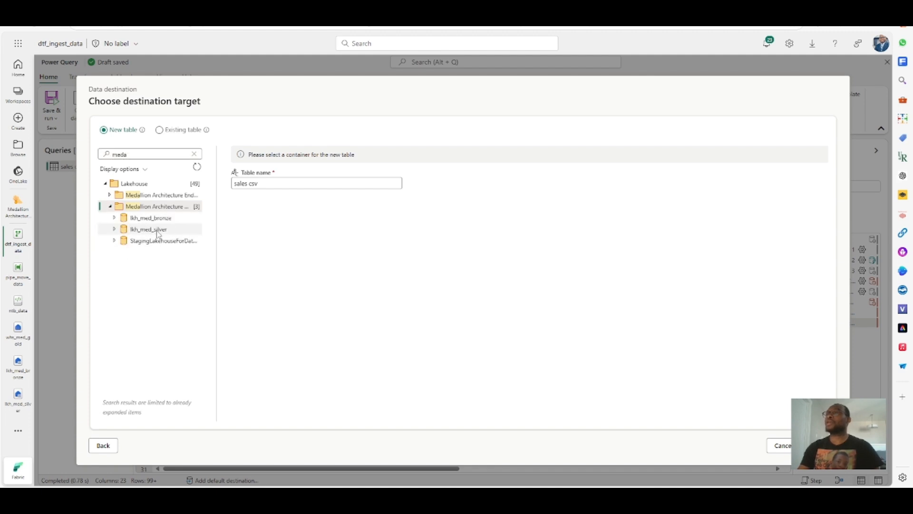
{"action": "left_click", "coordinate": [149, 231]}
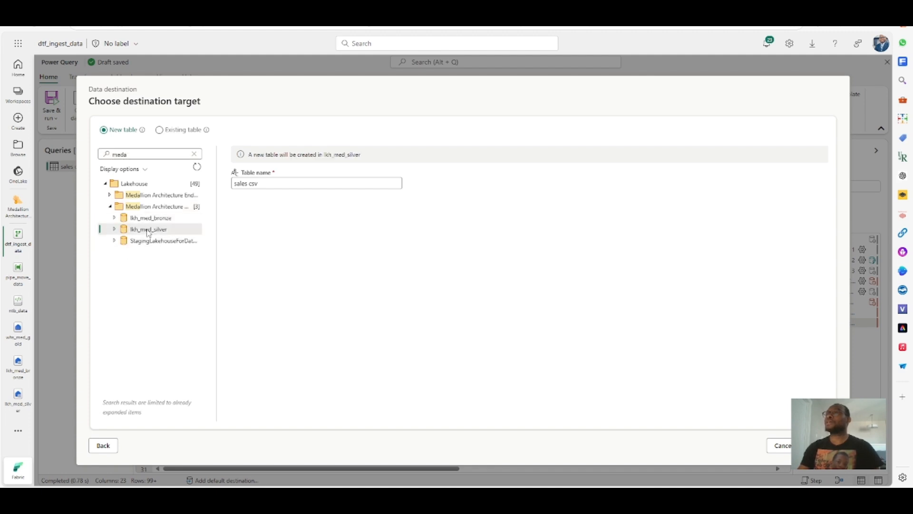
{"action": "left_click", "coordinate": [273, 183]}
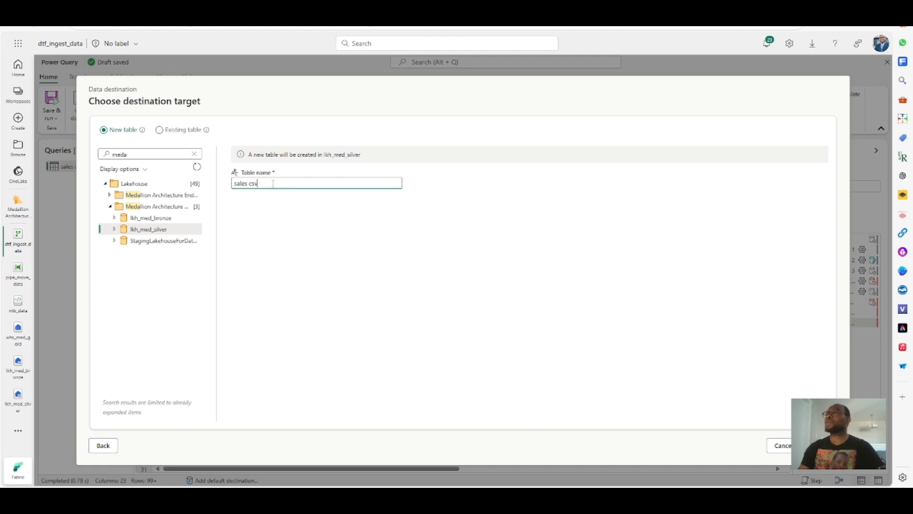
{"action": "key", "text": "BackSpace"}
{"action": "key", "text": "BackSpace"}
{"action": "key", "text": "BackSpace"}
{"action": "key", "text": "BackSpace"}
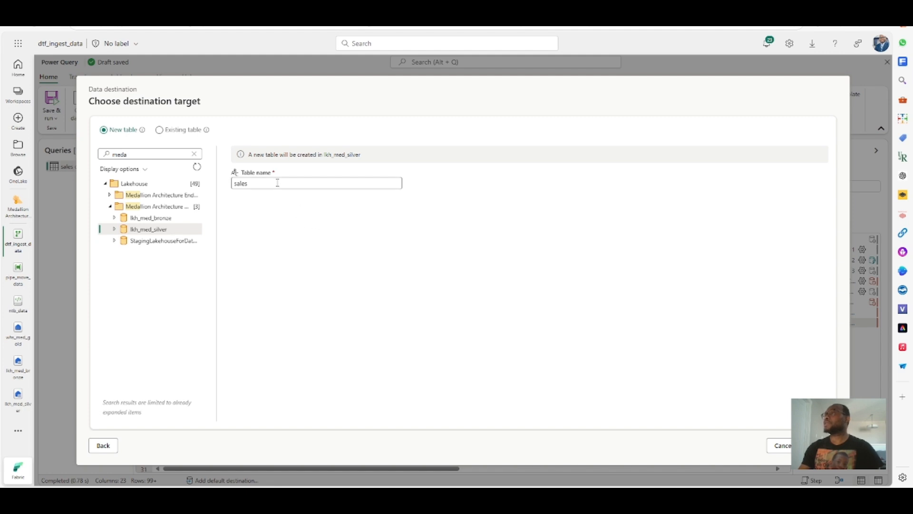
{"action": "left_click", "coordinate": [253, 154]}
{"action": "left_click", "coordinate": [821, 446]}
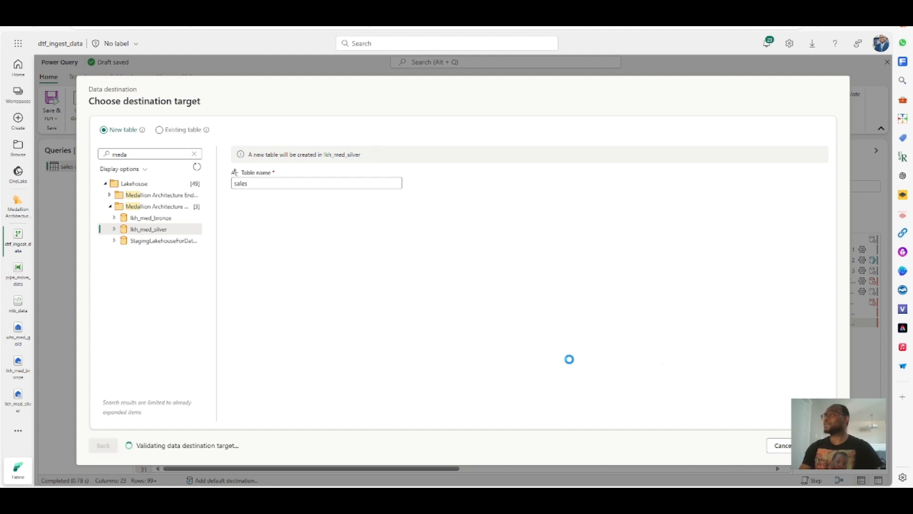
- Accept the automatic column mapping, save the destination settings and save the dataflow
{"action": "scroll", "coordinate": [373, 356], "scroll_direction": "down", "scroll_amount": 5}
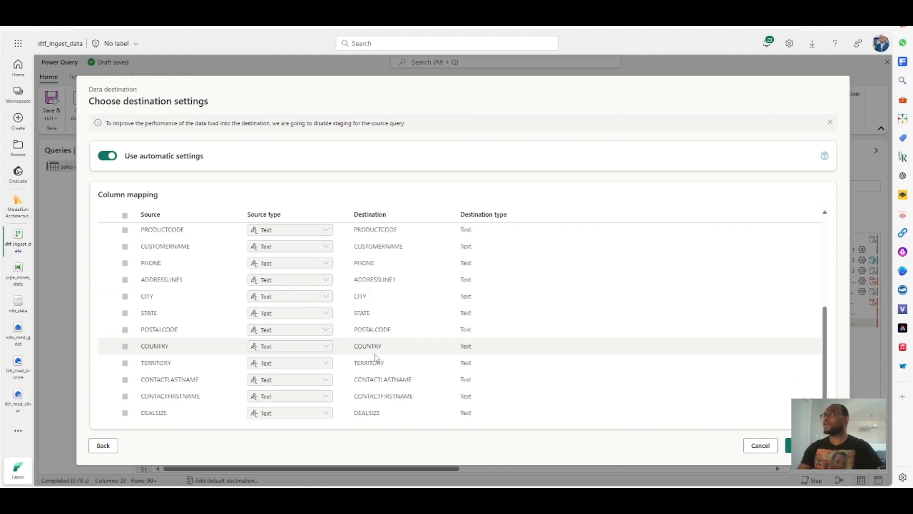
{"action": "scroll", "coordinate": [375, 358], "scroll_direction": "up", "scroll_amount": 5}
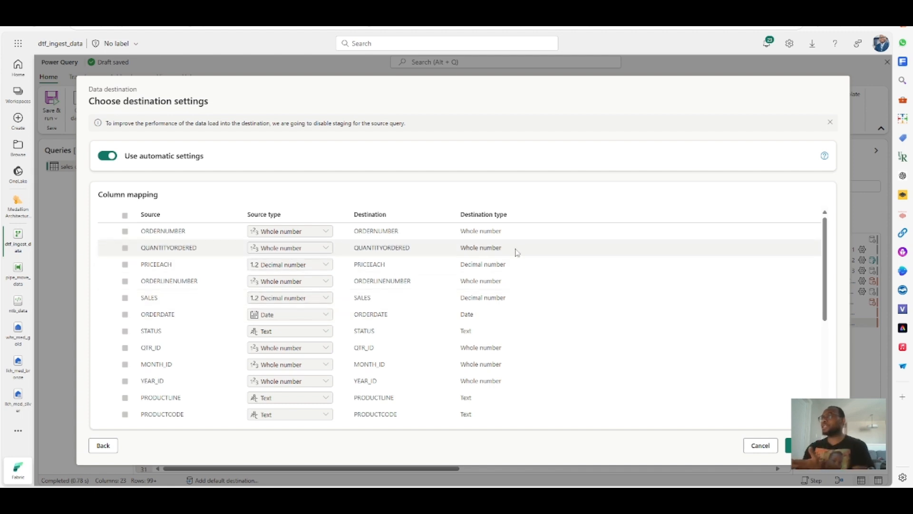
{"action": "scroll", "coordinate": [547, 376], "scroll_direction": "down", "scroll_amount": 5}
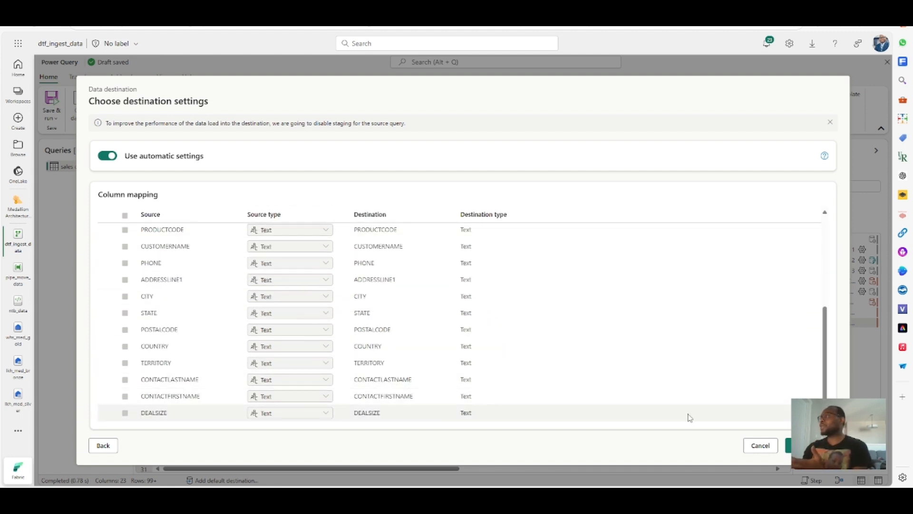
{"action": "left_click", "coordinate": [811, 446]}
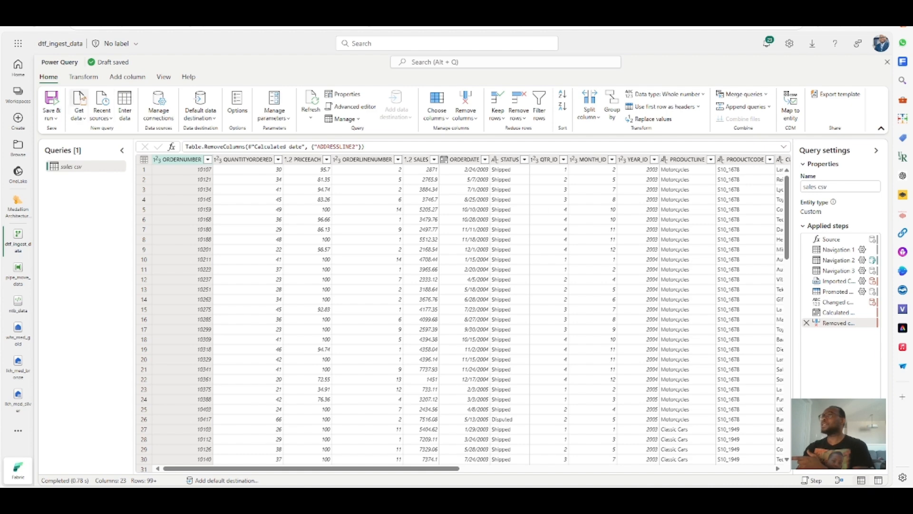
{"action": "left_click", "coordinate": [52, 99]}
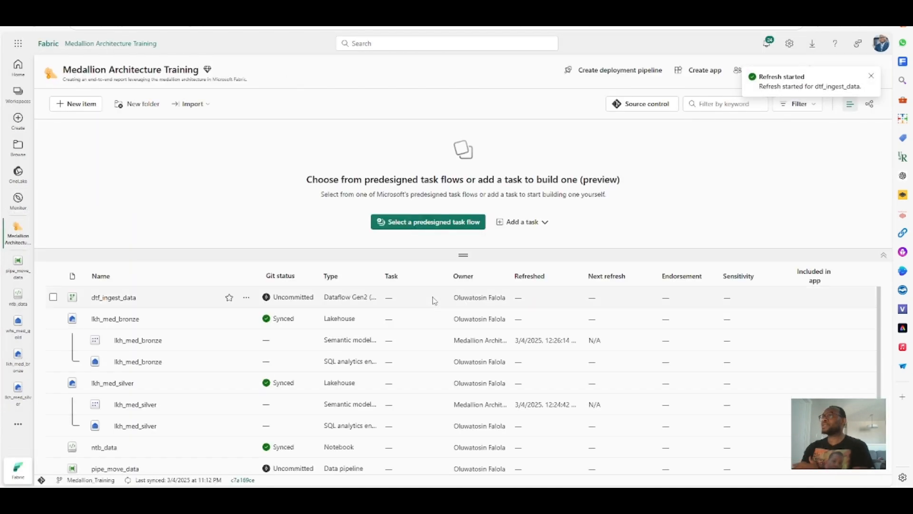
- Reopen the dtf_ingest_data dataflow and review the sales query's data destination settings
{"action": "left_click", "coordinate": [109, 297]}
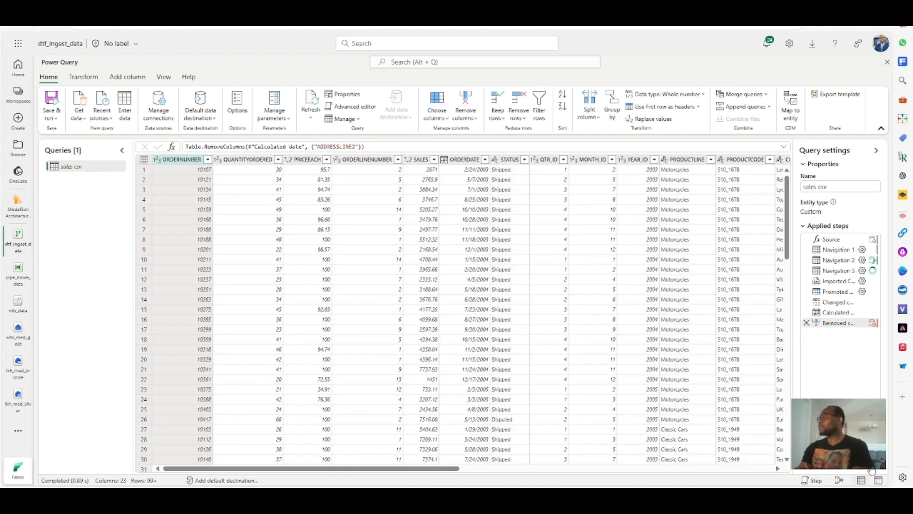
{"action": "mouse_move", "coordinate": [839, 468]}
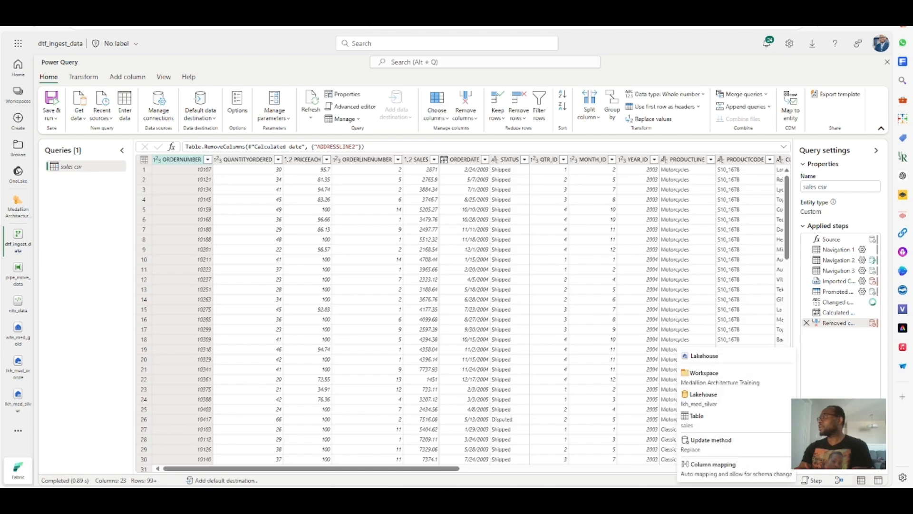
{"action": "left_click", "coordinate": [875, 467]}
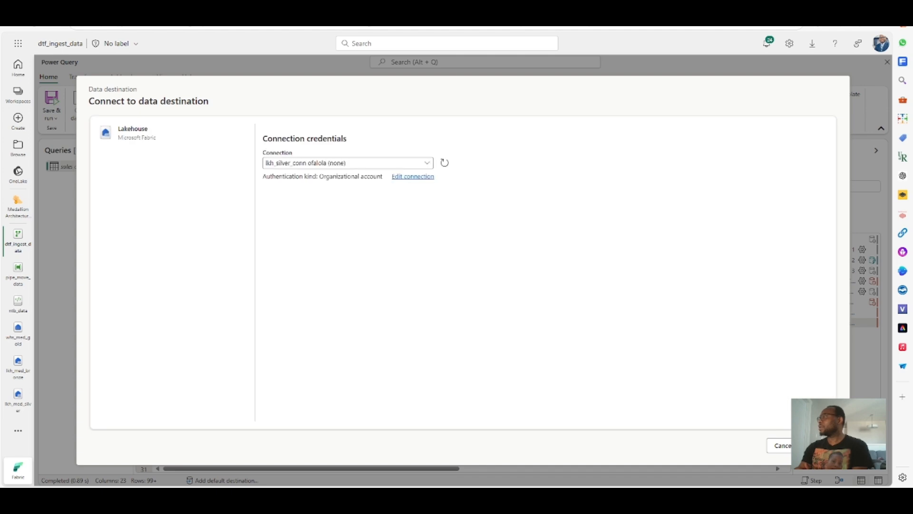
{"action": "left_click", "coordinate": [779, 445]}
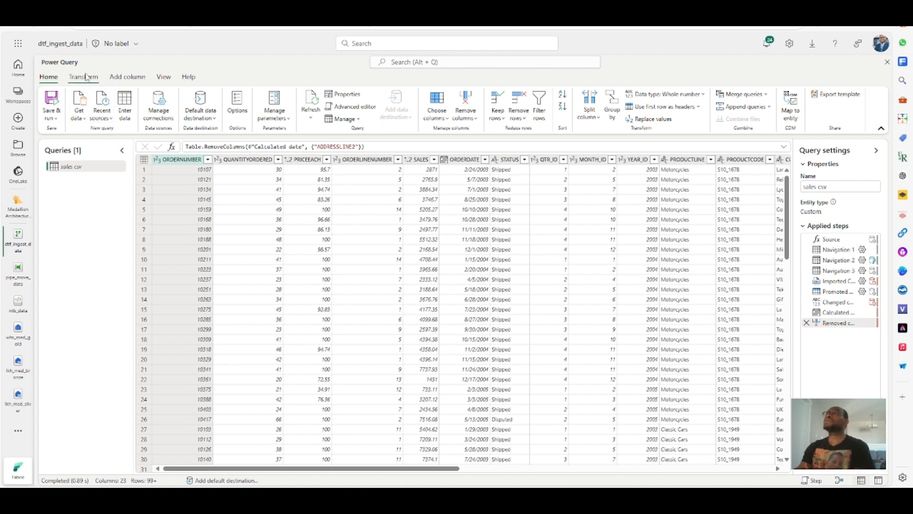
{"action": "left_click", "coordinate": [84, 77]}
{"action": "left_click", "coordinate": [127, 77]}
{"action": "left_click", "coordinate": [163, 77]}
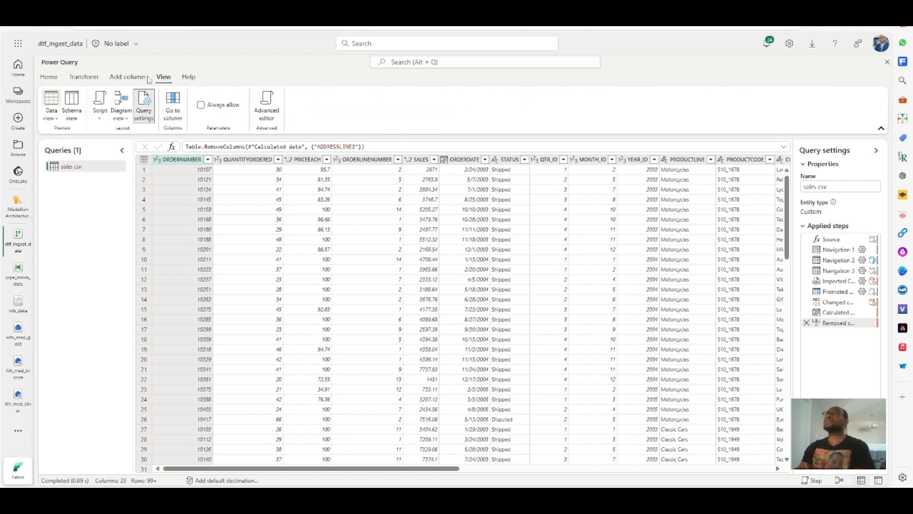
- Save and run the dataflow
{"action": "left_click", "coordinate": [49, 77]}
{"action": "left_click", "coordinate": [55, 117]}
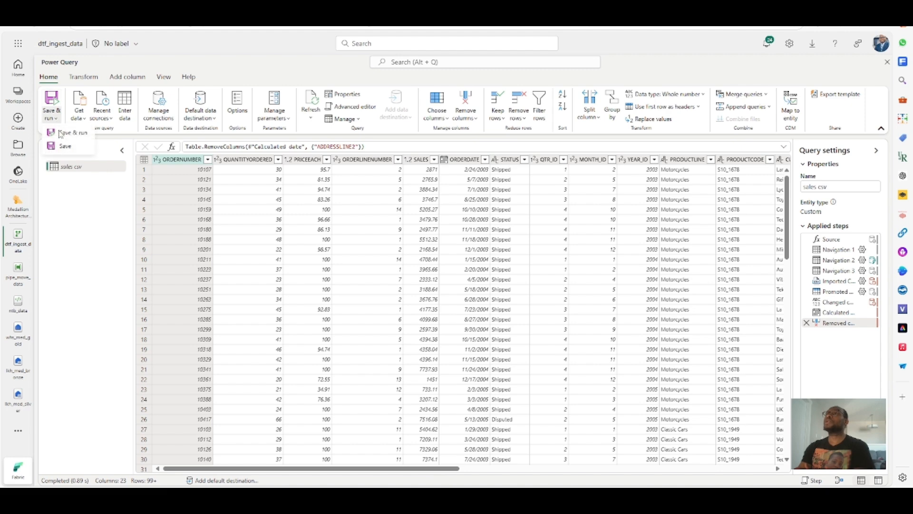
{"action": "left_click", "coordinate": [67, 133]}
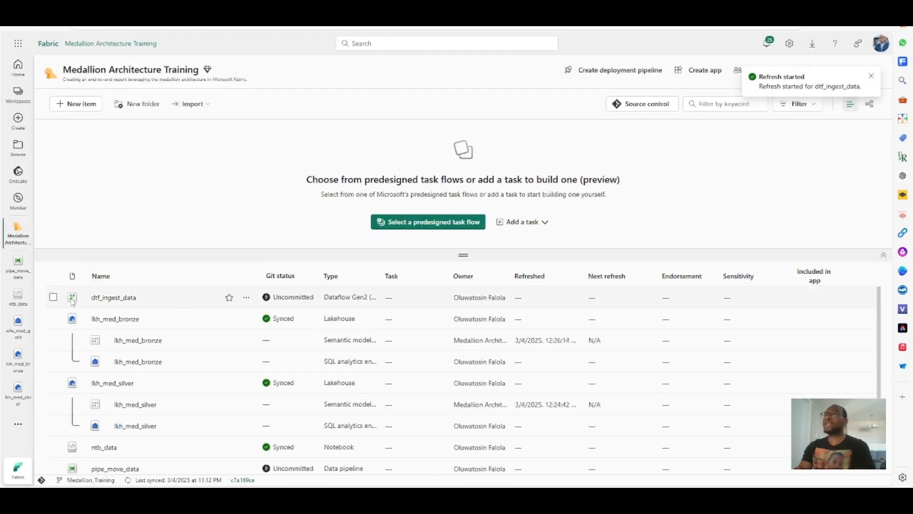
- Open the pipe_move_data pipeline from the workspace
{"action": "scroll", "coordinate": [124, 349], "scroll_direction": "down", "scroll_amount": 1}
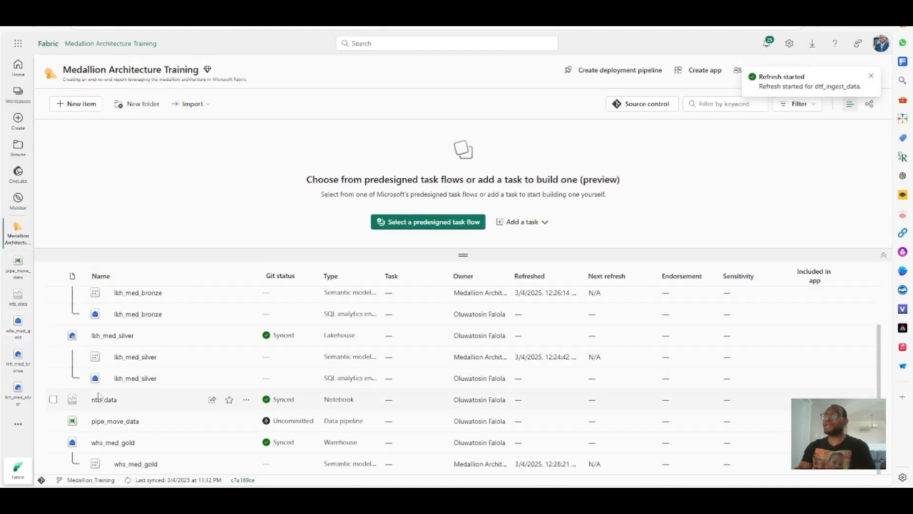
{"action": "left_click", "coordinate": [109, 421]}
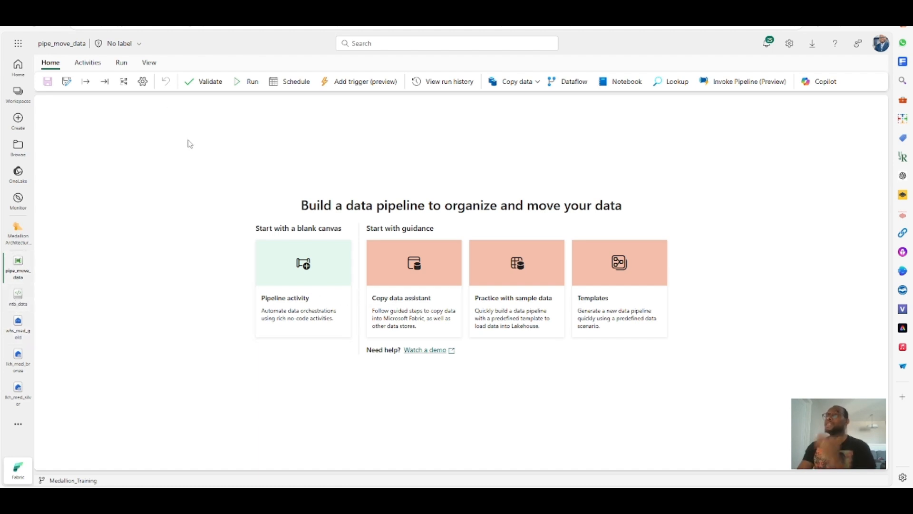
- Review the ntb_data notebook's code, then return to the pipe_move_data pipeline
{"action": "left_click", "coordinate": [18, 300]}
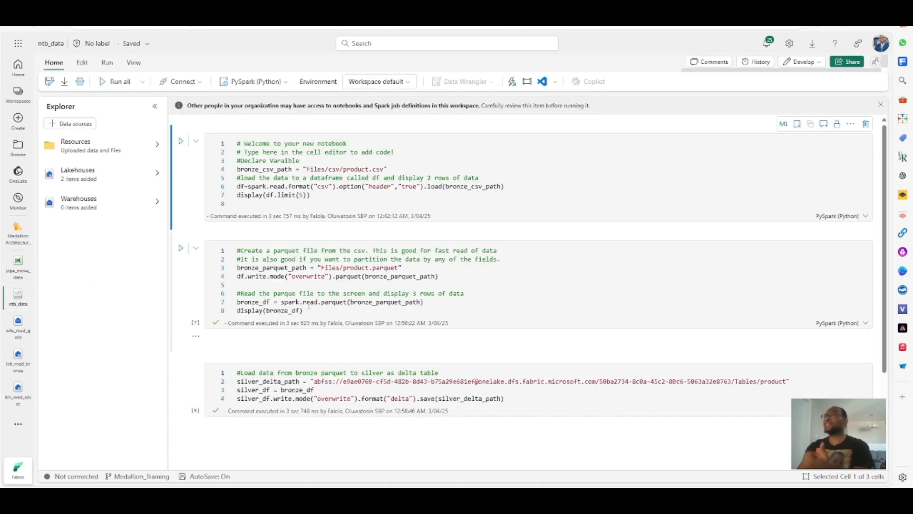
{"action": "scroll", "coordinate": [409, 326], "scroll_direction": "down", "scroll_amount": 5}
{"action": "scroll", "coordinate": [409, 327], "scroll_direction": "up", "scroll_amount": 10}
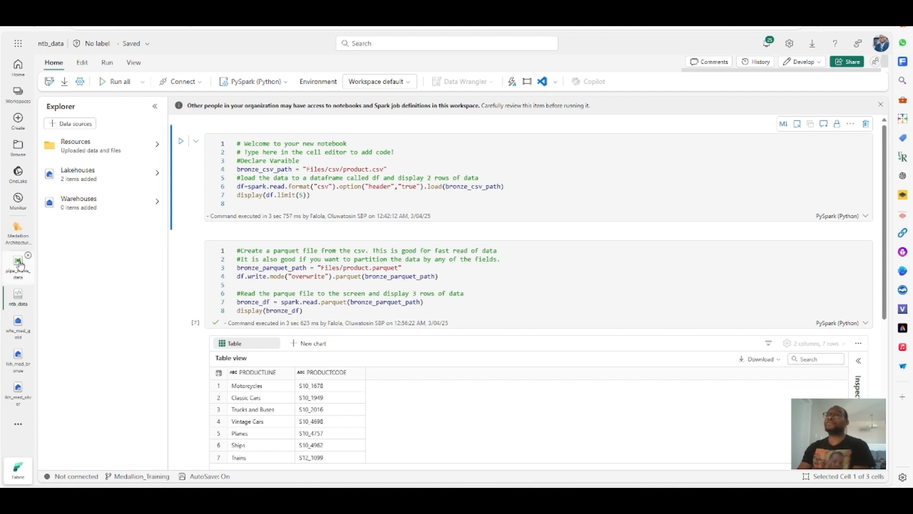
{"action": "left_click", "coordinate": [17, 236]}
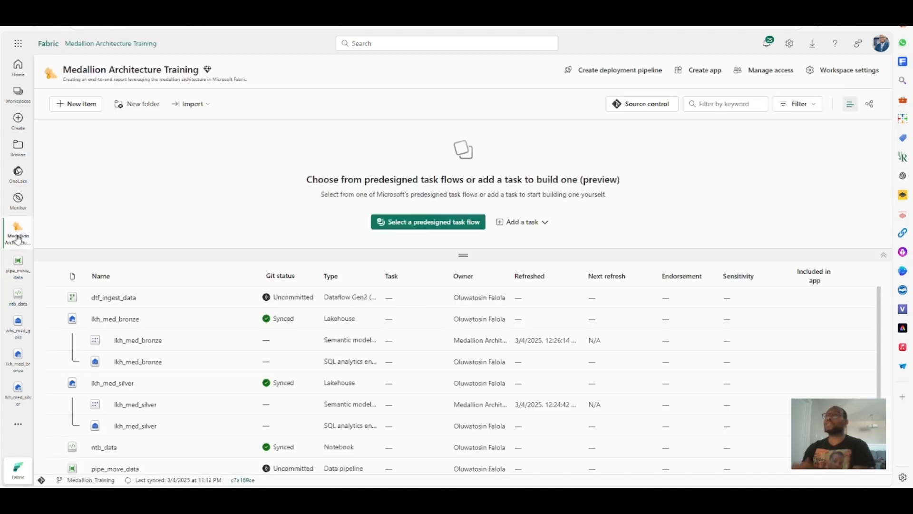
{"action": "left_click", "coordinate": [15, 273]}
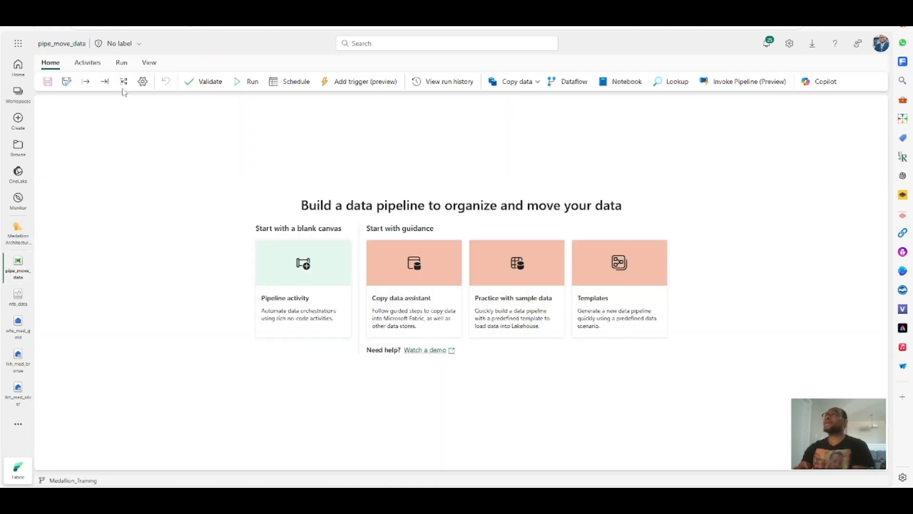
- Add a Notebook activity to the pipeline and name it run notebook
{"action": "left_click", "coordinate": [90, 64]}
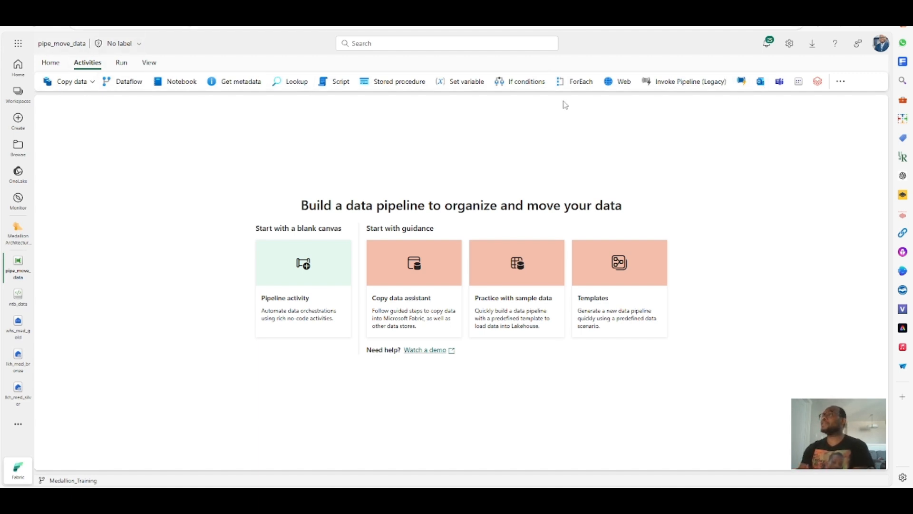
{"action": "left_click", "coordinate": [841, 82]}
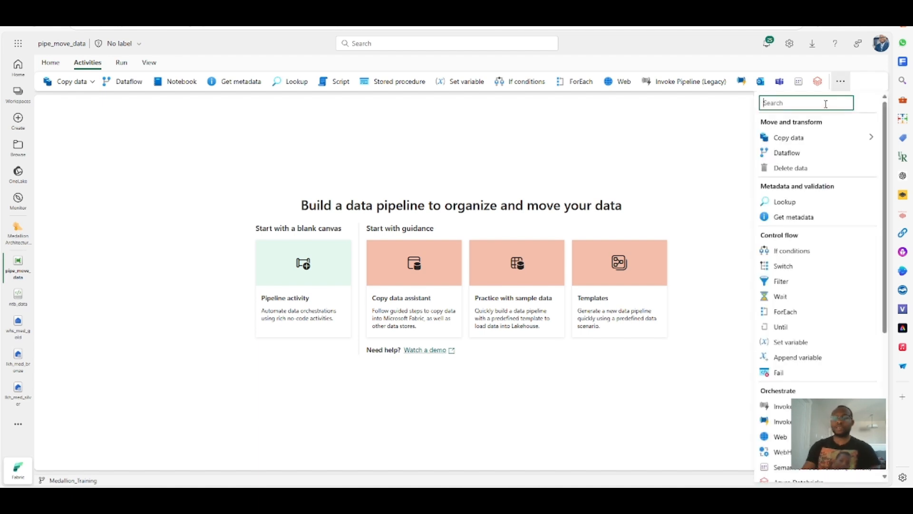
{"action": "type", "text": "note"}
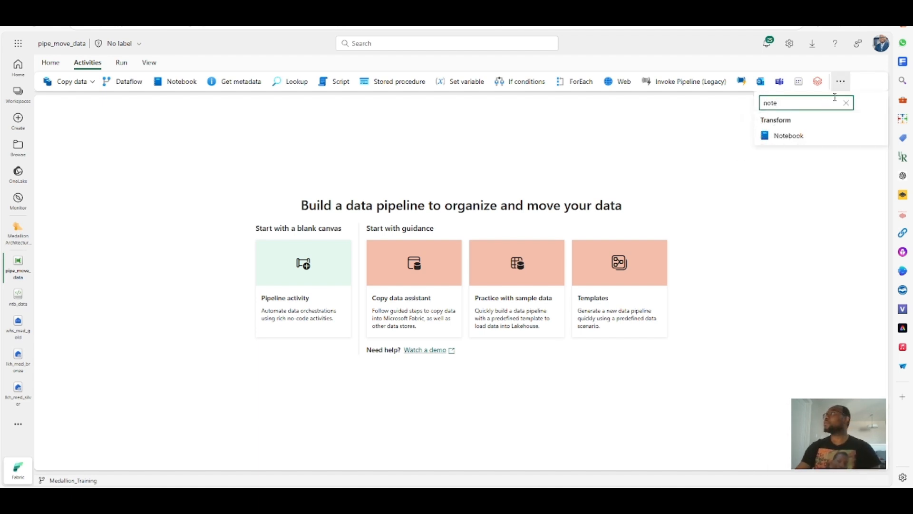
{"action": "left_click", "coordinate": [787, 135]}
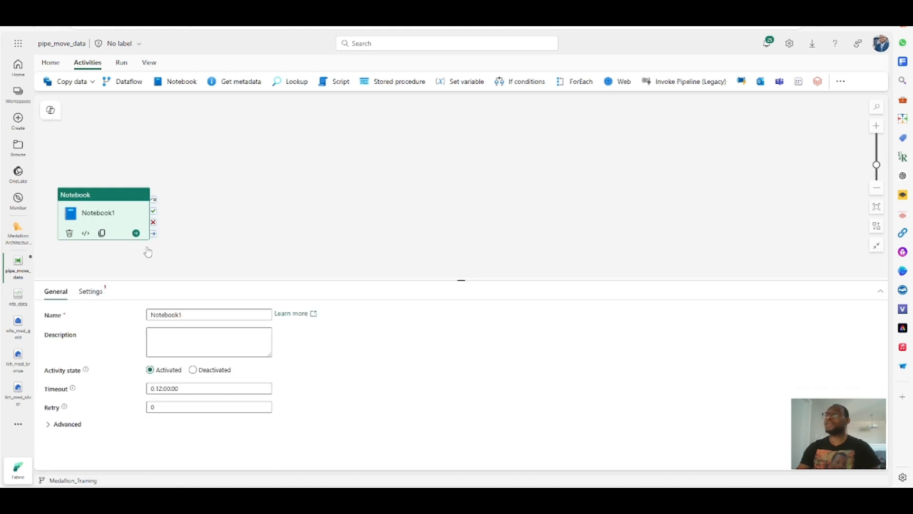
{"action": "left_click_drag", "start_coordinate": [183, 315], "coordinate": [139, 312]}
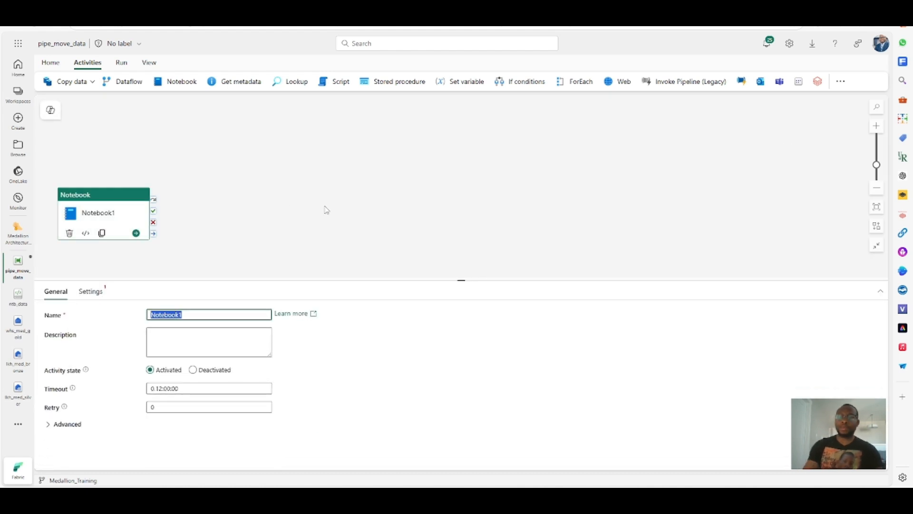
{"action": "type", "text": "run"}
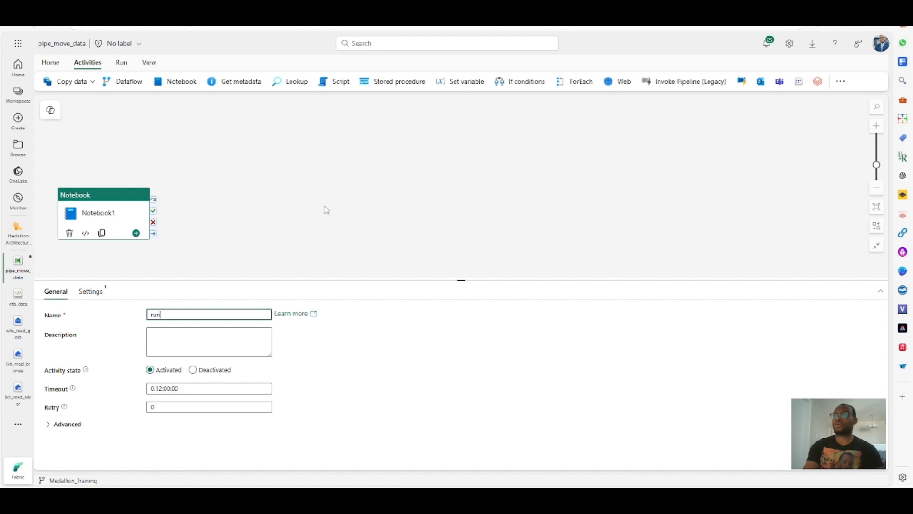
{"action": "type", "text": " totebo"}
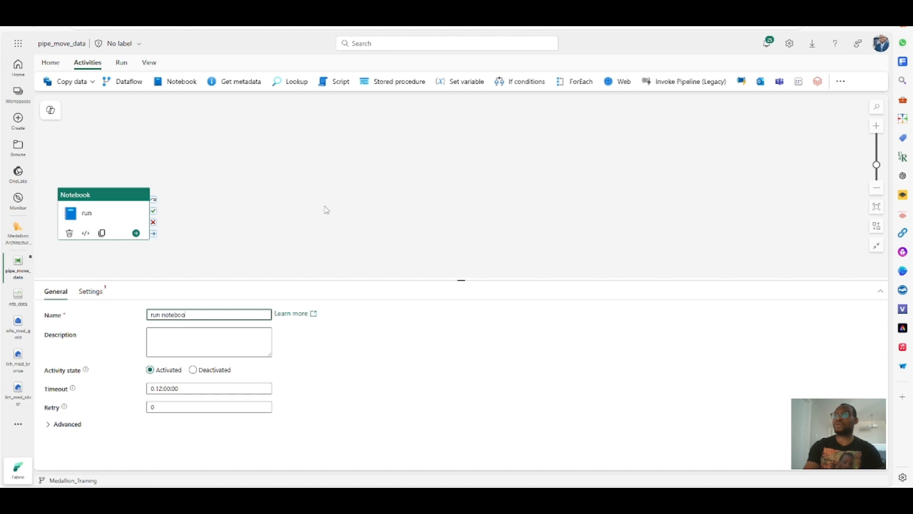
{"action": "type", "text": "ok"}
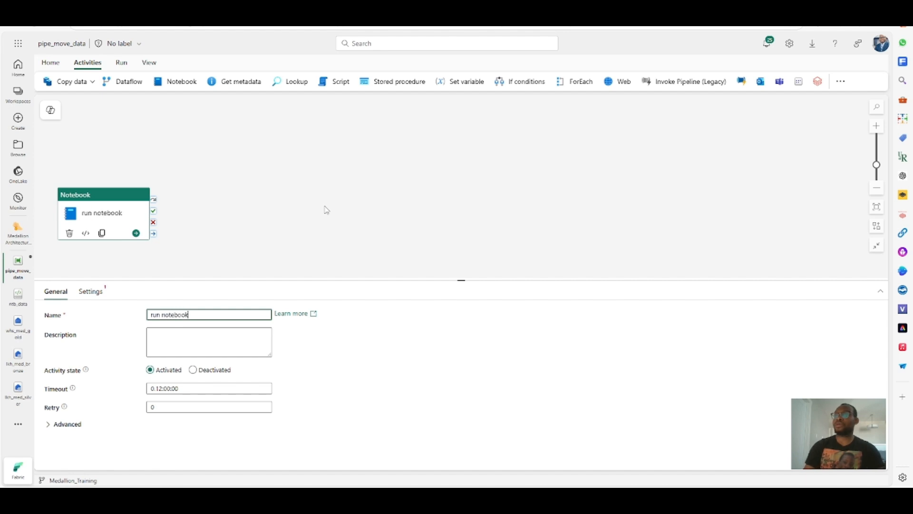
- Set the run notebook activity to use the ntb_data notebook in the Medallion Architecture Training workspace
{"action": "left_click", "coordinate": [91, 293]}
{"action": "left_click", "coordinate": [265, 344]}
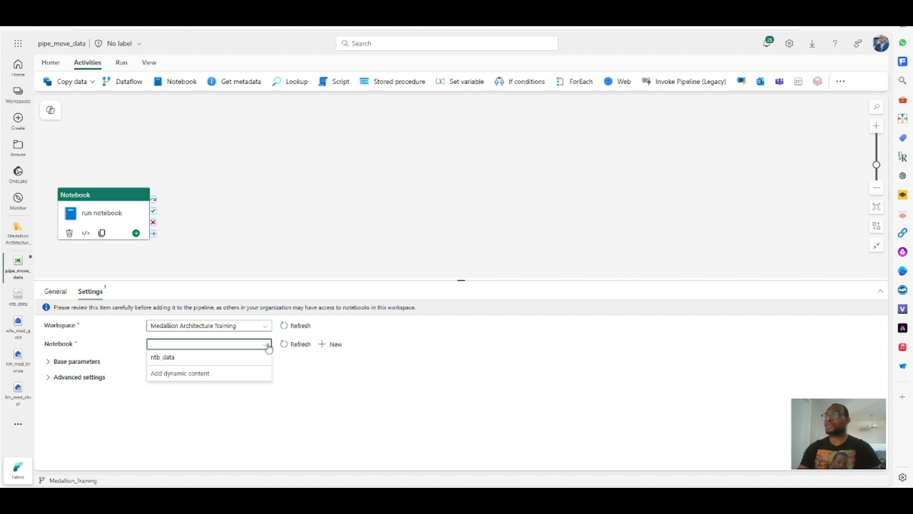
{"action": "left_click", "coordinate": [178, 365]}
{"action": "left_click", "coordinate": [50, 363]}
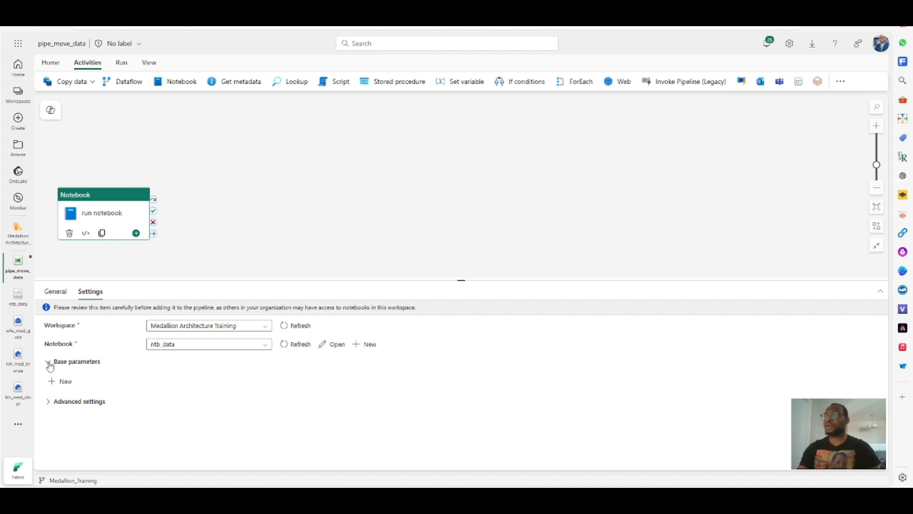
{"action": "left_click", "coordinate": [49, 362]}
{"action": "left_click", "coordinate": [51, 379]}
{"action": "left_click", "coordinate": [52, 380]}
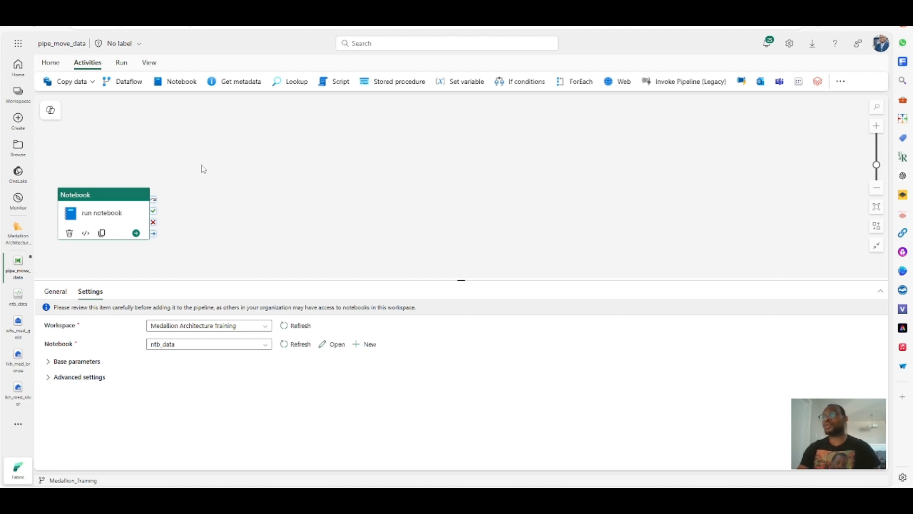
- Add a Copy data activity and name it copy delta tables to gold layer
{"action": "left_click", "coordinate": [174, 138]}
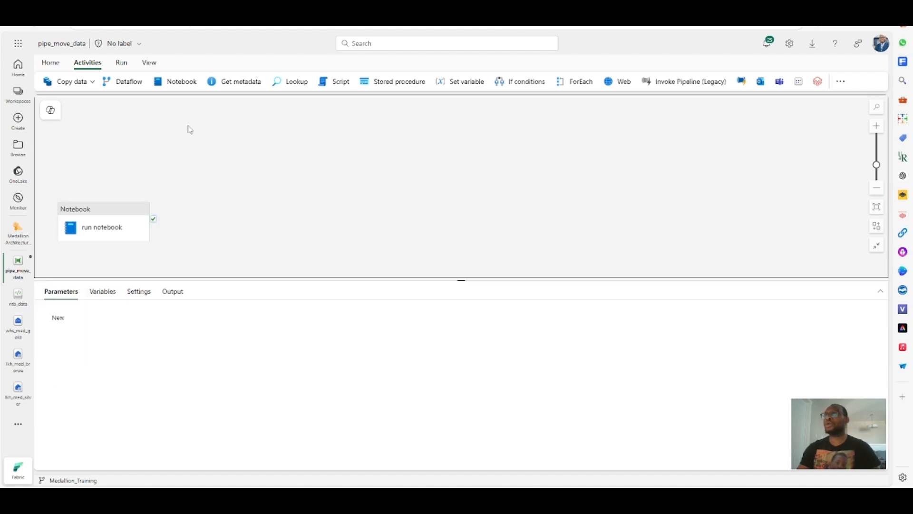
{"action": "left_click", "coordinate": [52, 67]}
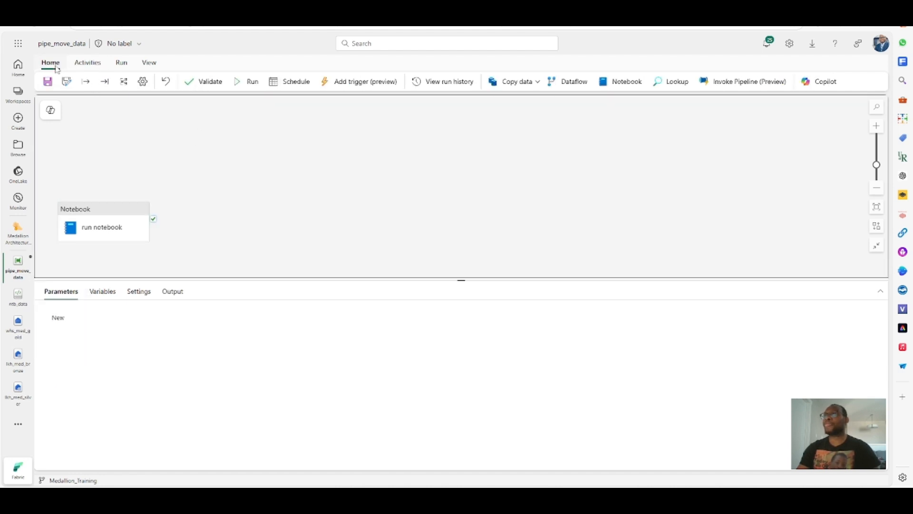
{"action": "left_click", "coordinate": [88, 66]}
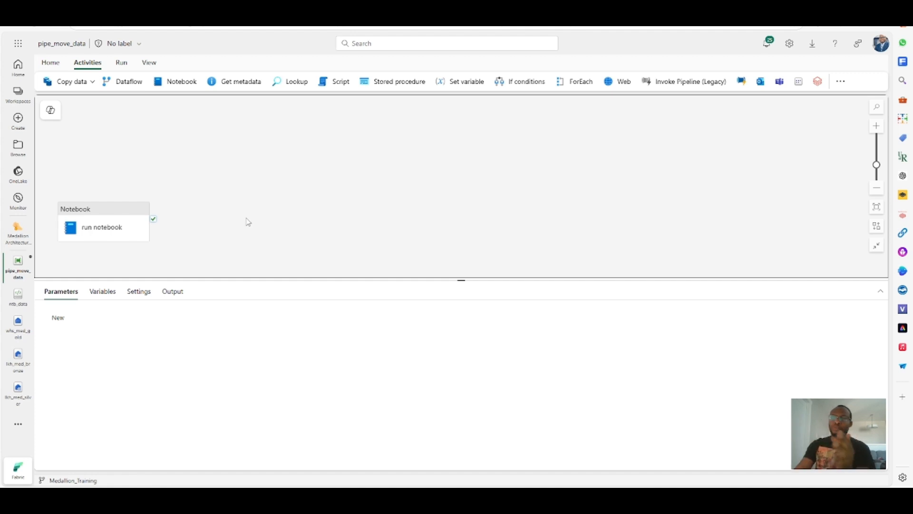
{"action": "left_click", "coordinate": [81, 83]}
{"action": "left_click", "coordinate": [84, 104]}
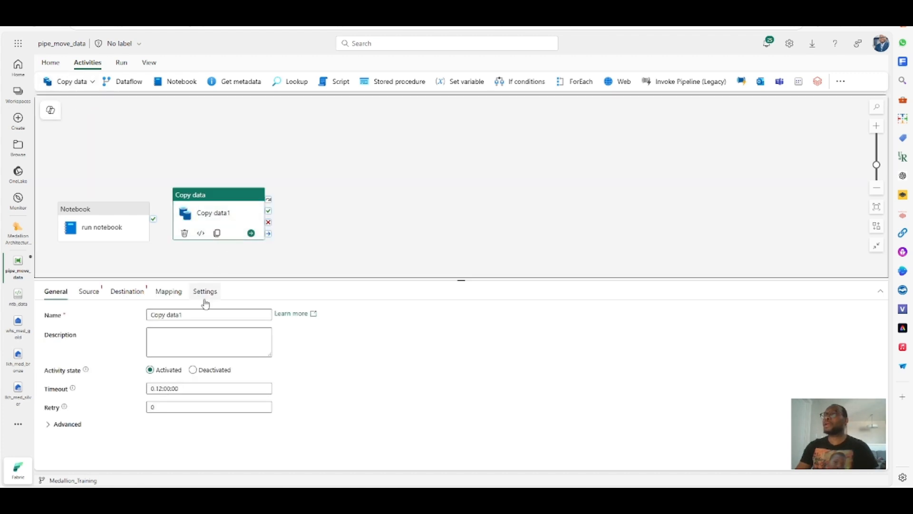
{"action": "left_click_drag", "start_coordinate": [194, 315], "coordinate": [135, 316]}
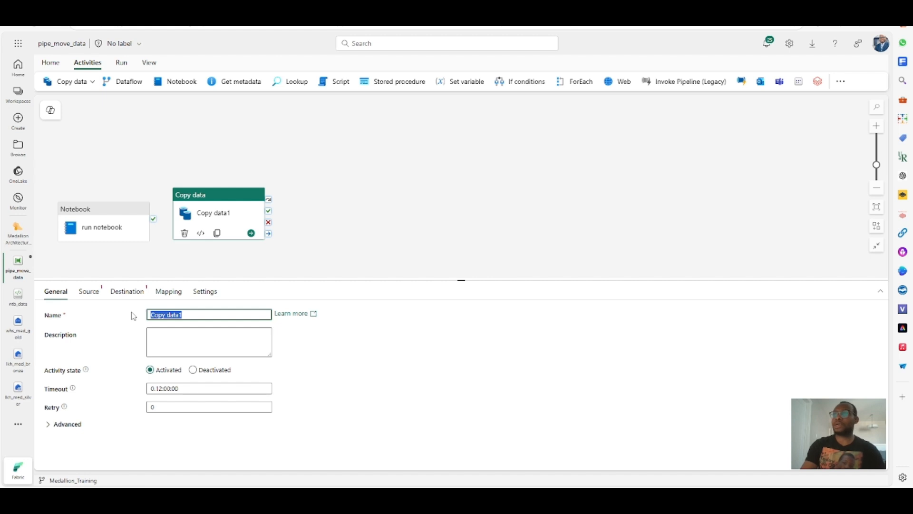
{"action": "type", "text": "copy"}
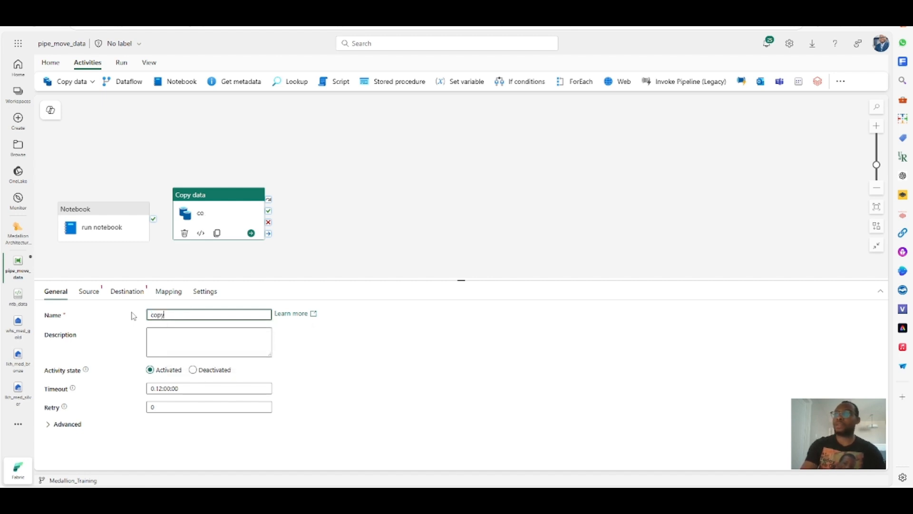
{"action": "type", "text": " delta table"}
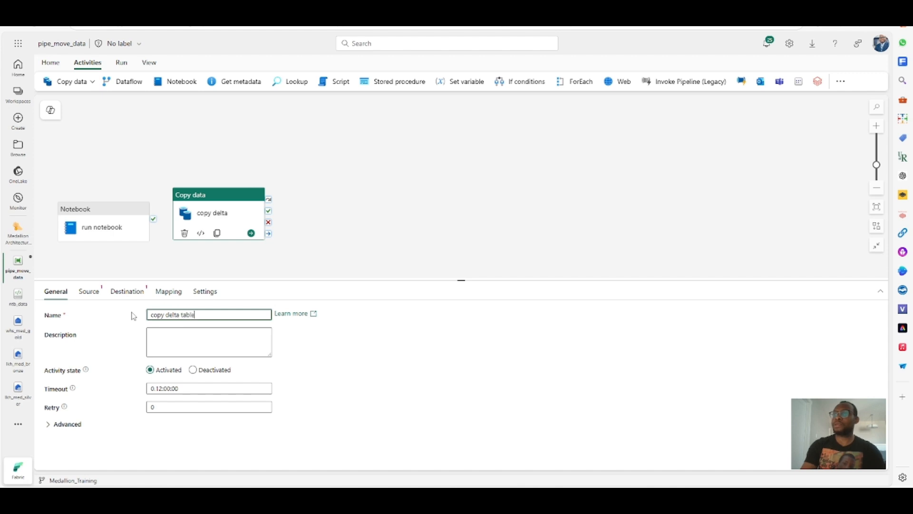
{"action": "type", "text": "s to"}
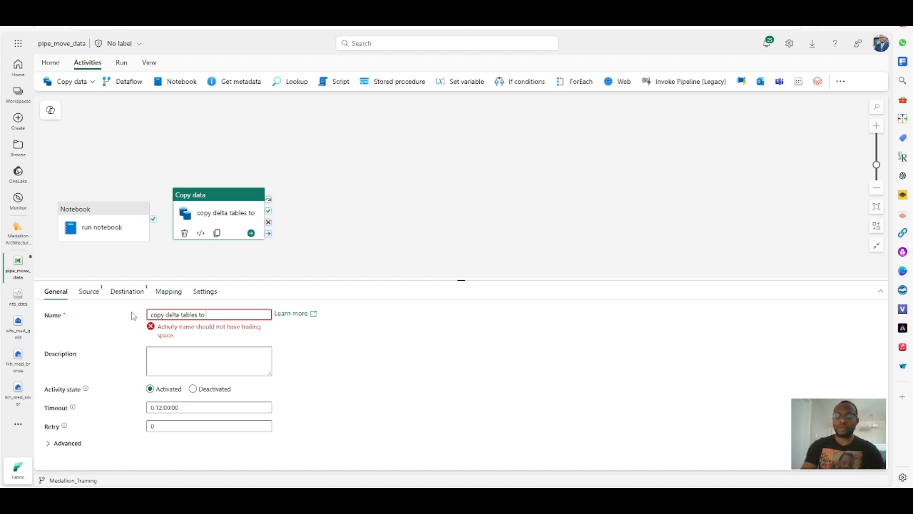
{"action": "type", "text": "gold l"}
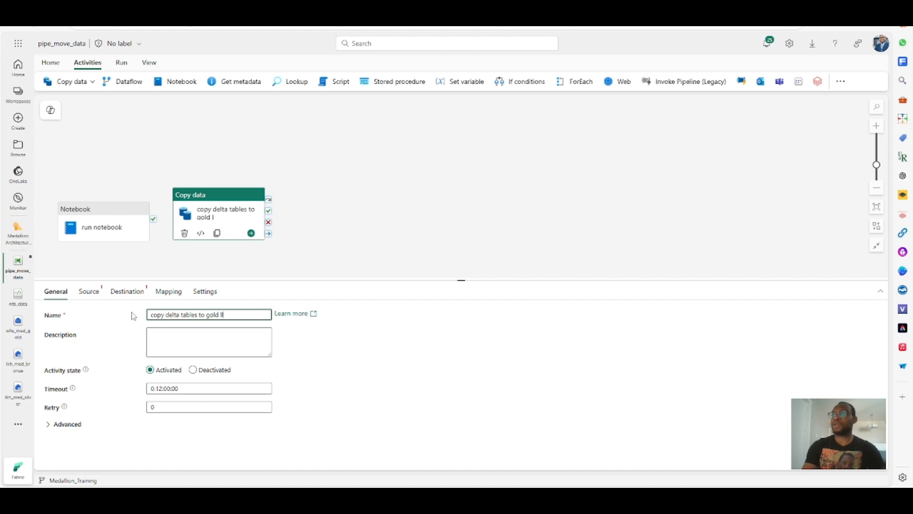
{"action": "type", "text": "ayer"}
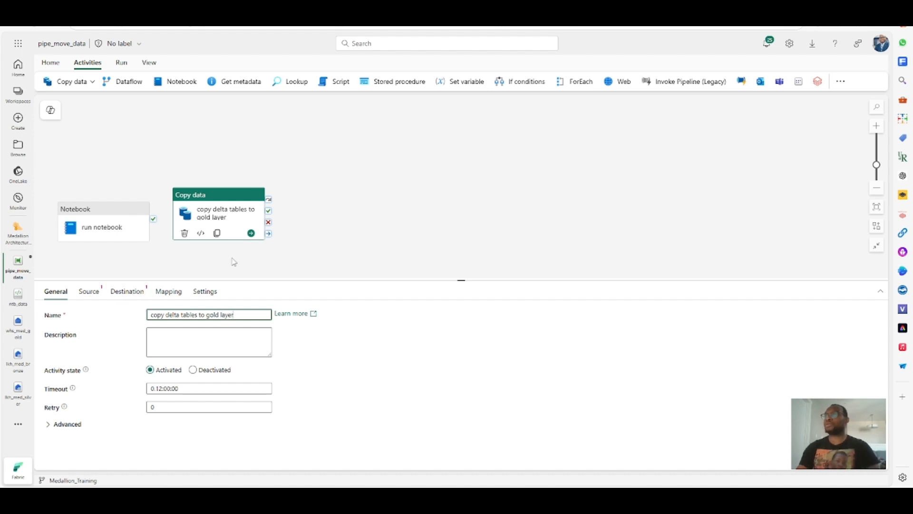
- Set the copy activity's source connection to the lkh_med_bronze lakehouse tables
{"action": "left_click", "coordinate": [99, 297]}
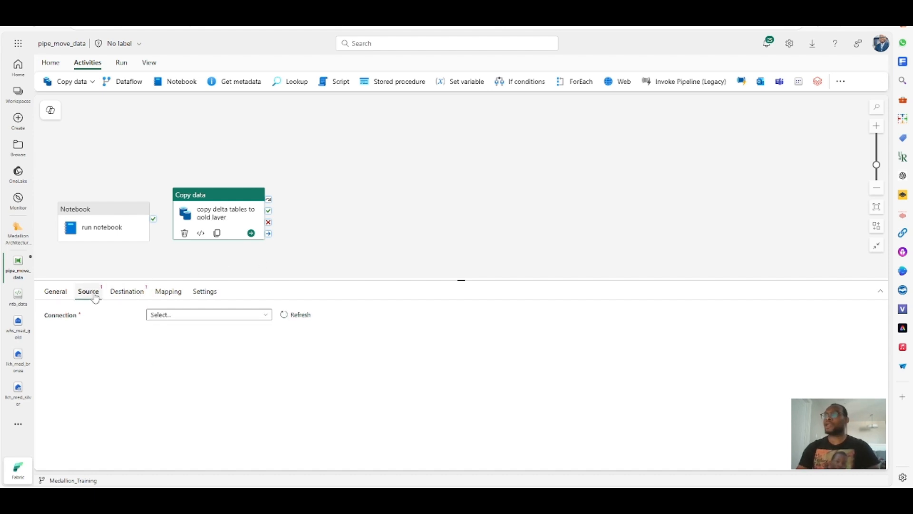
{"action": "left_click", "coordinate": [199, 316]}
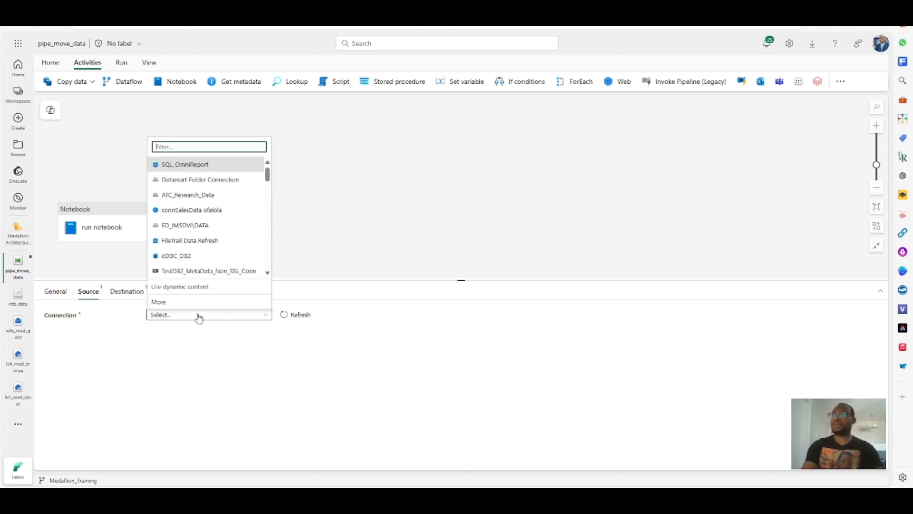
{"action": "type", "text": "lk"}
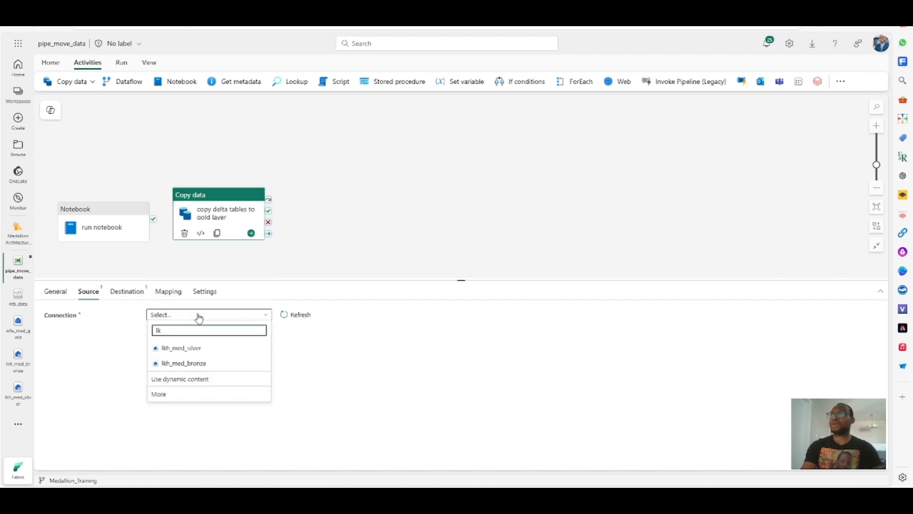
{"action": "left_click", "coordinate": [184, 363]}
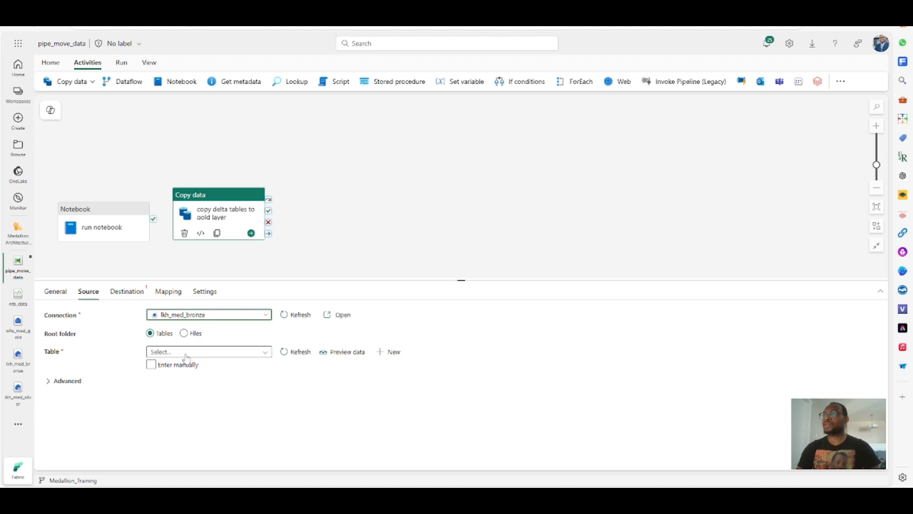
{"action": "left_click", "coordinate": [270, 356]}
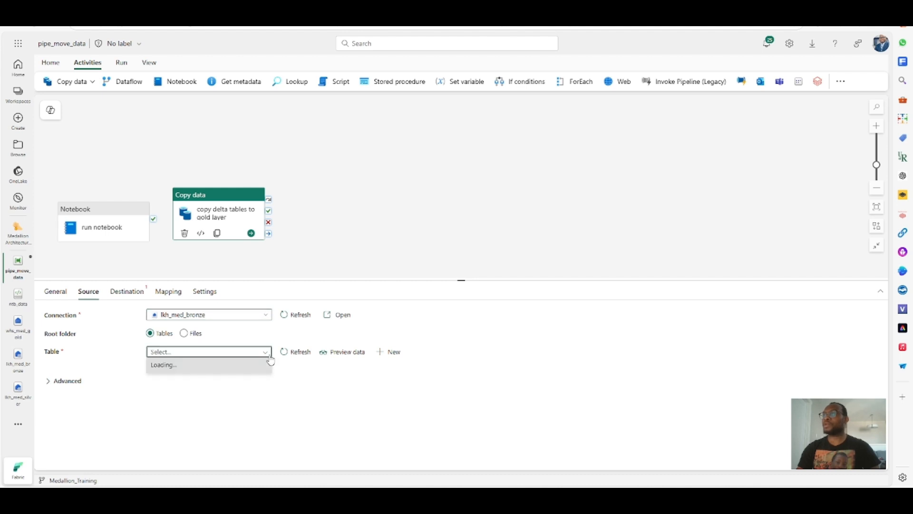
- Move the copy activity further right on the canvas to make room
{"action": "left_click", "coordinate": [214, 196]}
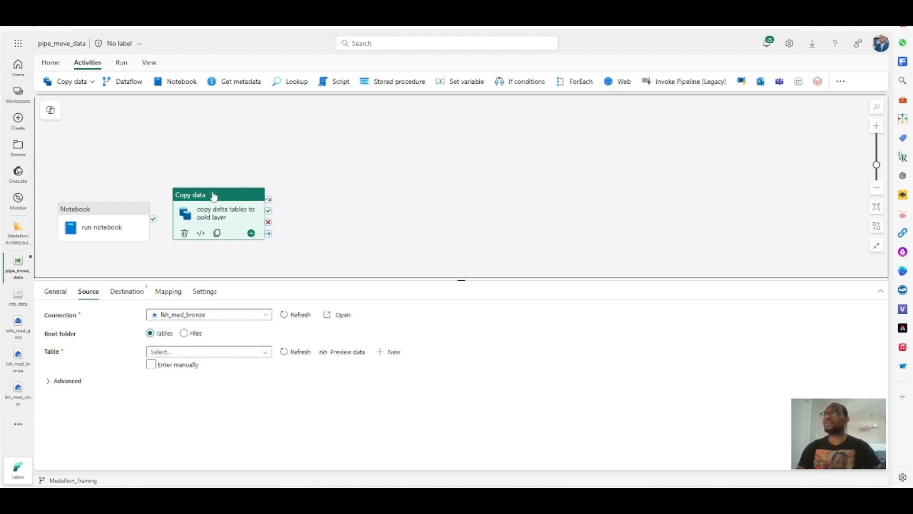
{"action": "left_click_drag", "start_coordinate": [227, 196], "coordinate": [349, 194]}
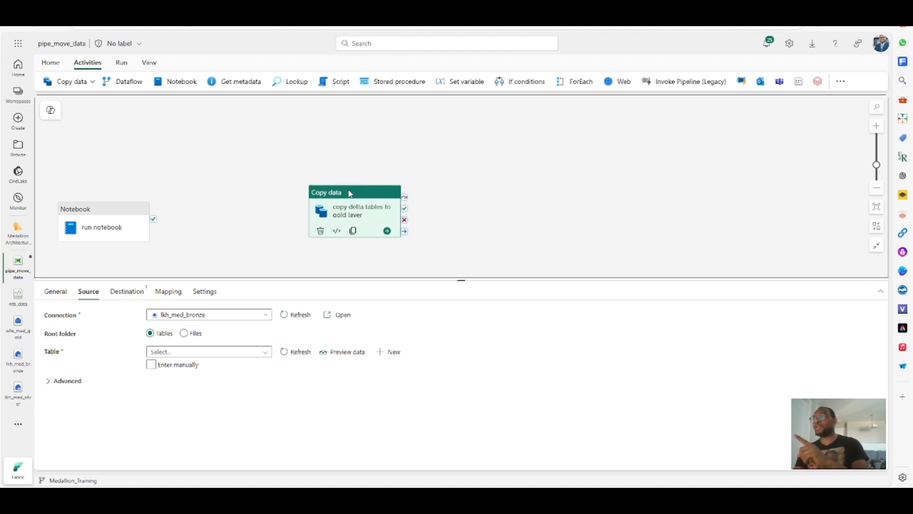
{"action": "left_click", "coordinate": [258, 213]}
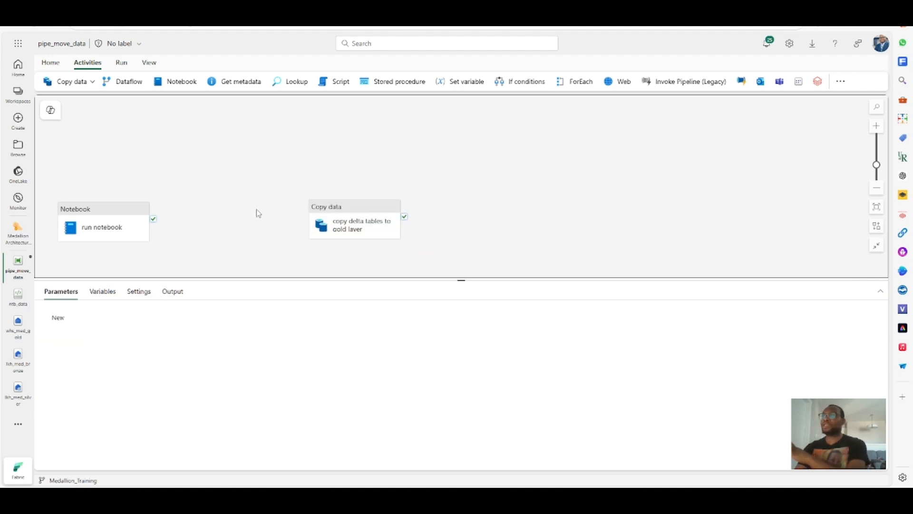
- Add a Dataflow activity between the notebook and copy activities and name it dtfl_run_ingest_data
{"action": "left_click", "coordinate": [128, 82]}
{"action": "left_click_drag", "start_coordinate": [466, 214], "coordinate": [220, 223]}
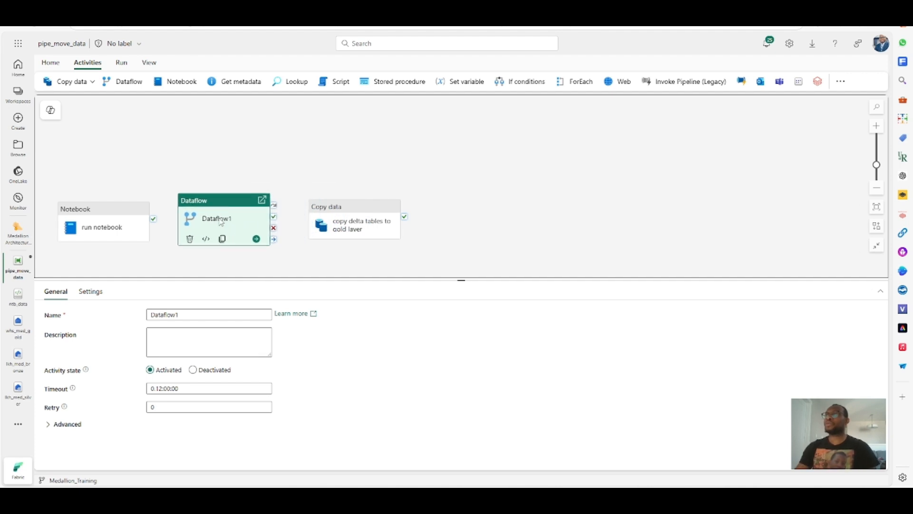
{"action": "left_click_drag", "start_coordinate": [179, 315], "coordinate": [144, 317]}
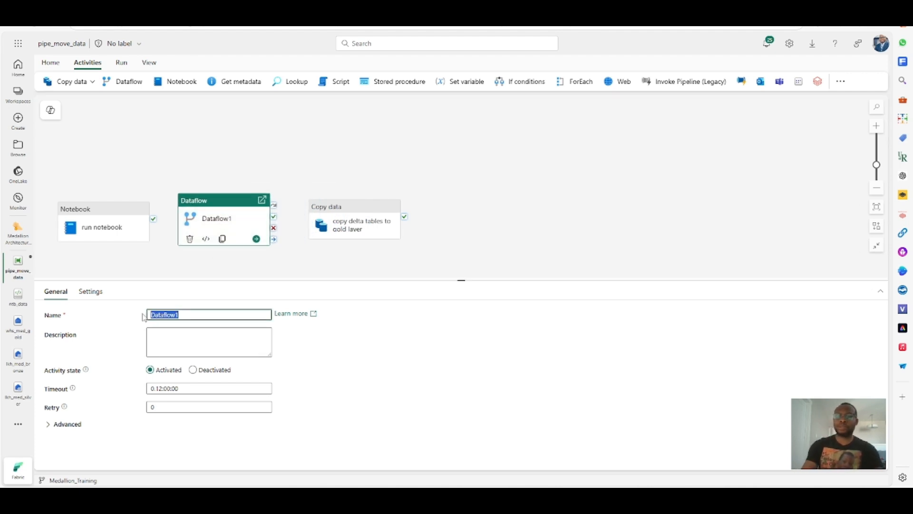
{"action": "type", "text": "df"}
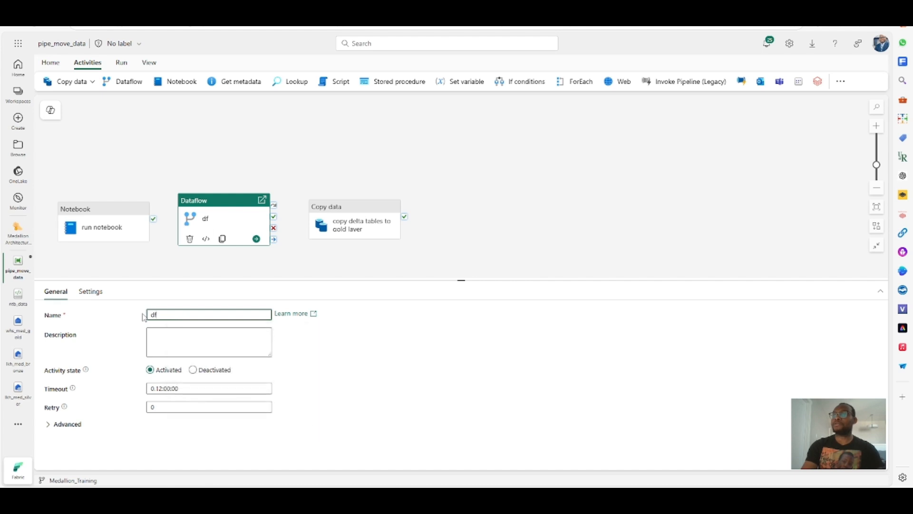
{"action": "key", "text": "BackSpace"}
{"action": "type", "text": "t"}
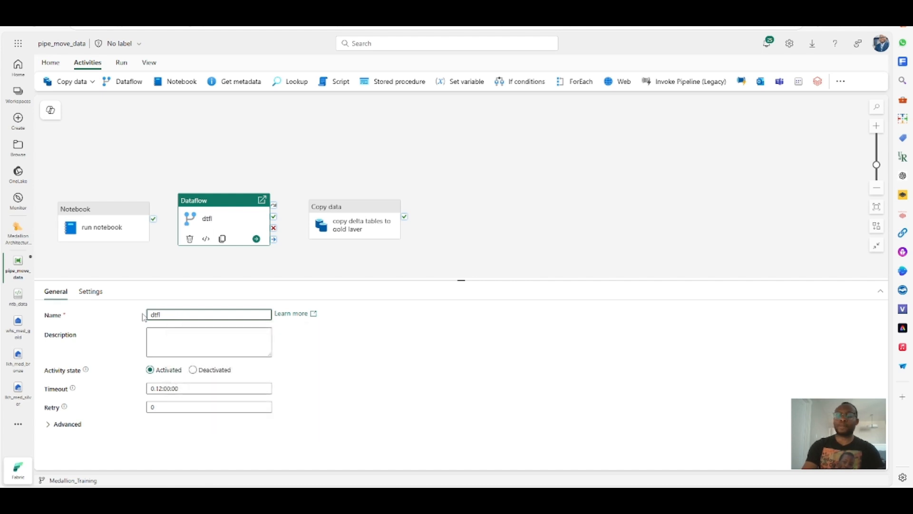
{"action": "type", "text": "fl"}
{"action": "key", "text": "BackSpace"}
{"action": "type", "text": "n_in"}
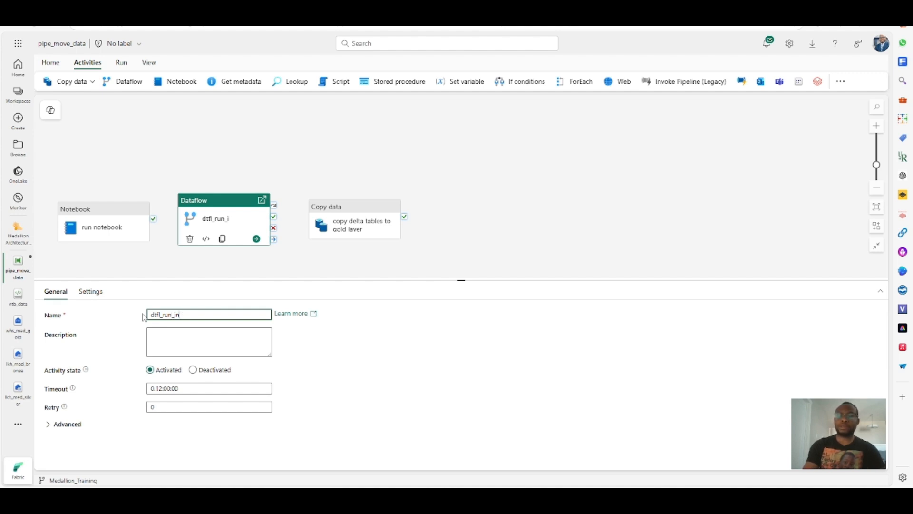
{"action": "type", "text": "gest data"}
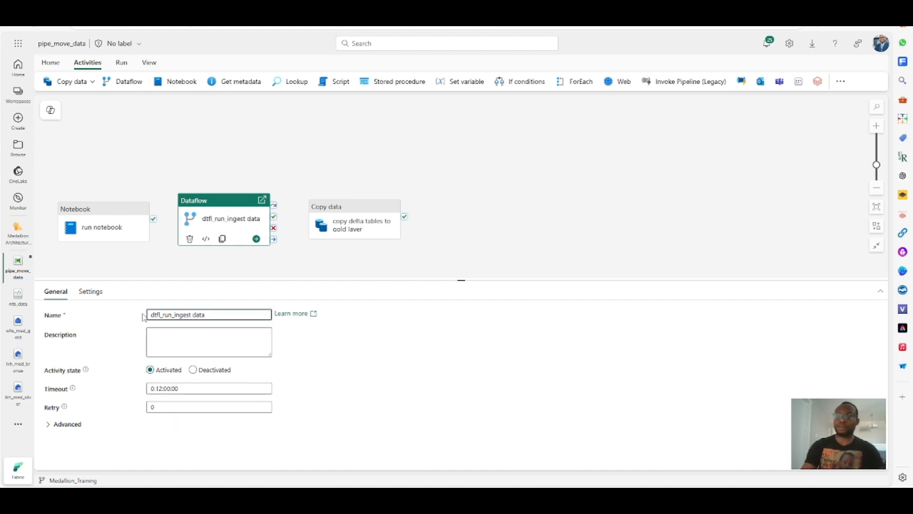
{"action": "key", "text": "BackSpace"}
{"action": "type", "text": "_"}
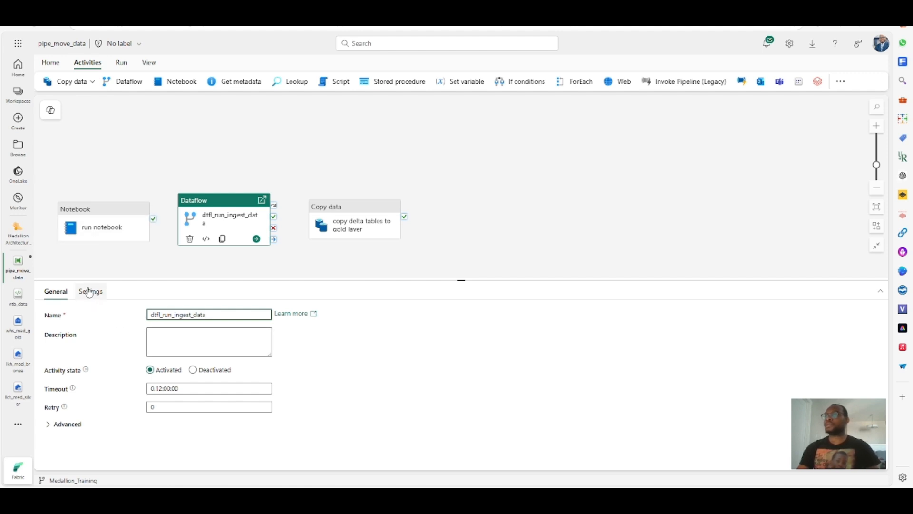
- Review the dataflow activity's advanced options and its workspace and dataflow settings
{"action": "left_click", "coordinate": [50, 424]}
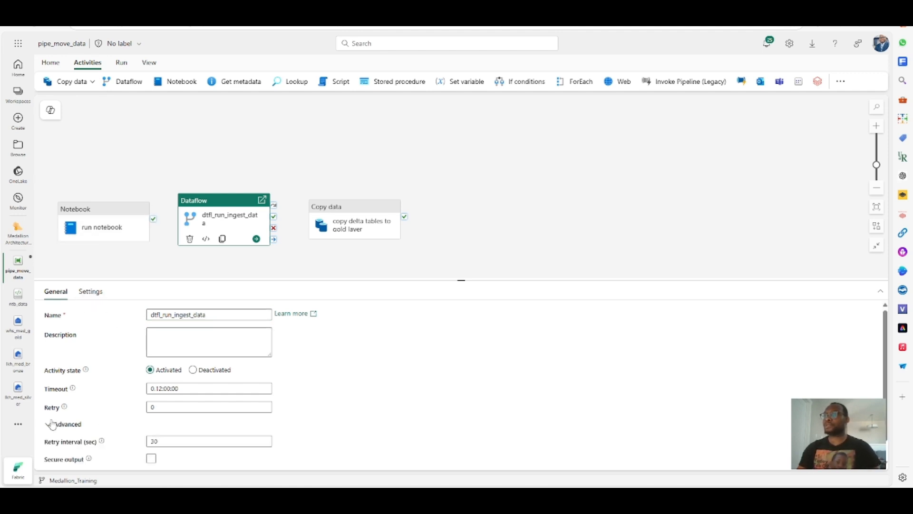
{"action": "left_click", "coordinate": [91, 292]}
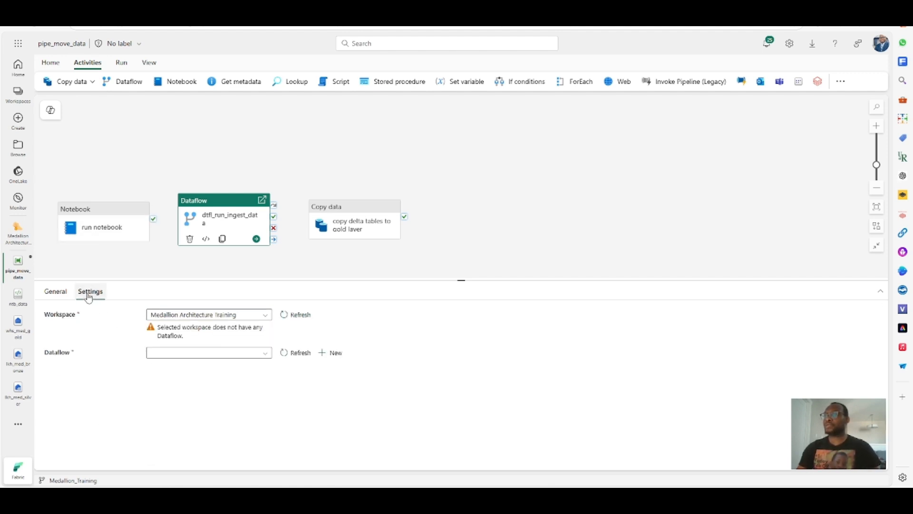
{"action": "left_click", "coordinate": [261, 316]}
{"action": "left_click", "coordinate": [261, 317]}
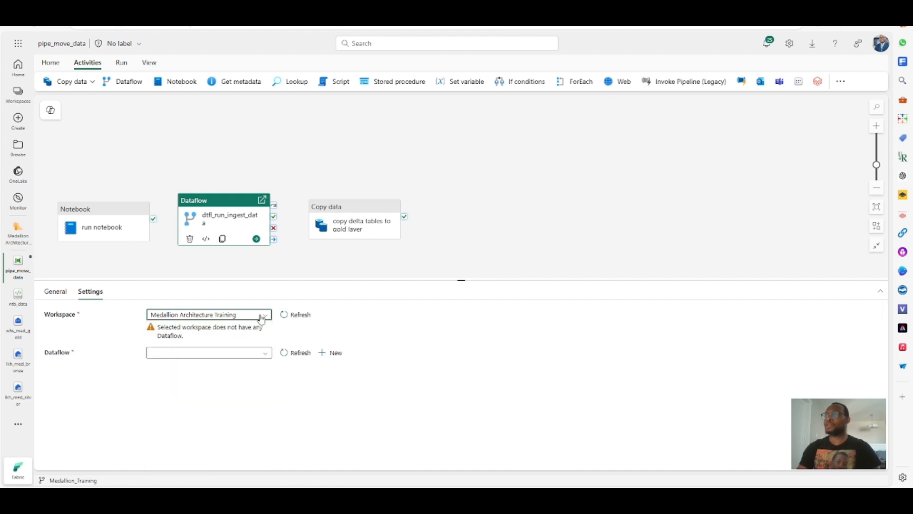
{"action": "left_click", "coordinate": [212, 352]}
{"action": "left_click", "coordinate": [212, 352]}
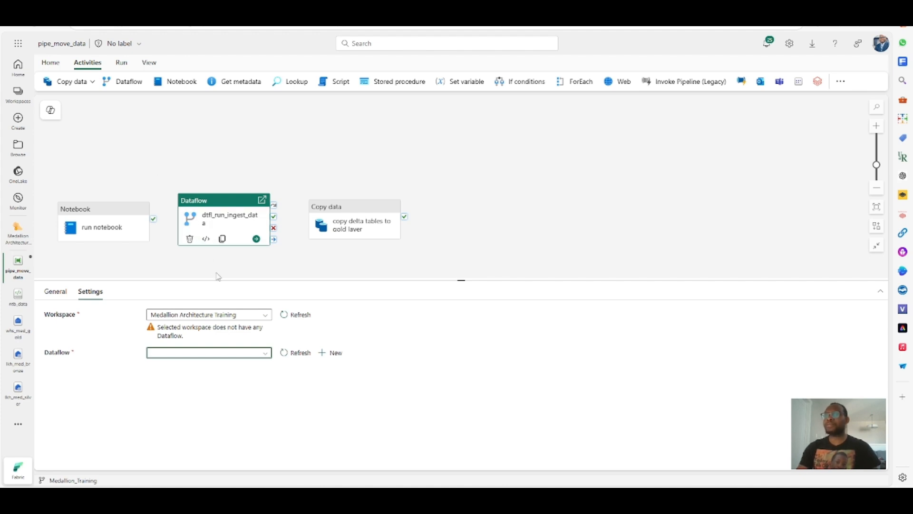
{"action": "left_click_drag", "start_coordinate": [183, 336], "coordinate": [156, 333]}
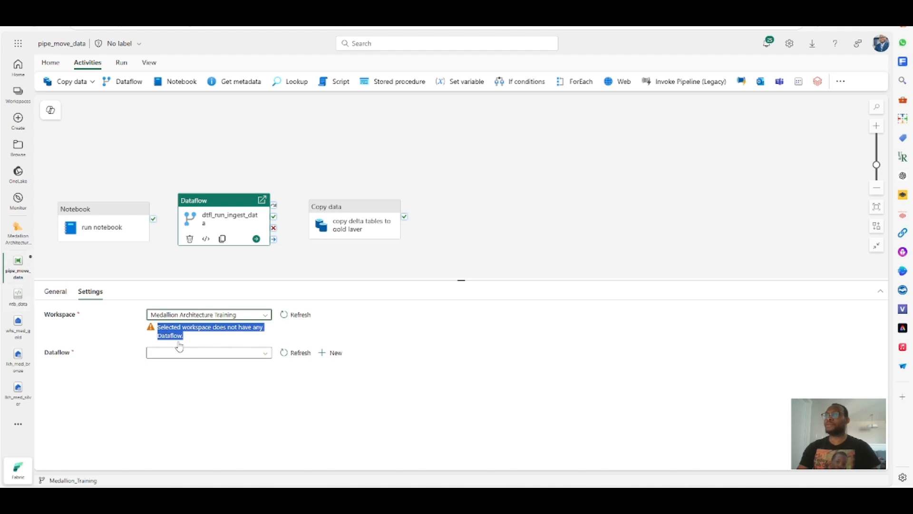
{"action": "left_click", "coordinate": [122, 145]}
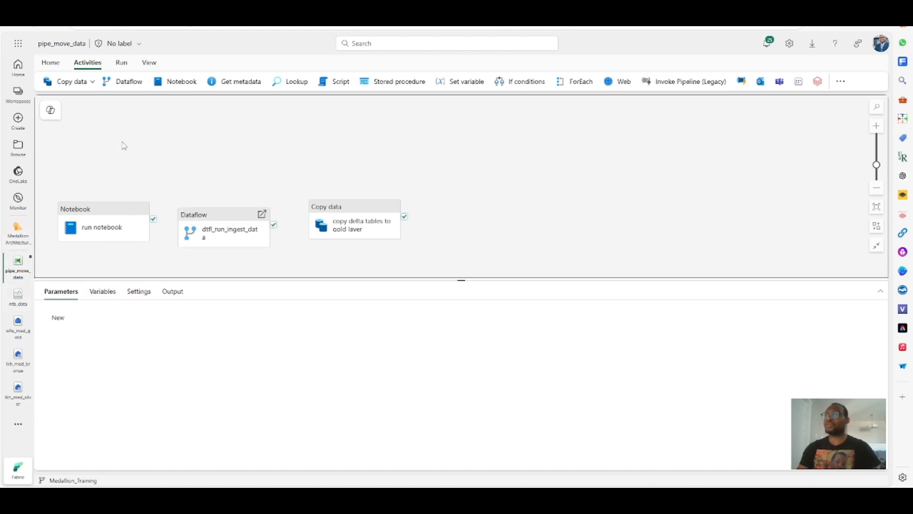
- Deactivate the invalid dataflow and copy activities and save the pipeline
{"action": "left_click", "coordinate": [51, 62]}
{"action": "left_click", "coordinate": [47, 81]}
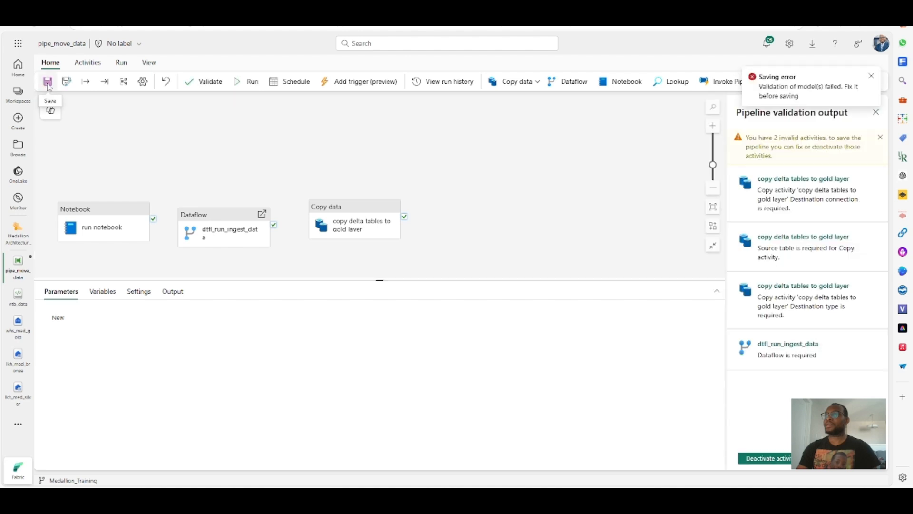
{"action": "left_click", "coordinate": [766, 458]}
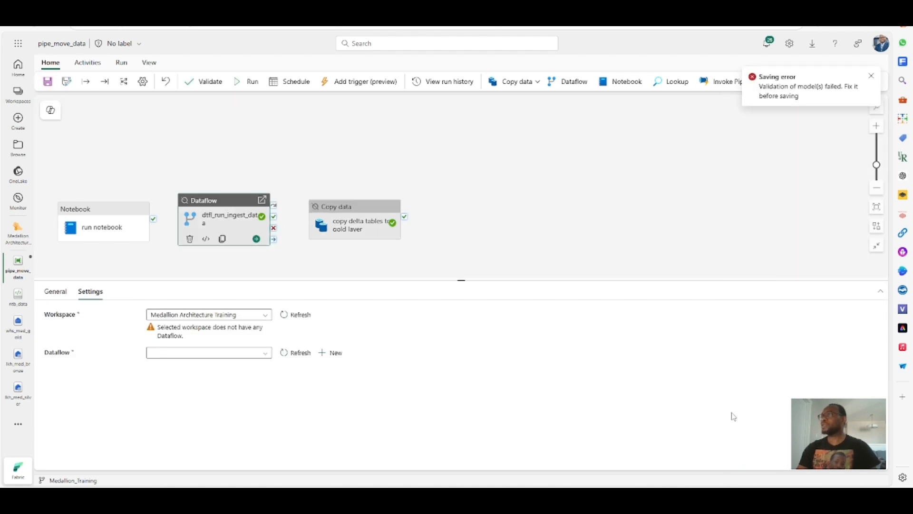
{"action": "left_click", "coordinate": [214, 138]}
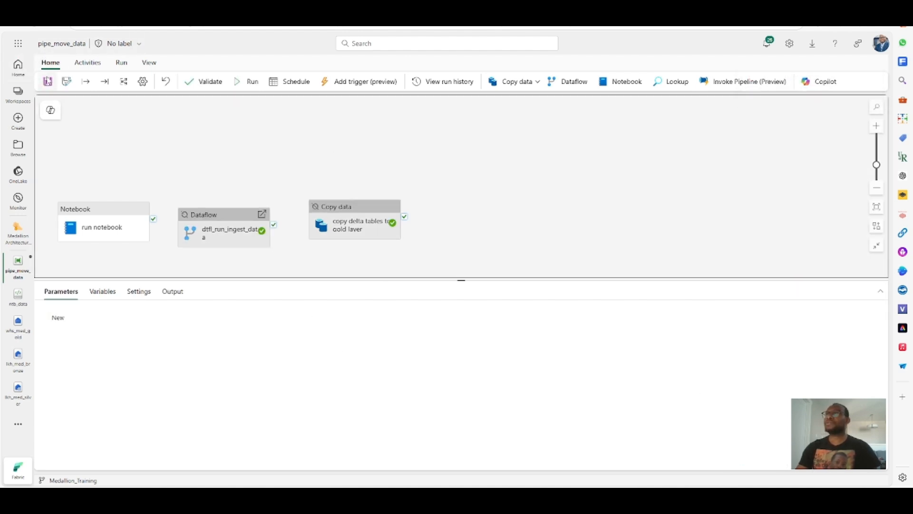
{"action": "left_click", "coordinate": [48, 82]}
- Open the Medallion Architecture Training workspace and inspect the options for the dtf_ingest_data dataflow
{"action": "left_click", "coordinate": [21, 236]}
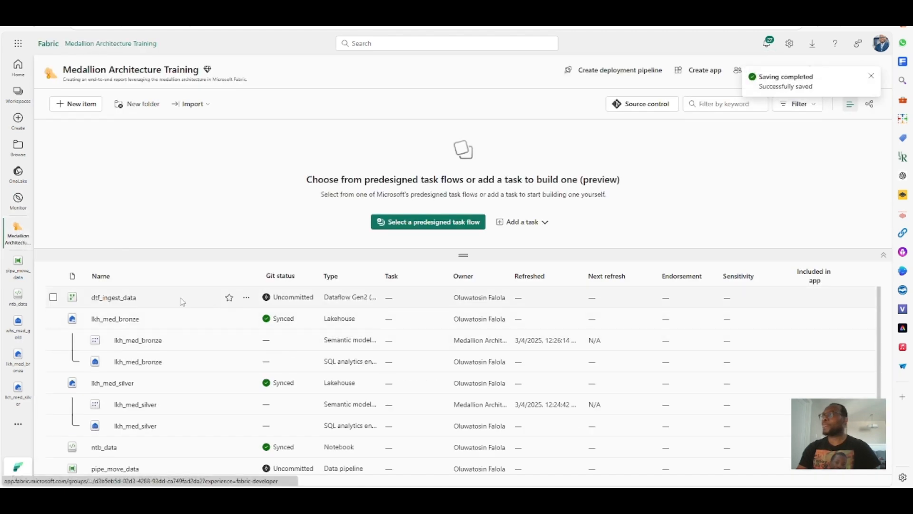
{"action": "left_click", "coordinate": [246, 299]}
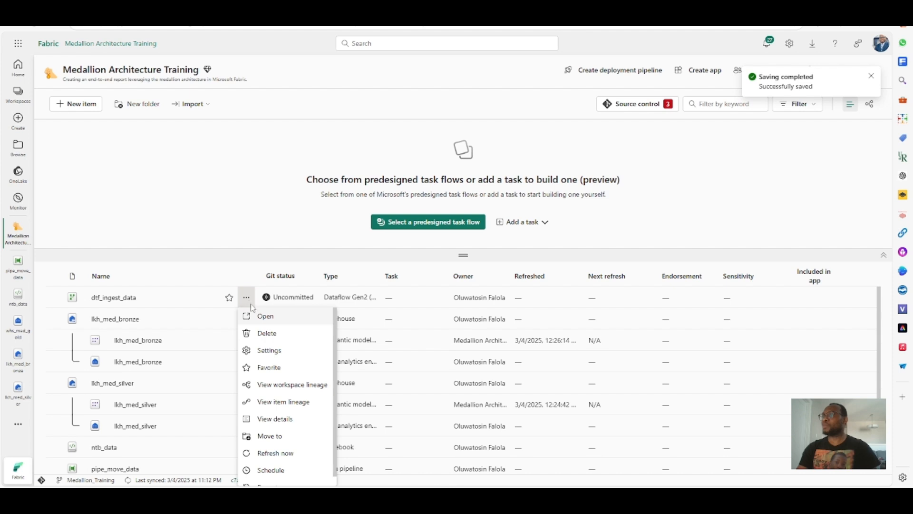
{"action": "scroll", "coordinate": [261, 359], "scroll_direction": "down", "scroll_amount": 1}
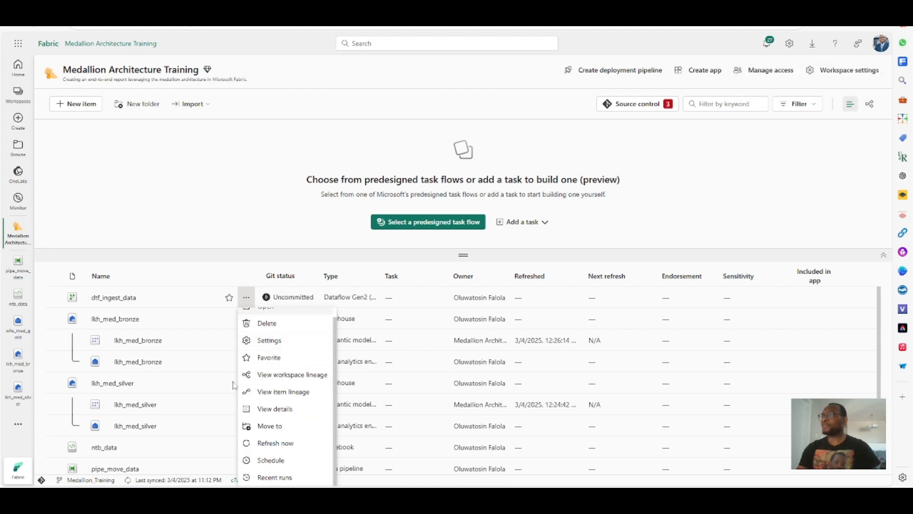
{"action": "left_click", "coordinate": [113, 299]}
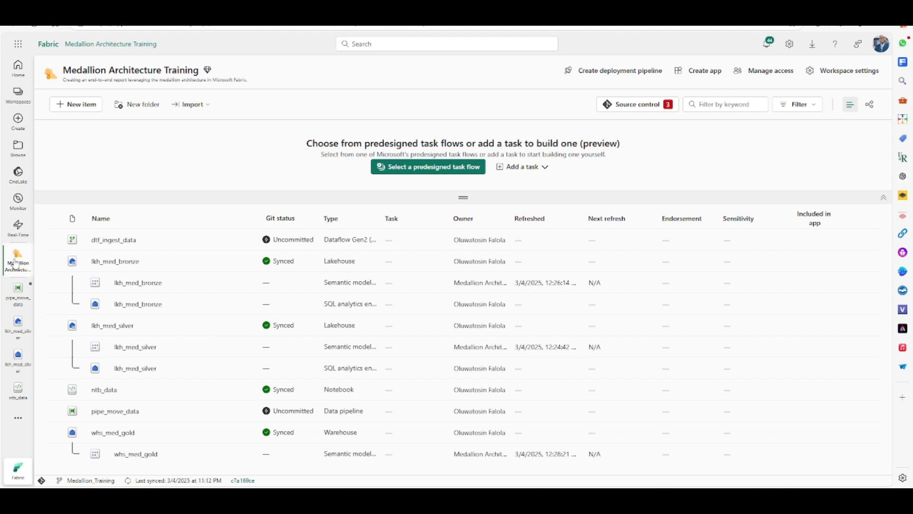
- Create a new Dataflow Gen2 named dtf_ingest_data_new in the workspace
{"action": "left_click", "coordinate": [81, 107]}
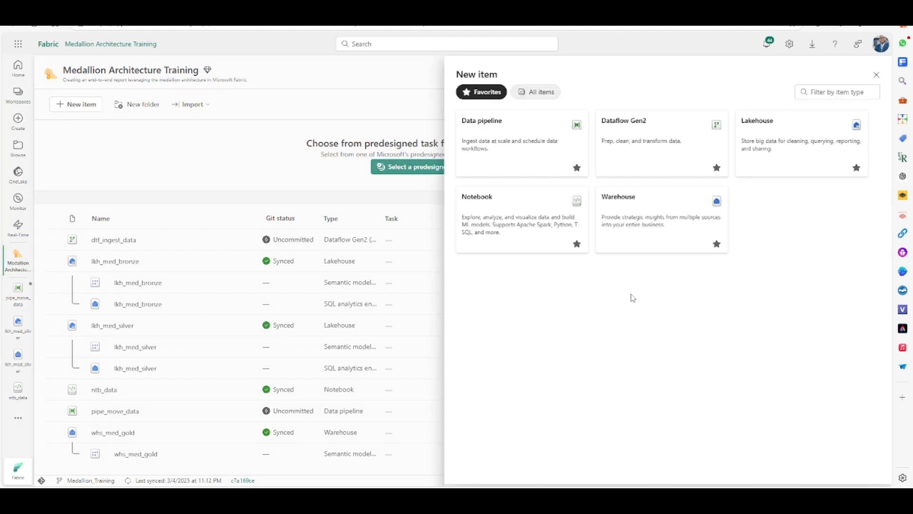
{"action": "left_click", "coordinate": [638, 134]}
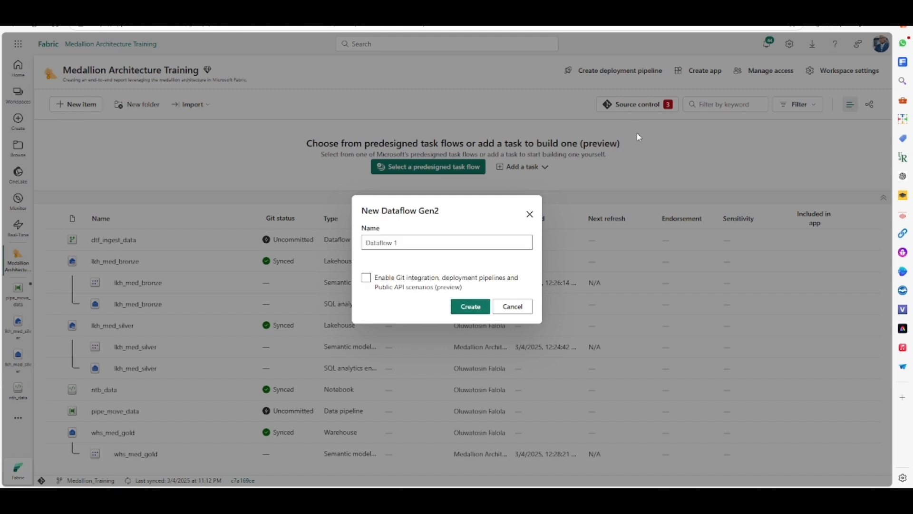
{"action": "left_click", "coordinate": [386, 285]}
{"action": "left_click", "coordinate": [510, 286]}
{"action": "left_click", "coordinate": [458, 291]}
{"action": "left_click", "coordinate": [383, 282]}
{"action": "left_click_drag", "start_coordinate": [417, 243], "coordinate": [365, 243]}
{"action": "type", "text": "dtf_ingest_data"}
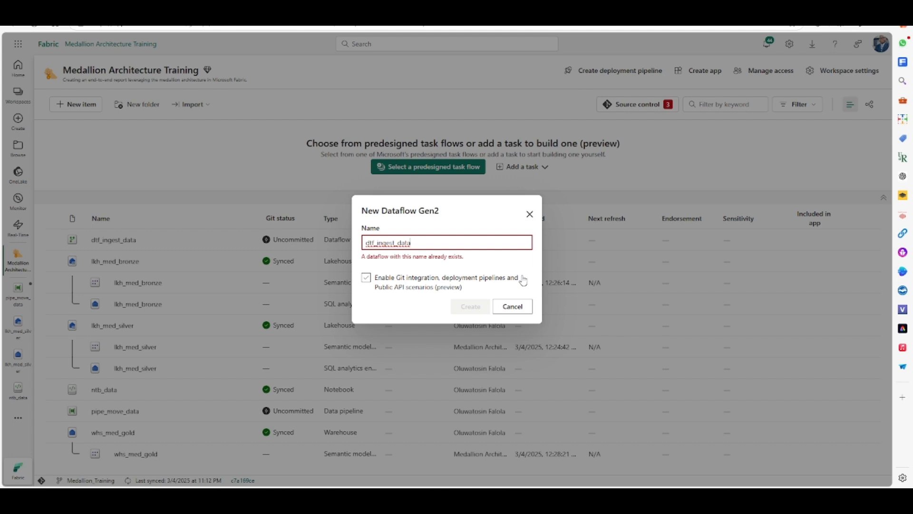
{"action": "type", "text": "_"}
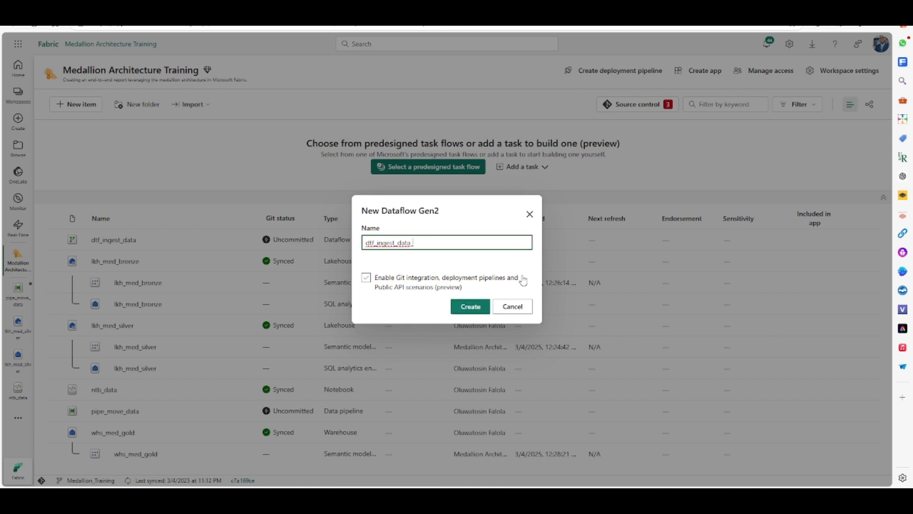
{"action": "type", "text": "NEnew"}
{"action": "left_click", "coordinate": [427, 291]}
{"action": "left_click", "coordinate": [470, 311]}
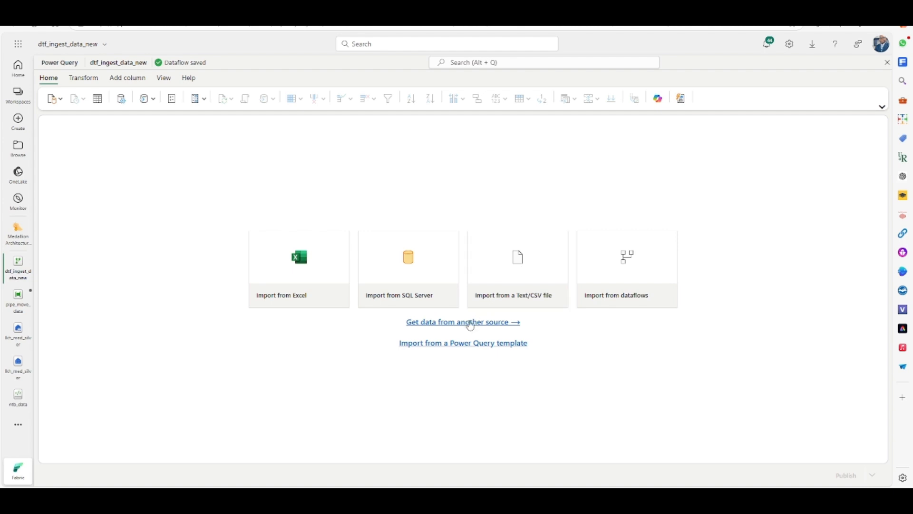
- Get data from the lkh_med_bronze lakehouse, selecting the sales.csv file in the Files csv folder
{"action": "left_click", "coordinate": [466, 322]}
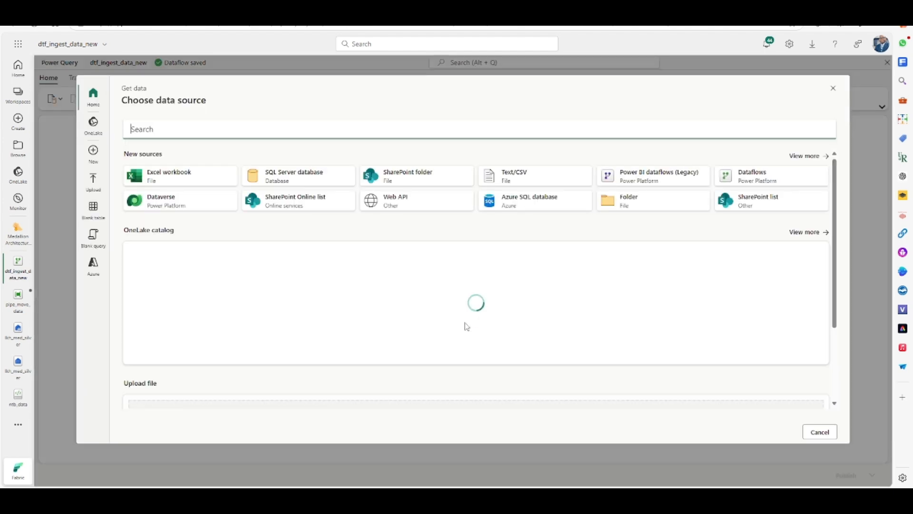
{"action": "left_click", "coordinate": [191, 127]}
{"action": "type", "text": "lk"}
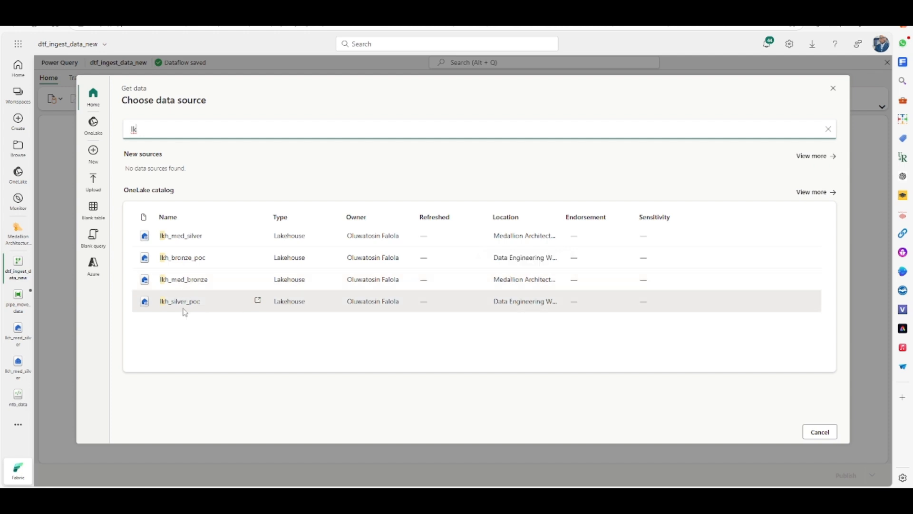
{"action": "left_click", "coordinate": [182, 281]}
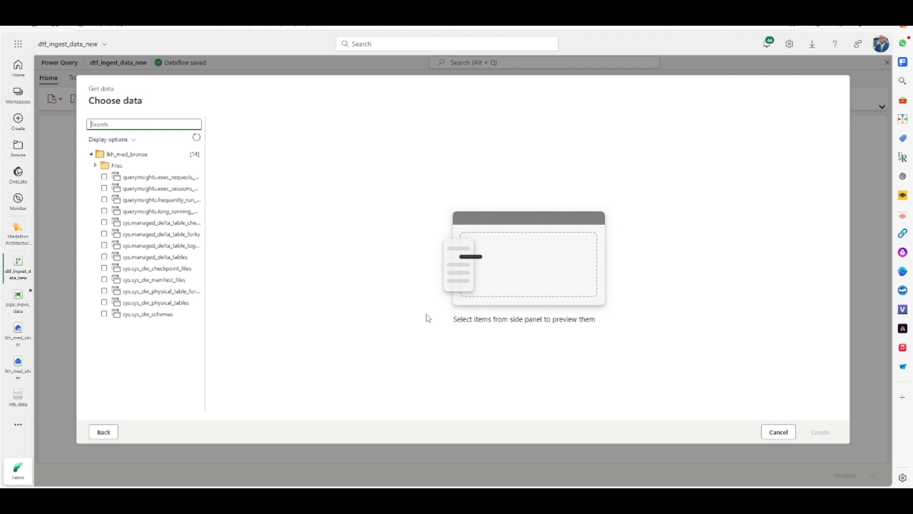
{"action": "left_click", "coordinate": [96, 166]}
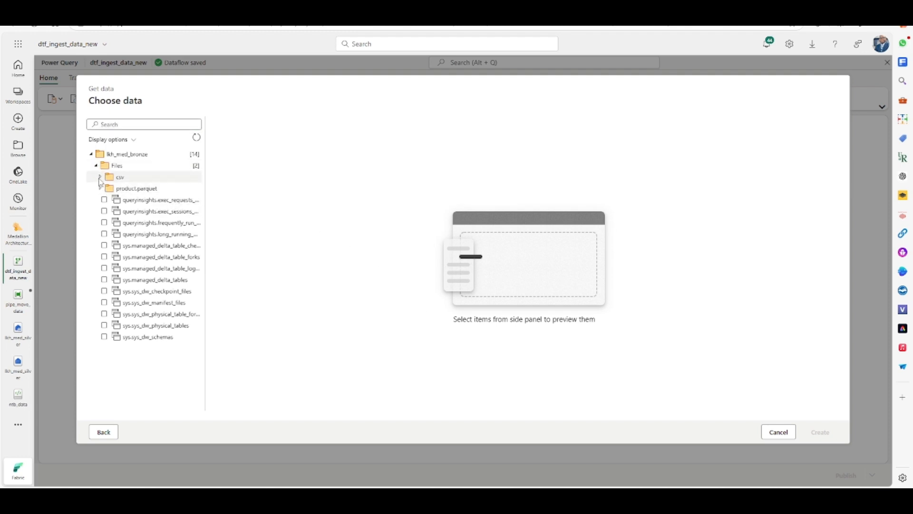
{"action": "left_click", "coordinate": [100, 178]}
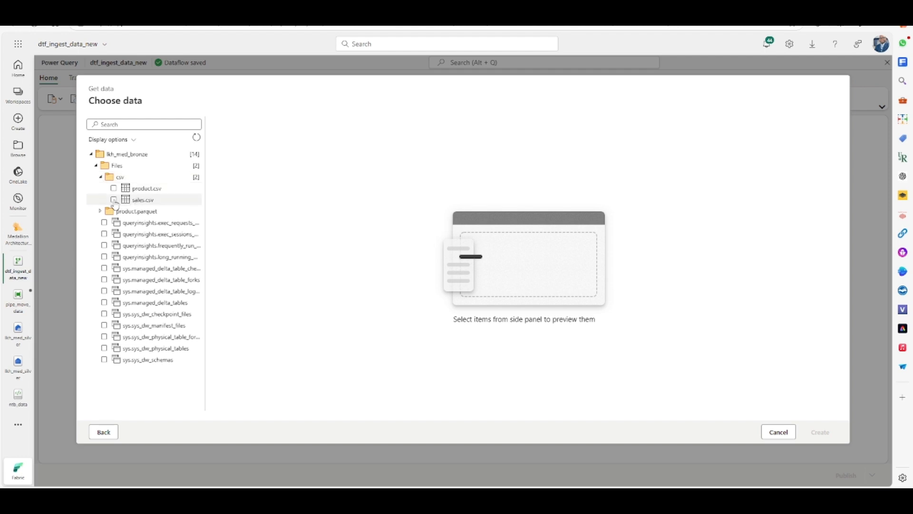
{"action": "left_click", "coordinate": [114, 200]}
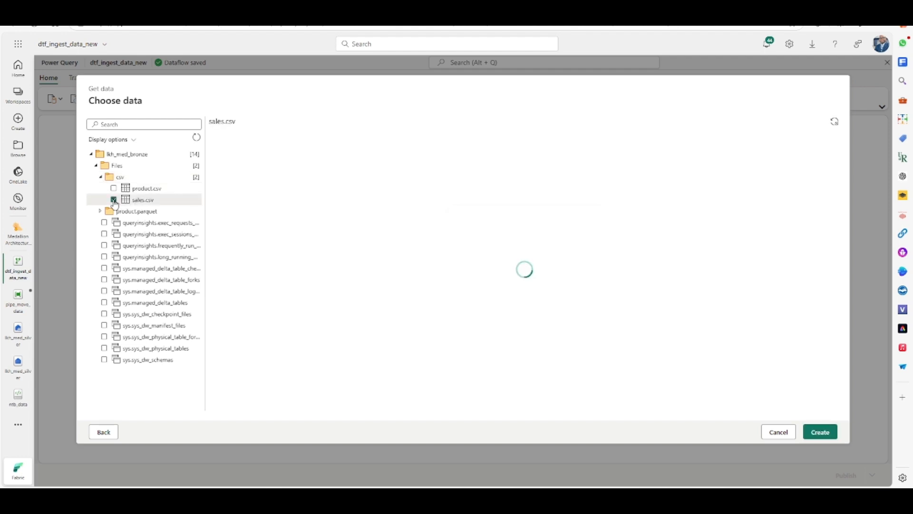
{"action": "left_click", "coordinate": [823, 434]}
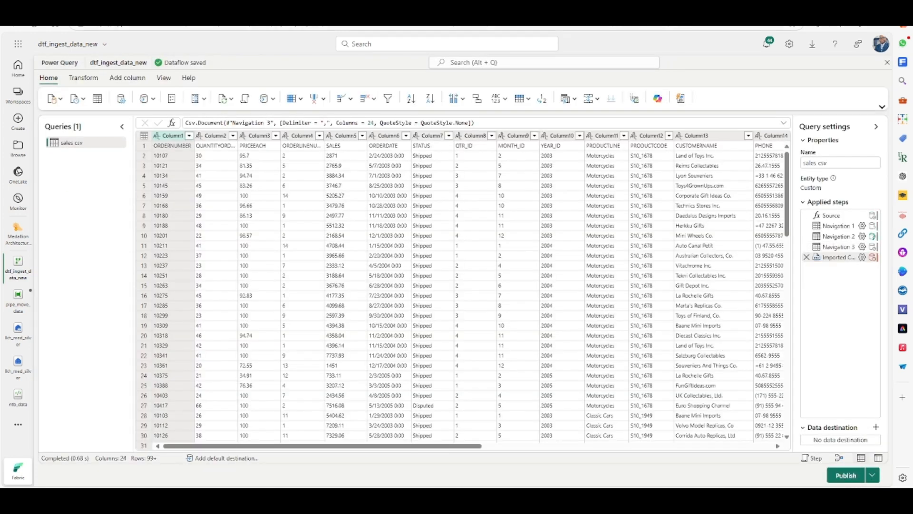
- Duplicate the browser tab and show the duplicate side by side with the dataflow editor
{"action": "right_click", "coordinate": [380, 7]}
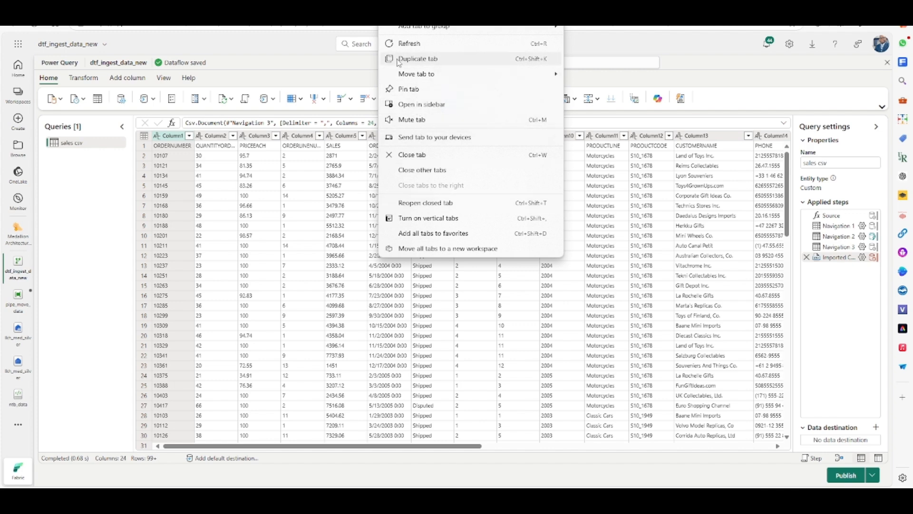
{"action": "left_click", "coordinate": [417, 60]}
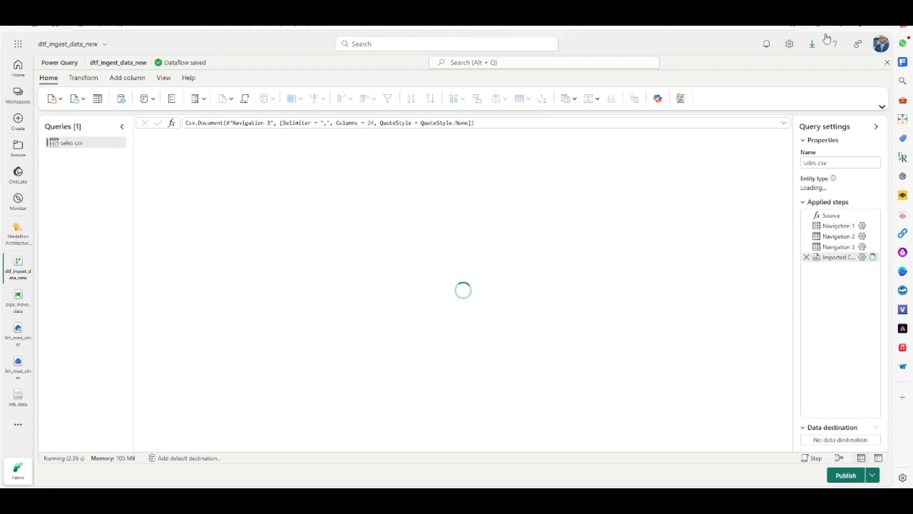
{"action": "left_click", "coordinate": [841, 26]}
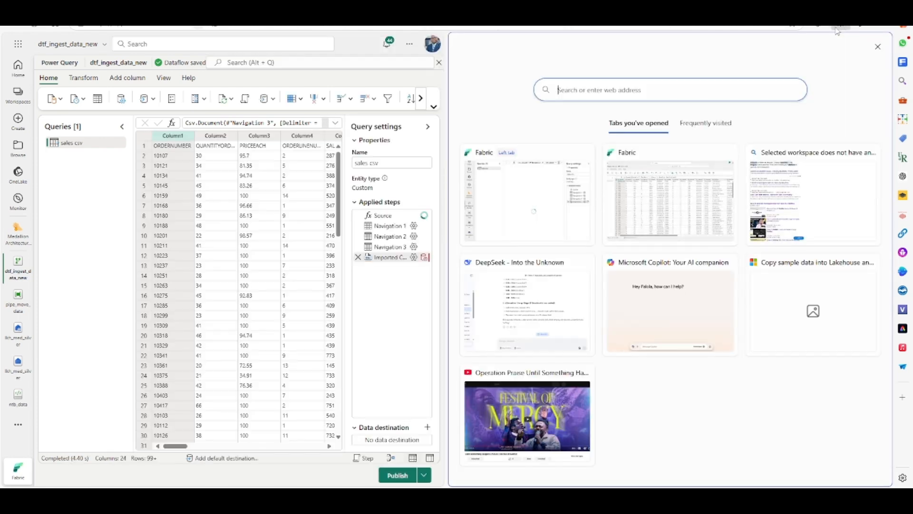
{"action": "left_click", "coordinate": [685, 204]}
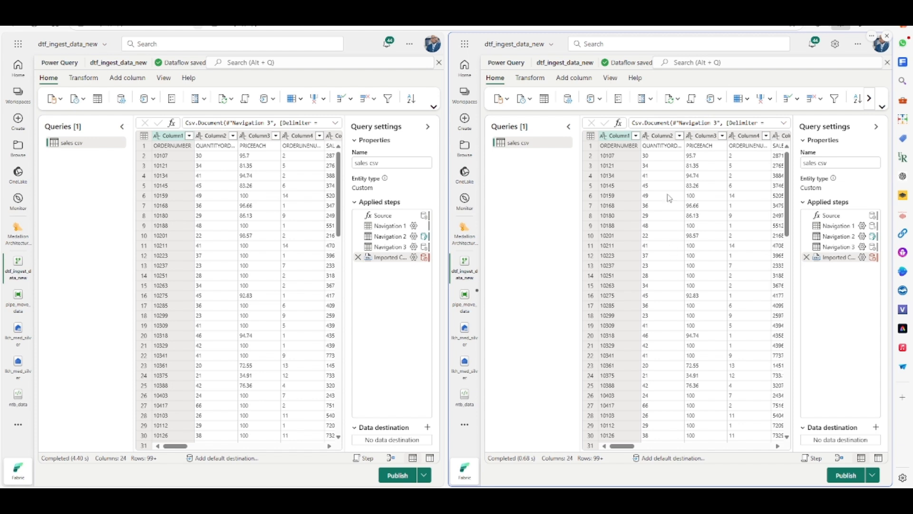
- Close the duplicate dataflow editor without saving and open the original dtf_ingest_data dataflow alongside for reference
{"action": "left_click", "coordinate": [439, 64]}
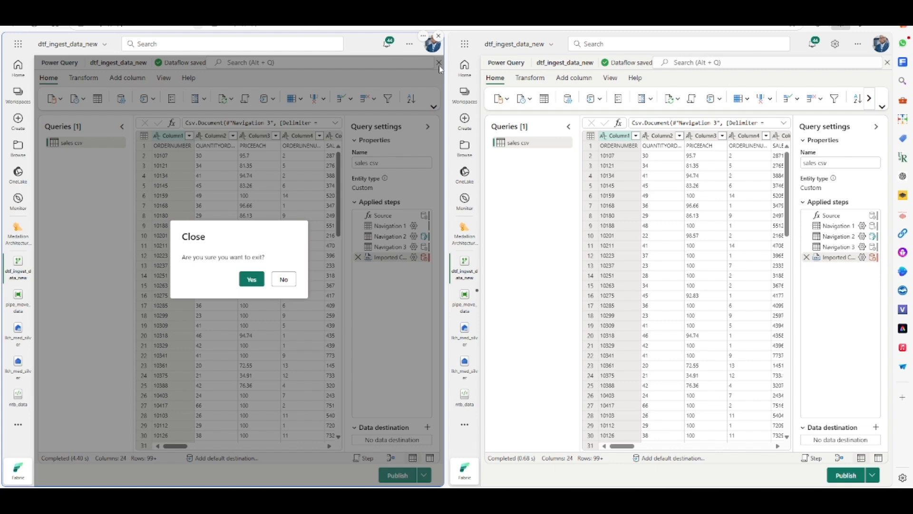
{"action": "left_click", "coordinate": [252, 280]}
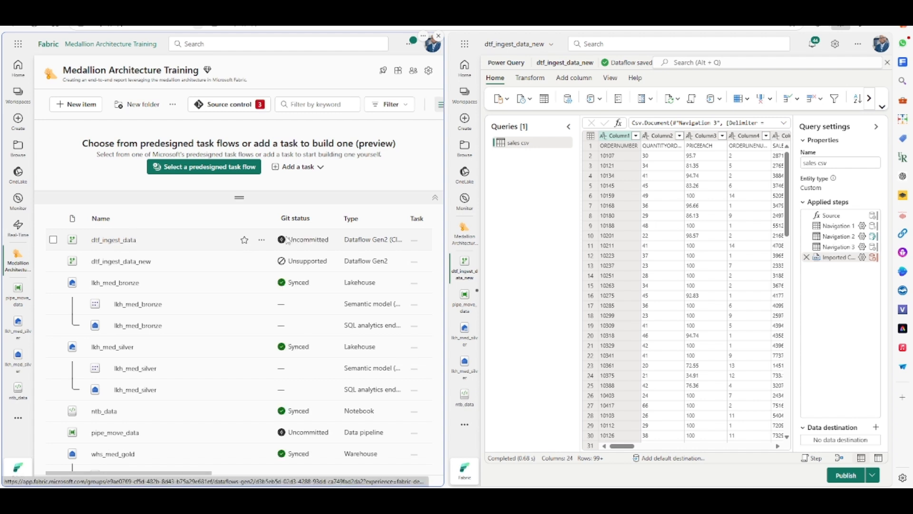
{"action": "left_click", "coordinate": [115, 241]}
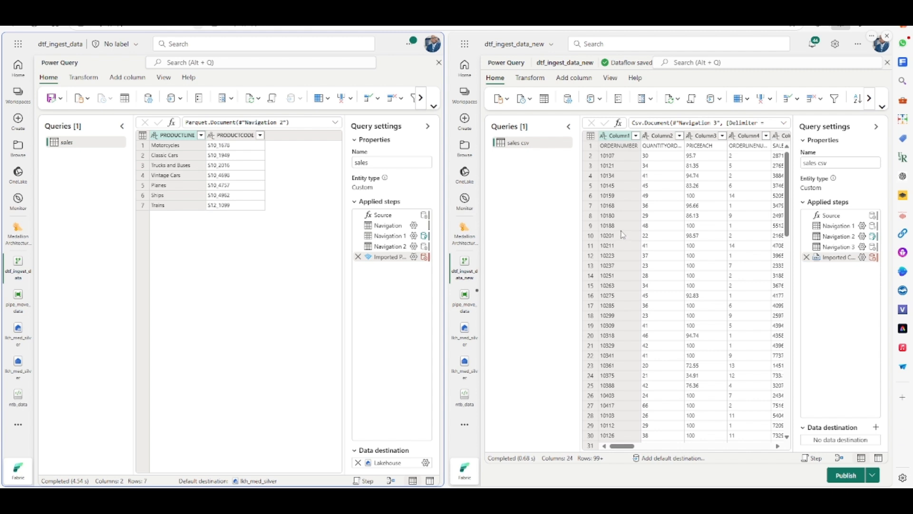
- Maximize the new dataflow editor and promote the first row of sales csv to column headers
{"action": "left_click", "coordinate": [841, 29]}
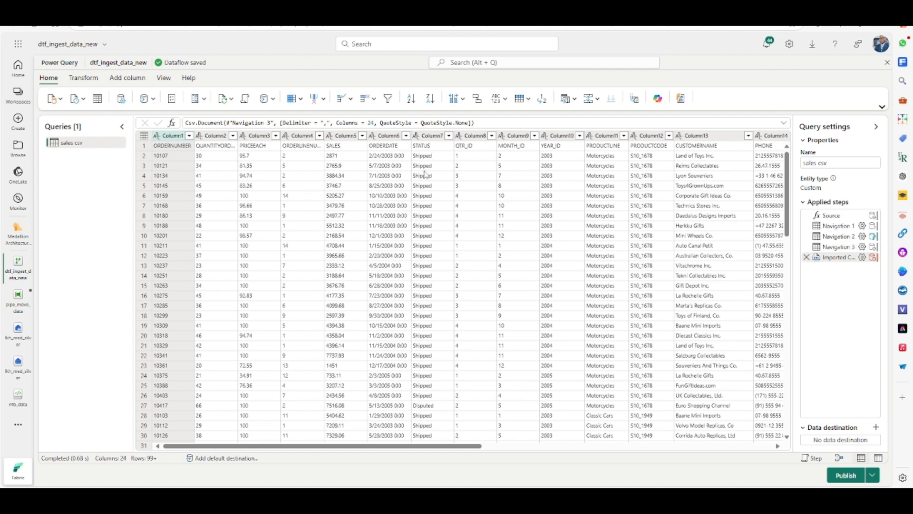
{"action": "left_click", "coordinate": [147, 137]}
{"action": "left_click", "coordinate": [149, 139]}
{"action": "left_click", "coordinate": [149, 139]}
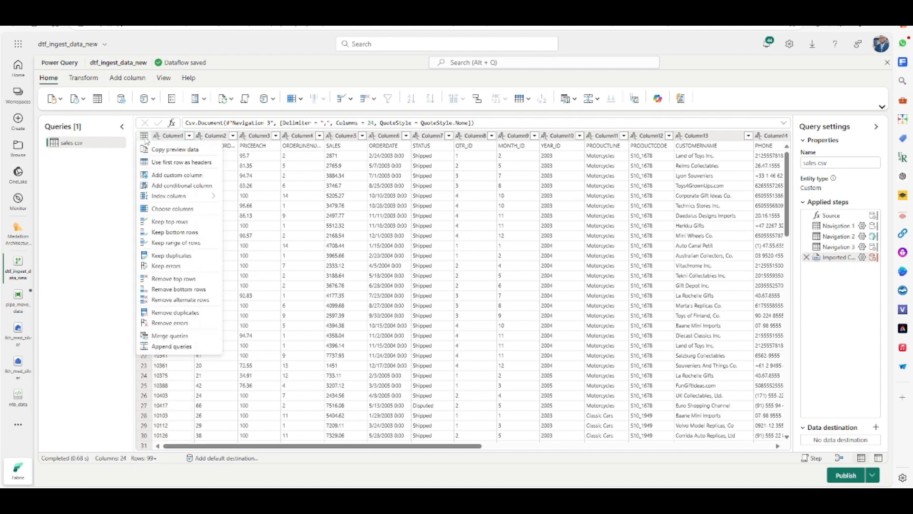
{"action": "left_click", "coordinate": [157, 158]}
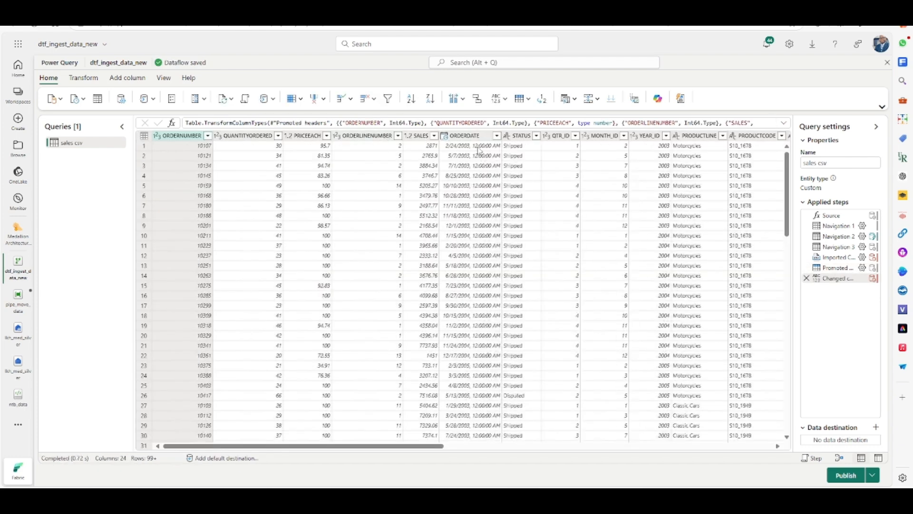
- Convert the ORDERDATE column to date only
{"action": "left_click", "coordinate": [471, 137]}
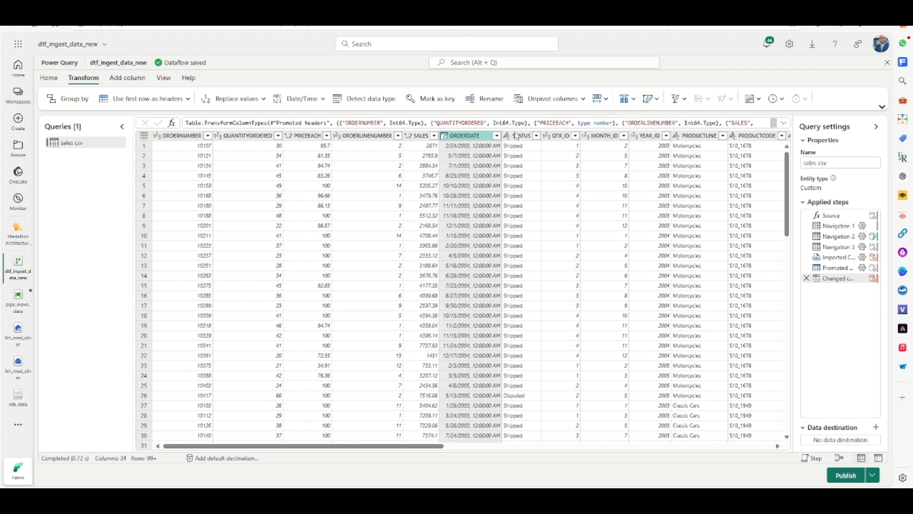
{"action": "left_click", "coordinate": [759, 99]}
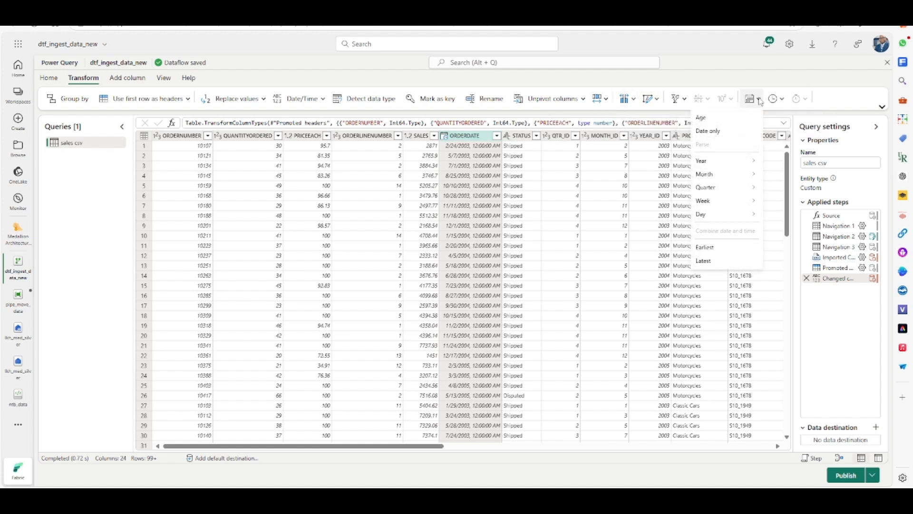
{"action": "left_click", "coordinate": [709, 131]}
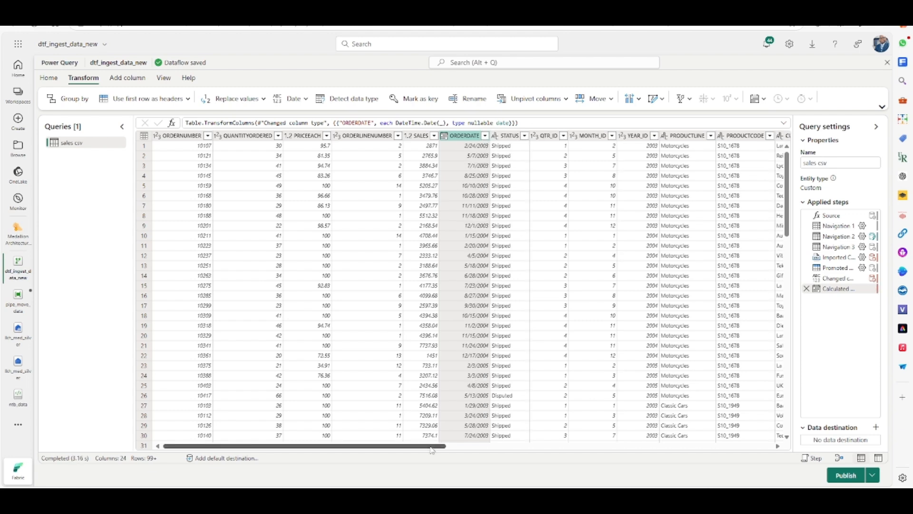
- Remove the ADDRESSLINE2 column from the query
{"action": "left_click_drag", "start_coordinate": [431, 447], "coordinate": [820, 487]}
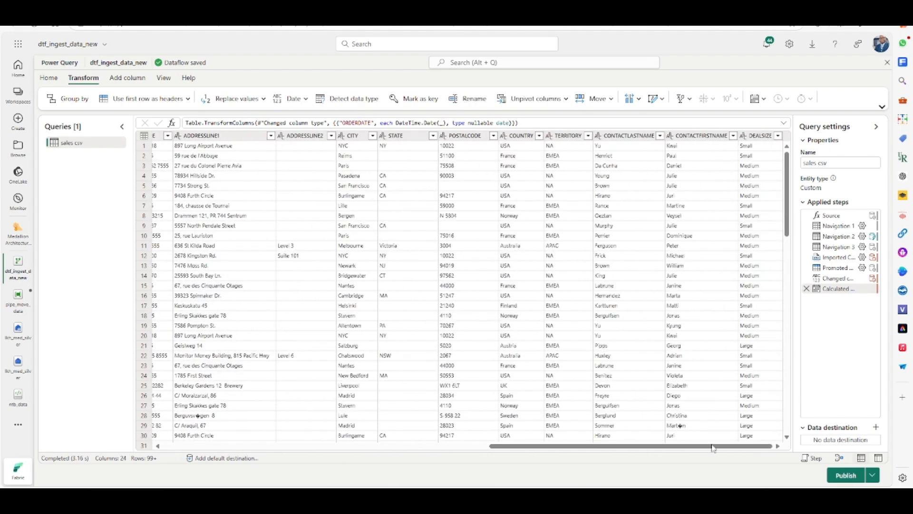
{"action": "right_click", "coordinate": [307, 137]}
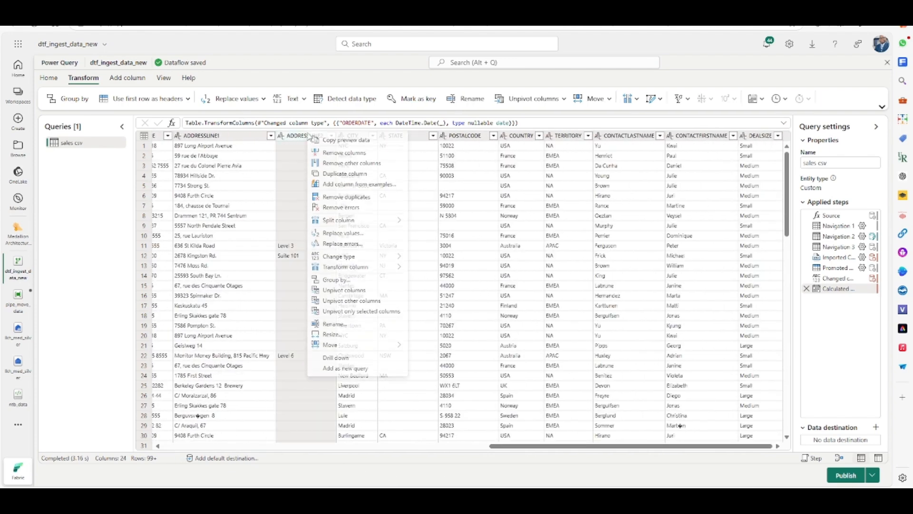
{"action": "left_click", "coordinate": [343, 154]}
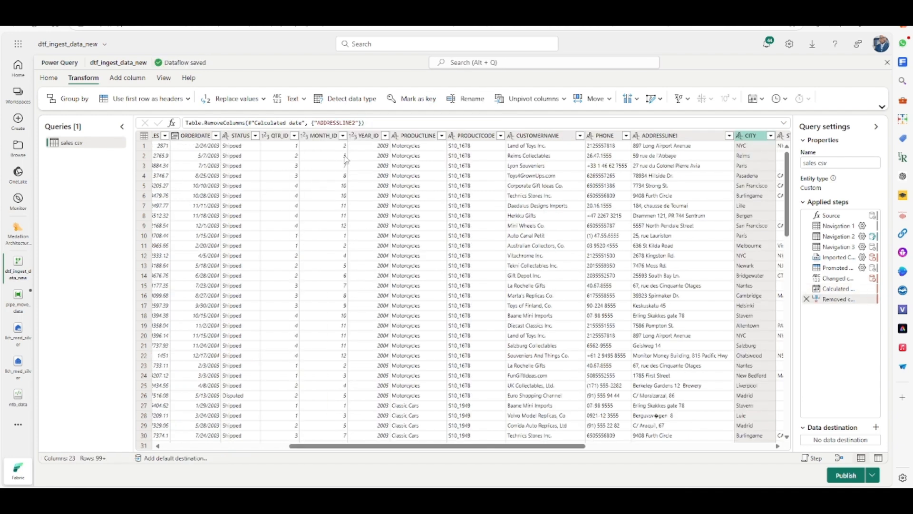
- Remove the QTR_ID column from the query
{"action": "left_click", "coordinate": [276, 139]}
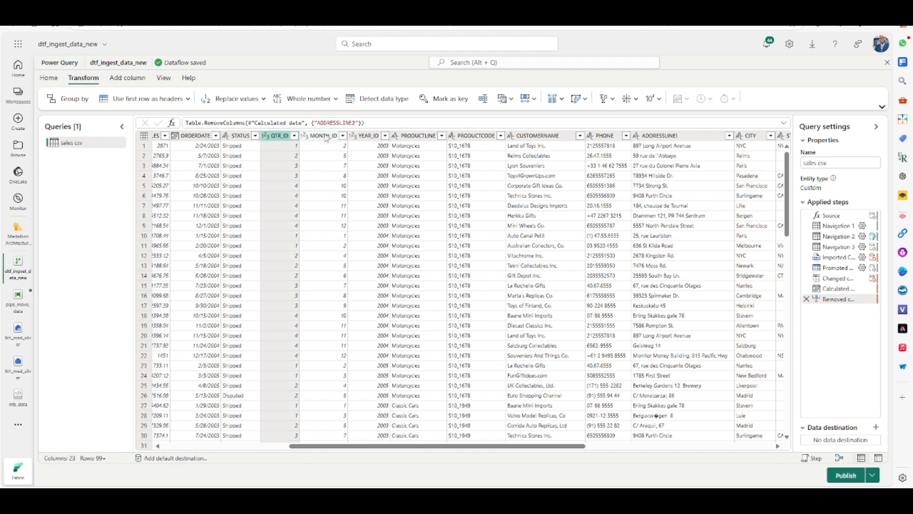
{"action": "right_click", "coordinate": [275, 139]}
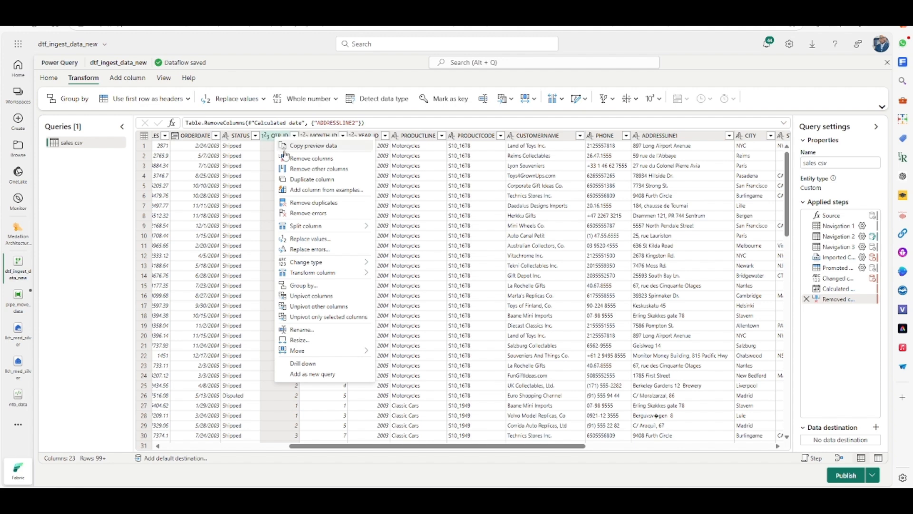
{"action": "left_click", "coordinate": [316, 158]}
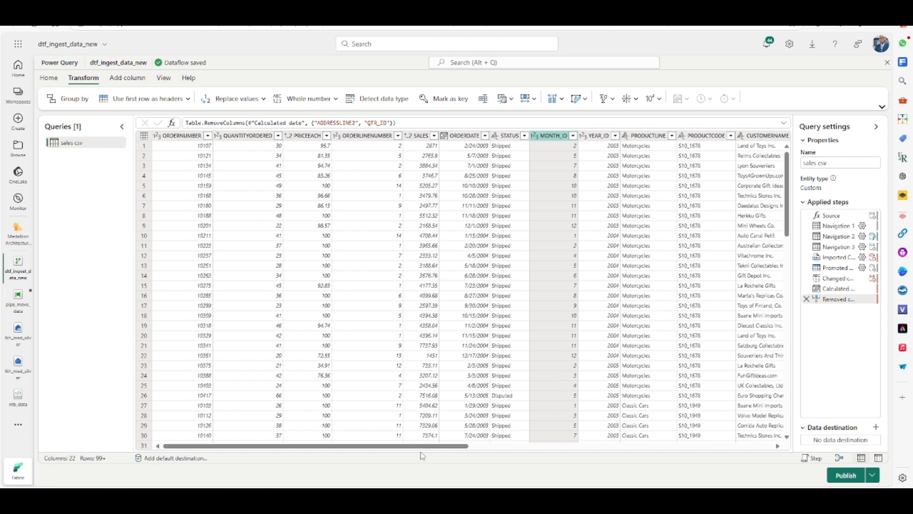
- Add a Lakehouse data destination to the query and continue with the organizational account connection
{"action": "left_click_drag", "start_coordinate": [388, 447], "coordinate": [363, 459]}
{"action": "left_click", "coordinate": [461, 135]}
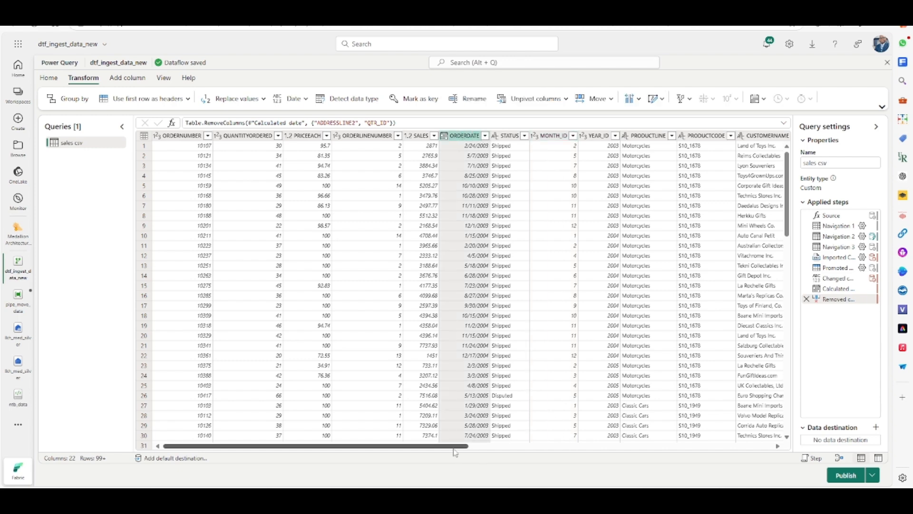
{"action": "left_click_drag", "start_coordinate": [456, 449], "coordinate": [394, 430]}
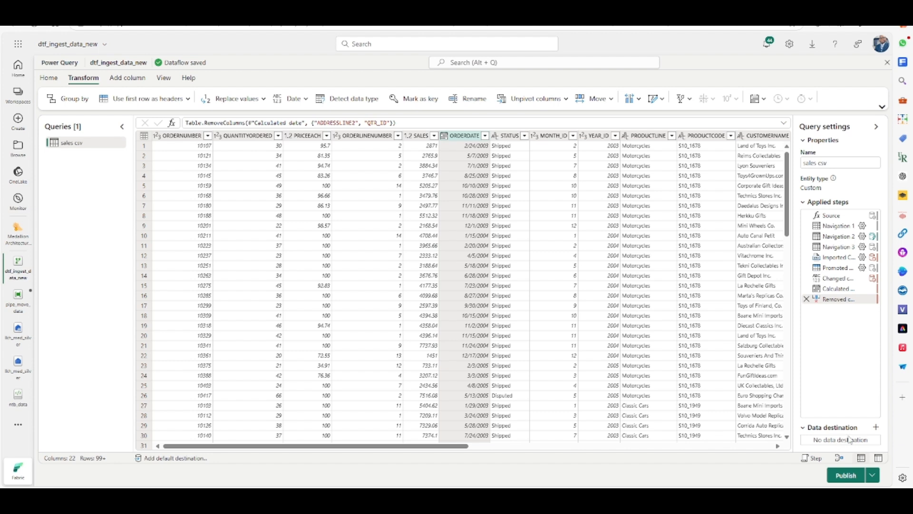
{"action": "left_click", "coordinate": [877, 428]}
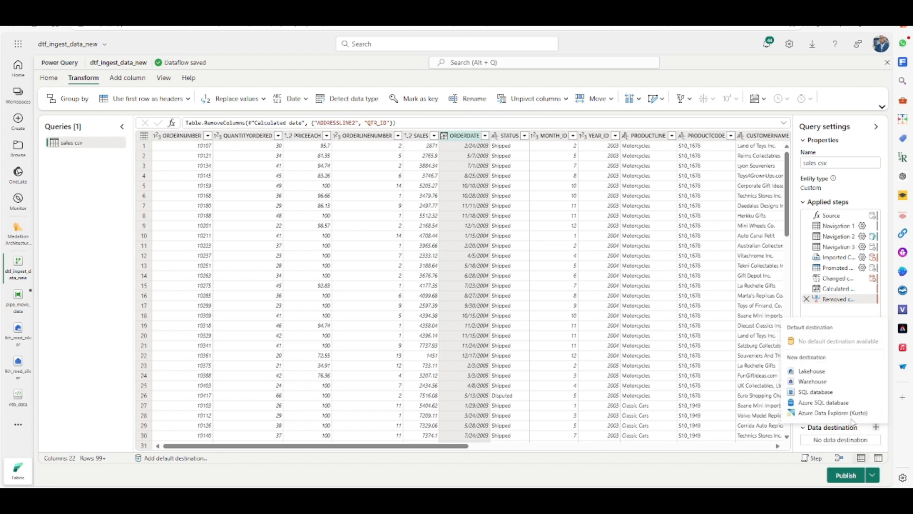
{"action": "left_click", "coordinate": [812, 373]}
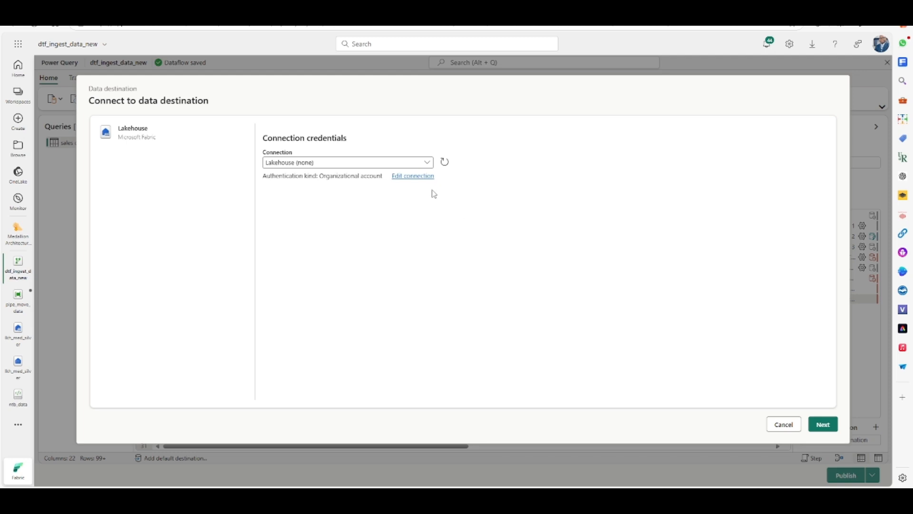
{"action": "left_click", "coordinate": [422, 176]}
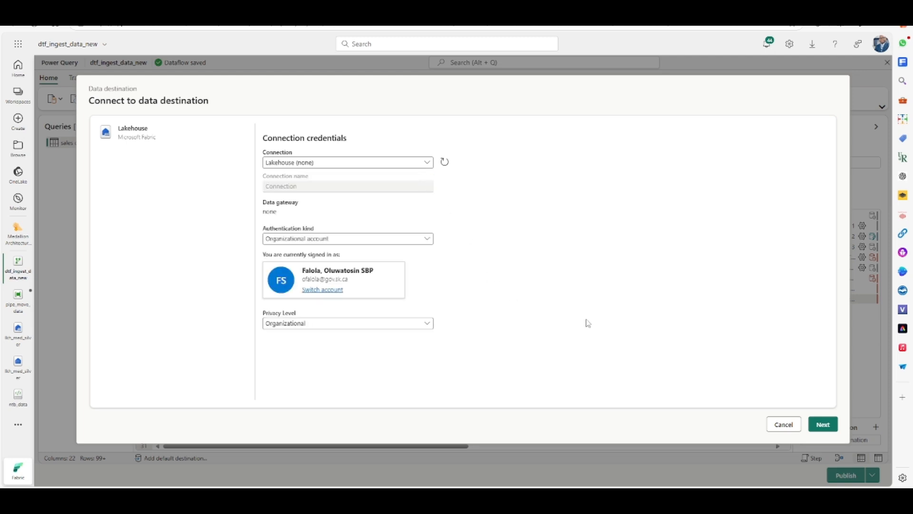
{"action": "left_click", "coordinate": [823, 426]}
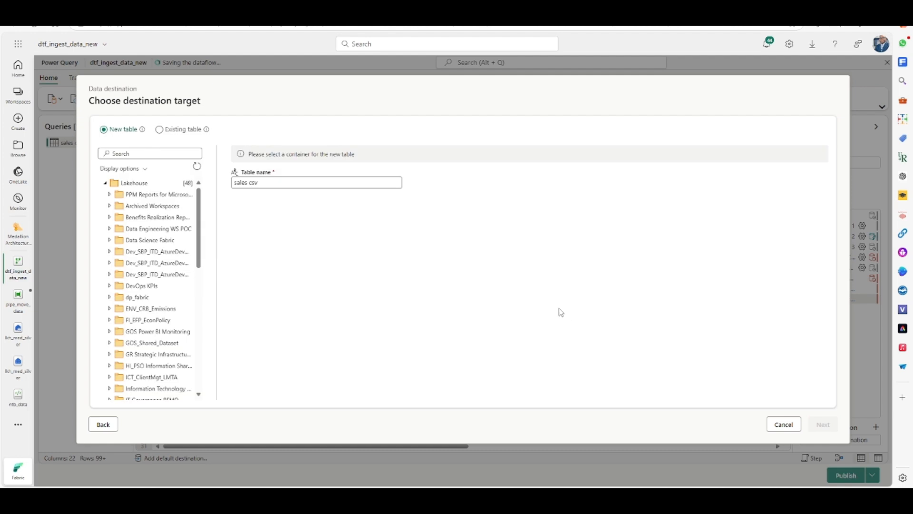
- Name the new destination table sales and place it in the lkh_med_silver lakehouse of the Medallion Architecture Training workspace
{"action": "left_click_drag", "start_coordinate": [247, 183], "coordinate": [300, 172]}
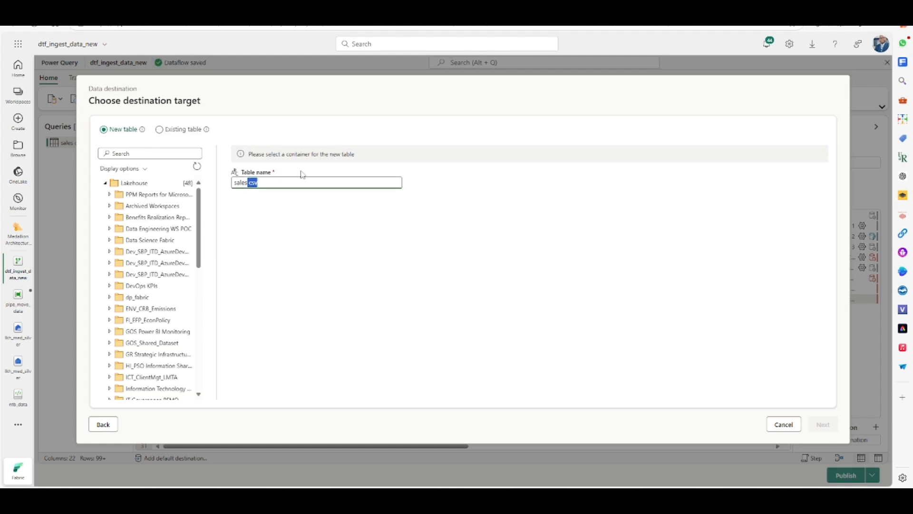
{"action": "key", "text": "BackSpace"}
{"action": "left_click", "coordinate": [152, 152]}
{"action": "type", "text": "med"}
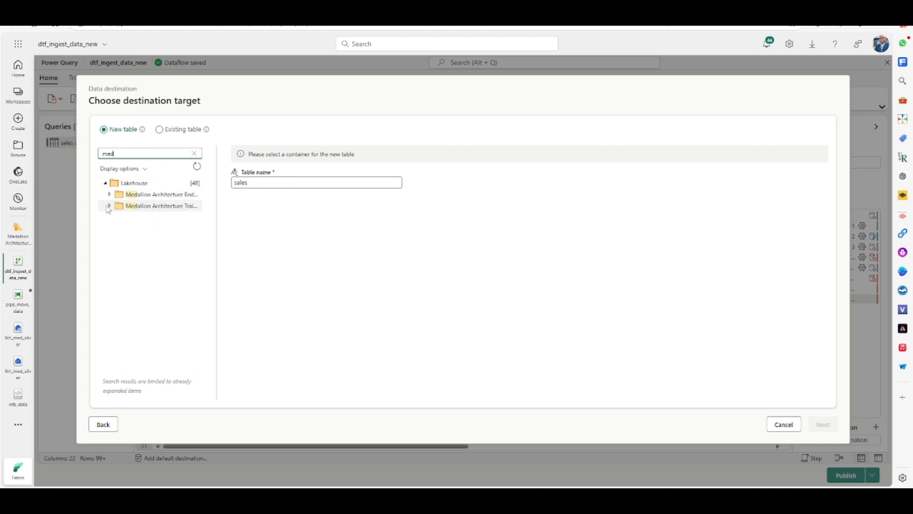
{"action": "left_click", "coordinate": [110, 206]}
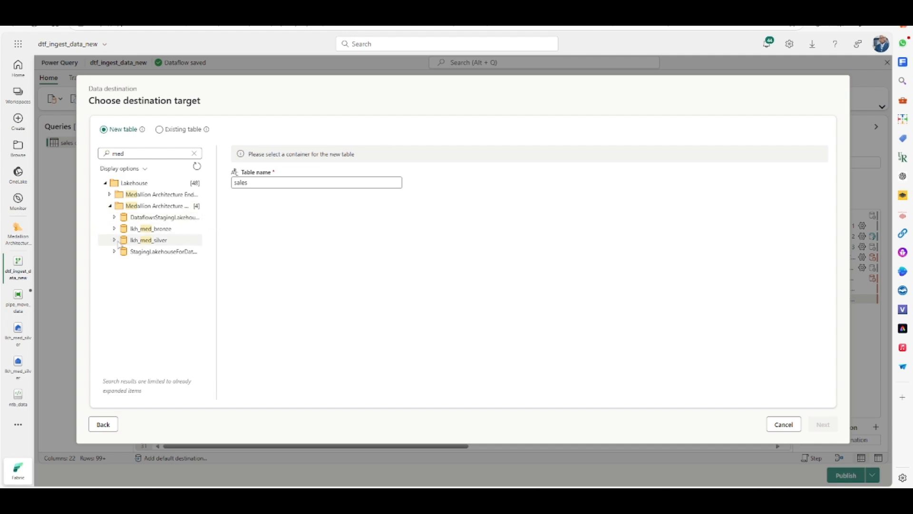
{"action": "left_click", "coordinate": [153, 240]}
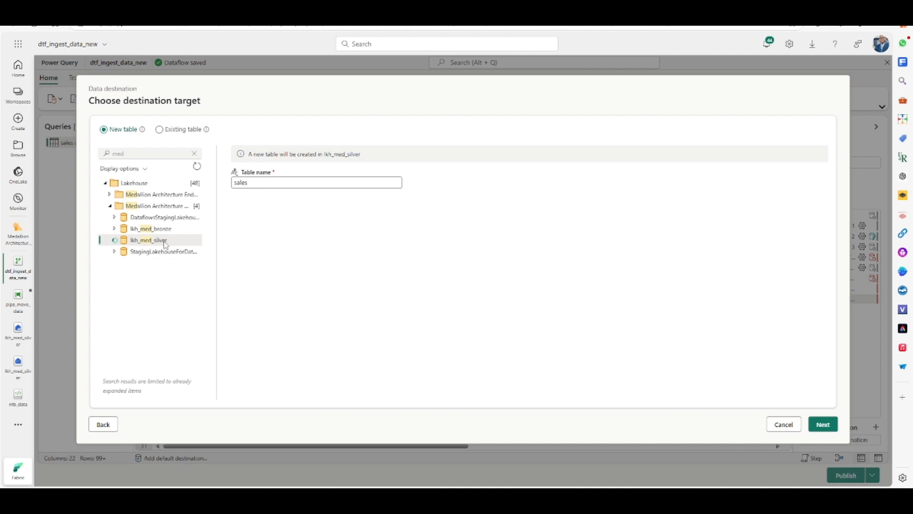
{"action": "left_click", "coordinate": [833, 430]}
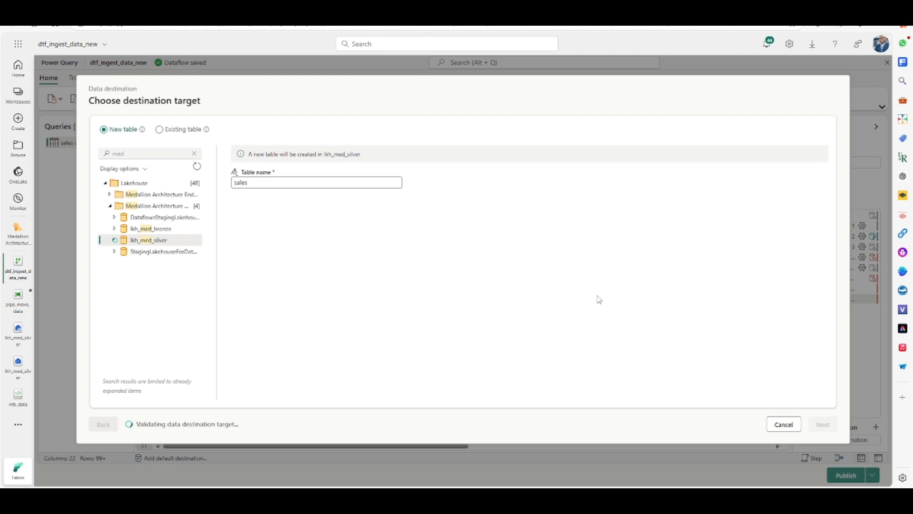
- Review the automatic column mapping and save the destination settings
{"action": "scroll", "coordinate": [331, 333], "scroll_direction": "down", "scroll_amount": 5}
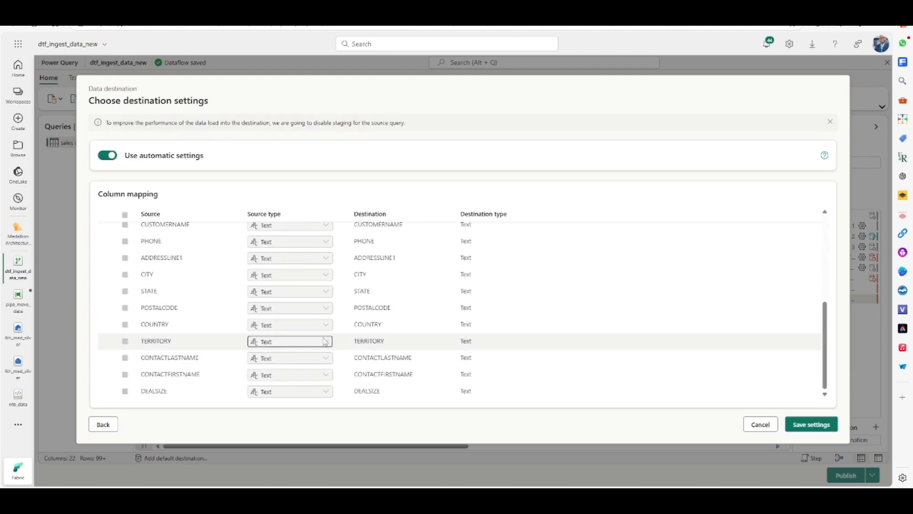
{"action": "scroll", "coordinate": [323, 344], "scroll_direction": "up", "scroll_amount": 5}
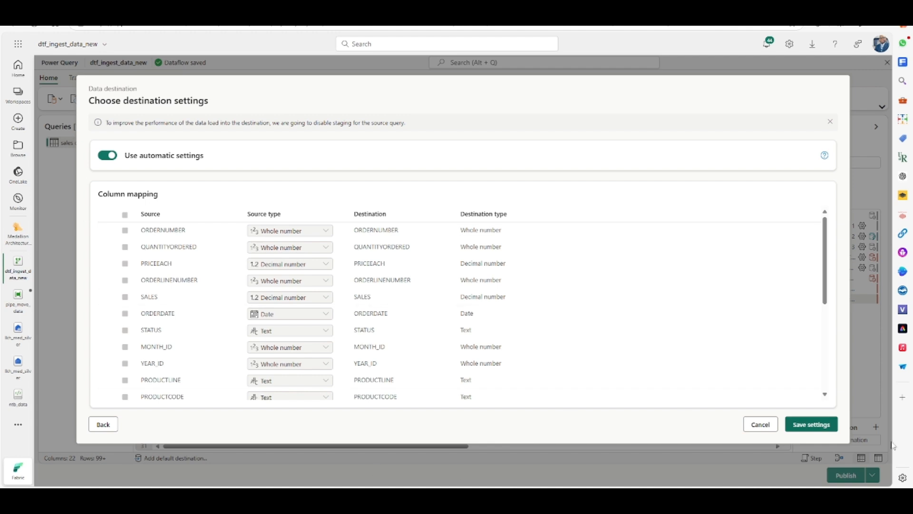
{"action": "left_click", "coordinate": [817, 426]}
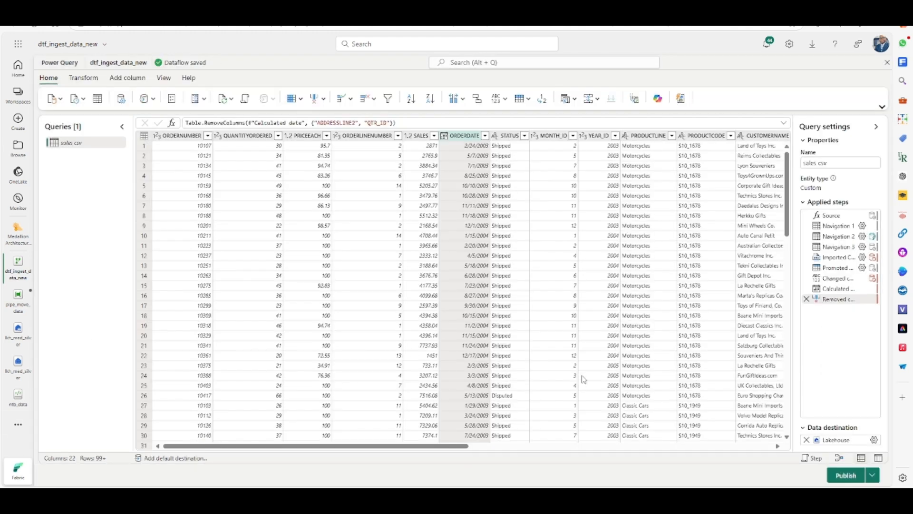
- Publish the dataflow now
{"action": "mouse_move", "coordinate": [850, 444]}
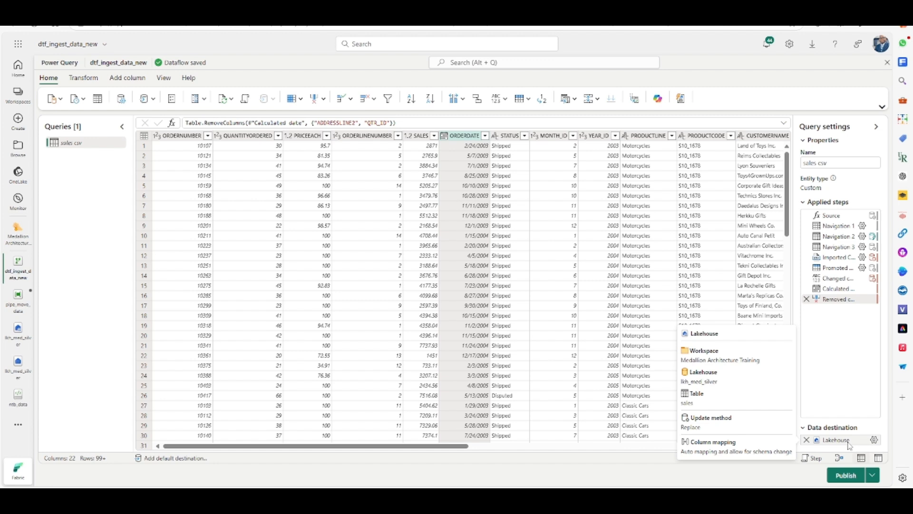
{"action": "left_click", "coordinate": [872, 477]}
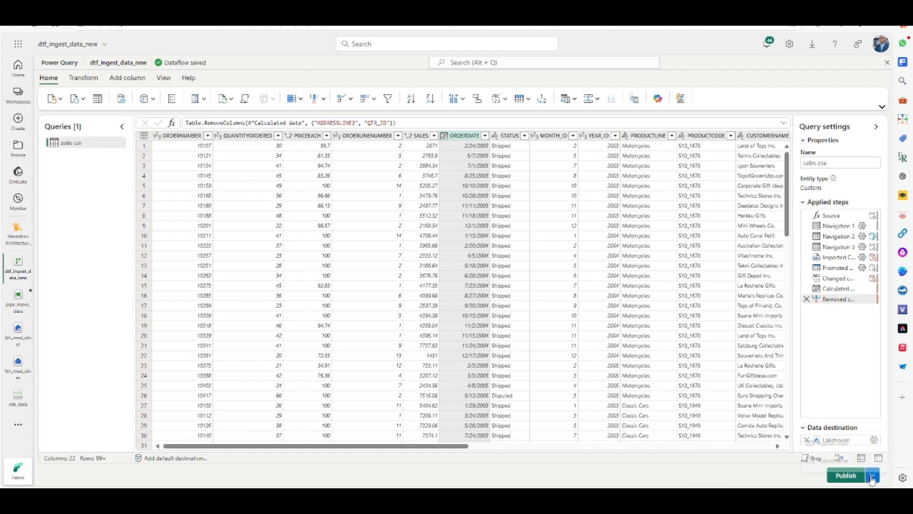
{"action": "left_click", "coordinate": [846, 476]}
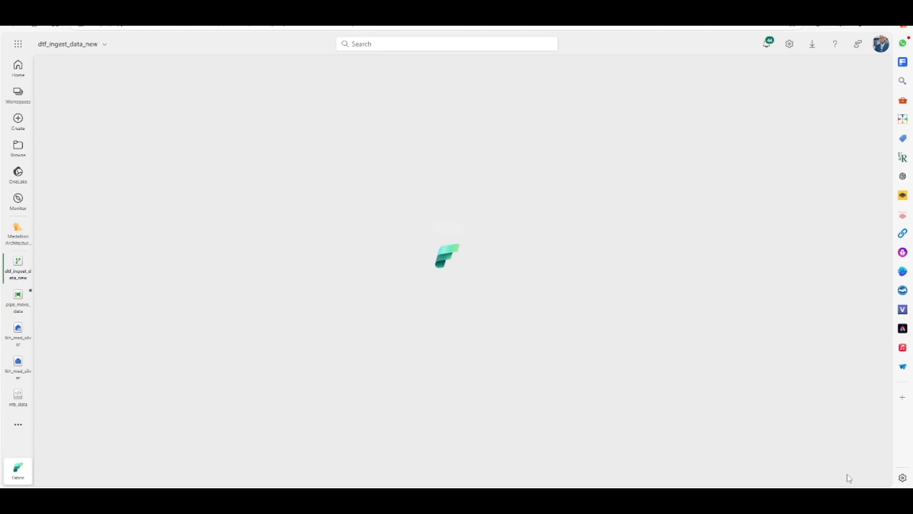